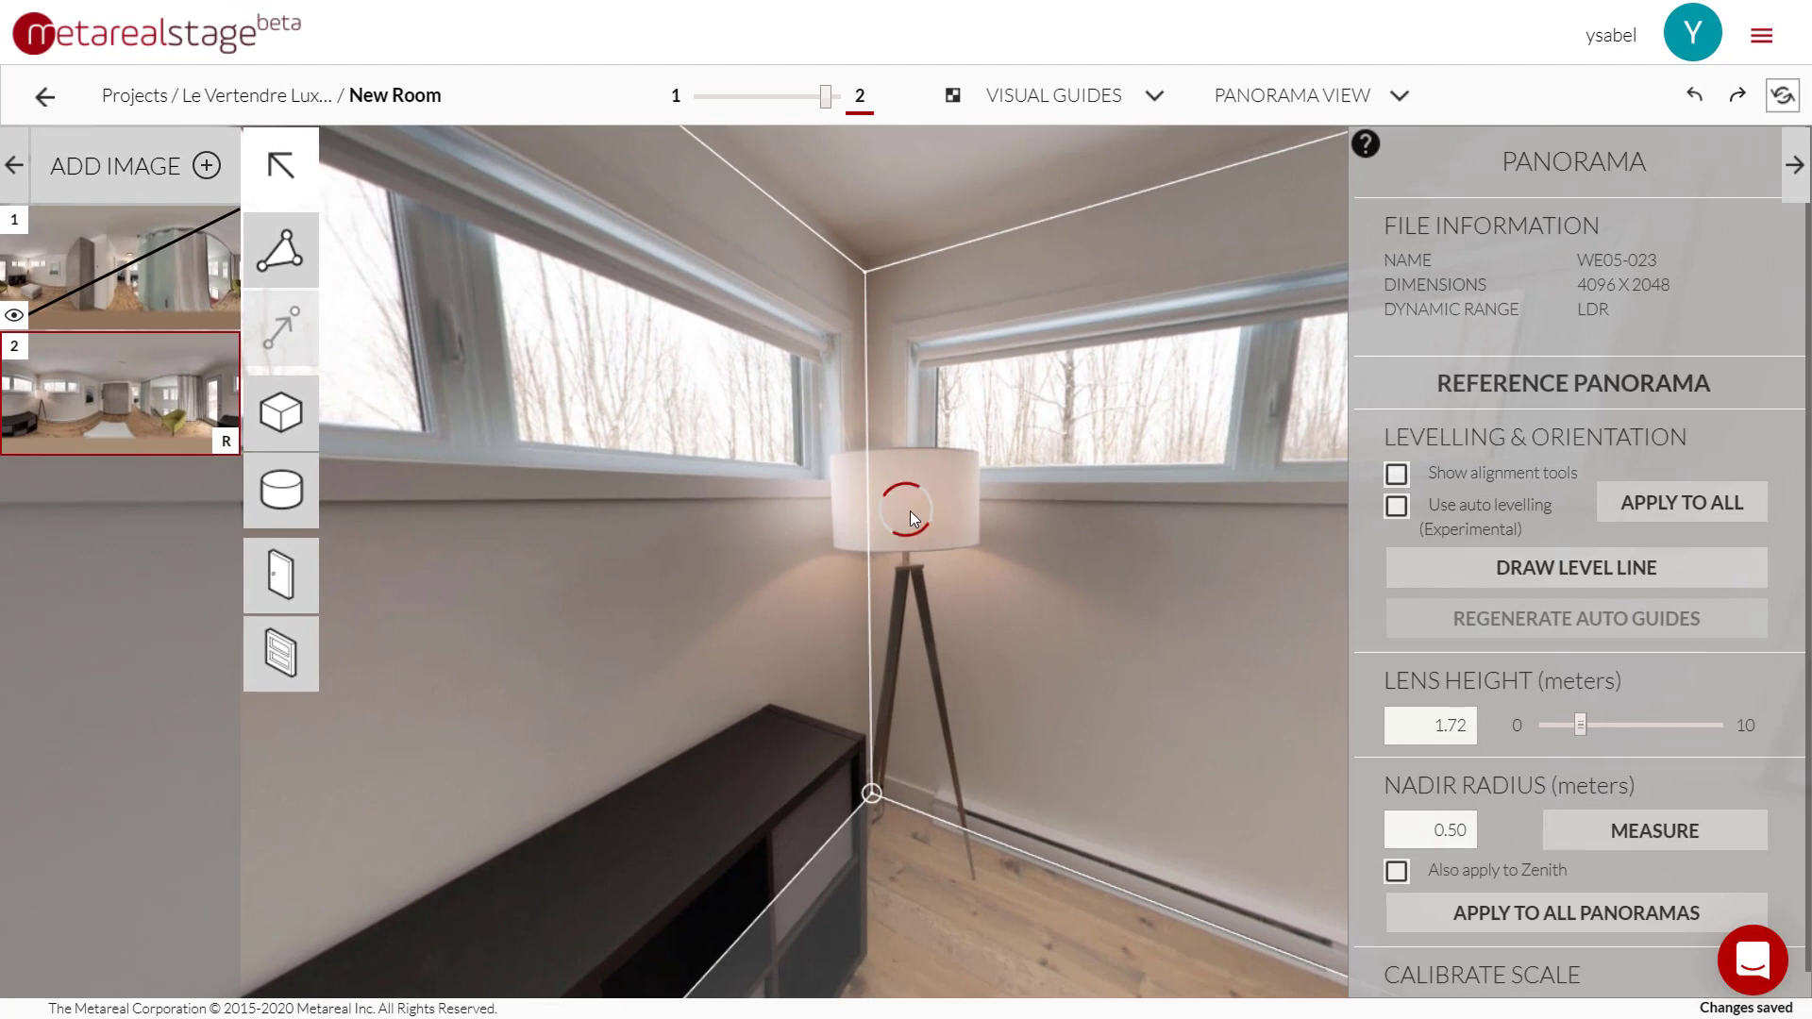
# Step: Examine the room corners and the curtained opening, using the levelling view's grid to check the verticals of the windows behind it
pyautogui.moveTo(1221, 653); pyautogui.dragTo(742, 625)
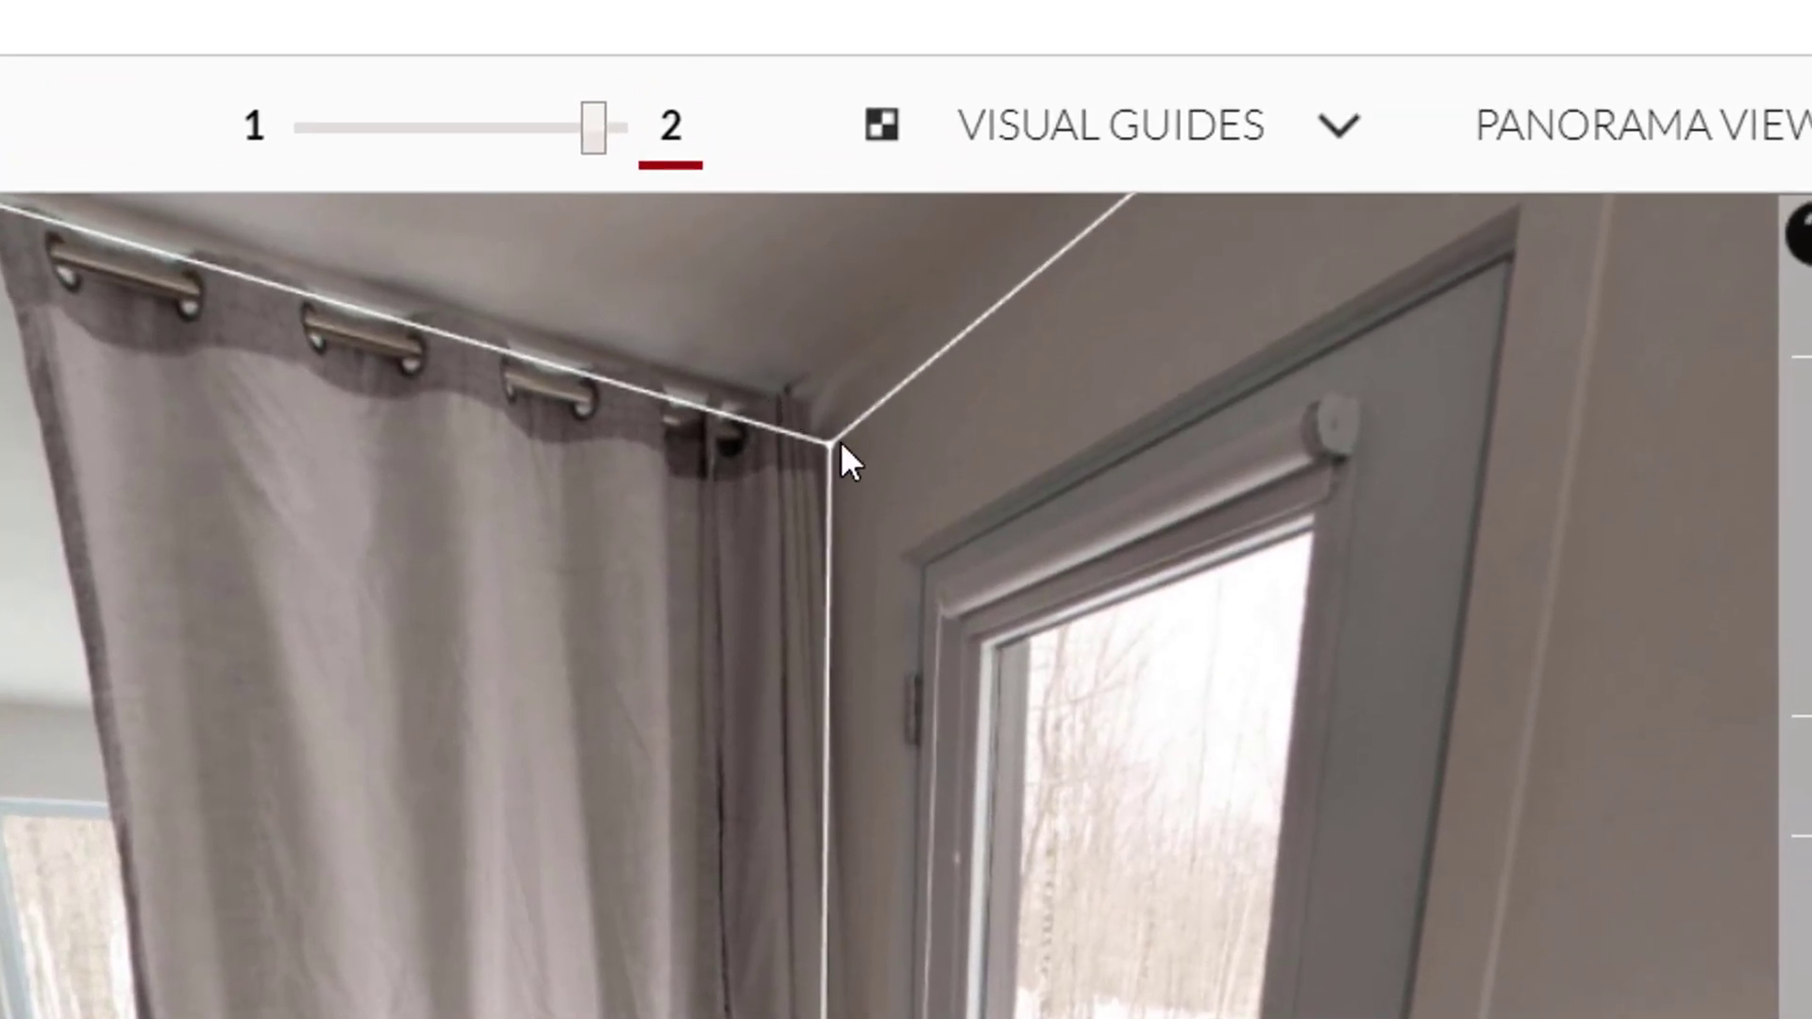
pyautogui.scroll(-4, 648, 647)
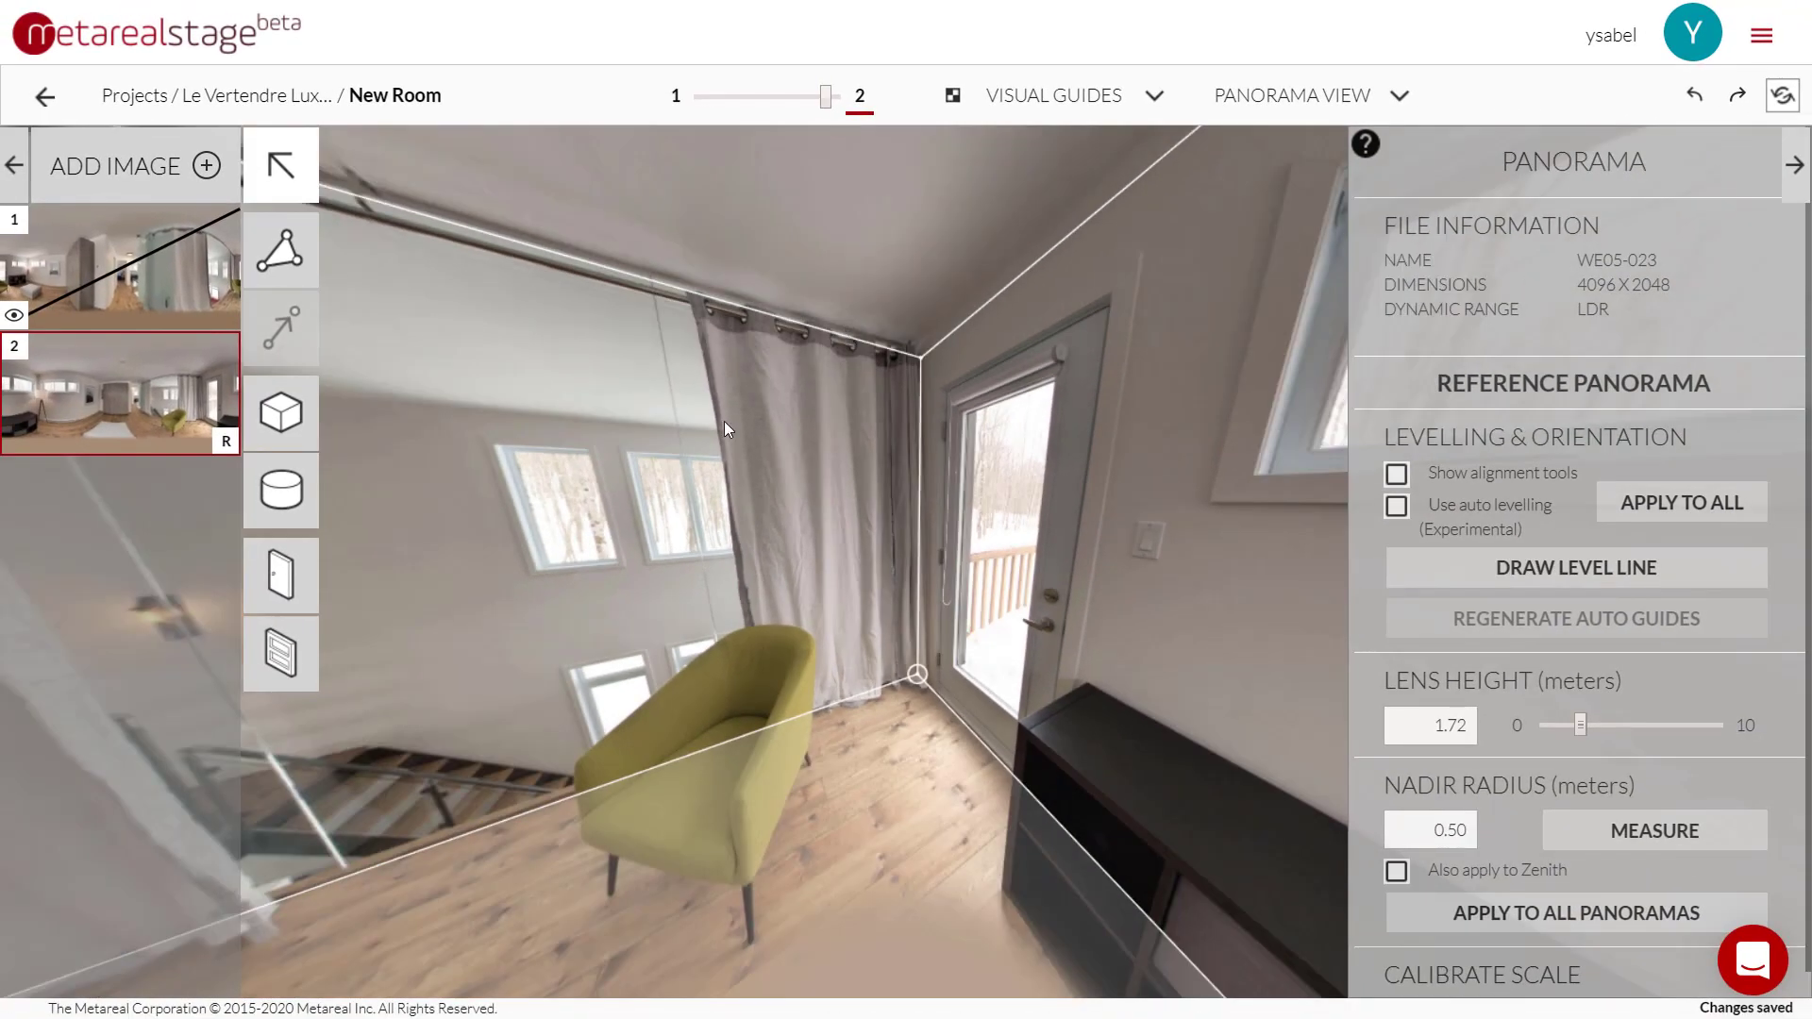
pyautogui.moveTo(361, 864); pyautogui.dragTo(615, 880)
pyautogui.moveTo(835, 429); pyautogui.dragTo(885, 430)
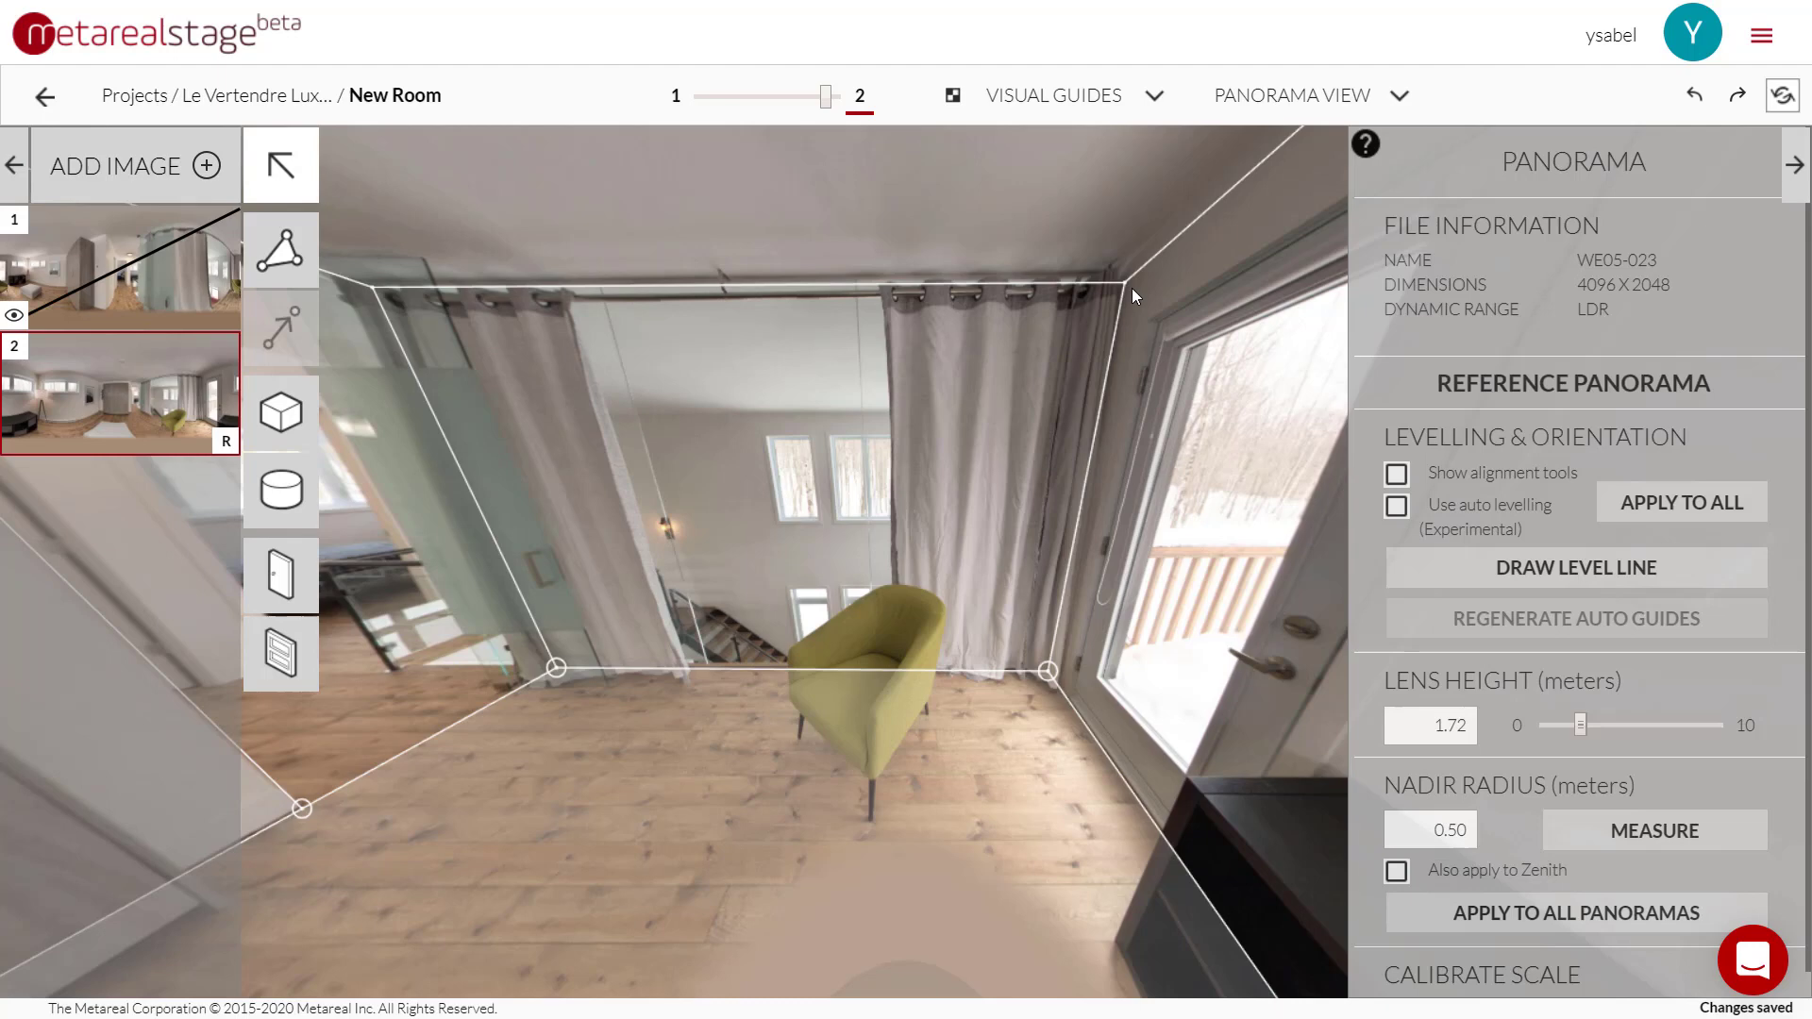
pyautogui.click(1258, 106)
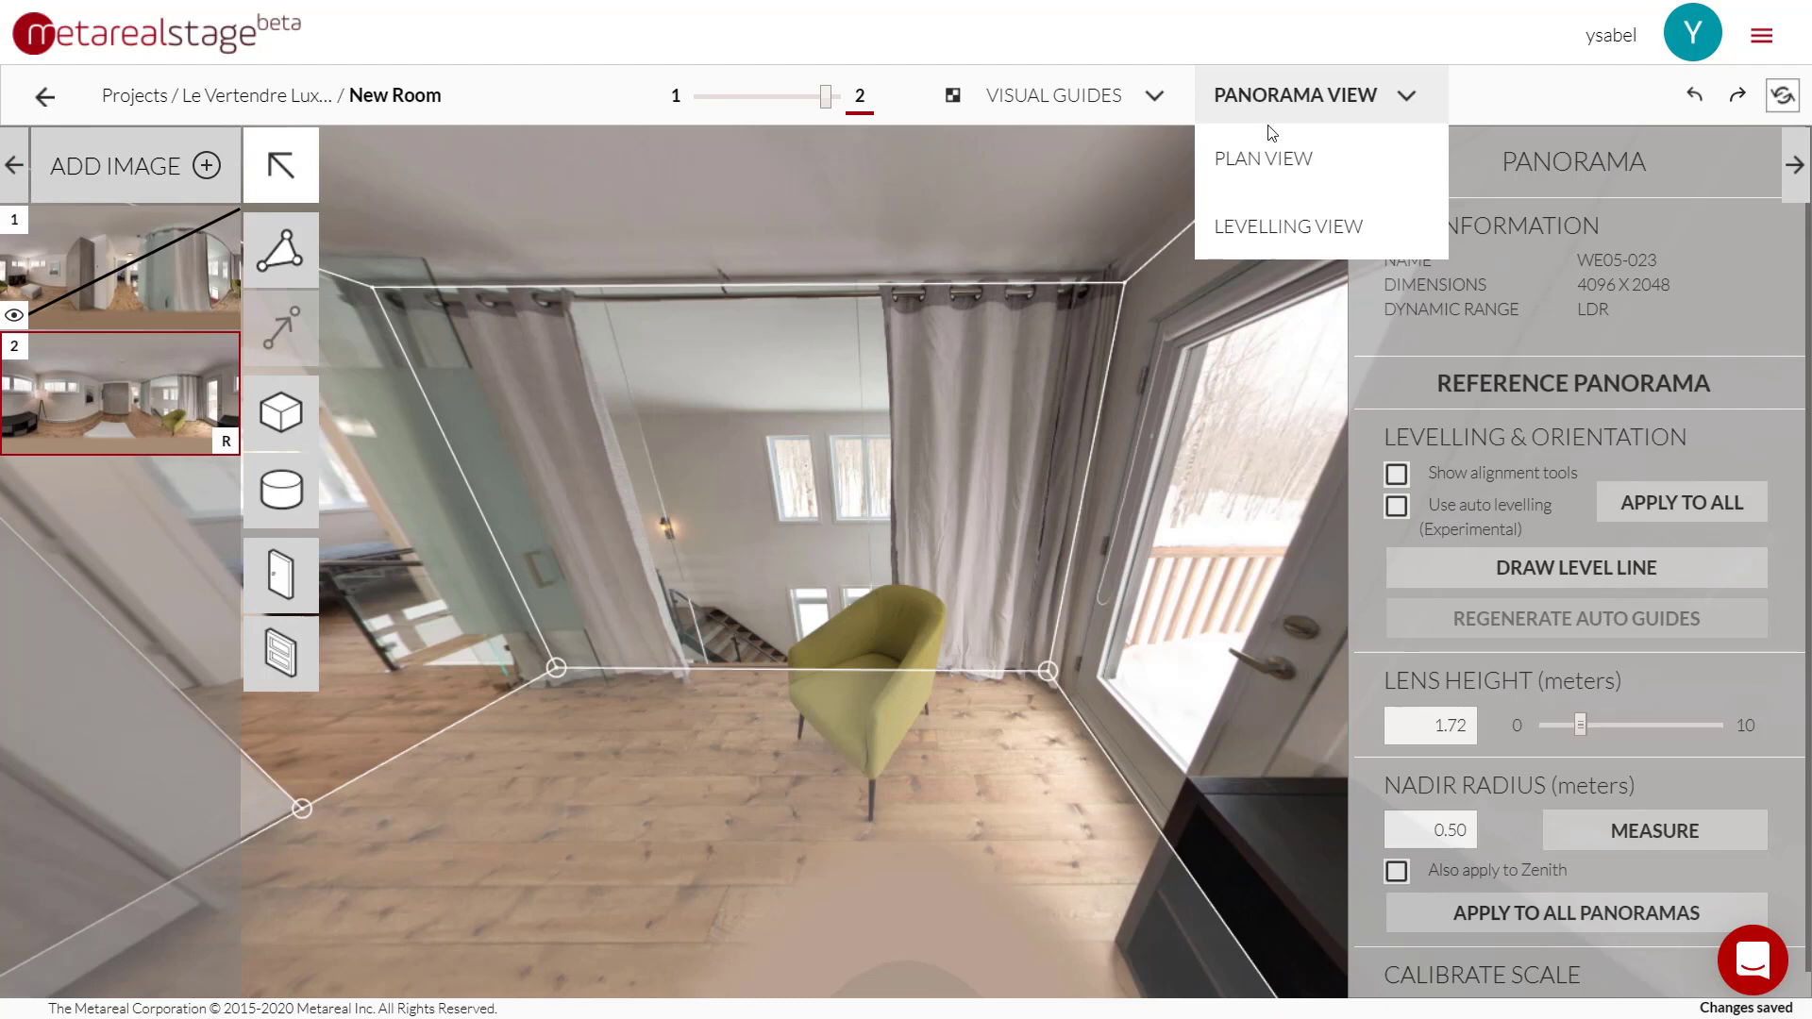
pyautogui.click(1288, 233)
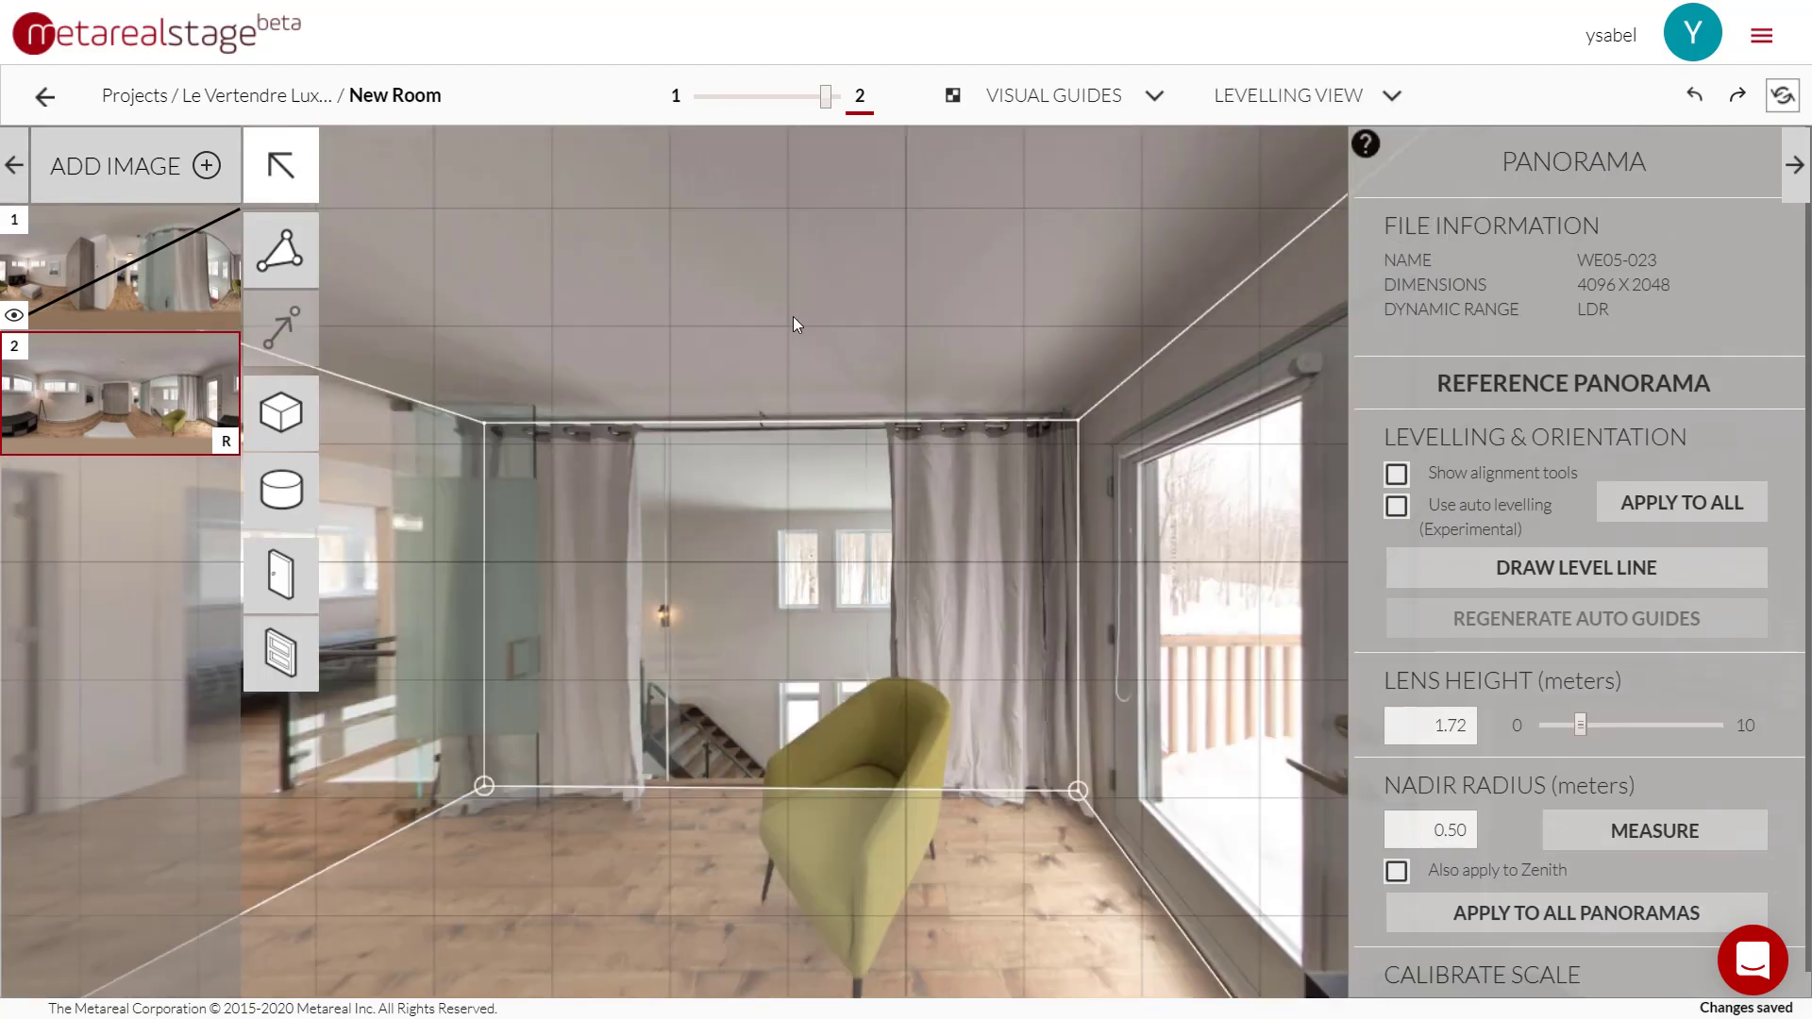
pyautogui.scroll(5, 798, 646)
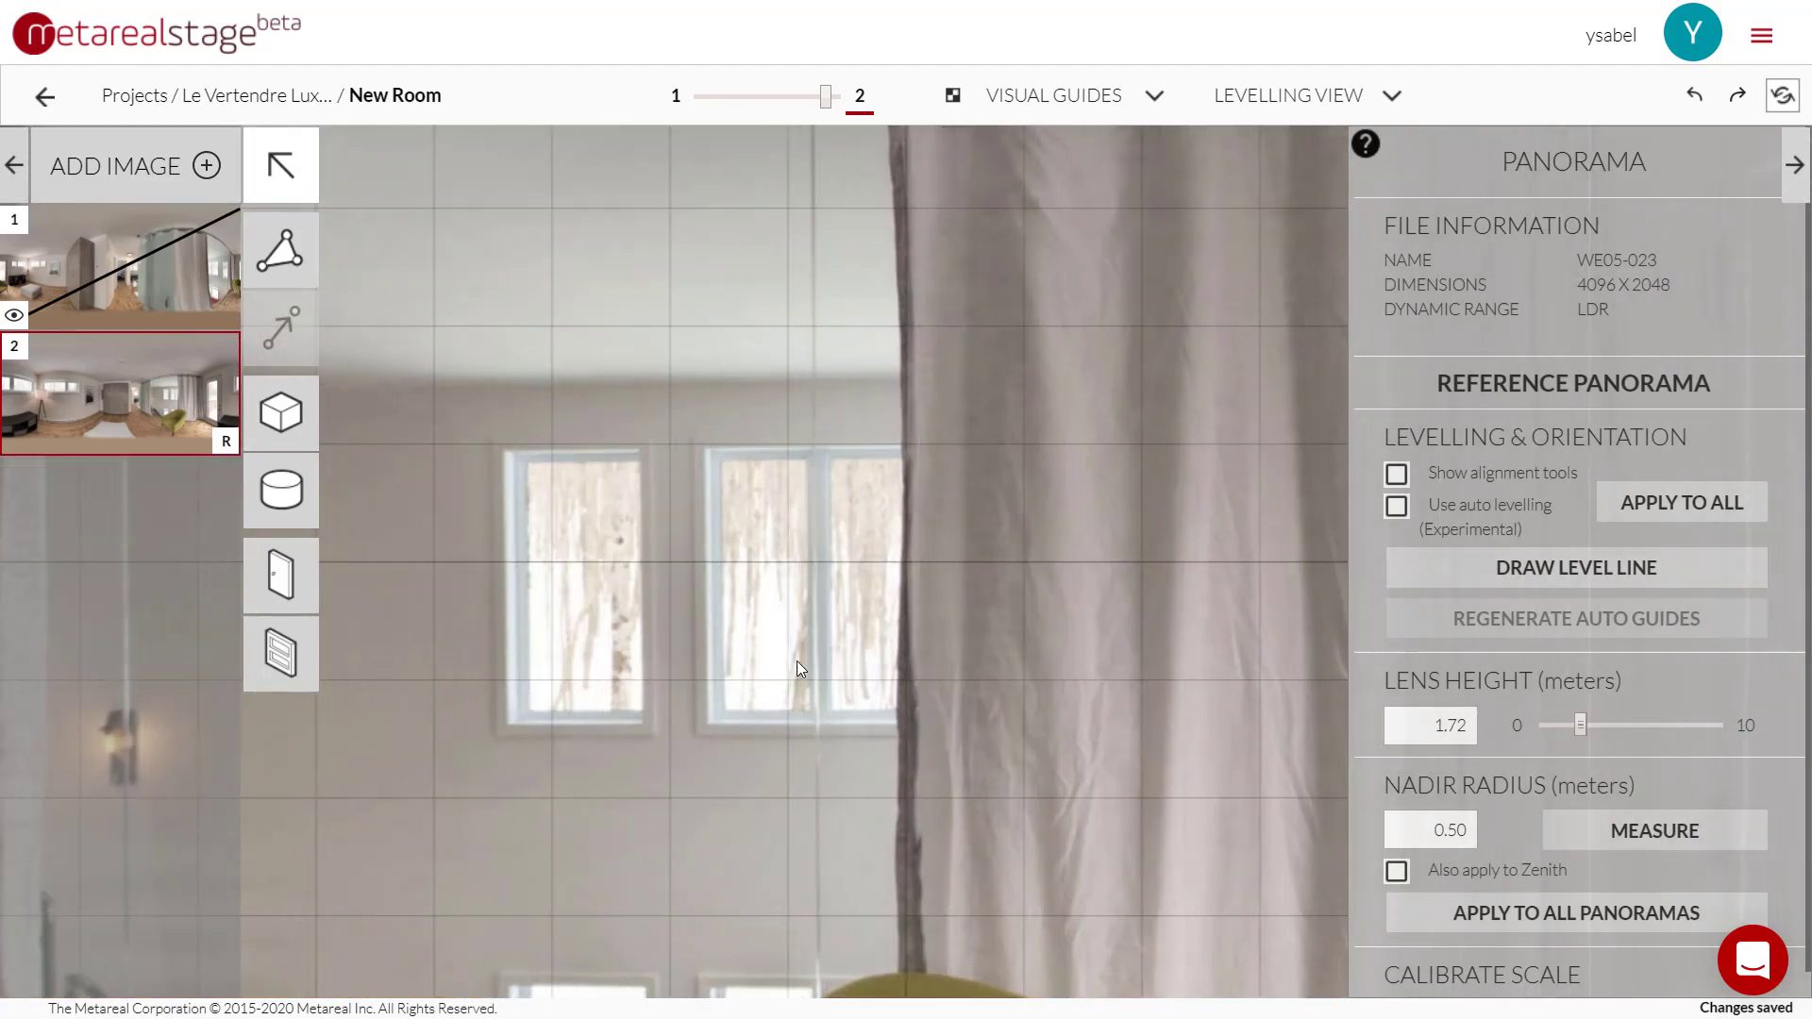
pyautogui.moveTo(797, 662); pyautogui.dragTo(869, 657)
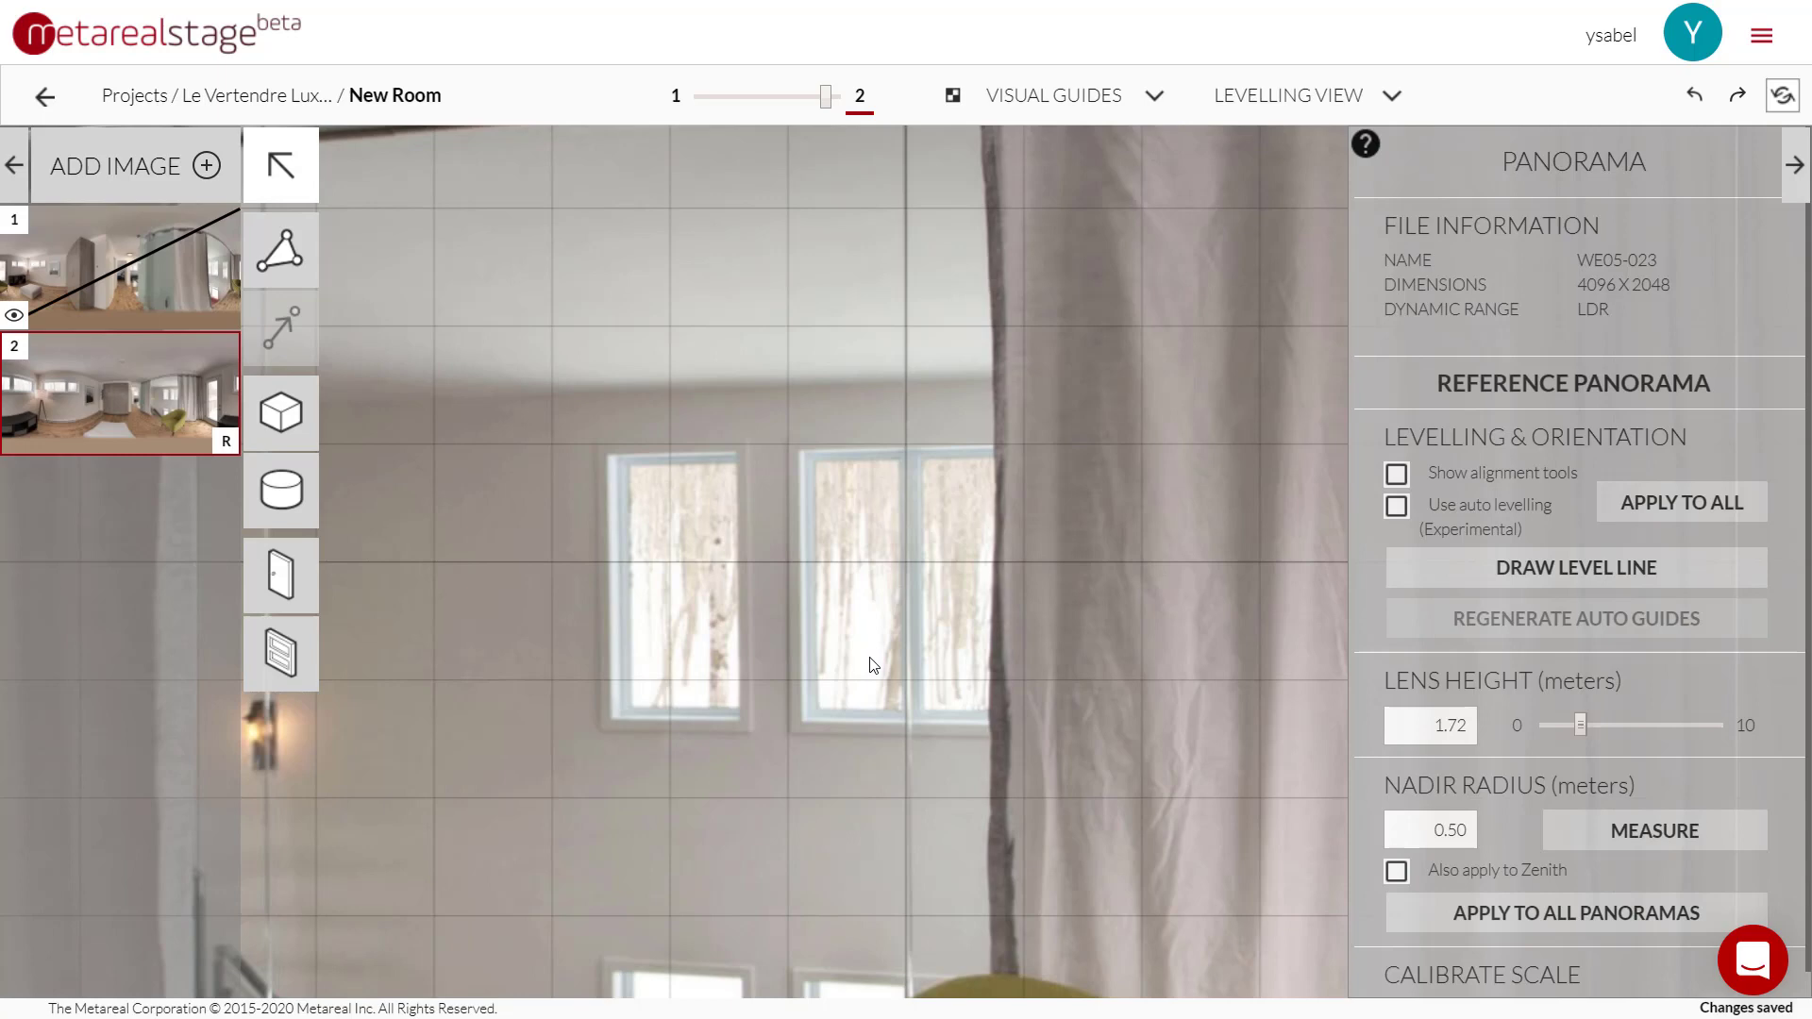
pyautogui.scroll(-2, 793, 898)
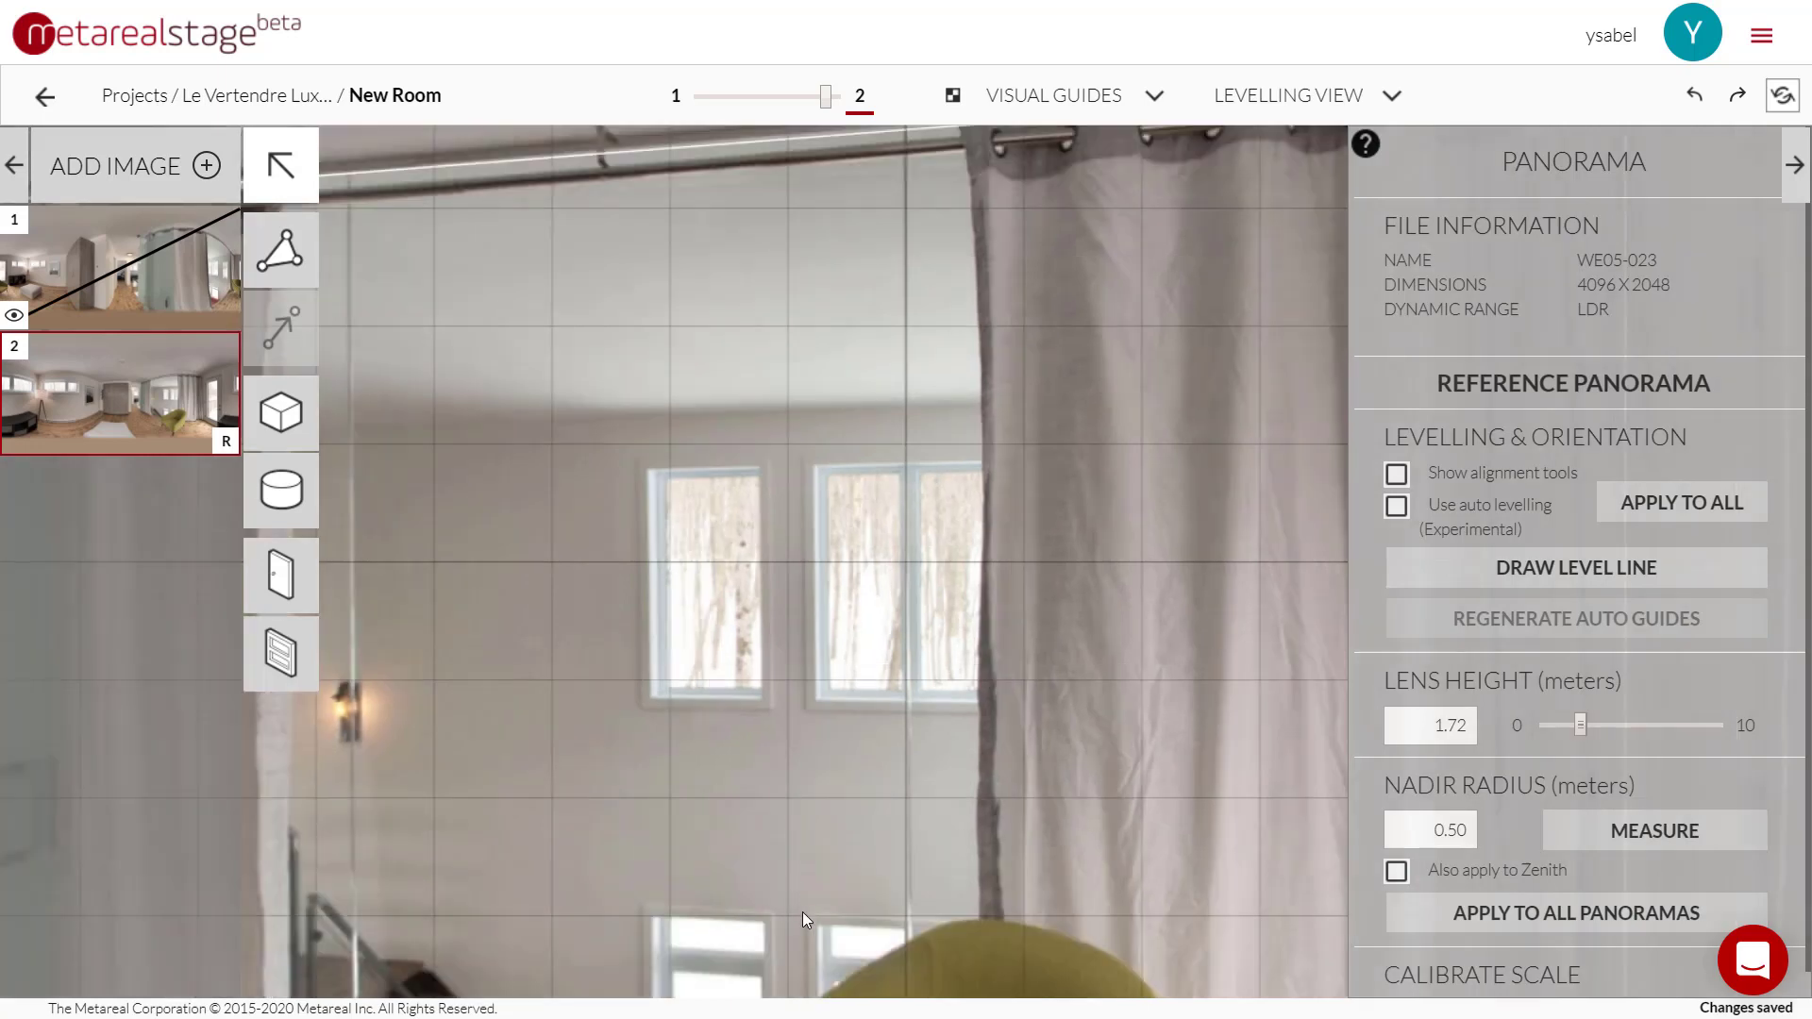
pyautogui.moveTo(843, 829); pyautogui.dragTo(828, 827)
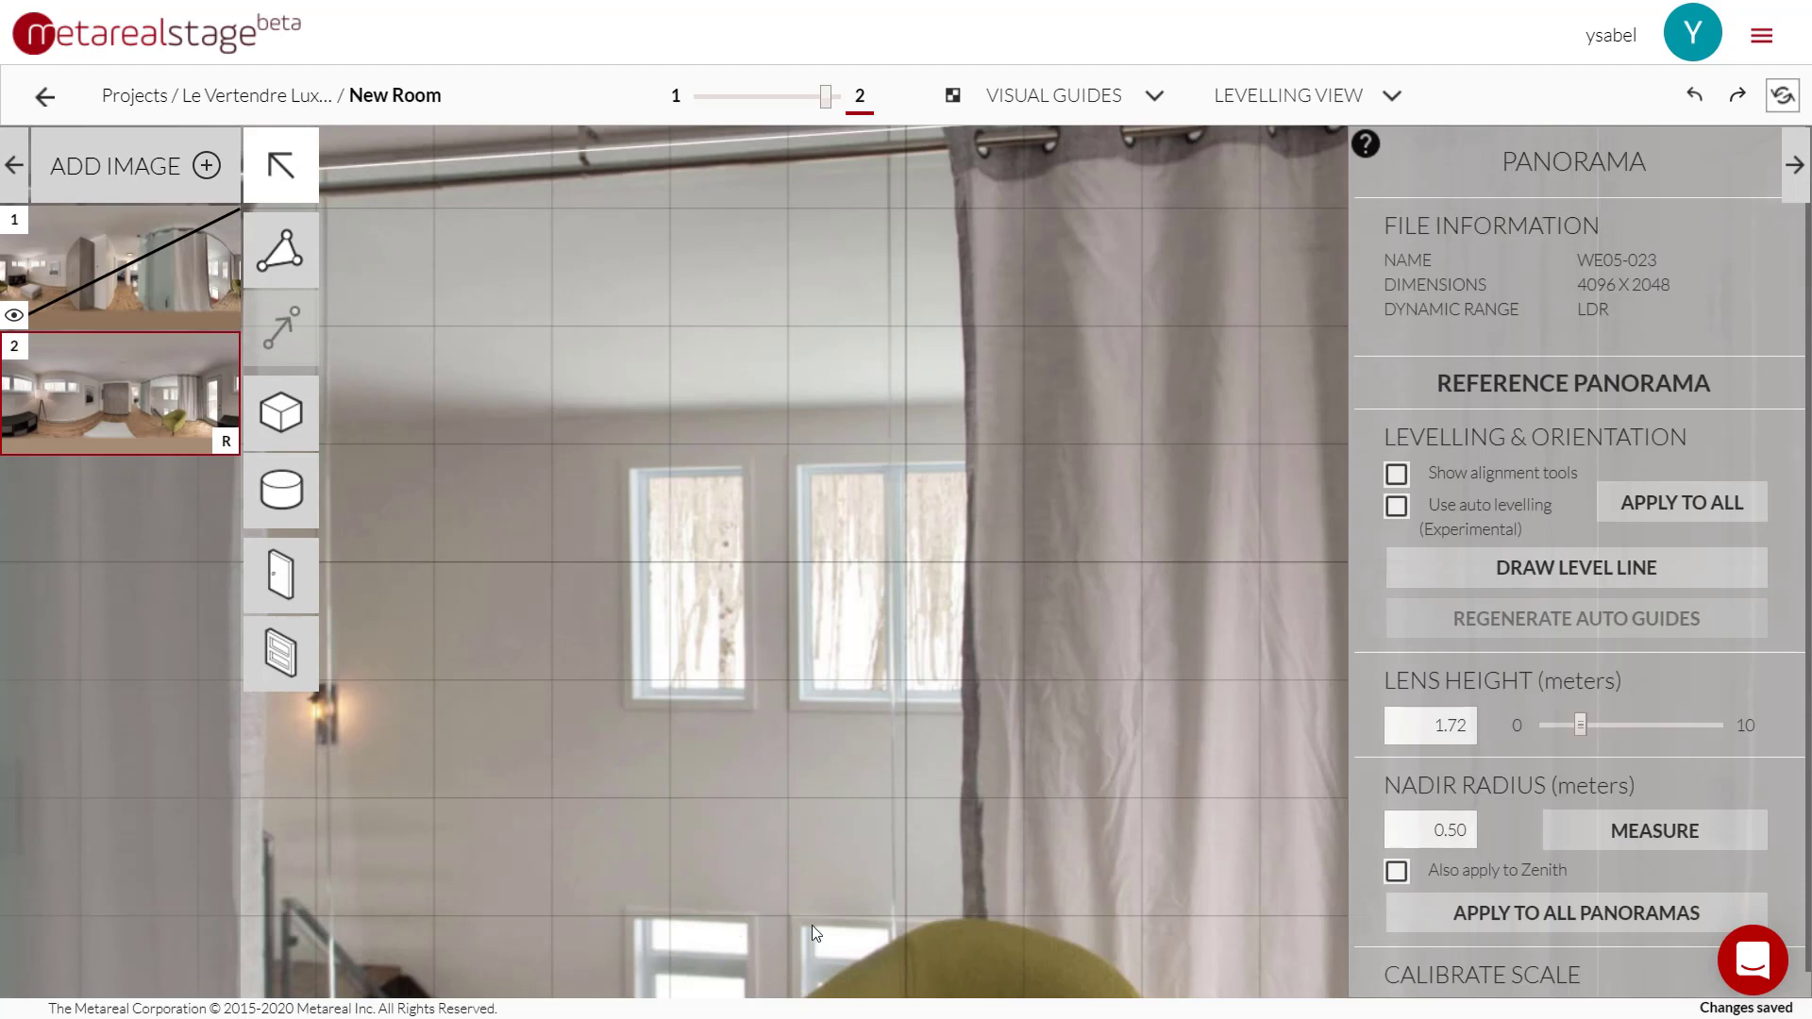
pyautogui.scroll(-5, 1001, 693)
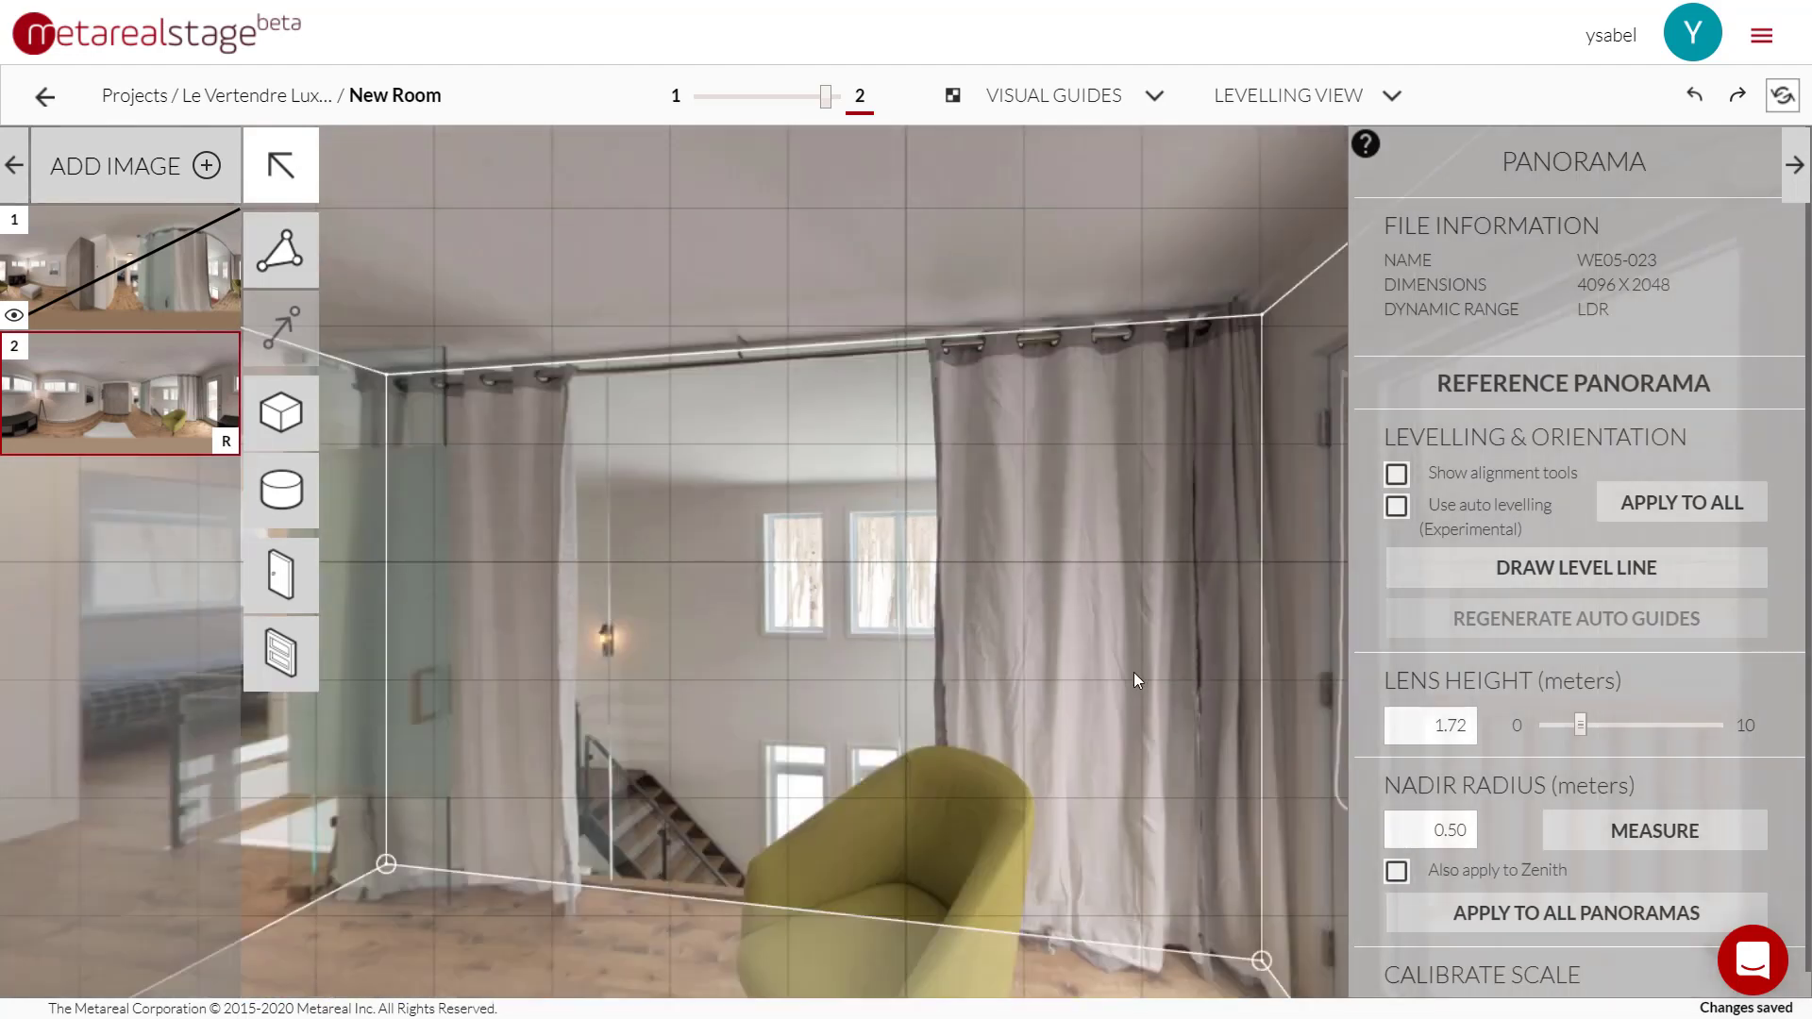
pyautogui.moveTo(1320, 266); pyautogui.dragTo(1164, 289)
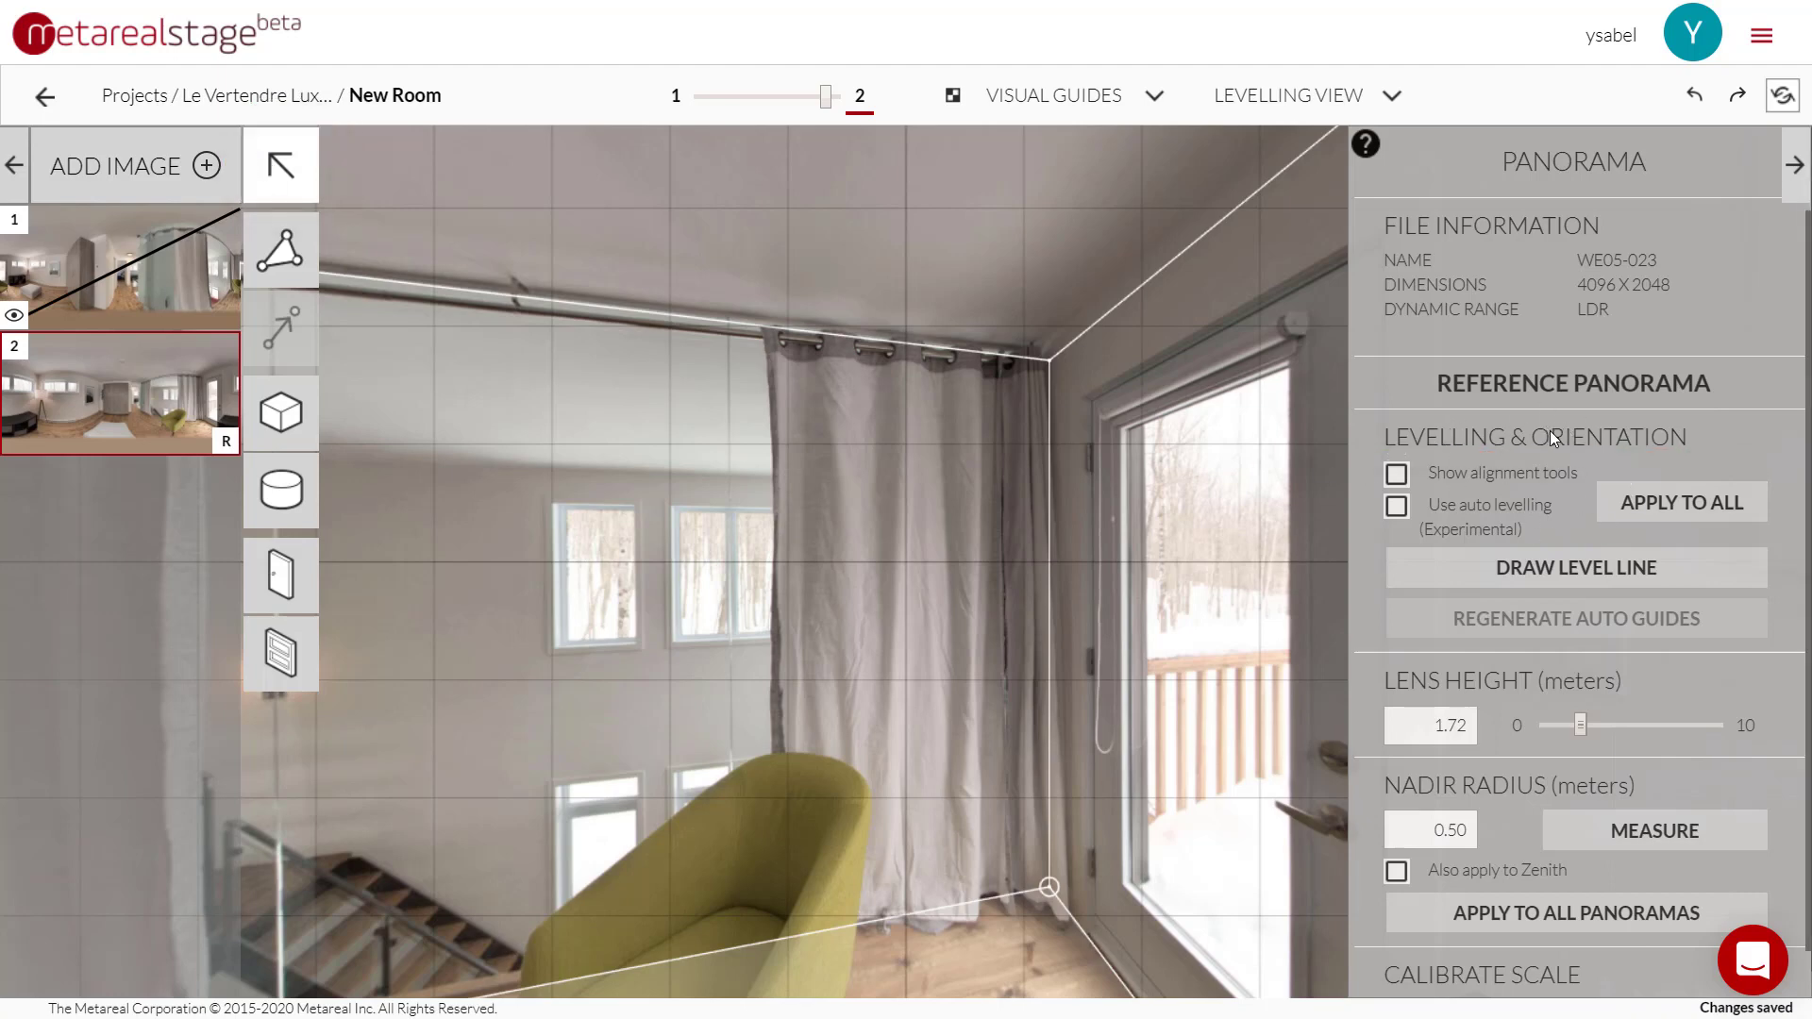
# Step: Return to the panorama view and draw a level line along the vertical frame edge of the glass door beside the dark cabinet
pyautogui.click(1302, 95)
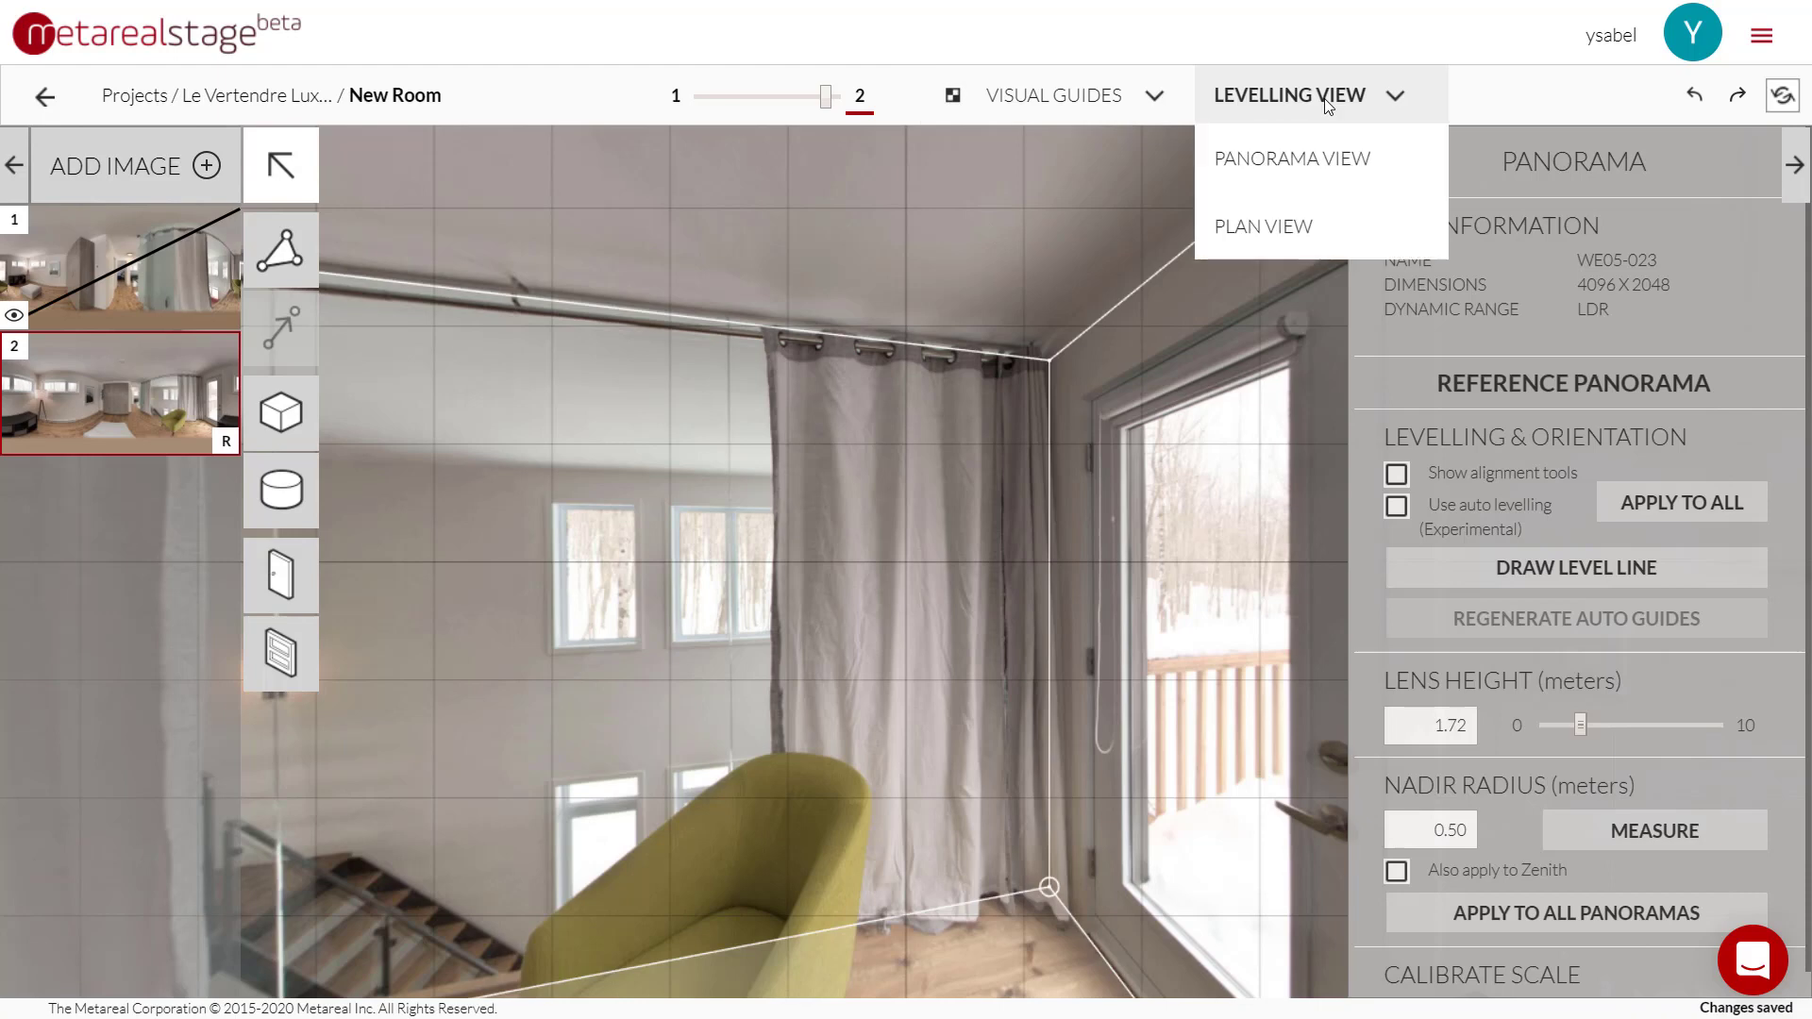
pyautogui.click(1298, 154)
pyautogui.moveTo(714, 626); pyautogui.dragTo(1079, 451)
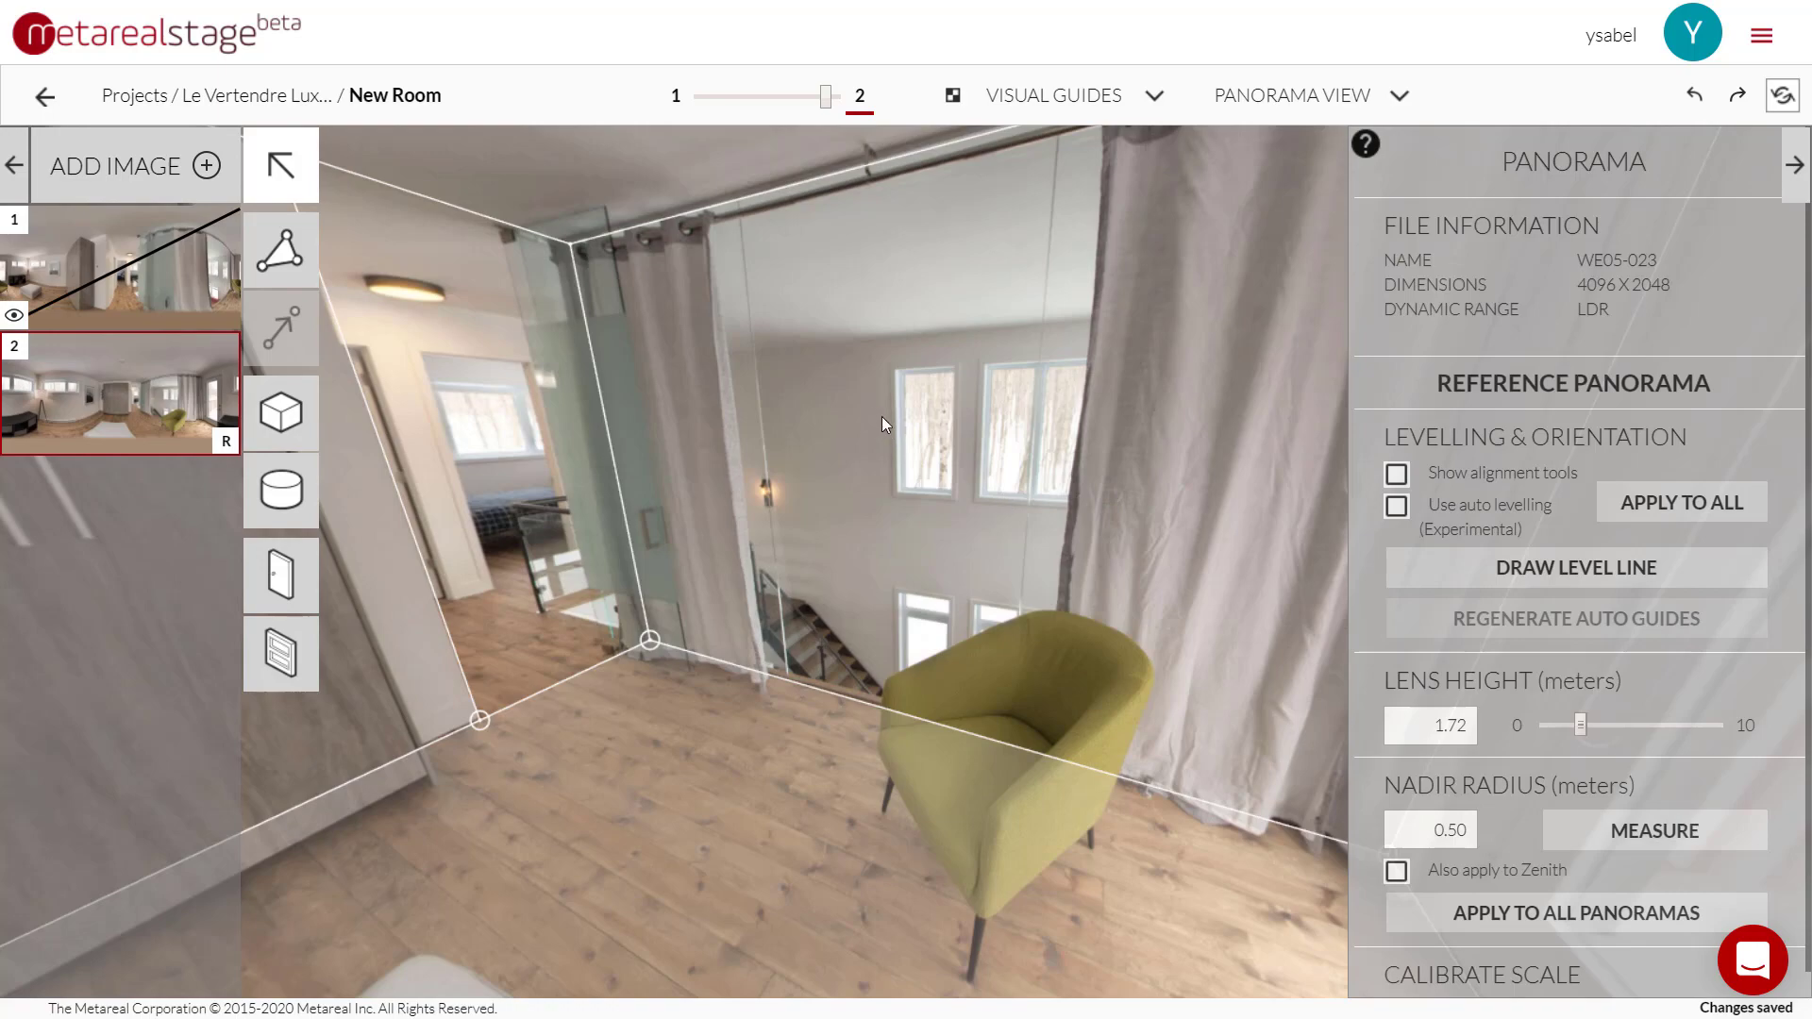
pyautogui.moveTo(1156, 512); pyautogui.dragTo(806, 557)
pyautogui.moveTo(1082, 592); pyautogui.dragTo(834, 564)
pyautogui.moveTo(1059, 519); pyautogui.dragTo(761, 556)
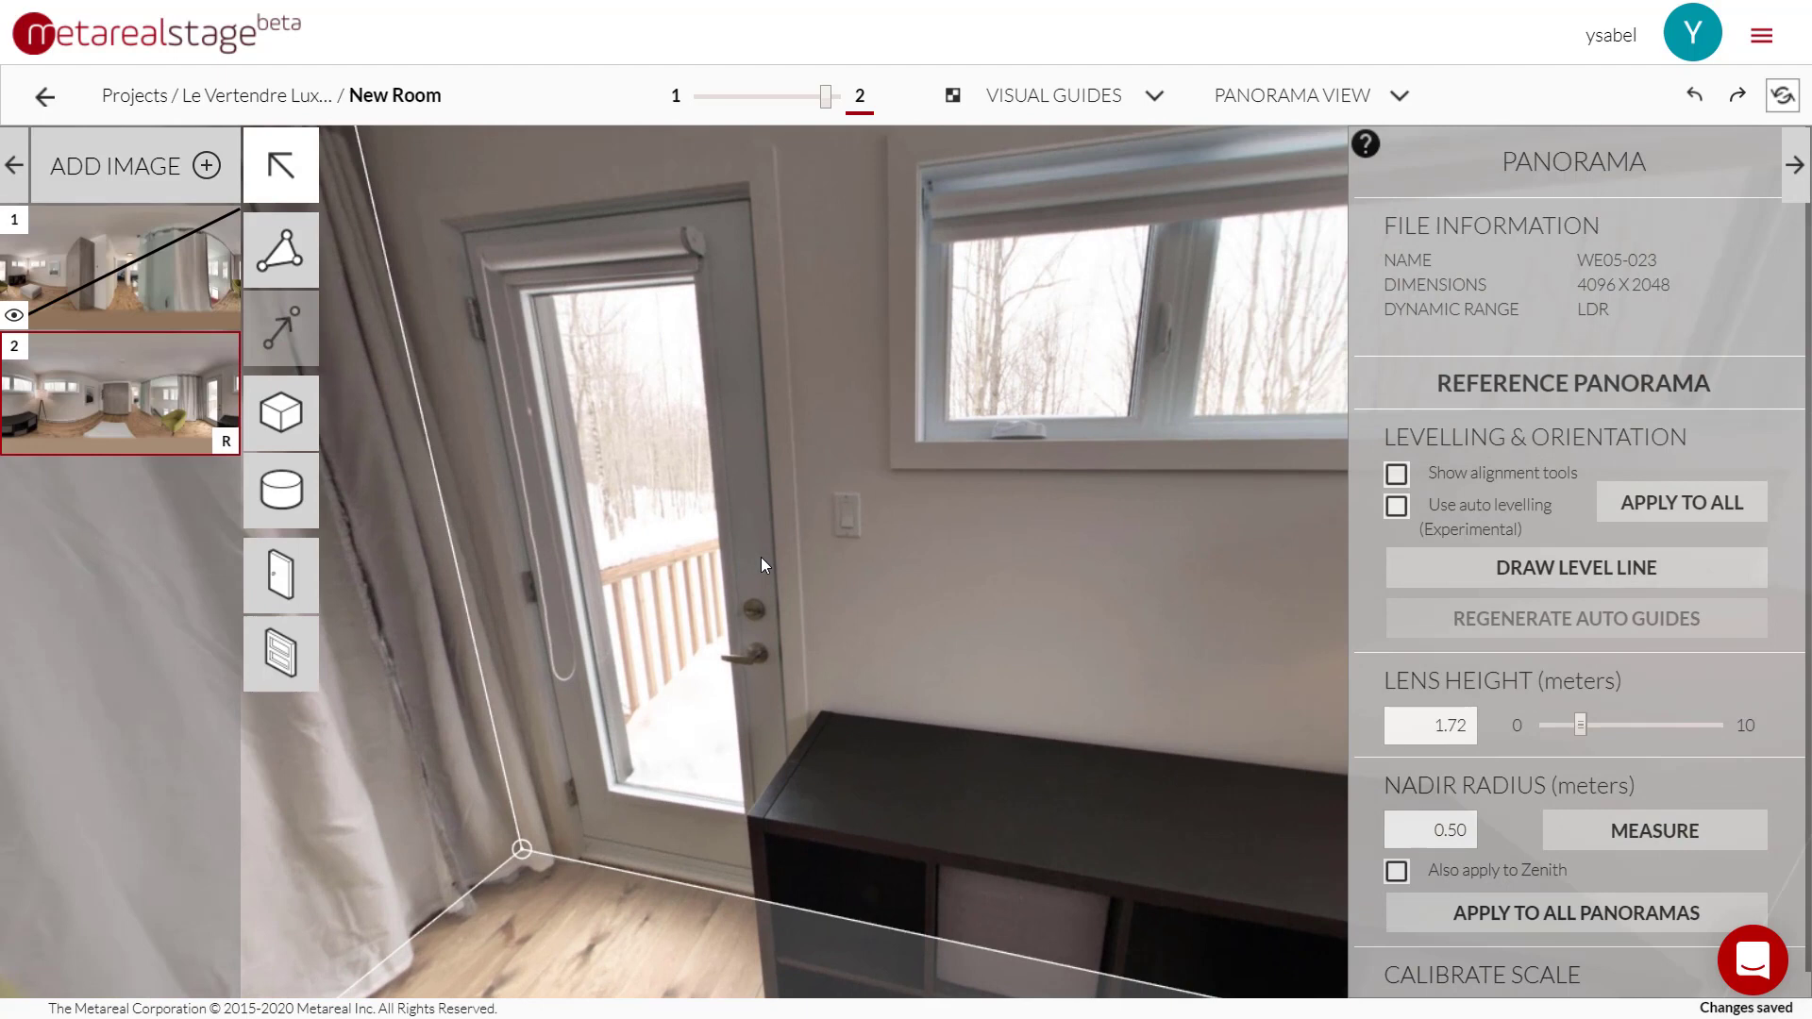
pyautogui.scroll(-2, 812, 549)
pyautogui.moveTo(903, 615); pyautogui.dragTo(814, 641)
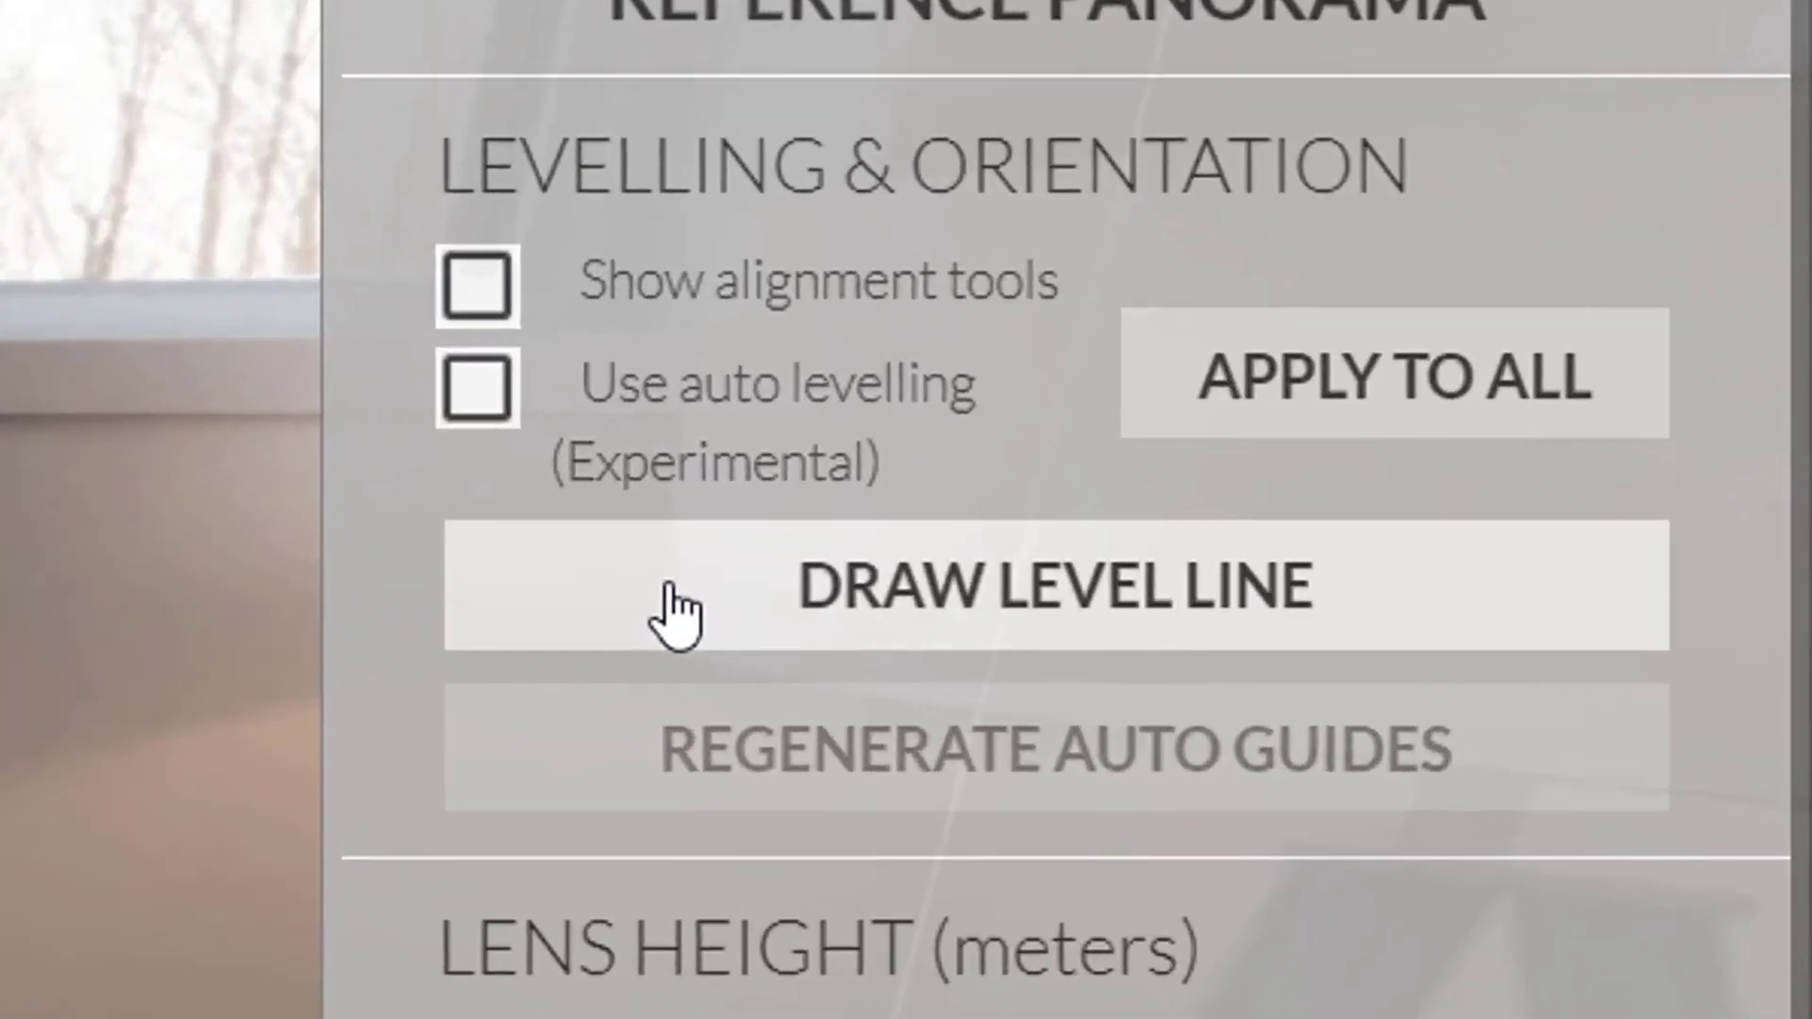
pyautogui.click(880, 577)
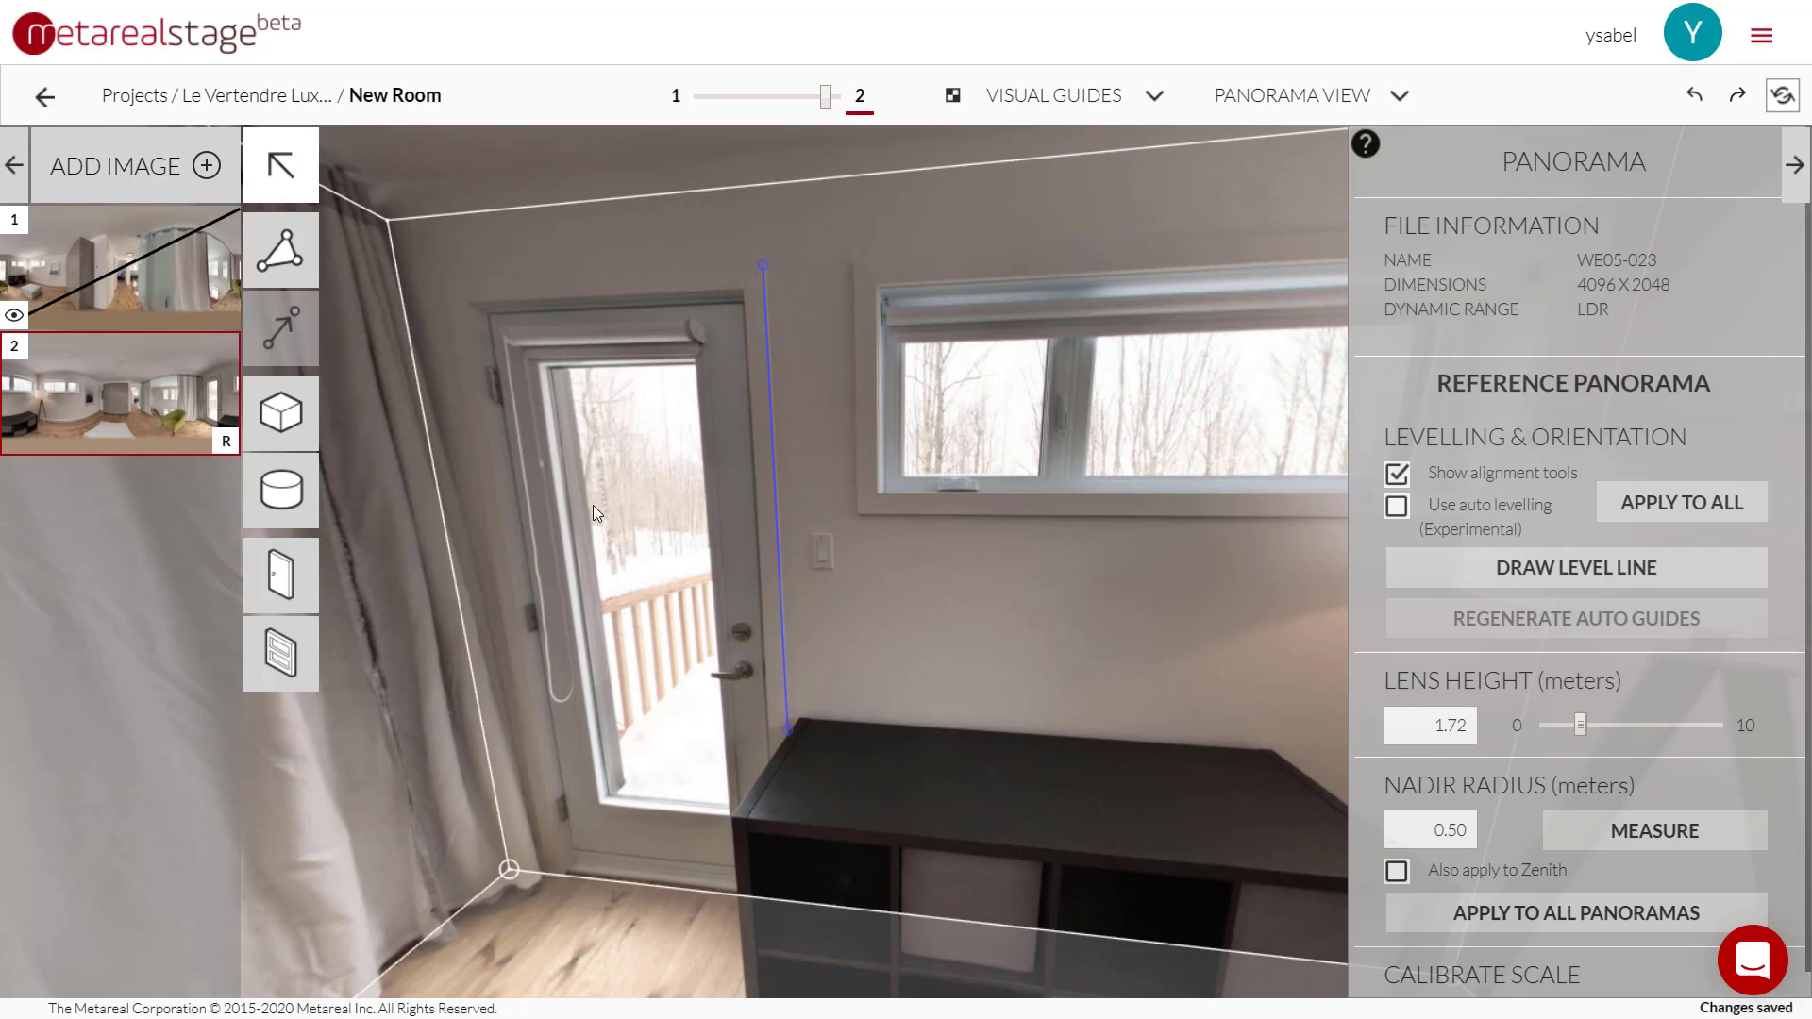
# Step: Examine the curtained opening, interior doorway, stairwell windows and closet wall for sturdy, long vertical edges suited to level lines
pyautogui.moveTo(438, 632); pyautogui.dragTo(831, 648)
pyautogui.moveTo(494, 661); pyautogui.dragTo(737, 621)
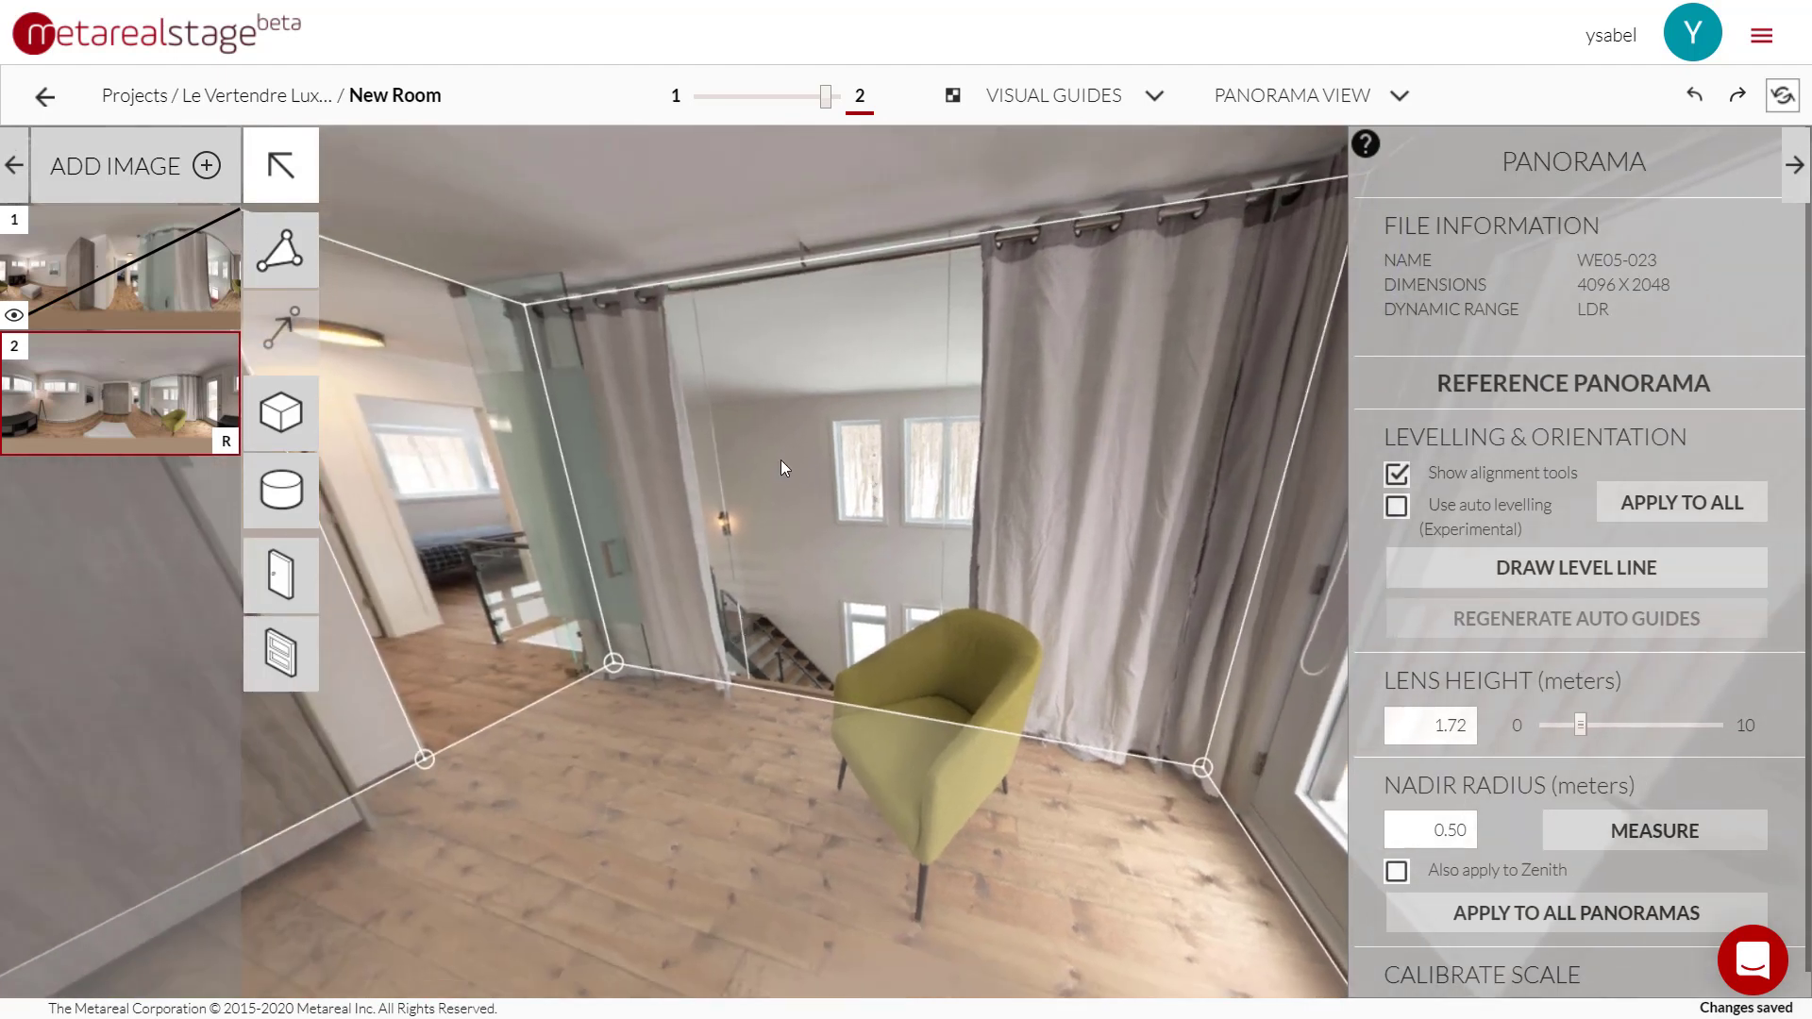
pyautogui.moveTo(828, 425); pyautogui.dragTo(842, 662)
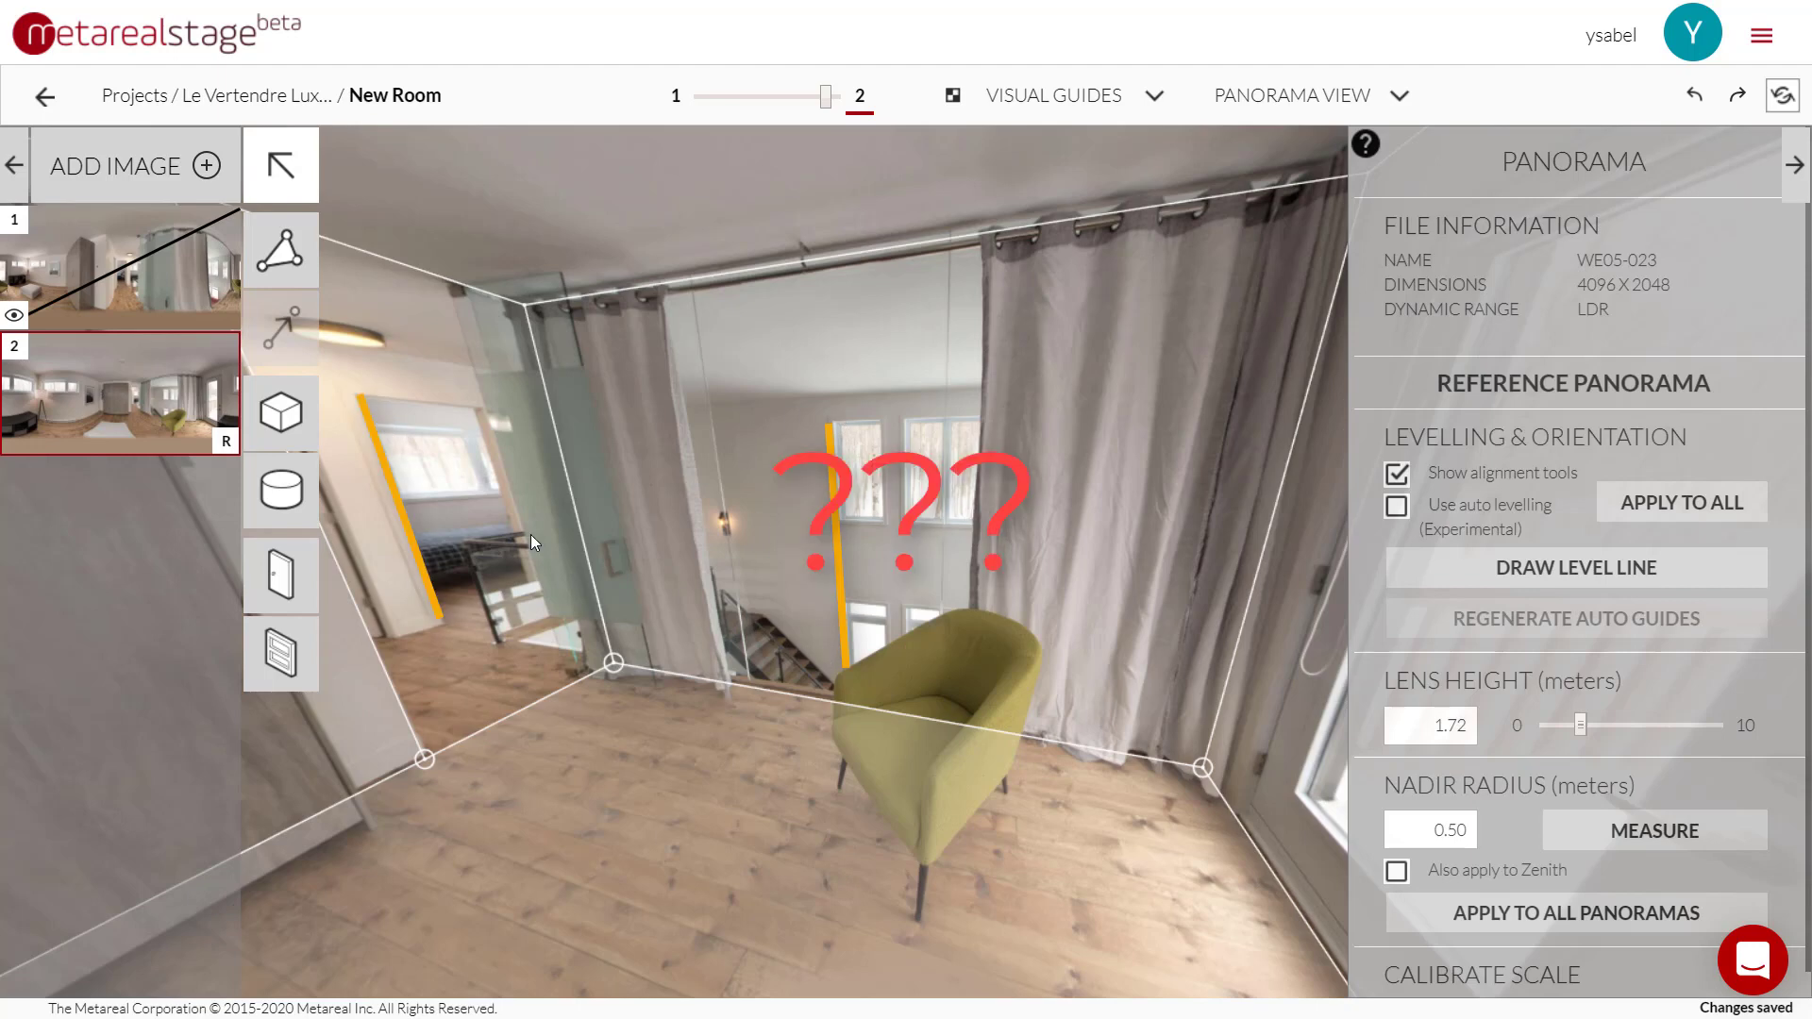
pyautogui.moveTo(579, 321); pyautogui.dragTo(663, 670)
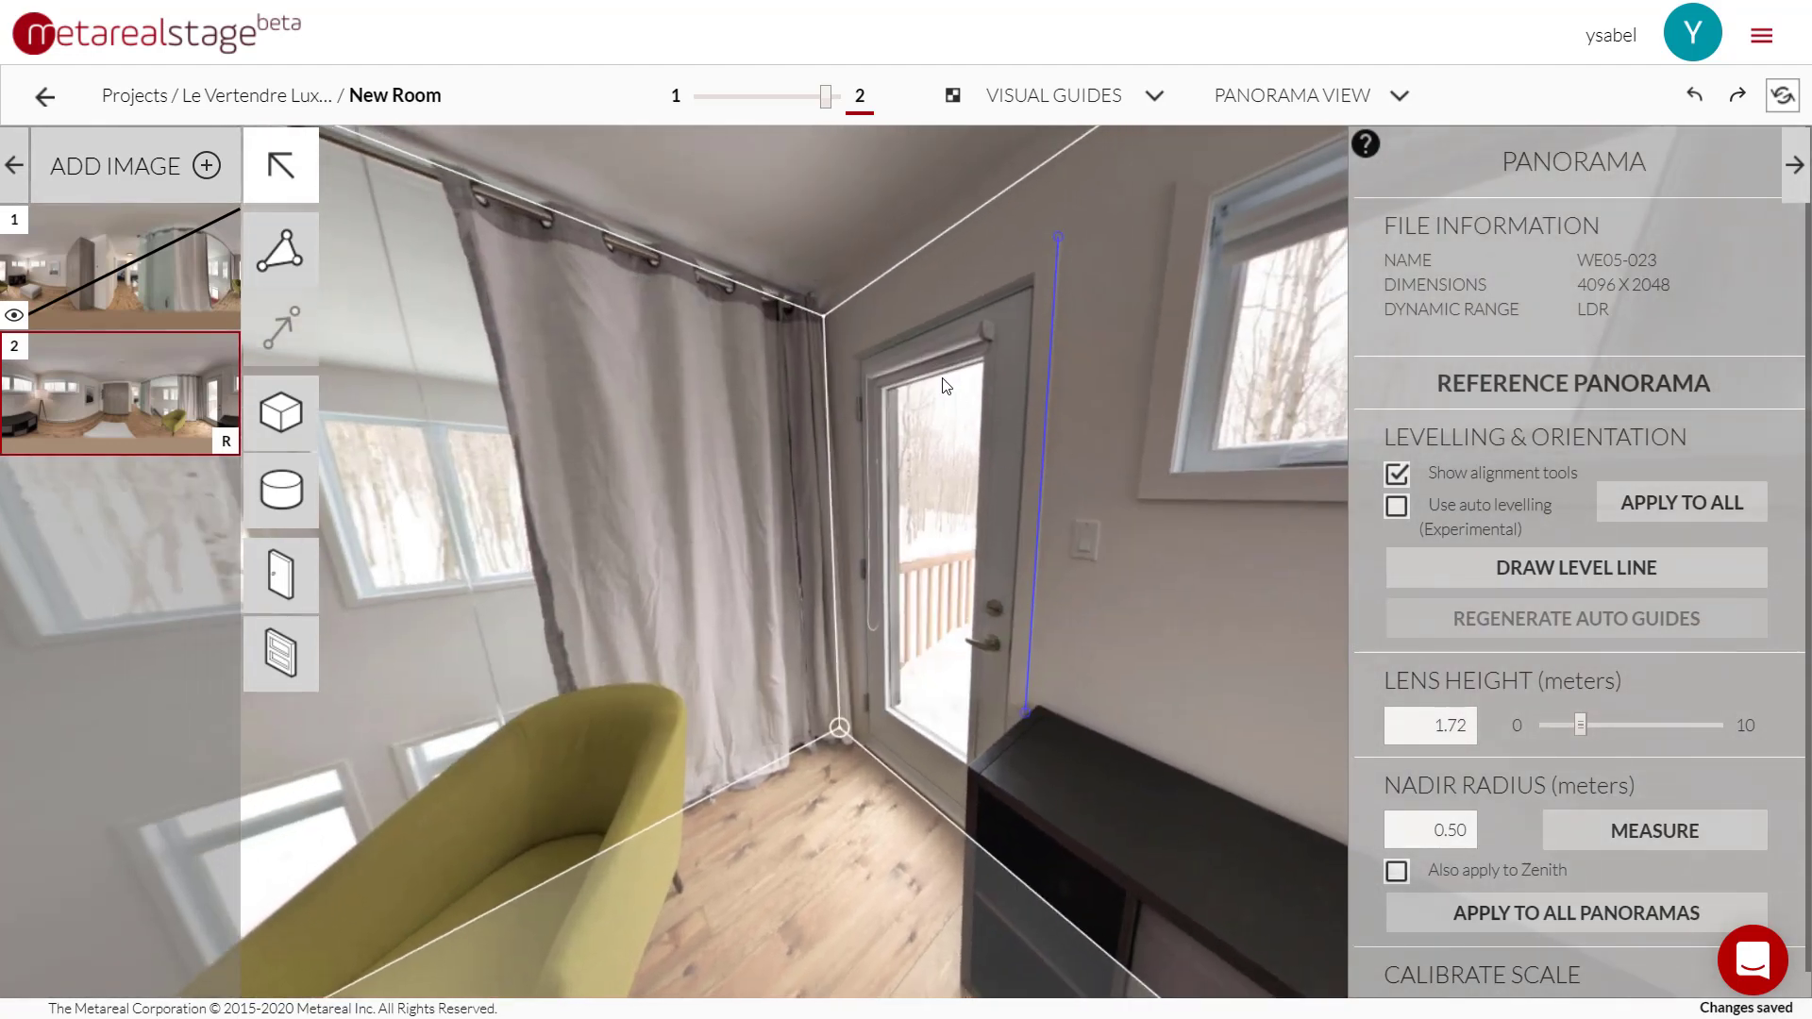
pyautogui.moveTo(480, 668); pyautogui.dragTo(1157, 502)
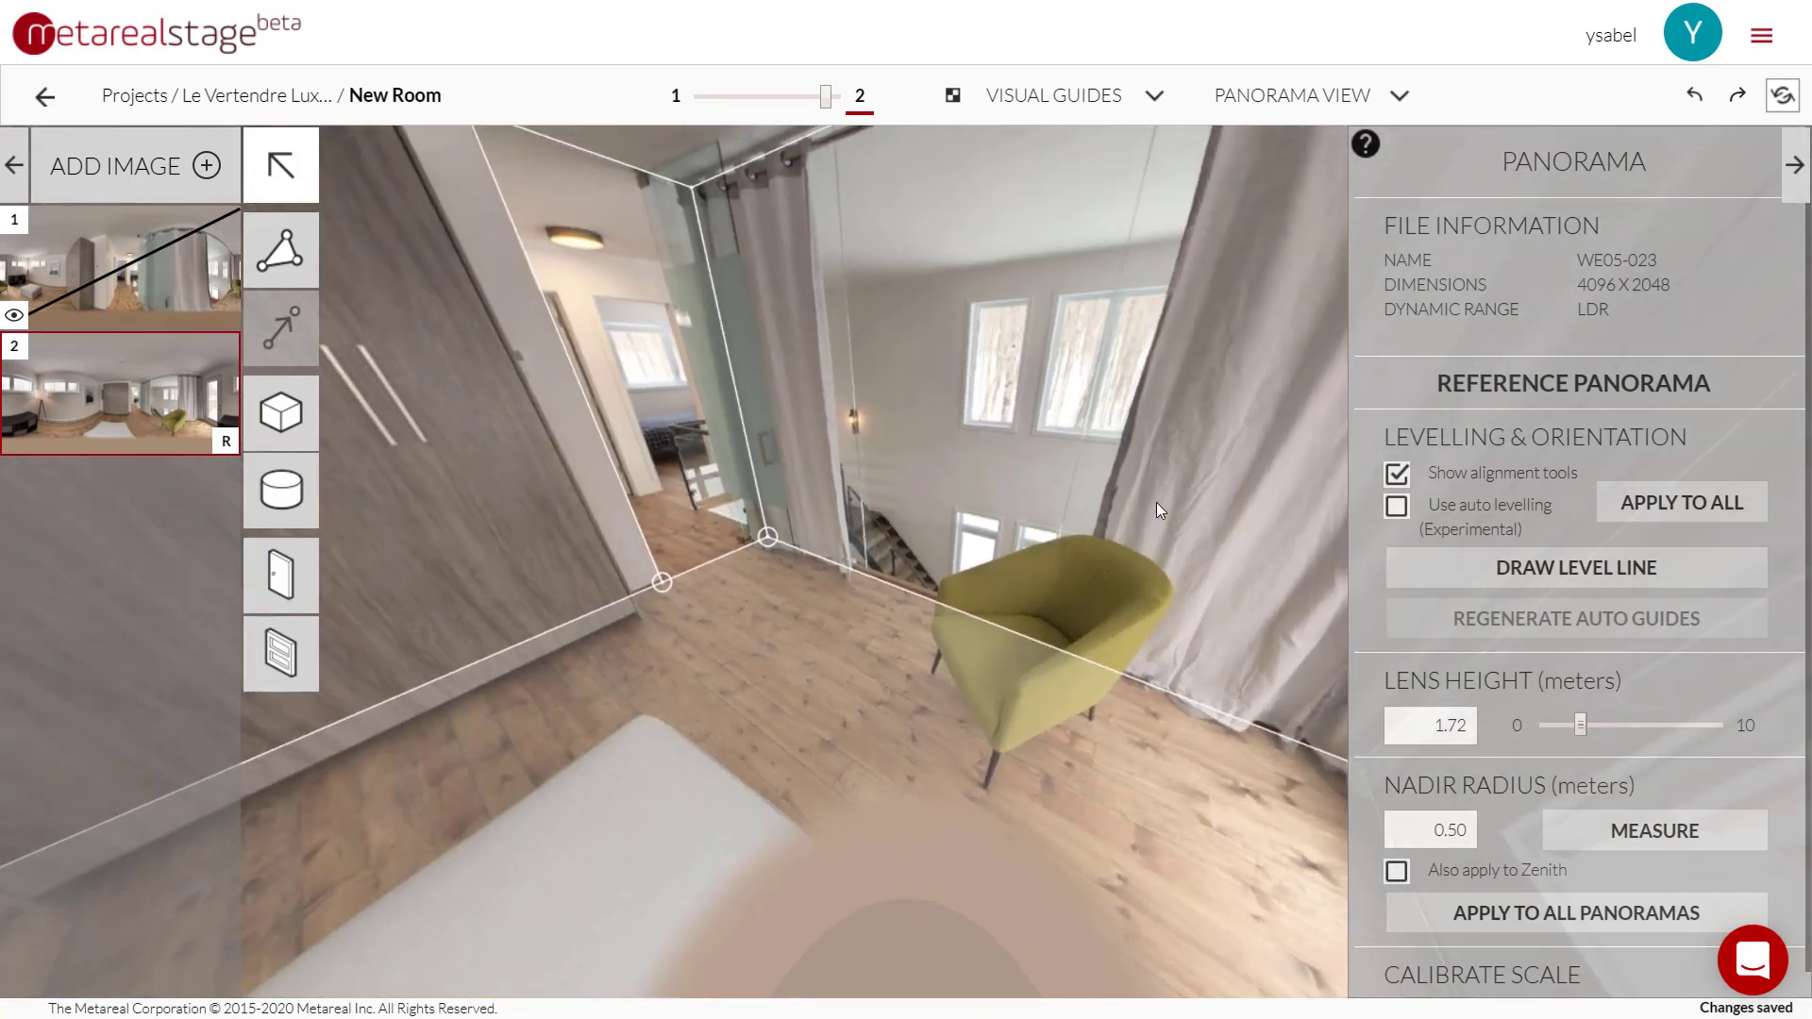
pyautogui.moveTo(503, 519); pyautogui.dragTo(867, 487)
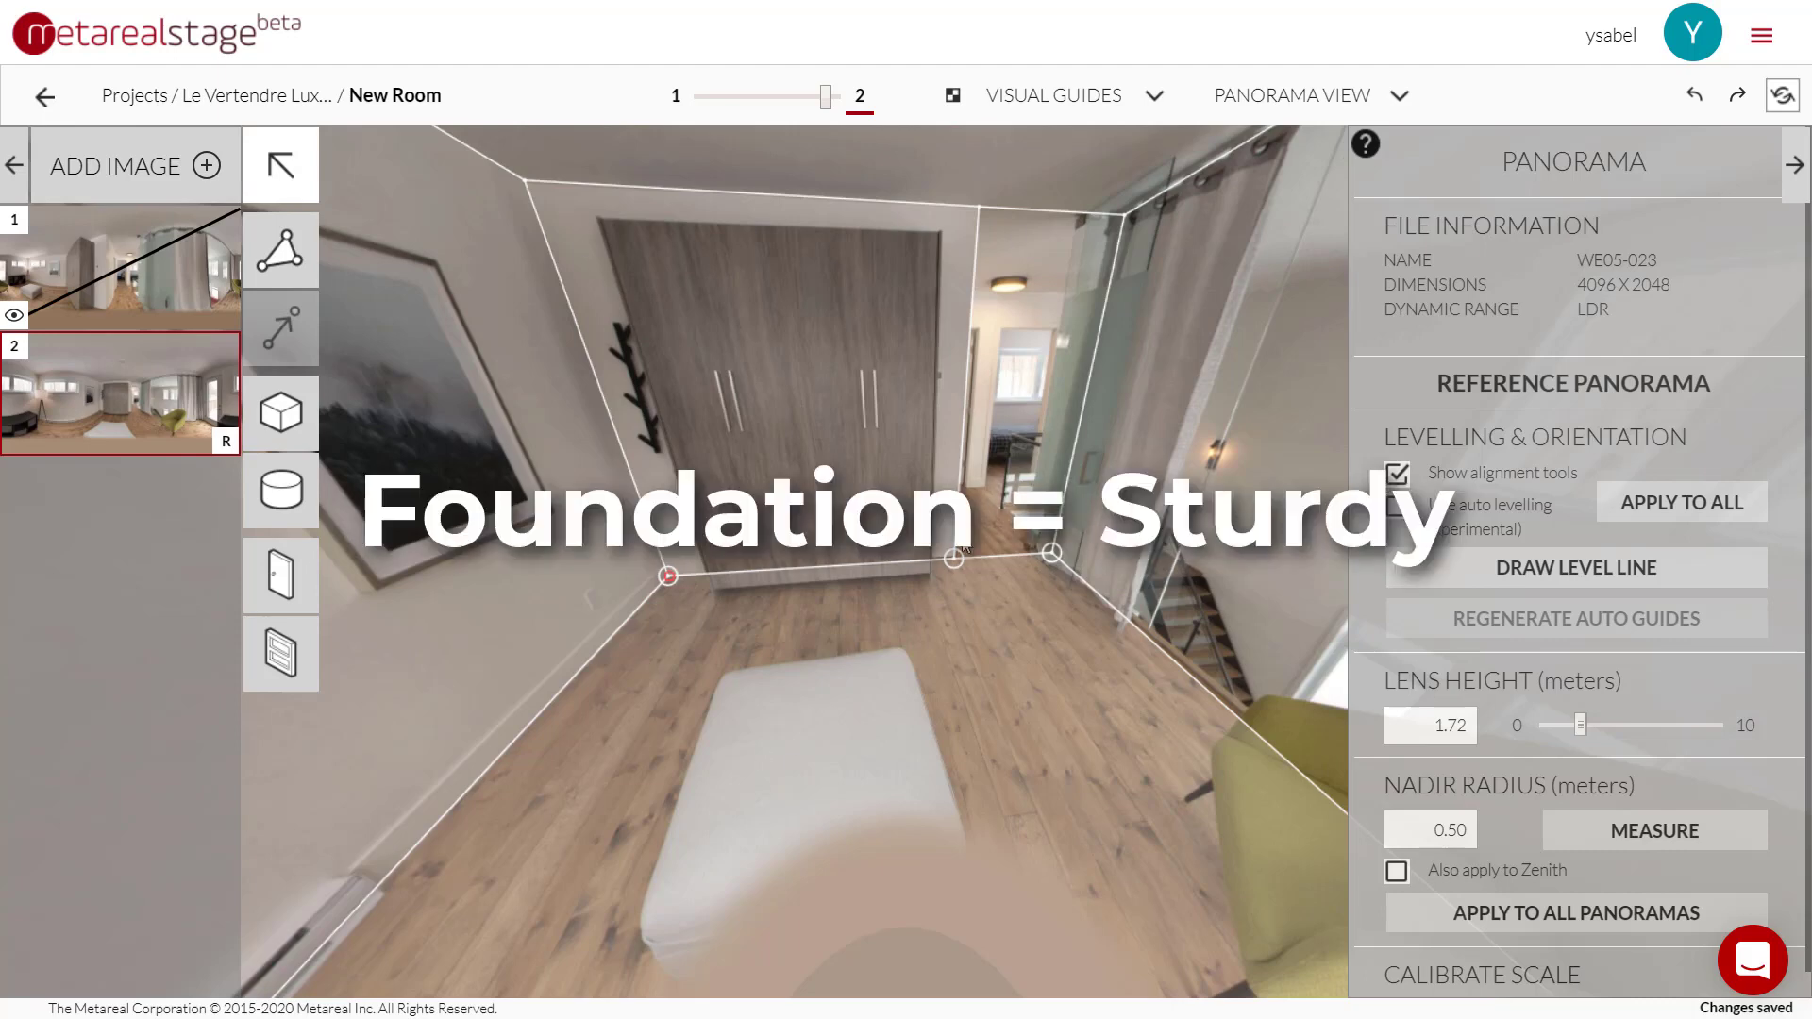
pyautogui.moveTo(963, 547); pyautogui.dragTo(857, 353)
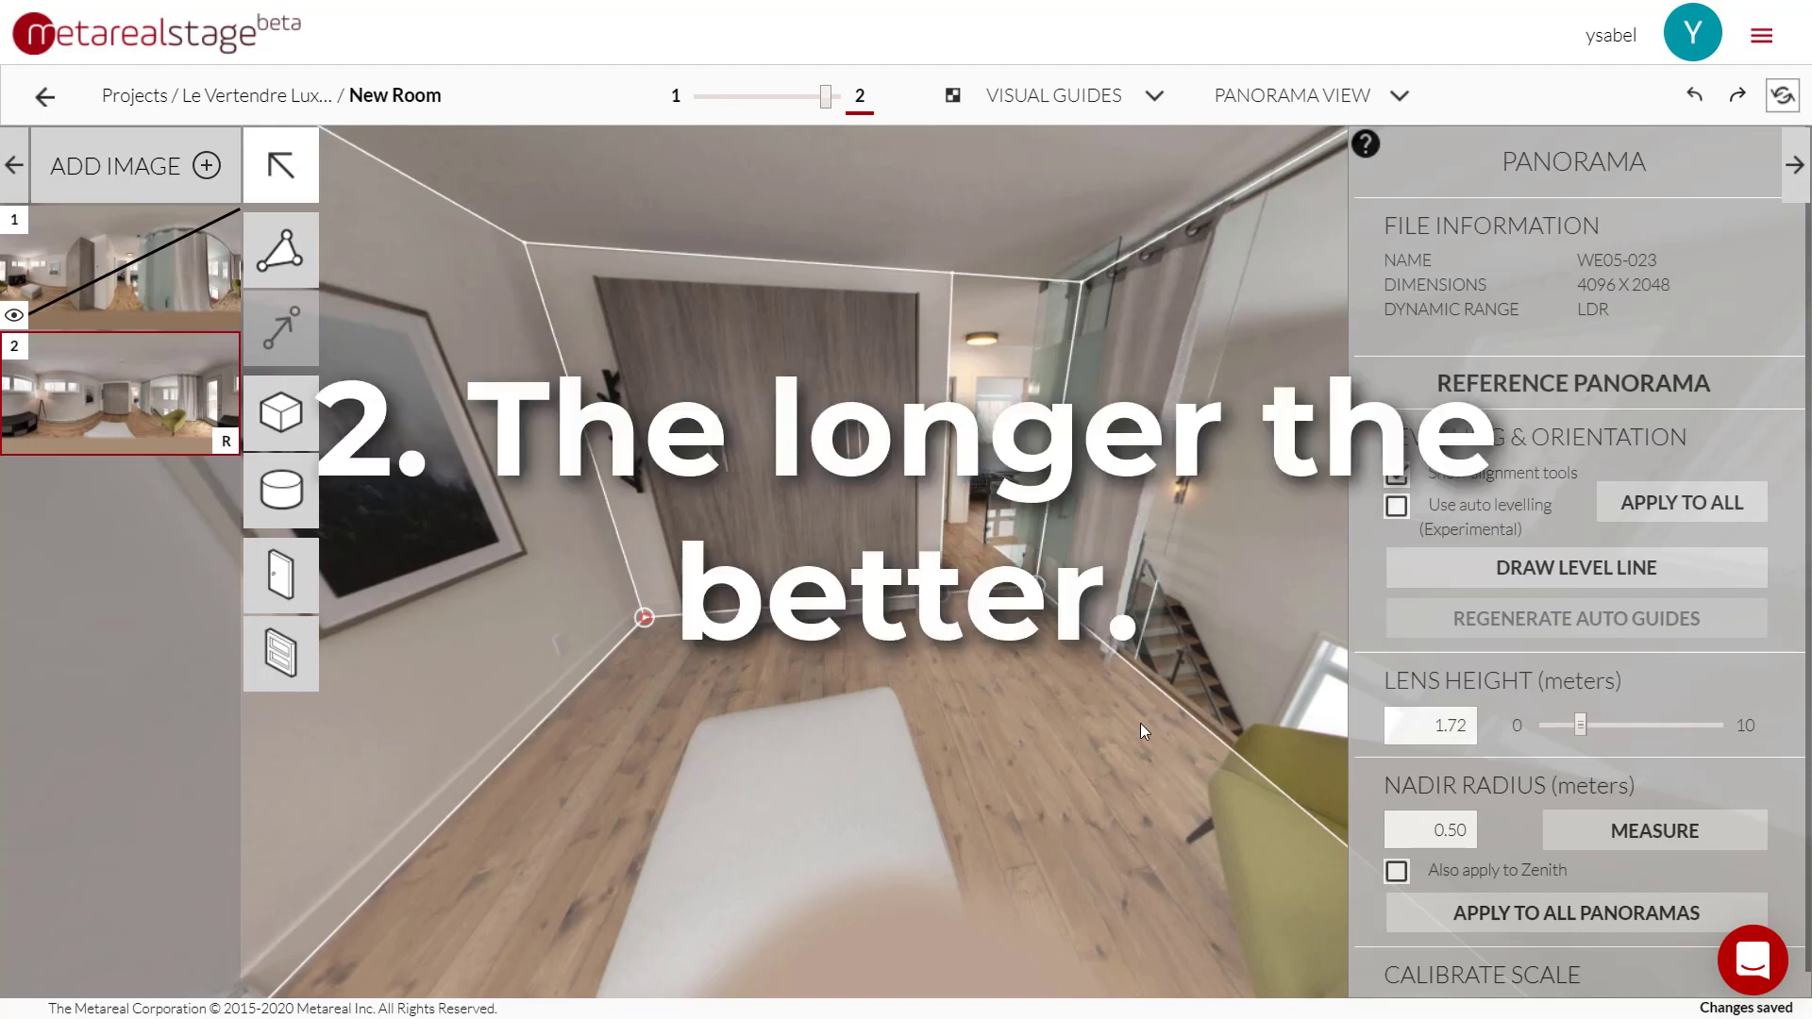
pyautogui.moveTo(1140, 723); pyautogui.dragTo(731, 764)
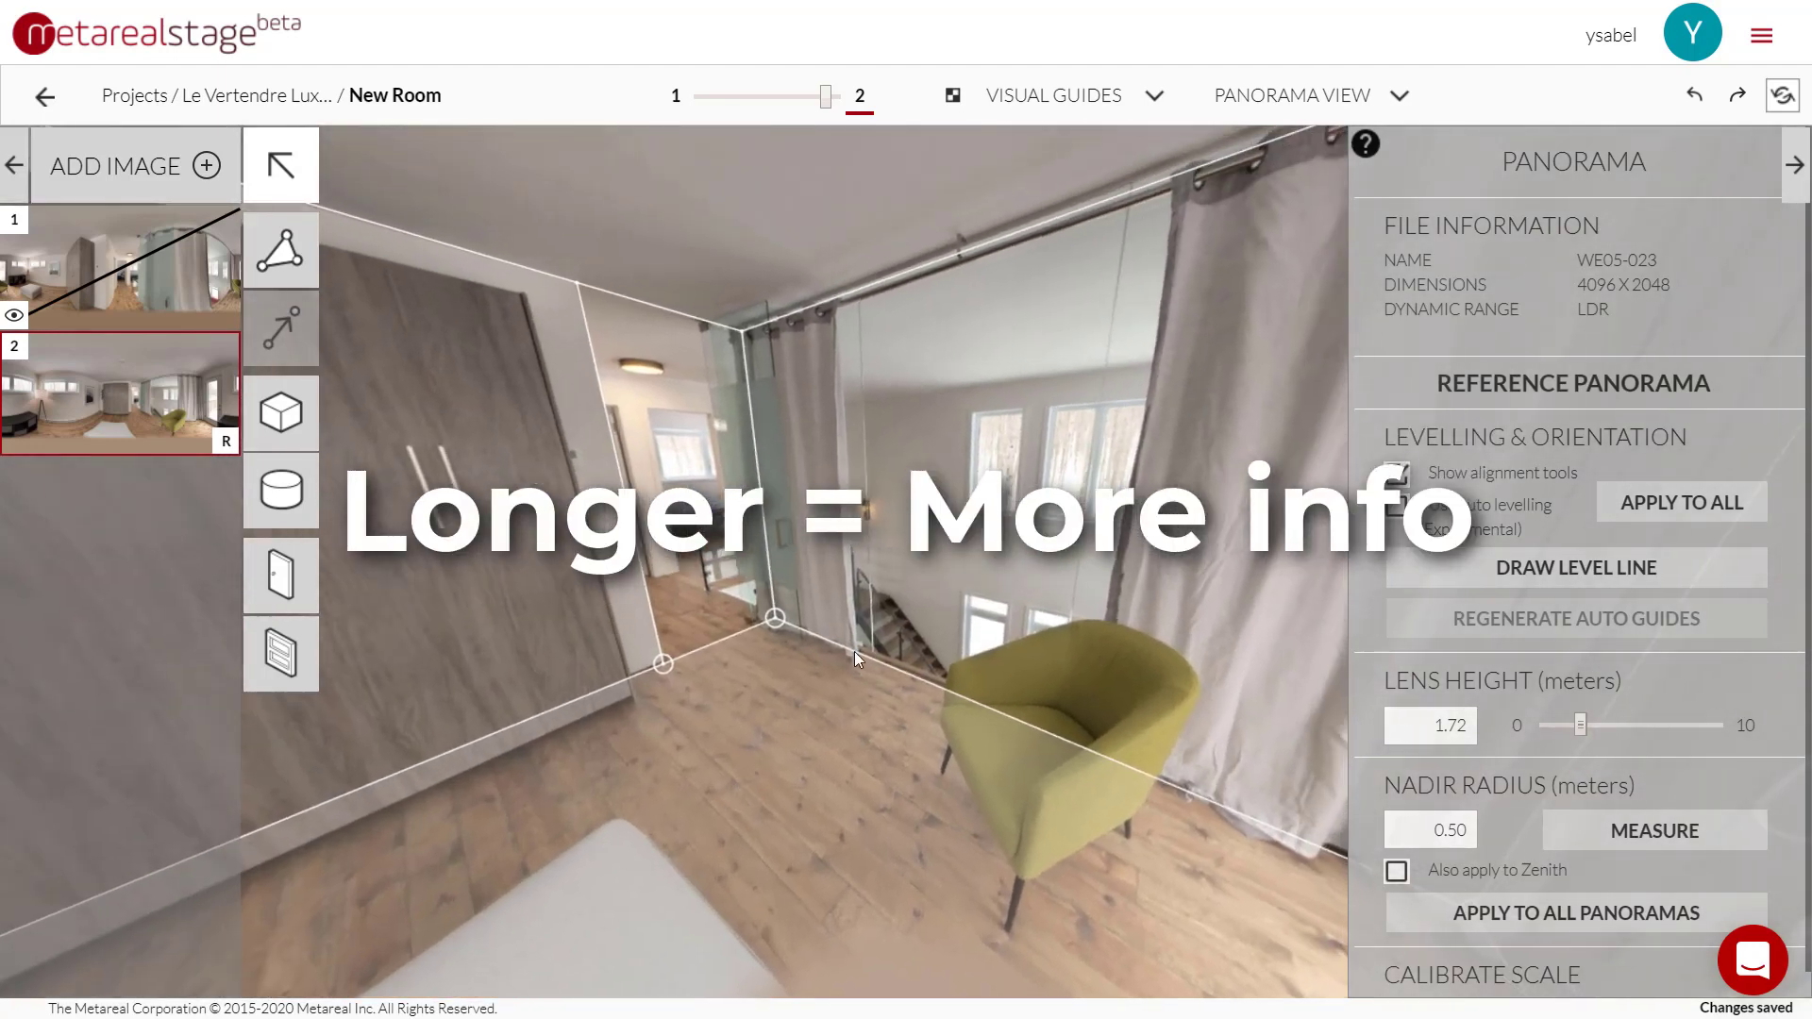
# Step: Draw a long level line along the outer trim of the stairwell windows, from above the upper window to the lower one
pyautogui.moveTo(853, 651); pyautogui.dragTo(948, 592)
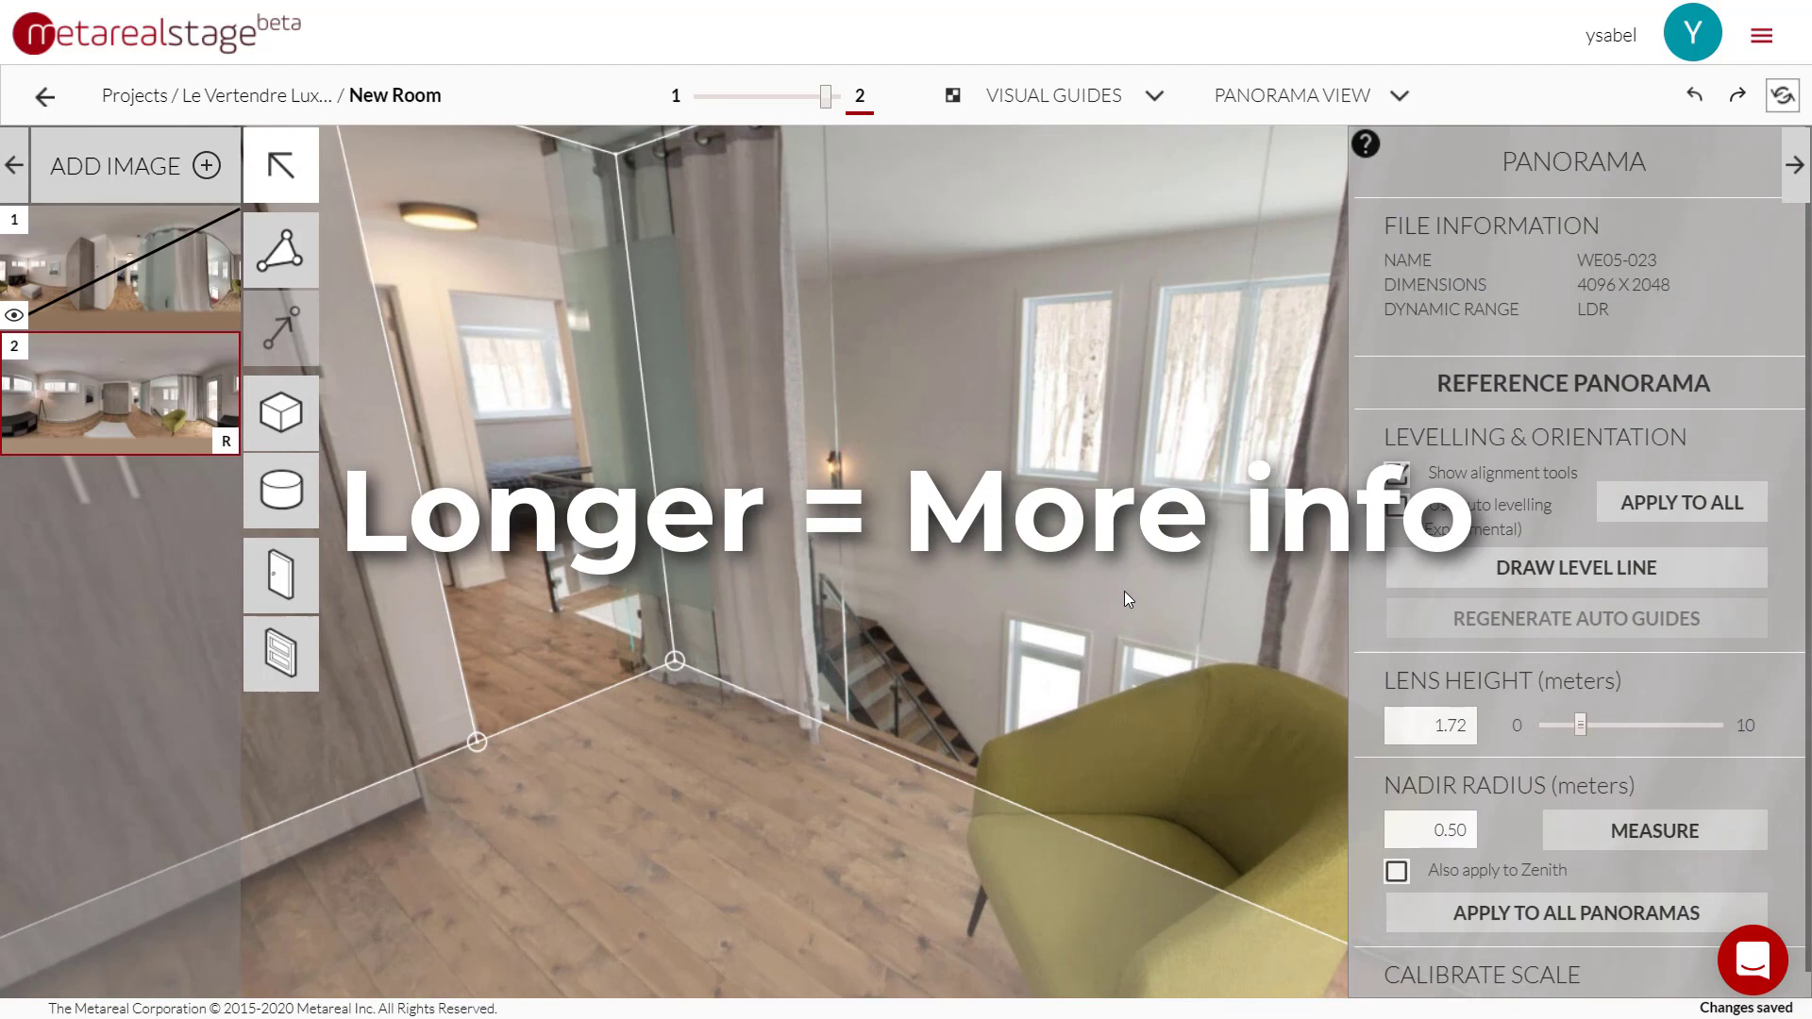
pyautogui.moveTo(1124, 590); pyautogui.dragTo(937, 576)
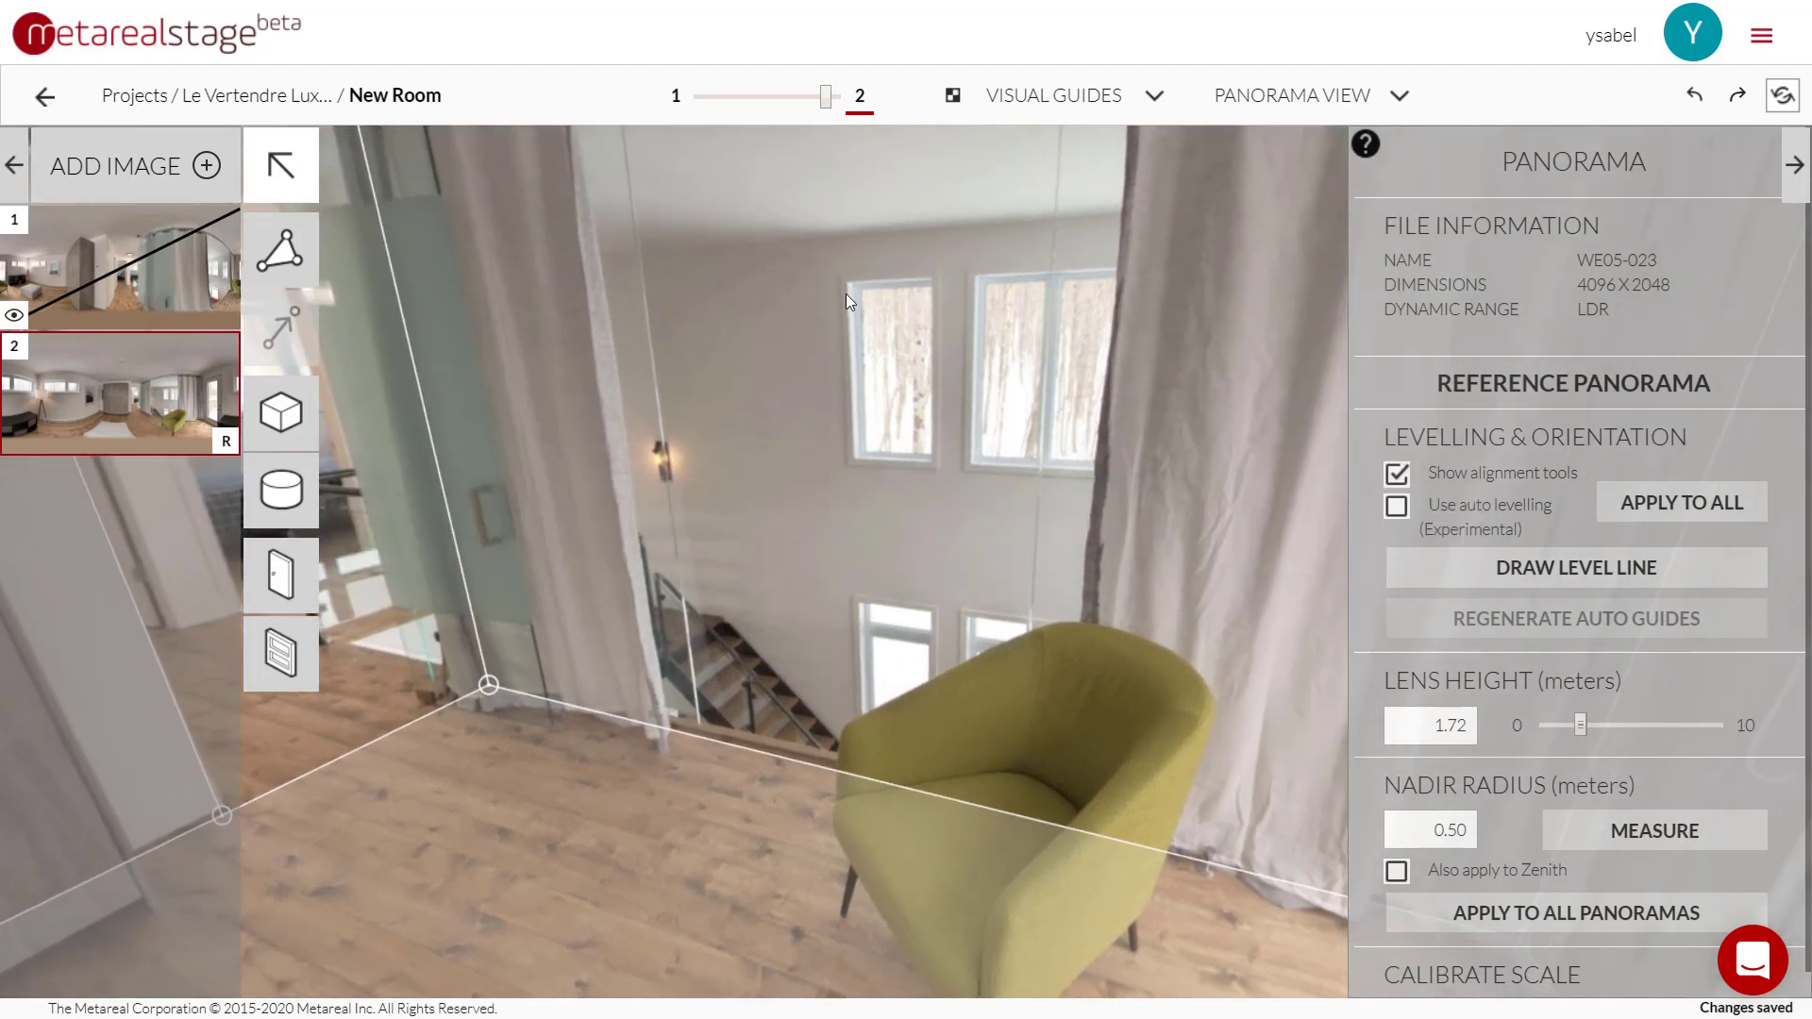
pyautogui.click(1507, 570)
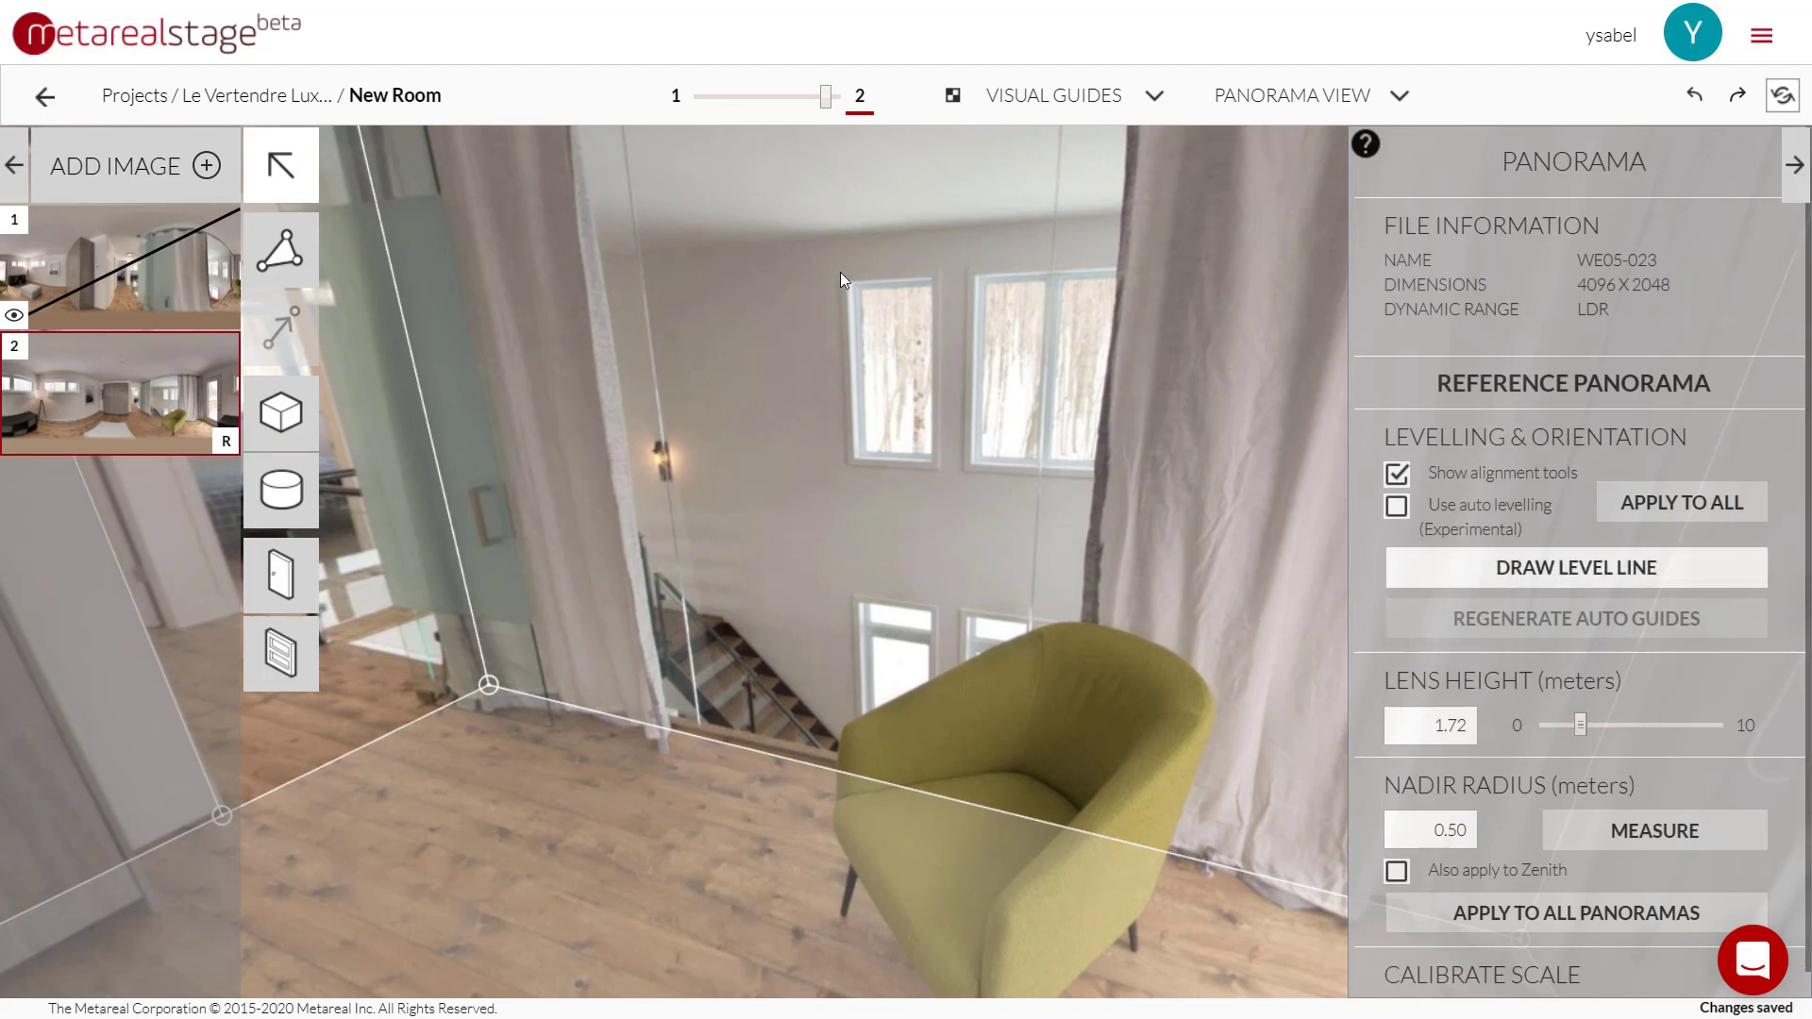
pyautogui.moveTo(840, 272); pyautogui.dragTo(853, 700)
pyautogui.click(853, 700)
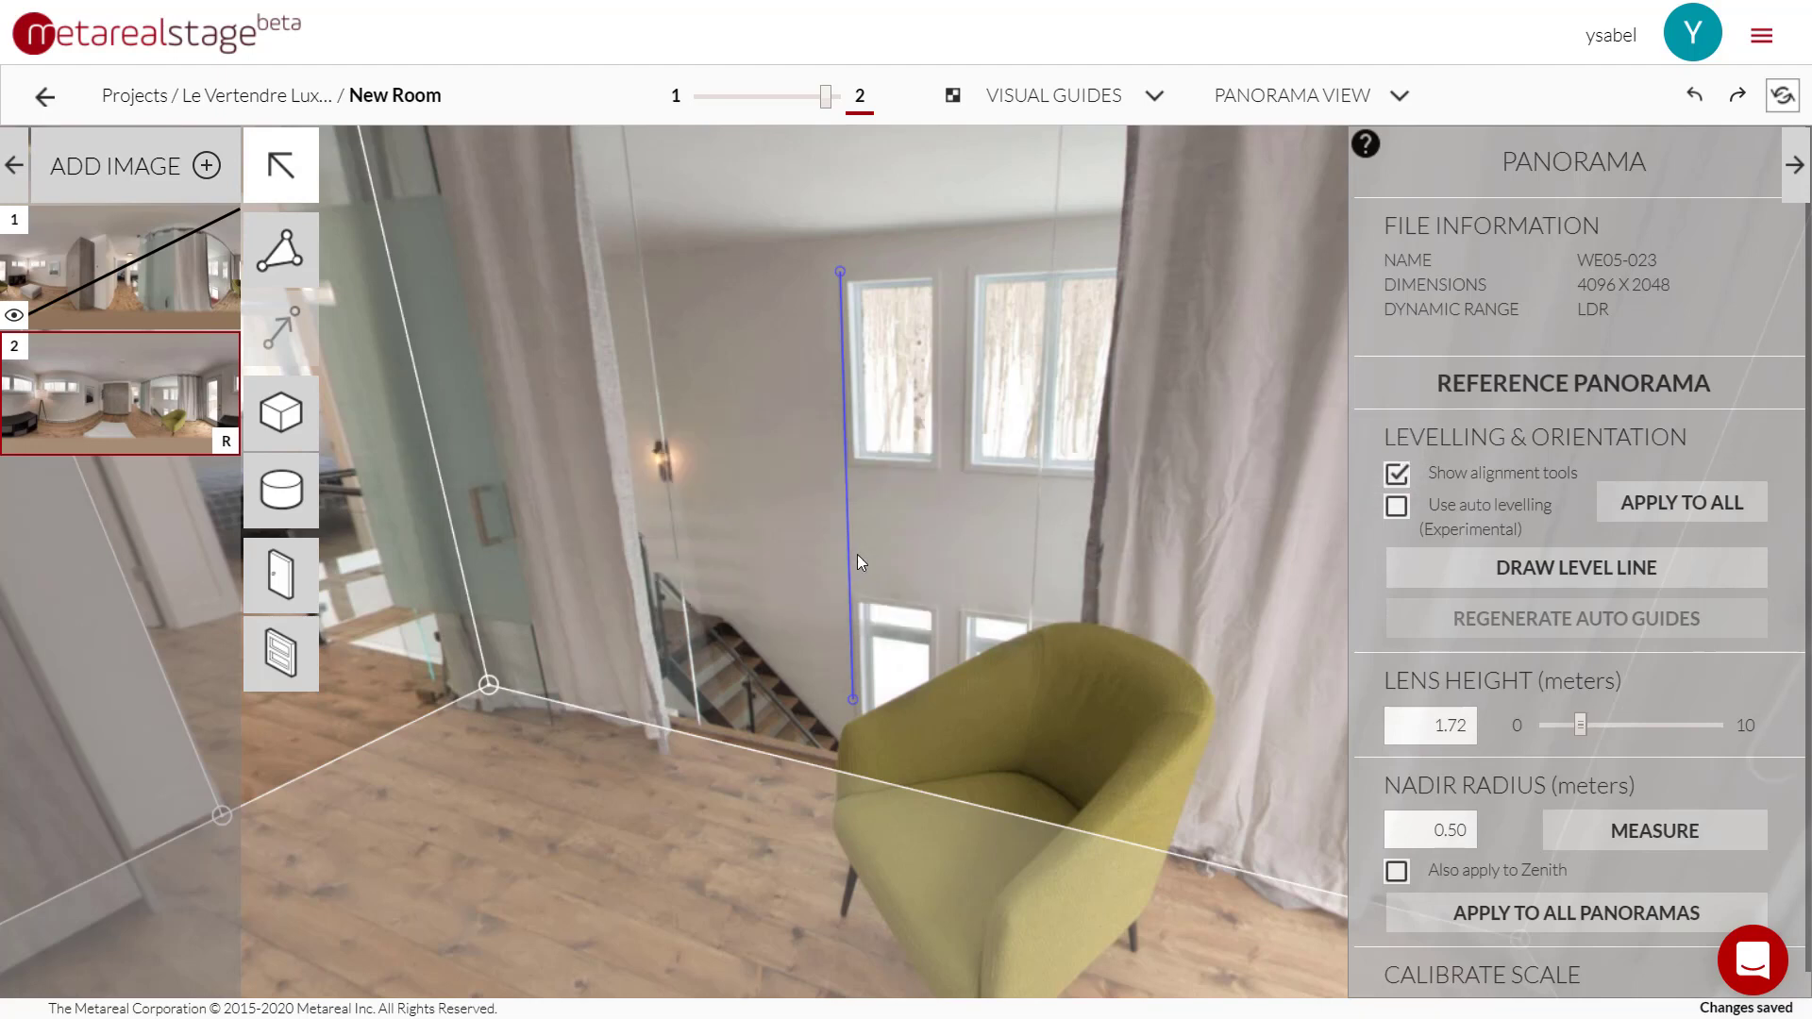
pyautogui.scroll(-4, 857, 555)
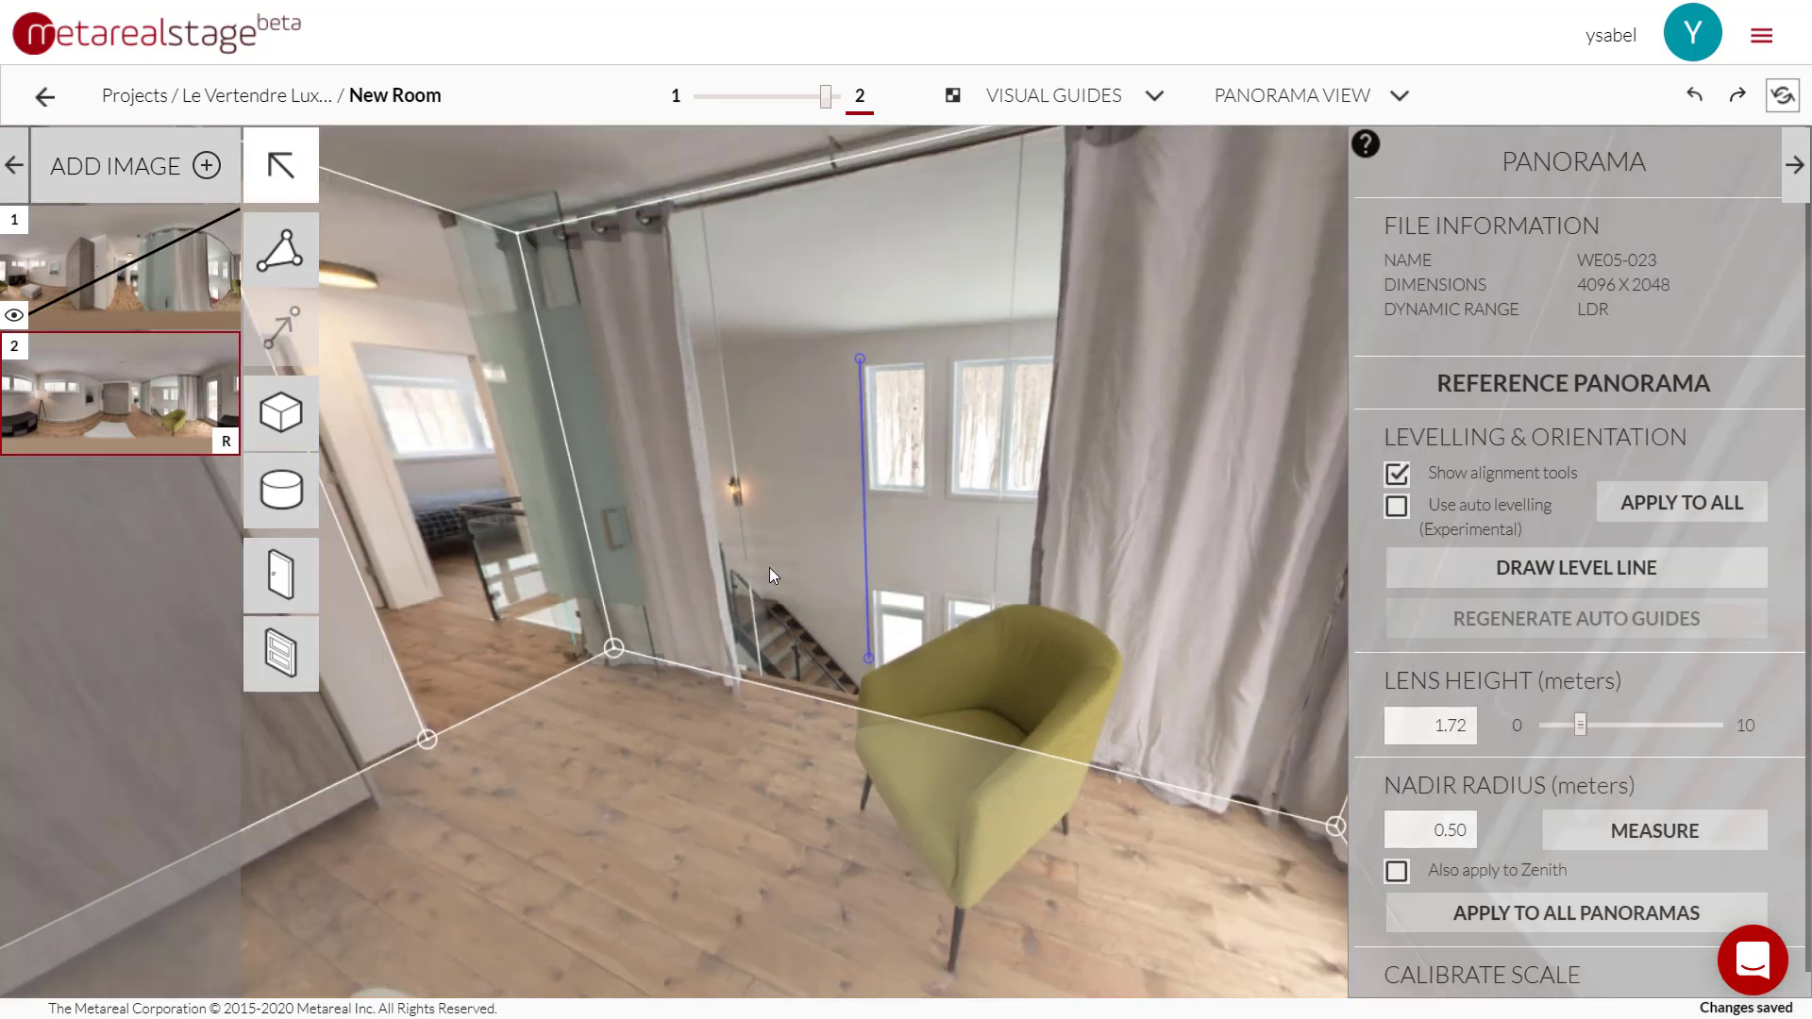
# Step: Examine the rest of the room, including the closet, framed picture and horizontal window, for further vertical edges to level against
pyautogui.moveTo(627, 606); pyautogui.dragTo(537, 605)
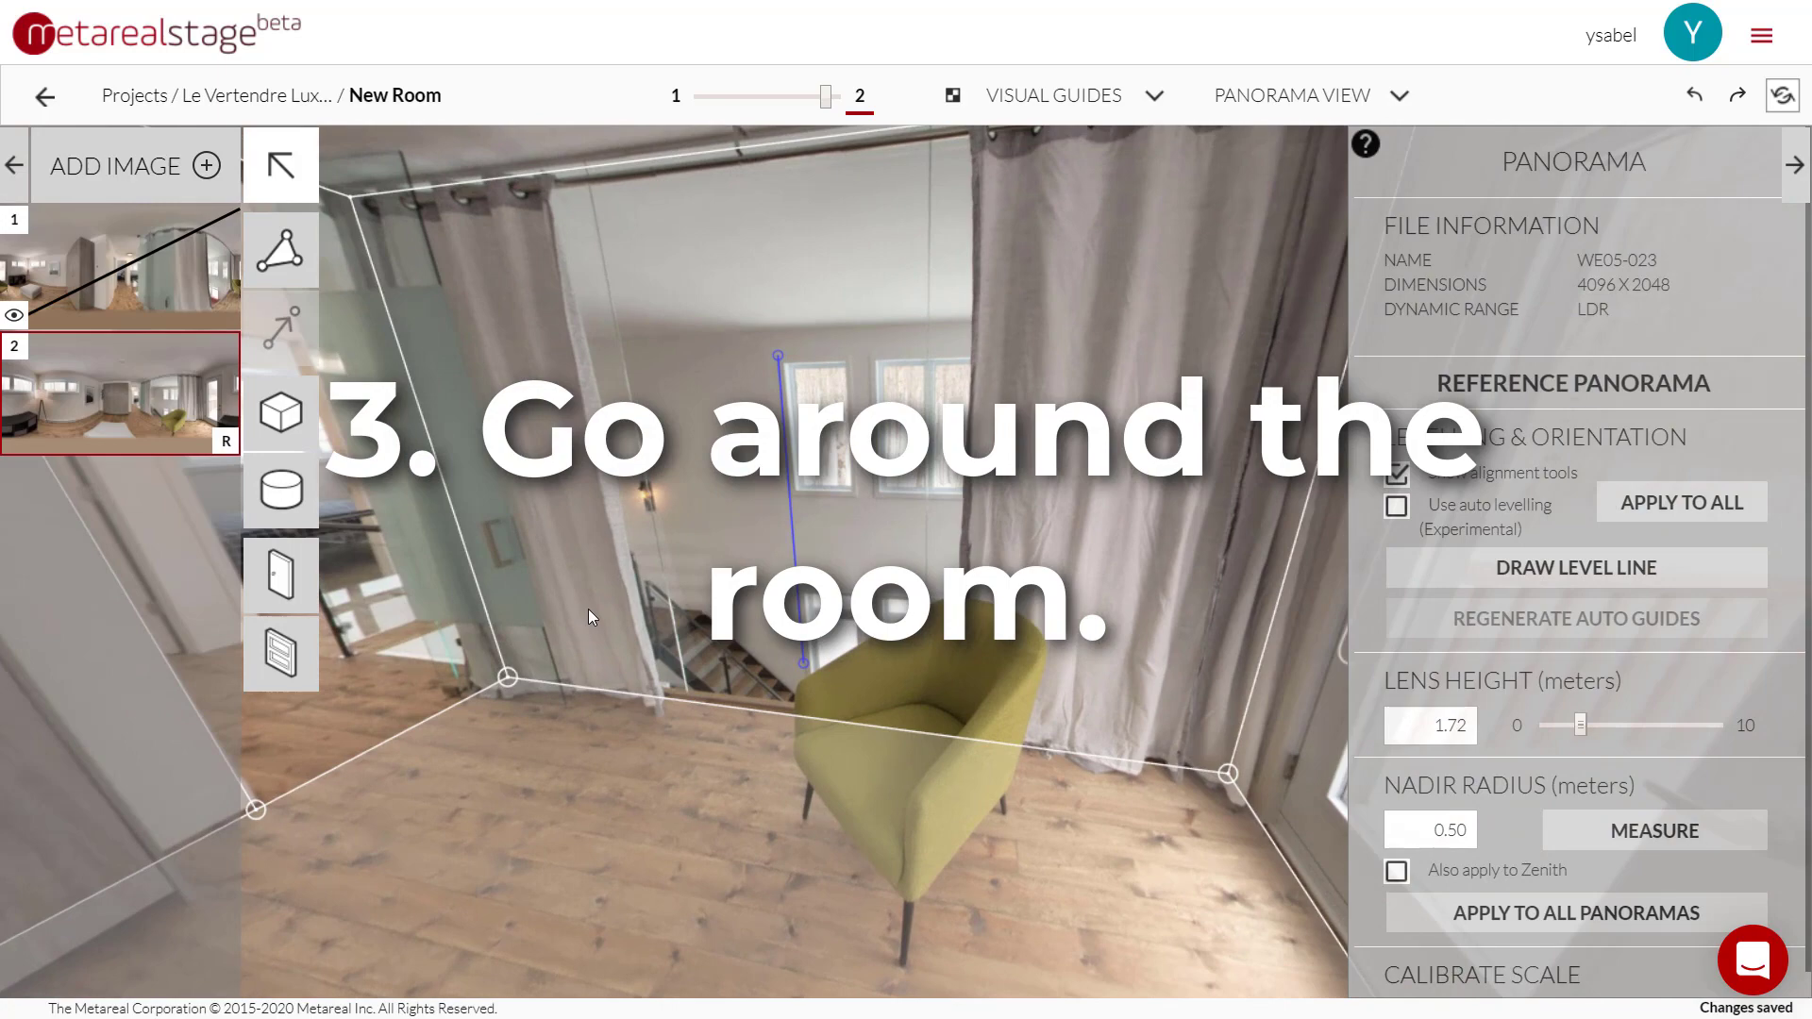
pyautogui.moveTo(1076, 576); pyautogui.dragTo(757, 573)
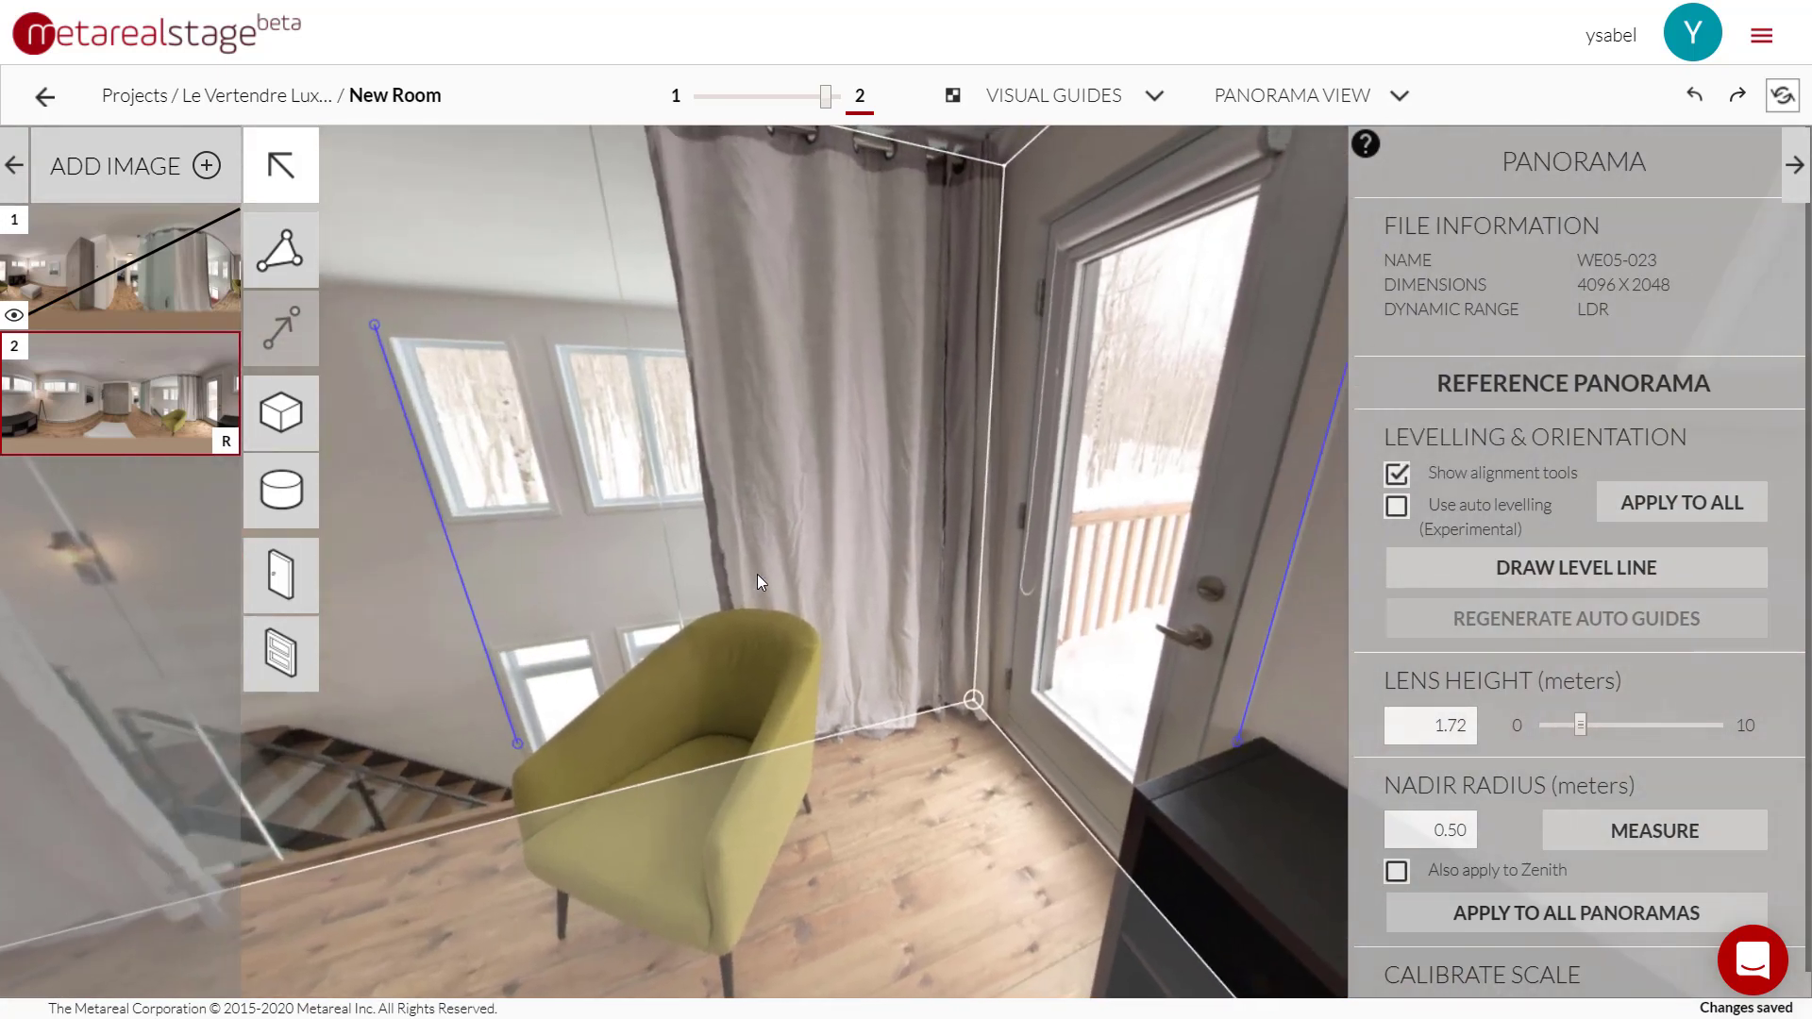
pyautogui.moveTo(1008, 406); pyautogui.dragTo(943, 405)
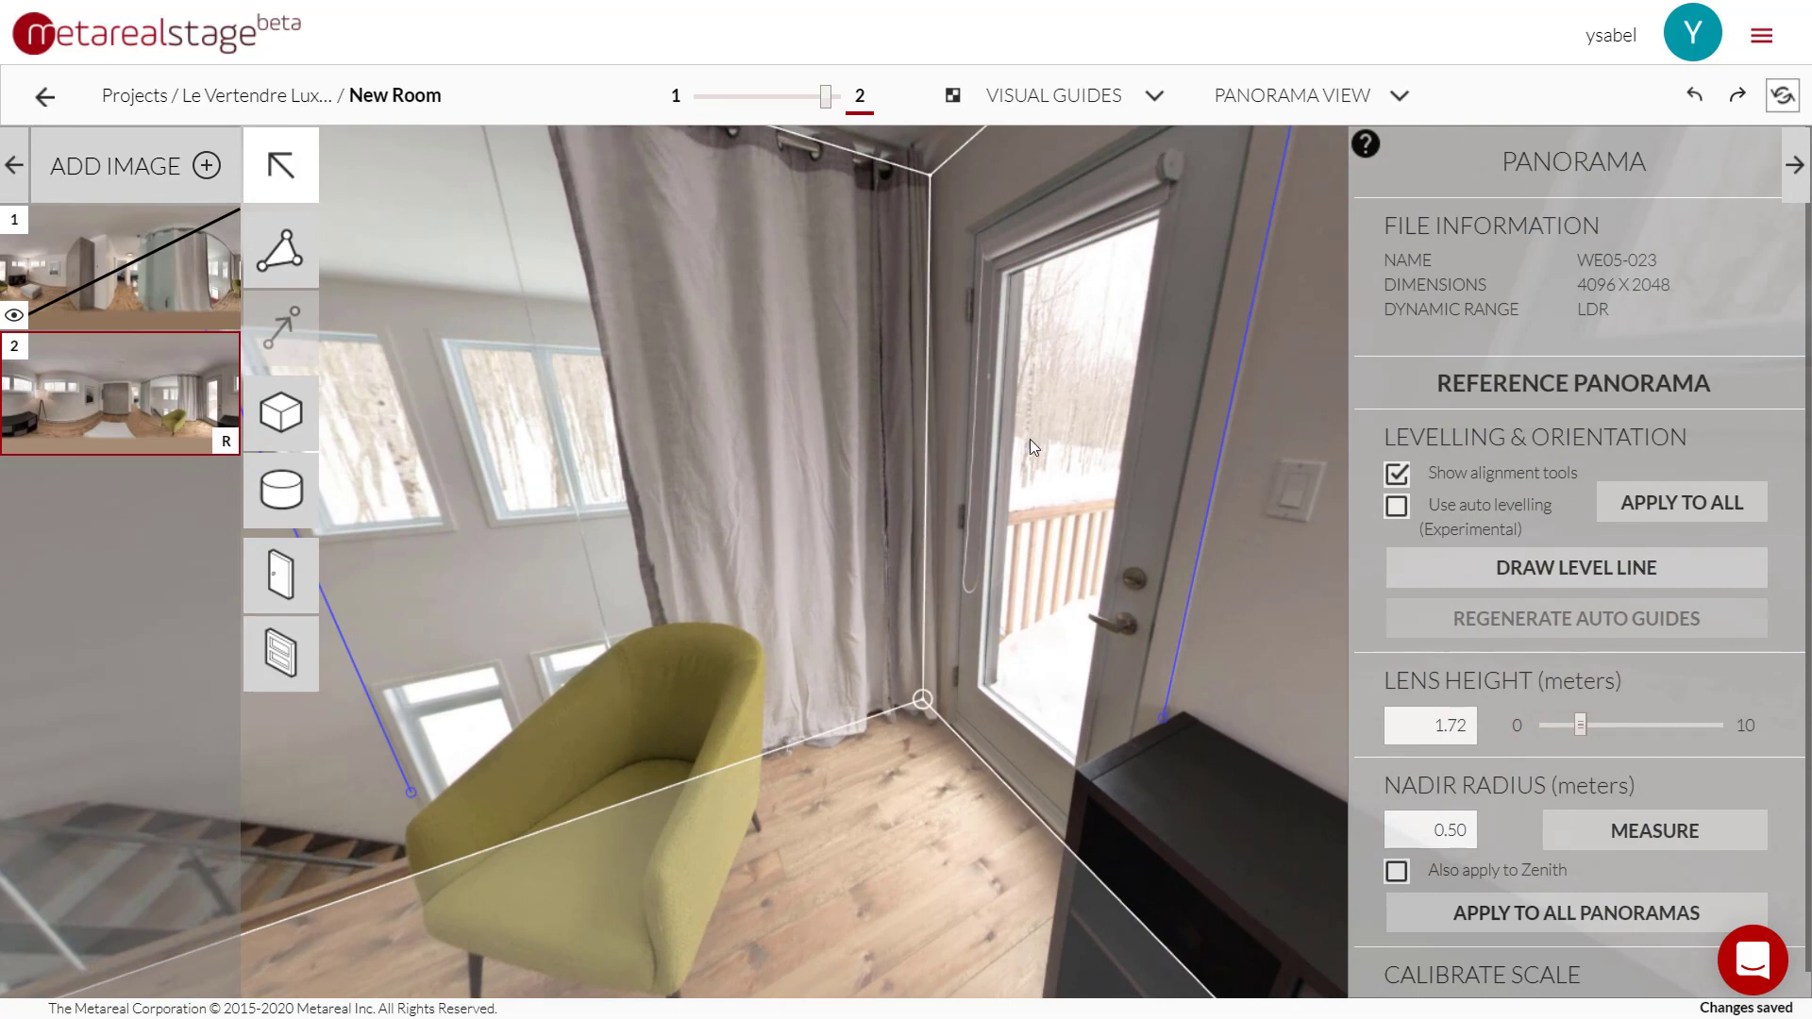
pyautogui.moveTo(463, 812); pyautogui.dragTo(767, 757)
pyautogui.moveTo(450, 701); pyautogui.dragTo(843, 505)
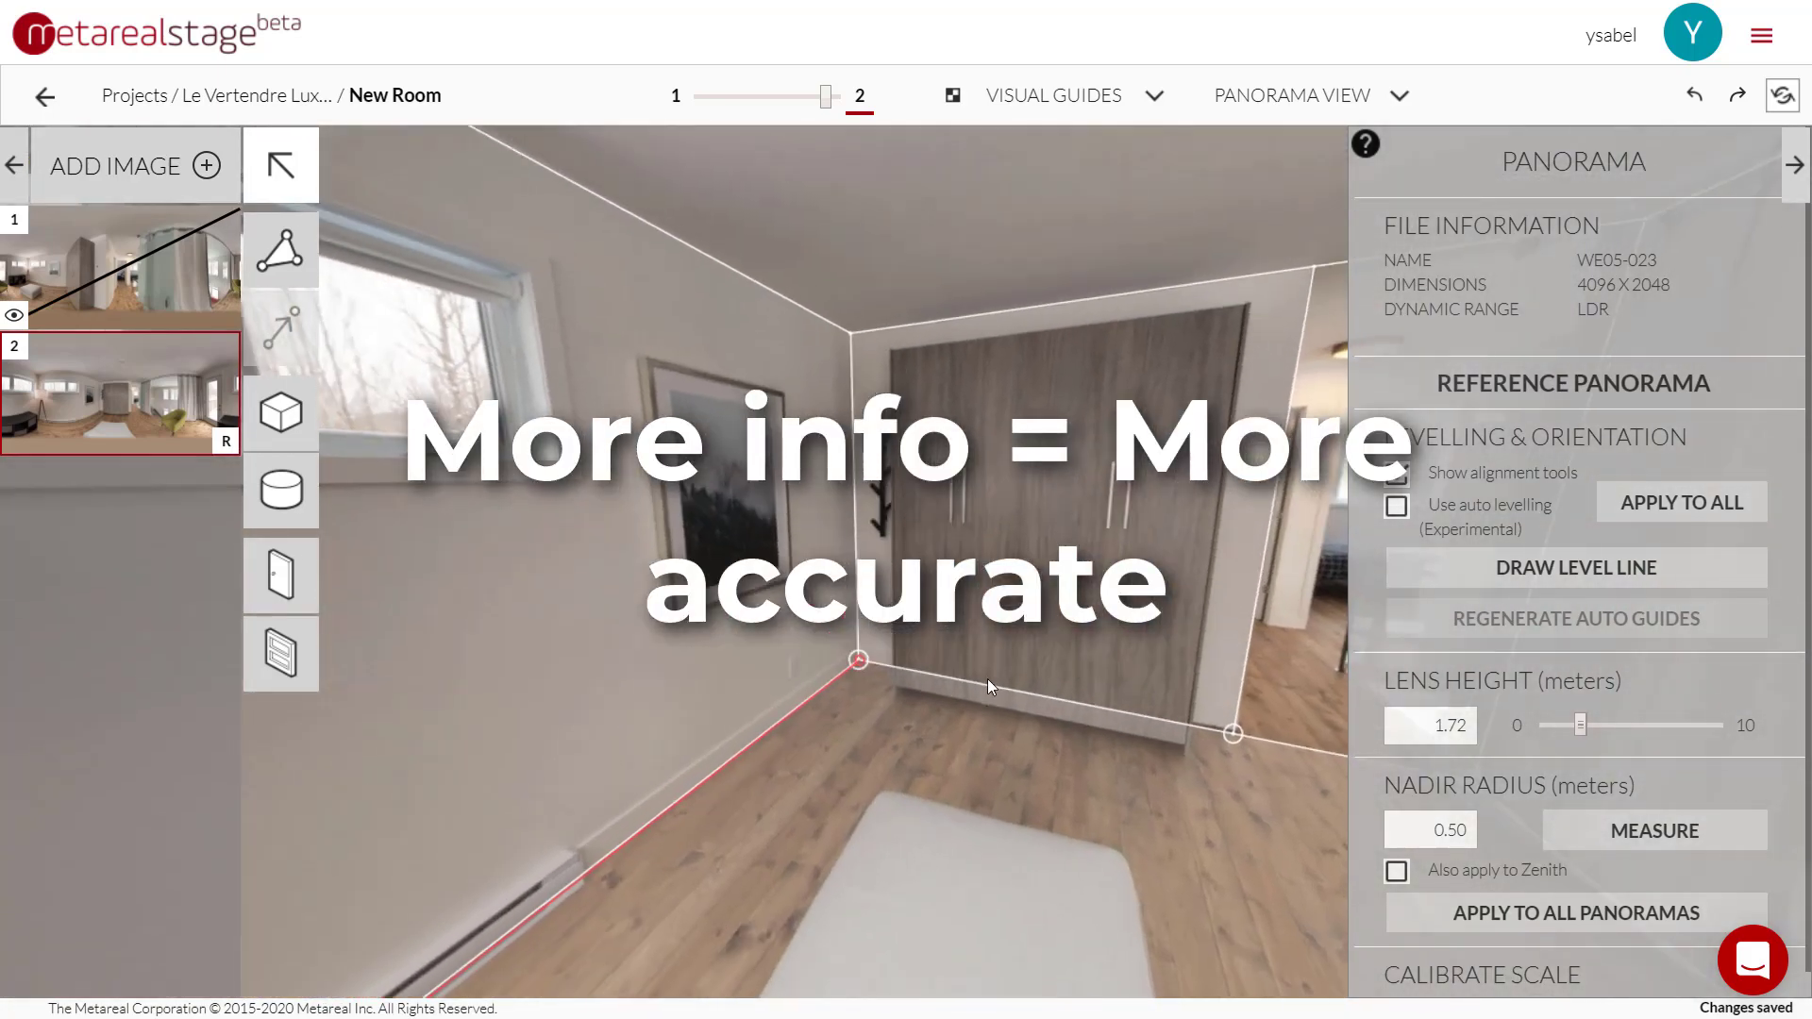
pyautogui.scroll(5, 902, 655)
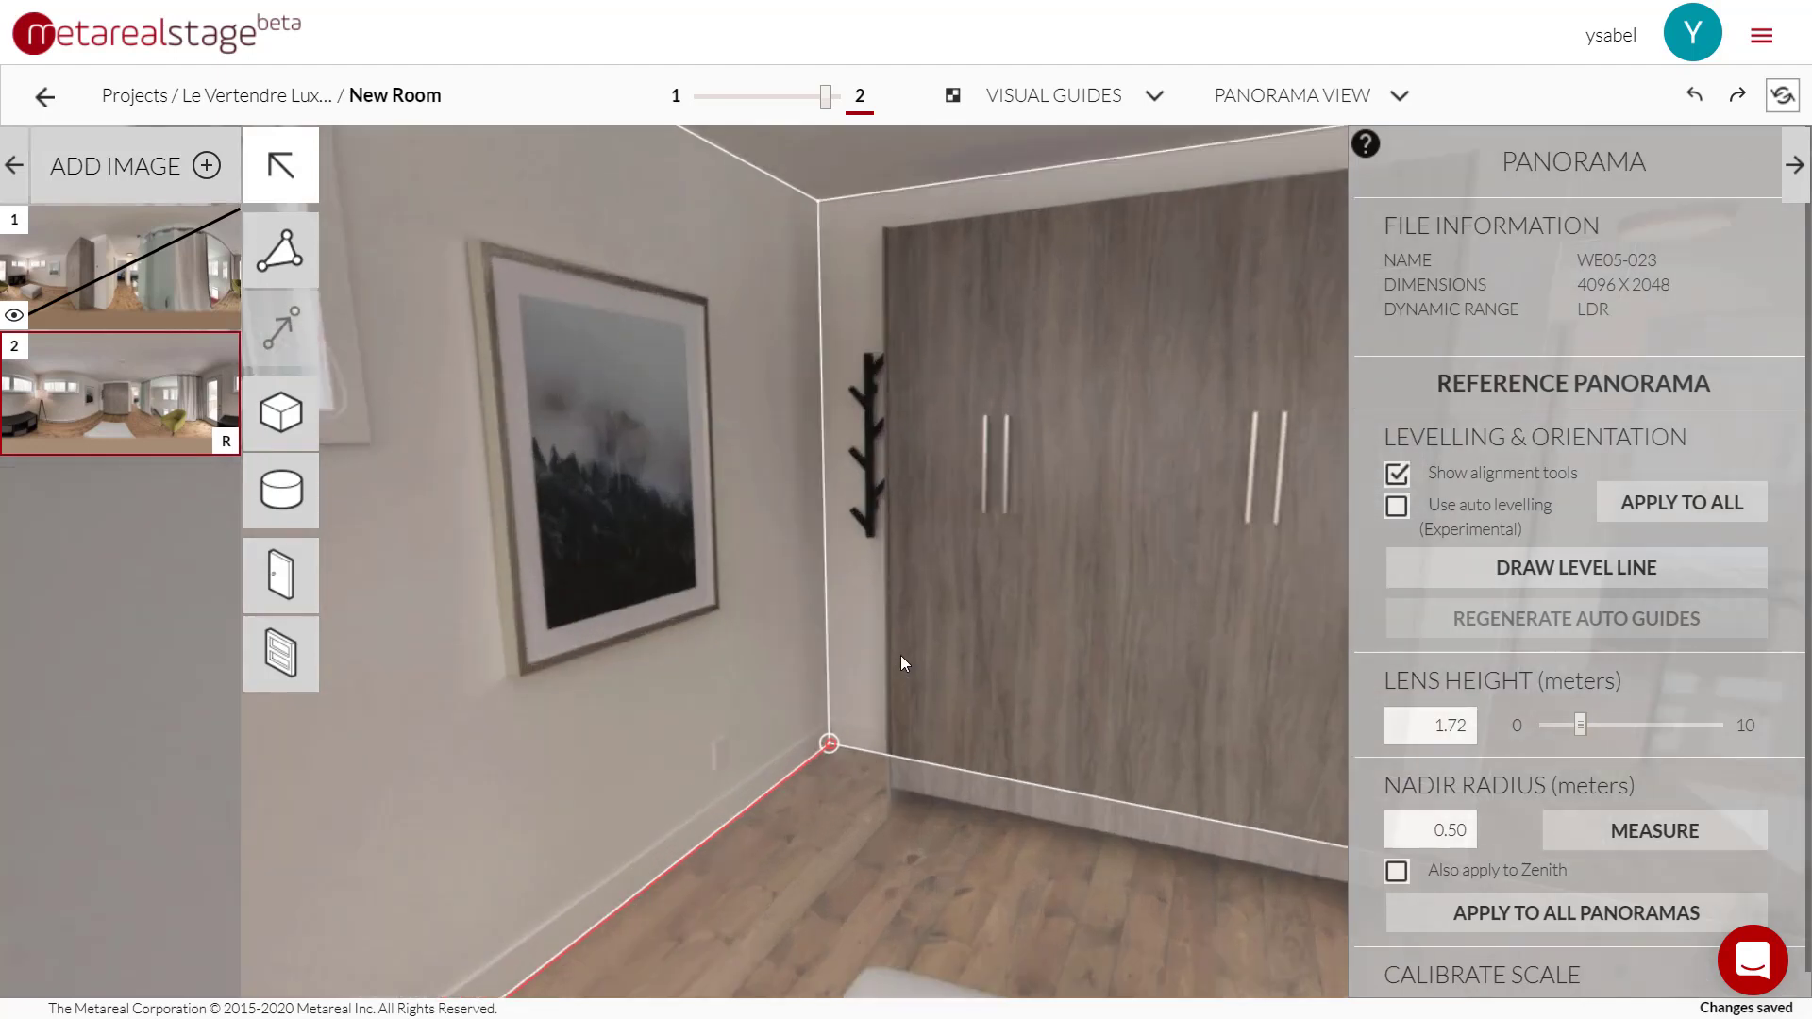
pyautogui.moveTo(819, 516); pyautogui.dragTo(836, 603)
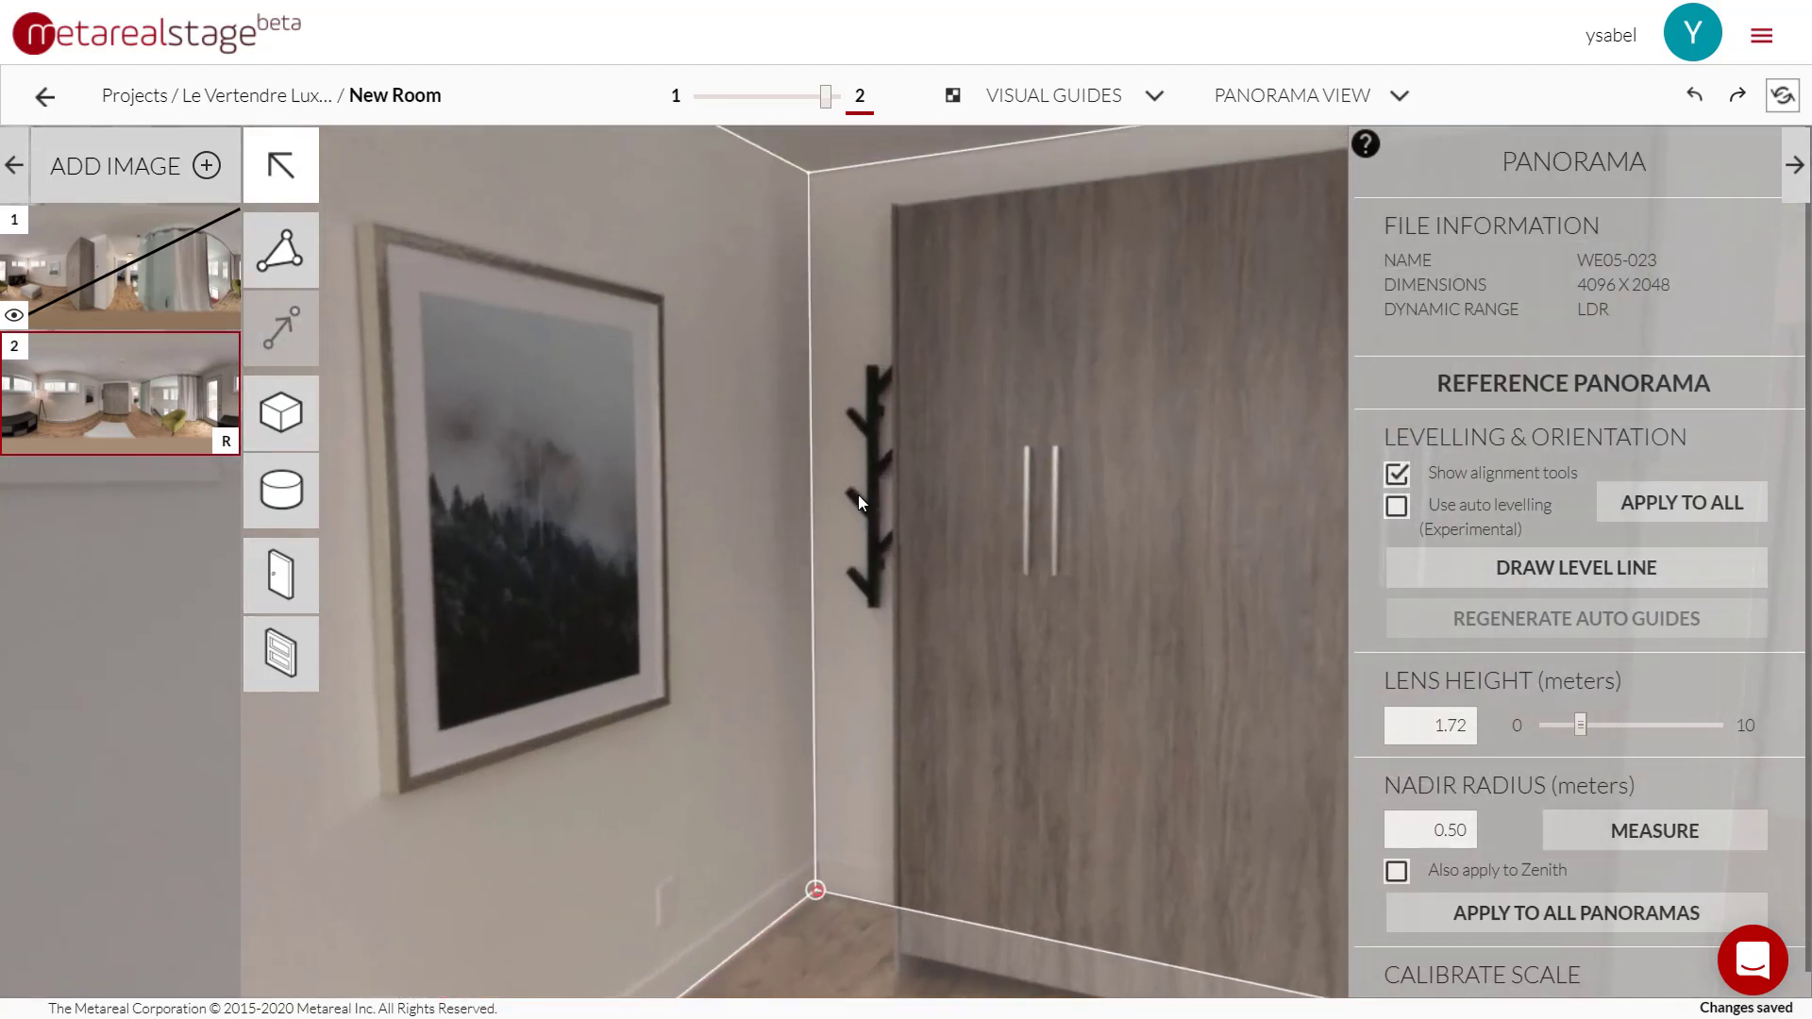
pyautogui.moveTo(1023, 630); pyautogui.dragTo(1265, 636)
pyautogui.scroll(-5, 832, 614)
pyautogui.moveTo(951, 651); pyautogui.dragTo(857, 774)
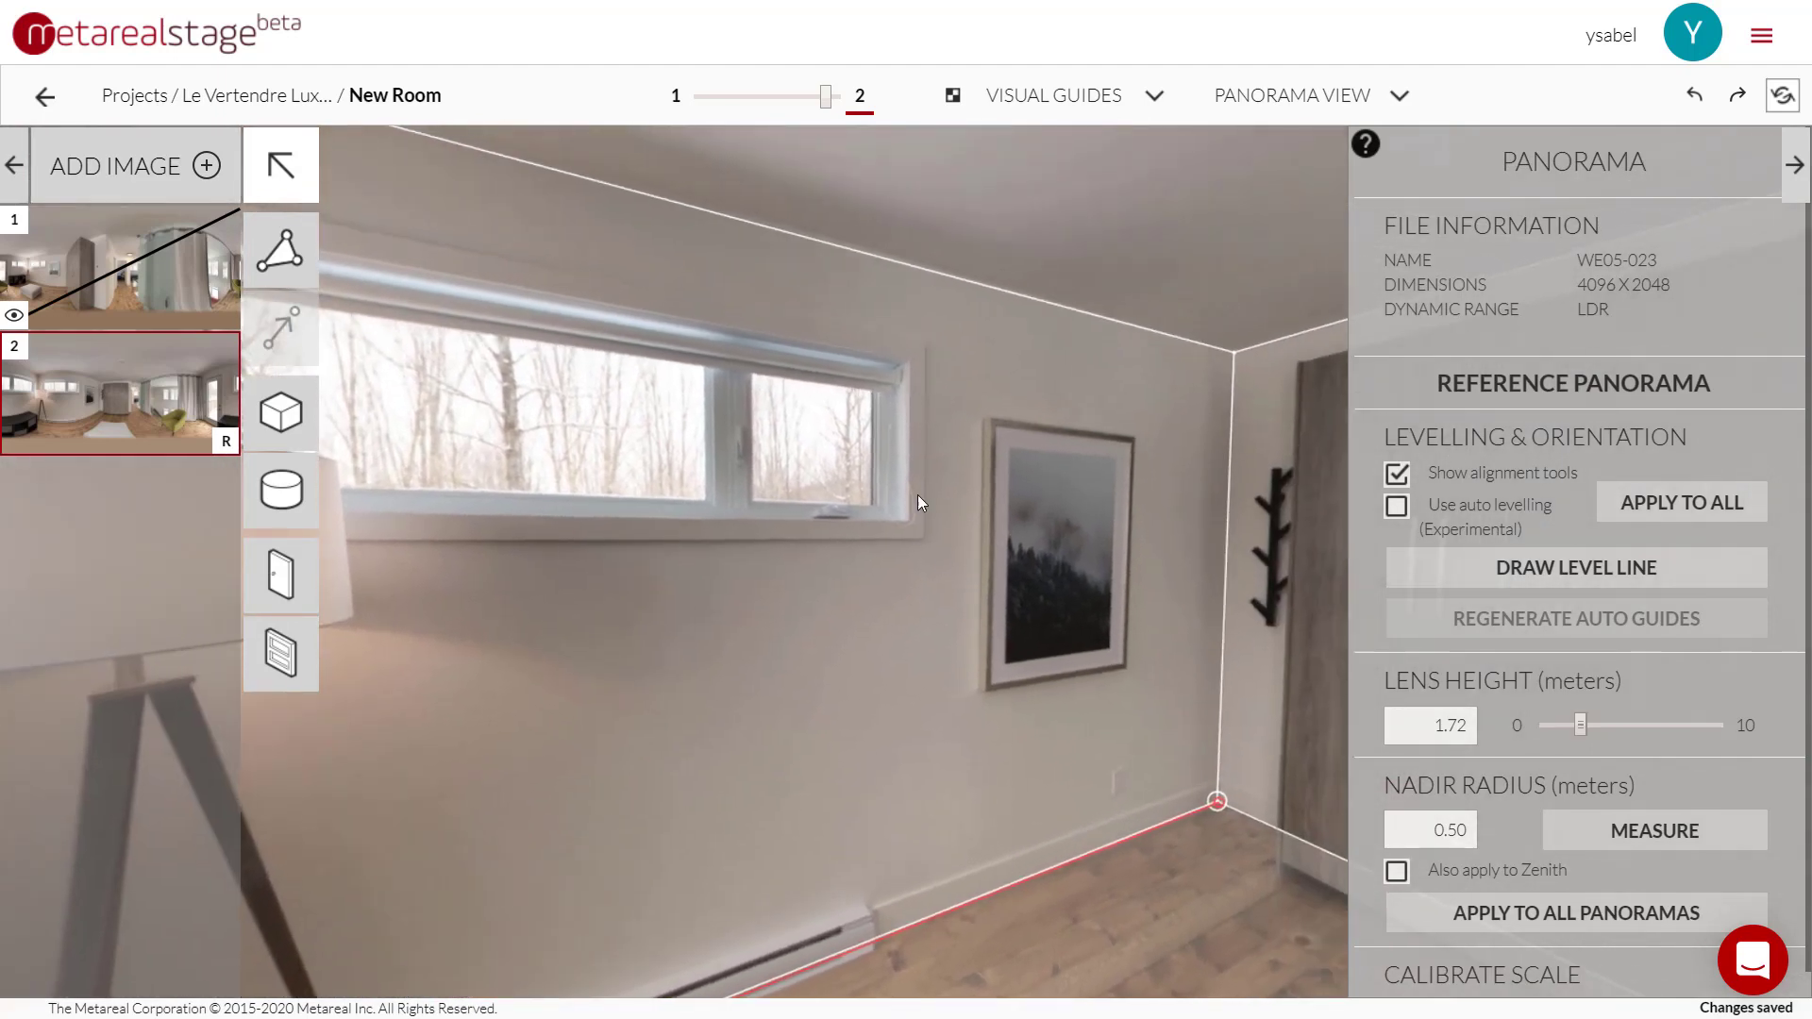
# Step: Draw a level line along the vertical outer trim of the horizontal window, on the side next to the framed picture
pyautogui.scroll(5, 1034, 512)
pyautogui.moveTo(950, 351); pyautogui.dragTo(914, 464)
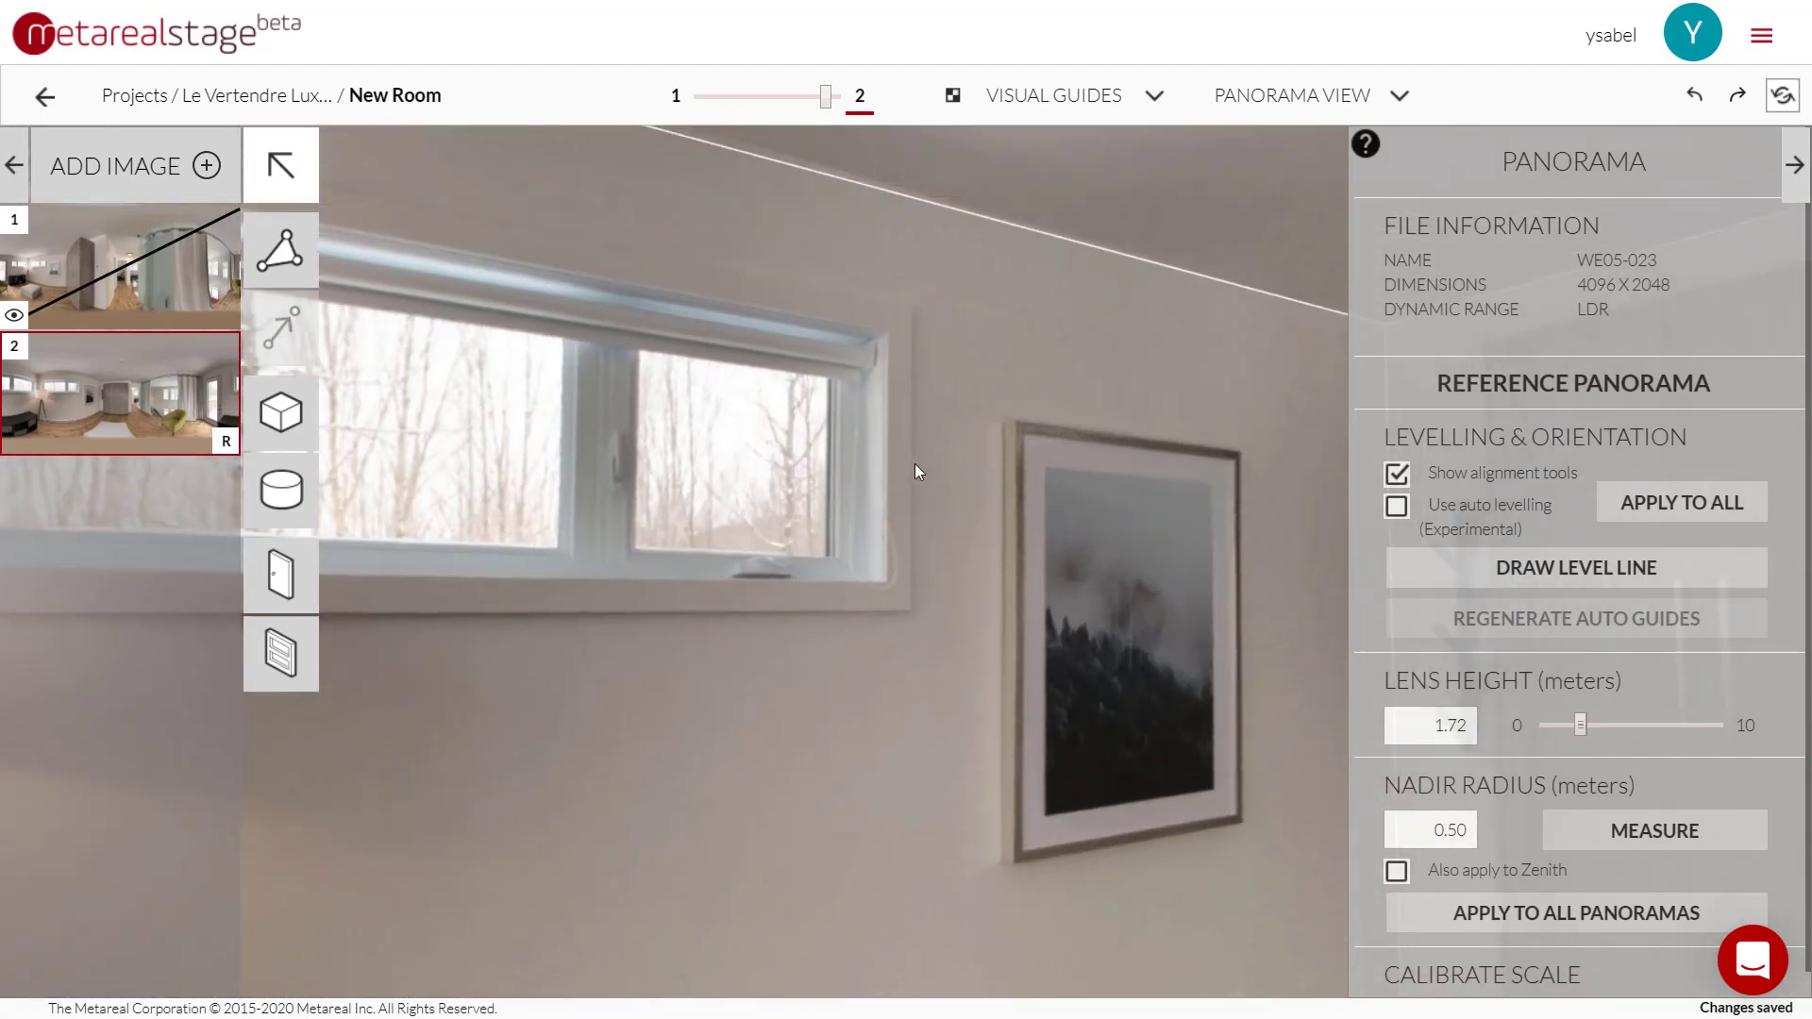
pyautogui.click(1479, 571)
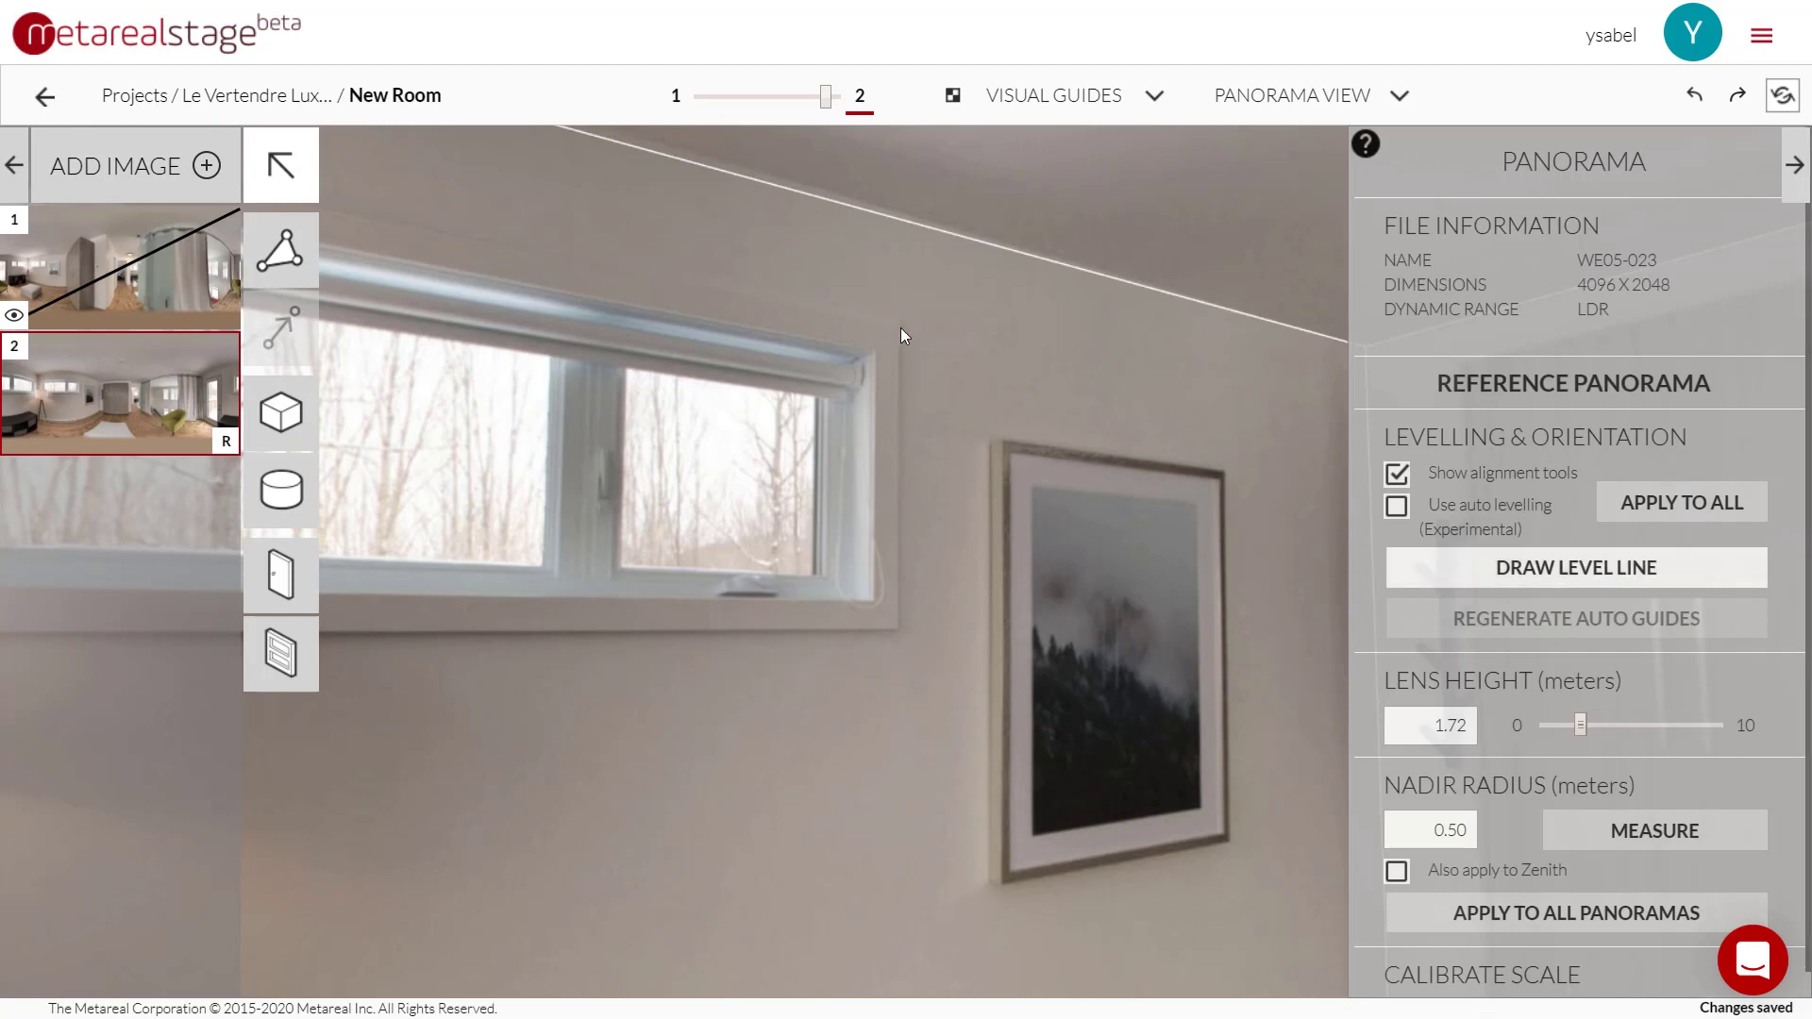
pyautogui.moveTo(900, 326); pyautogui.dragTo(900, 629)
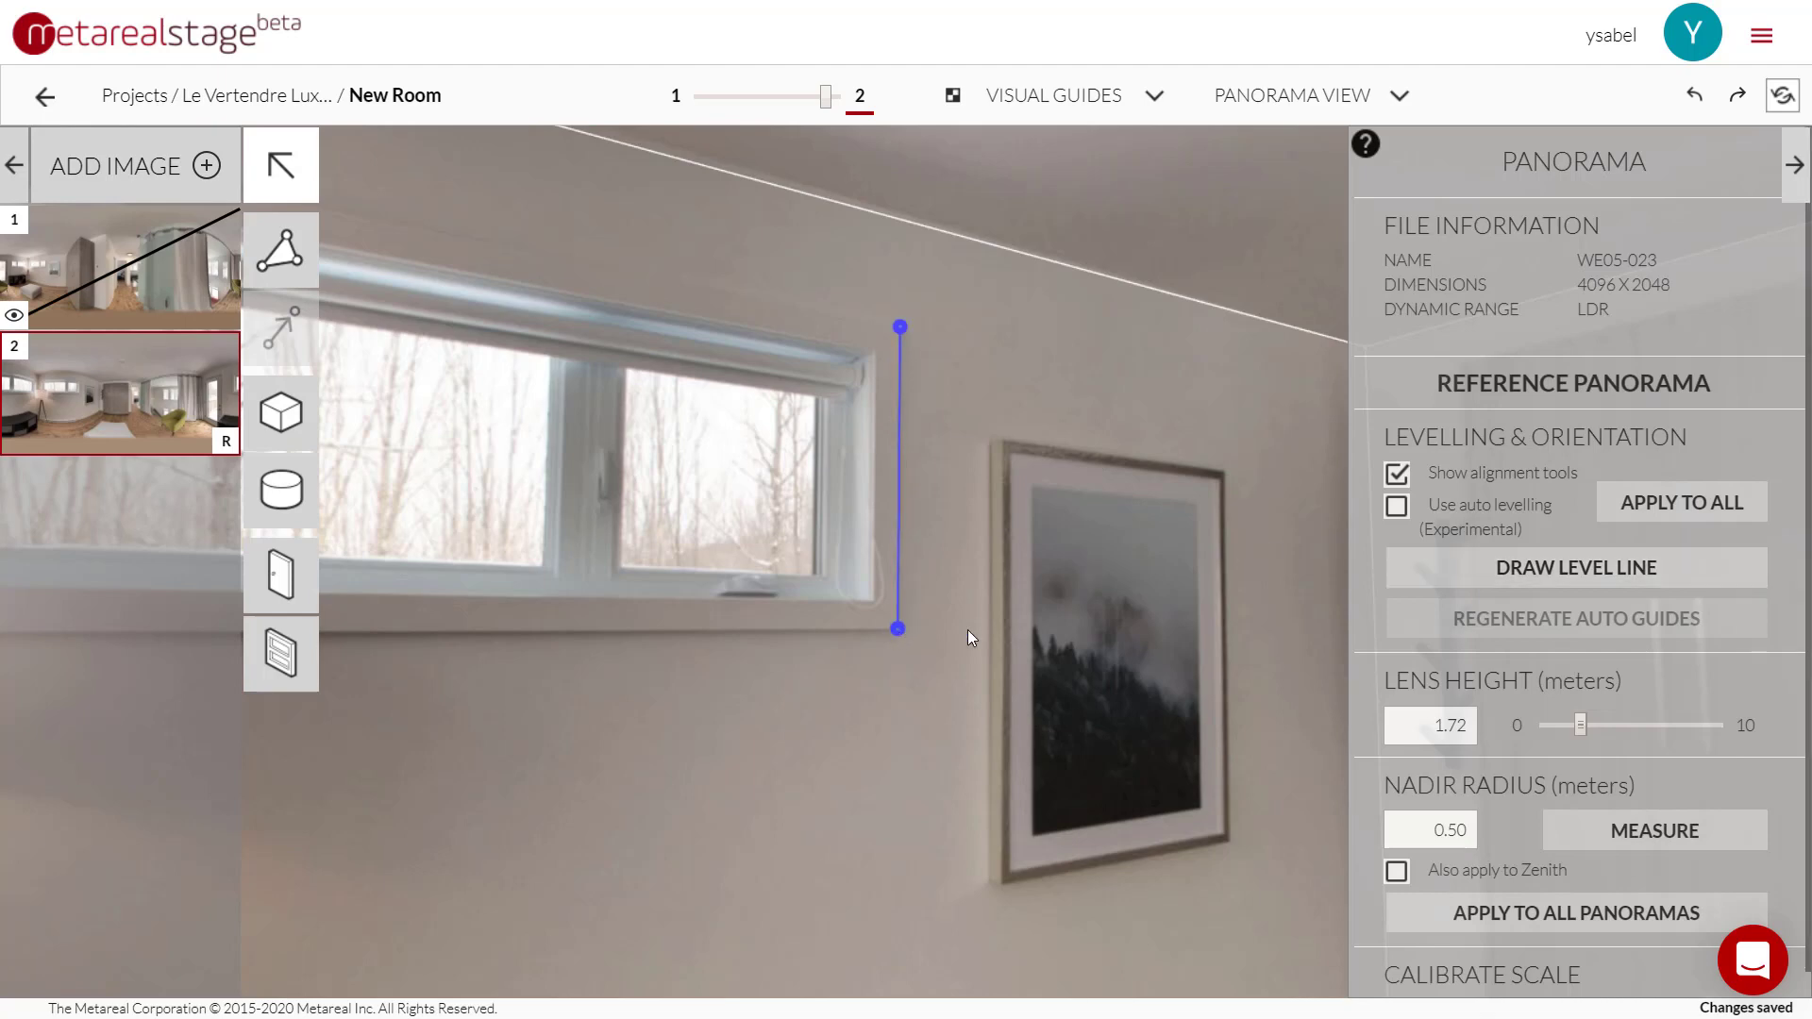
pyautogui.scroll(-4, 983, 580)
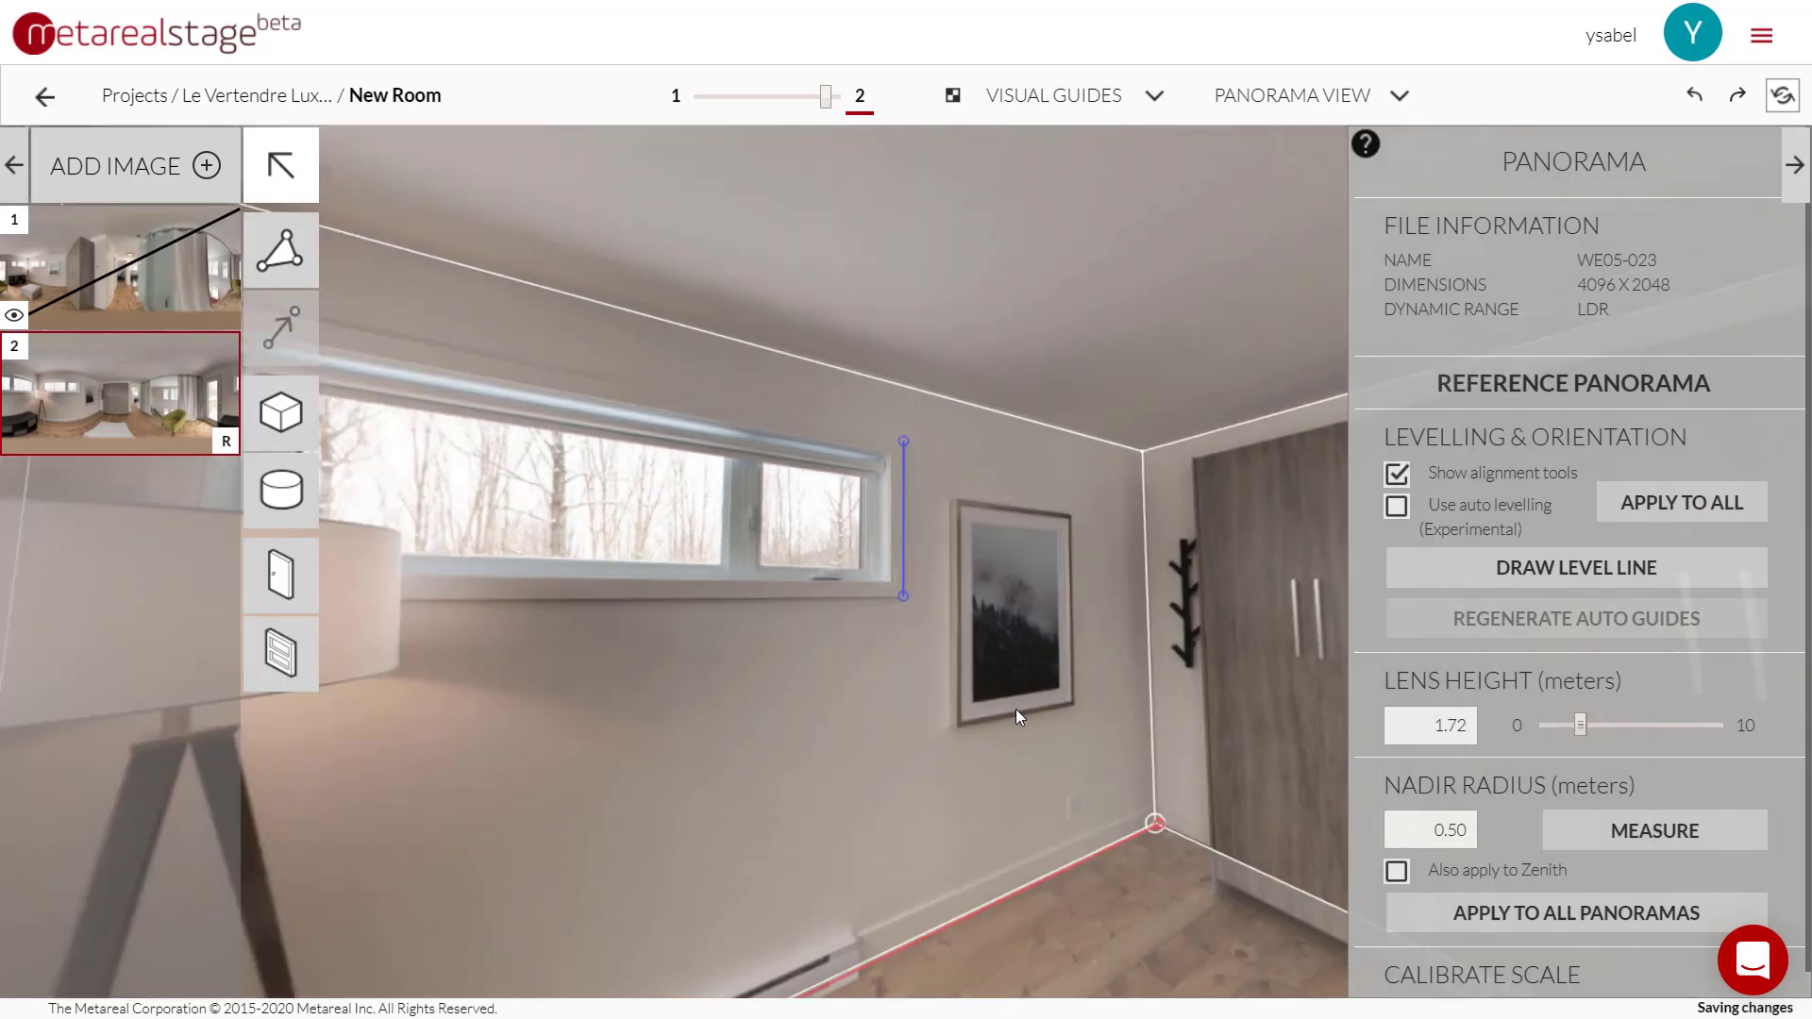
pyautogui.scroll(1, 1015, 710)
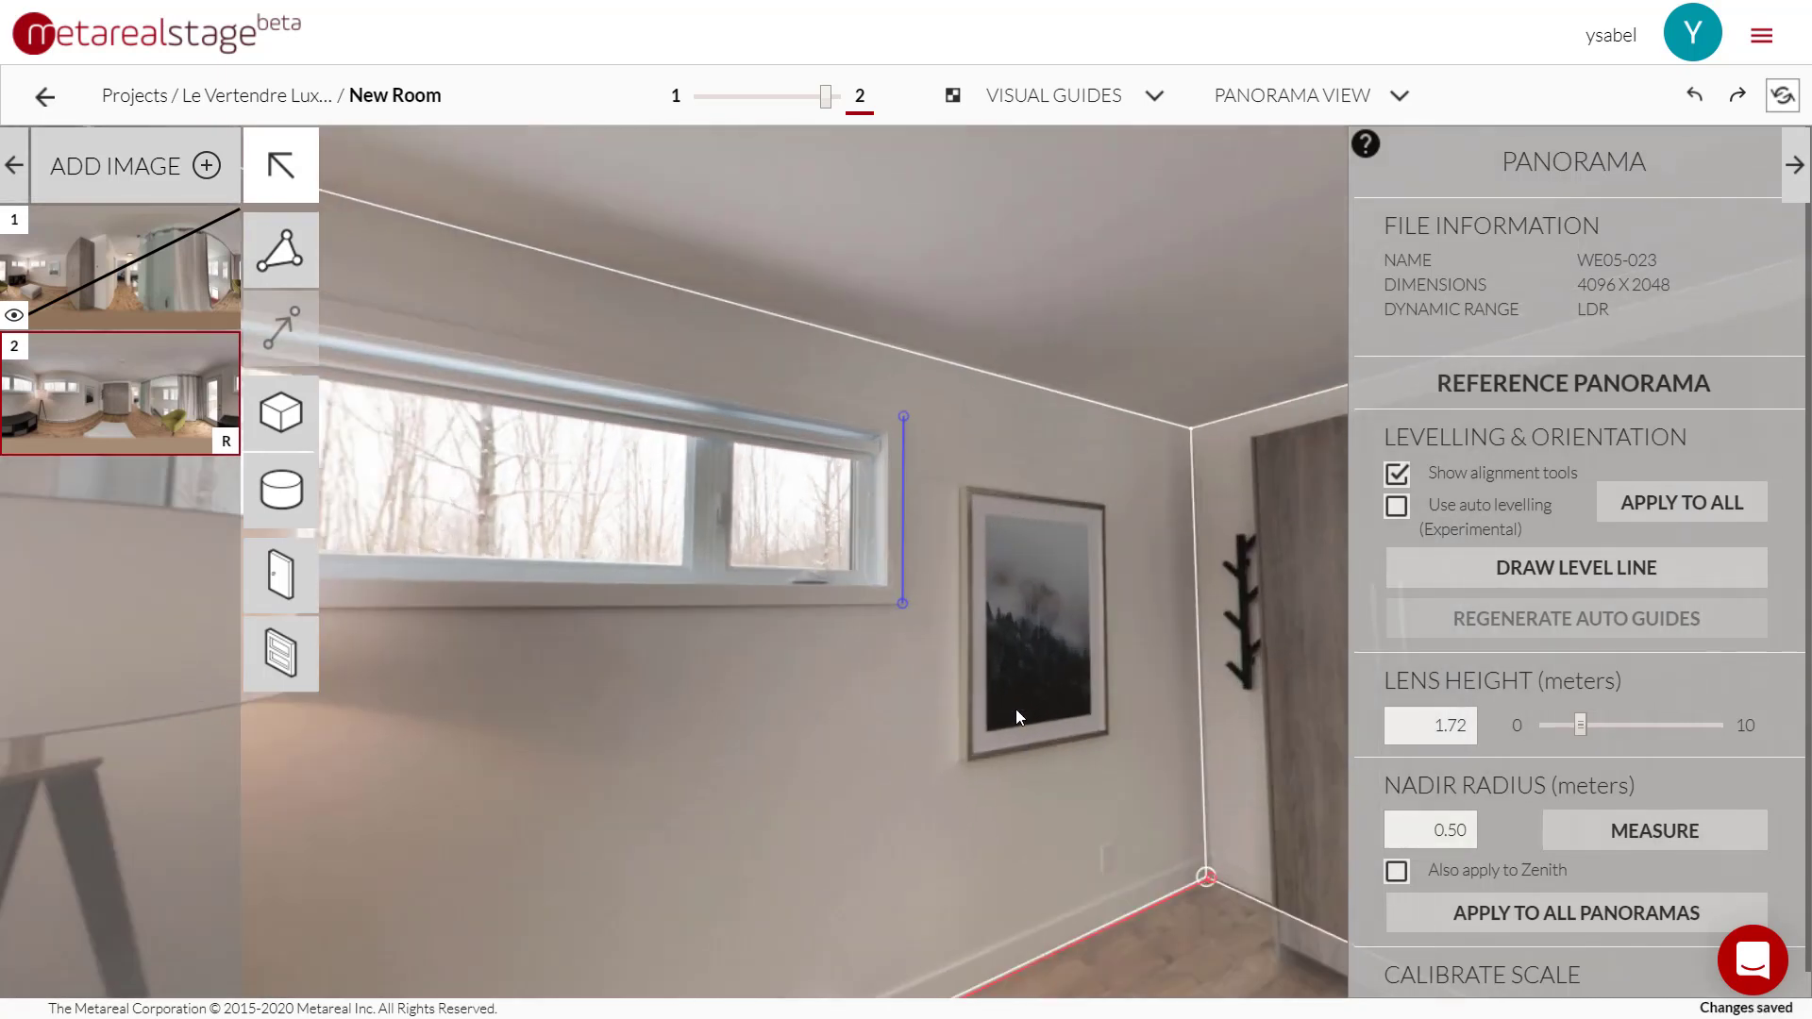
# Step: Switch to the levelling view and compare the window trim, framed picture, wall corner and wardrobe edges with the grid
pyautogui.click(1280, 98)
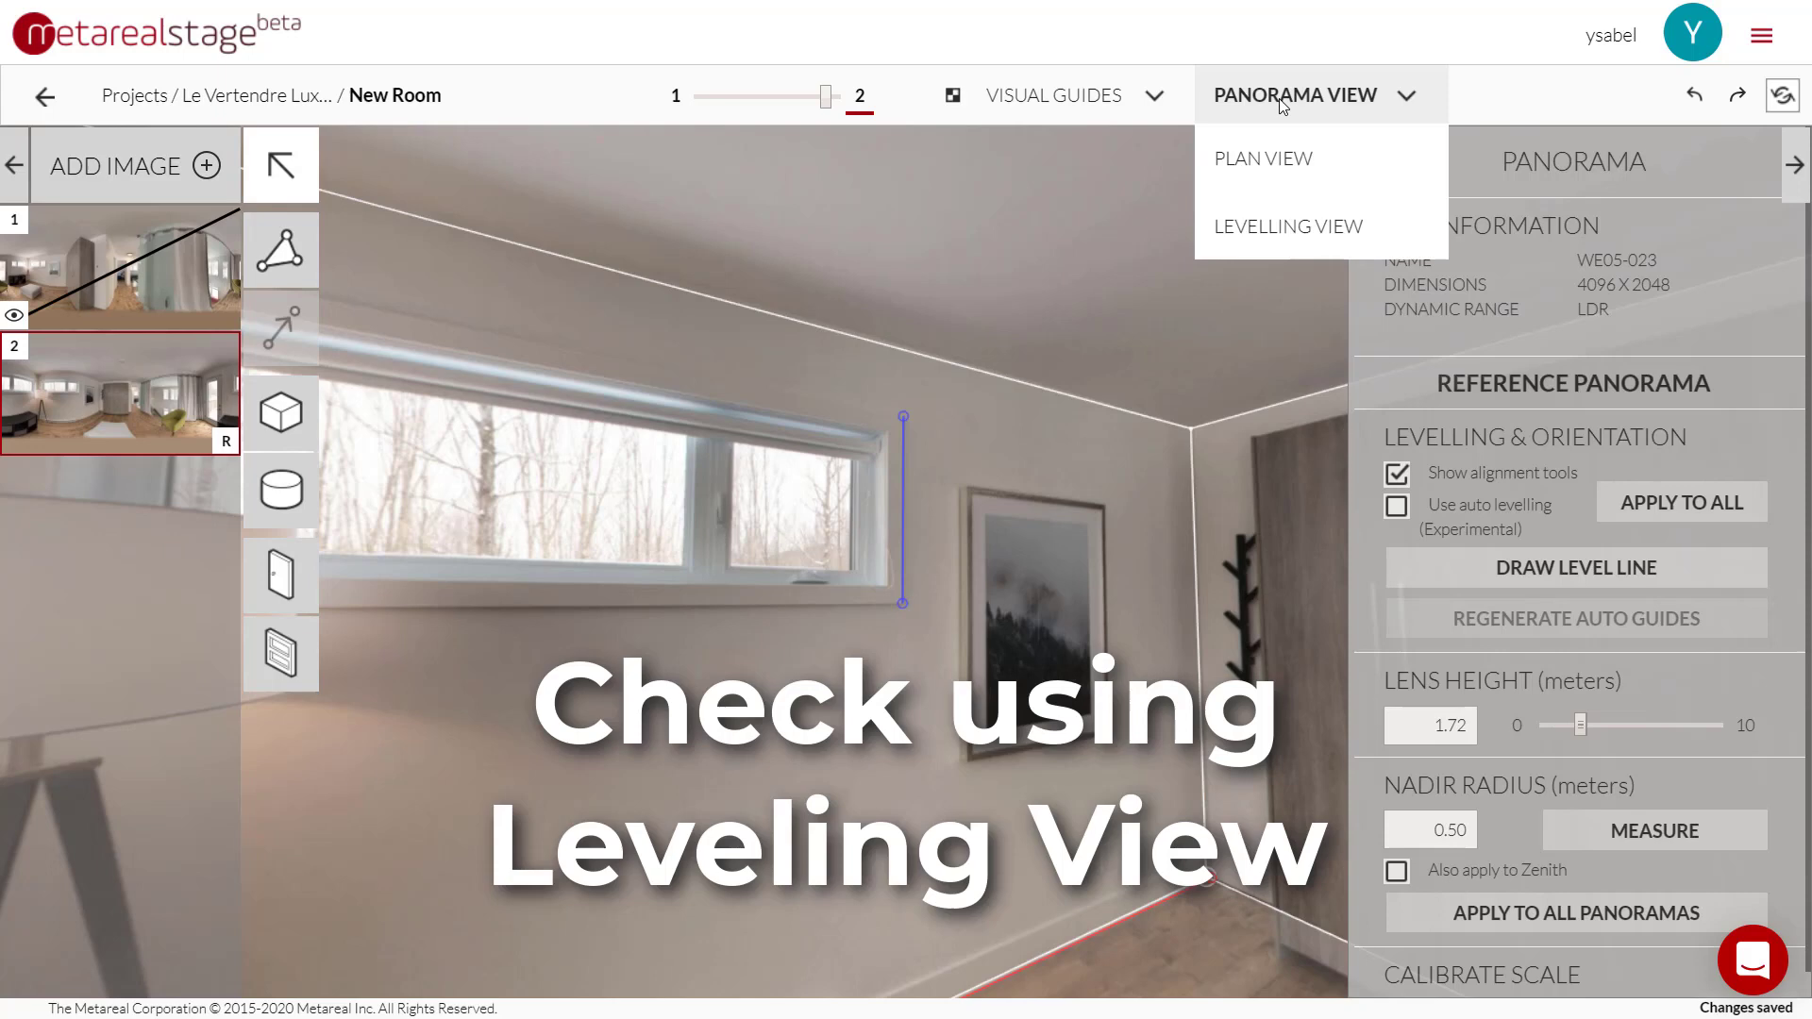
pyautogui.click(1273, 225)
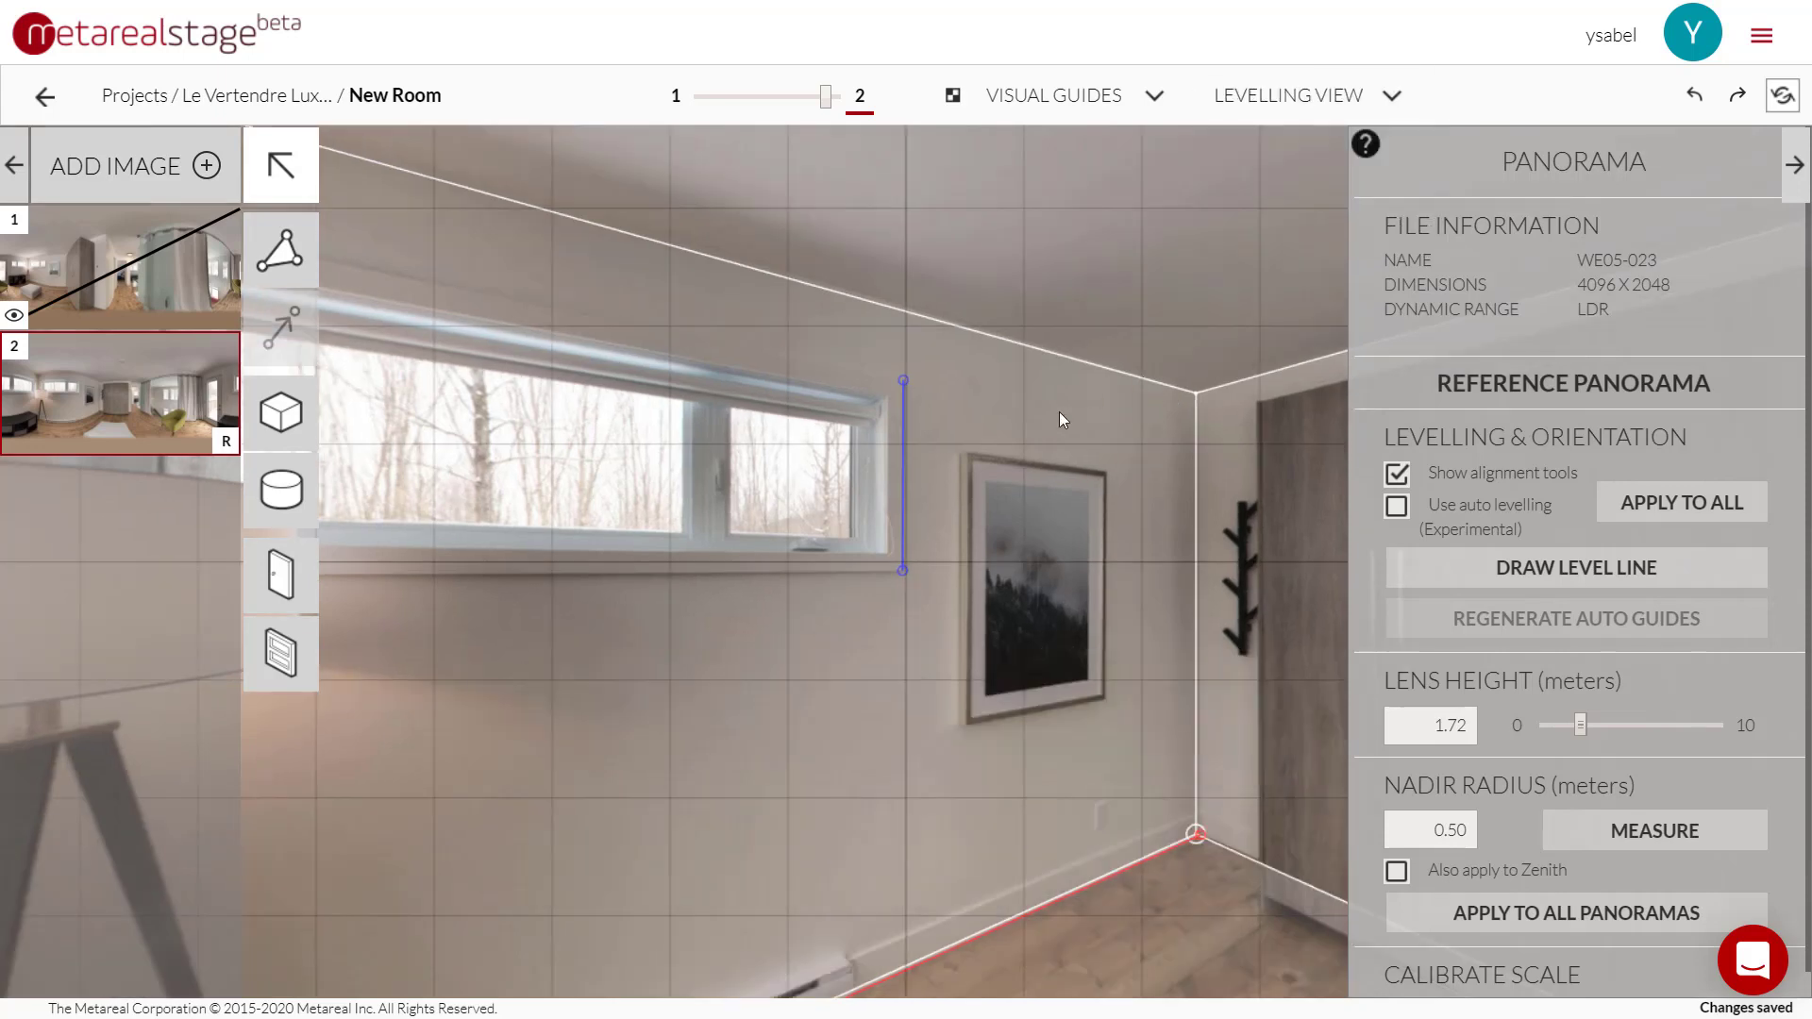
pyautogui.moveTo(980, 725); pyautogui.dragTo(776, 721)
pyautogui.scroll(5, 1023, 666)
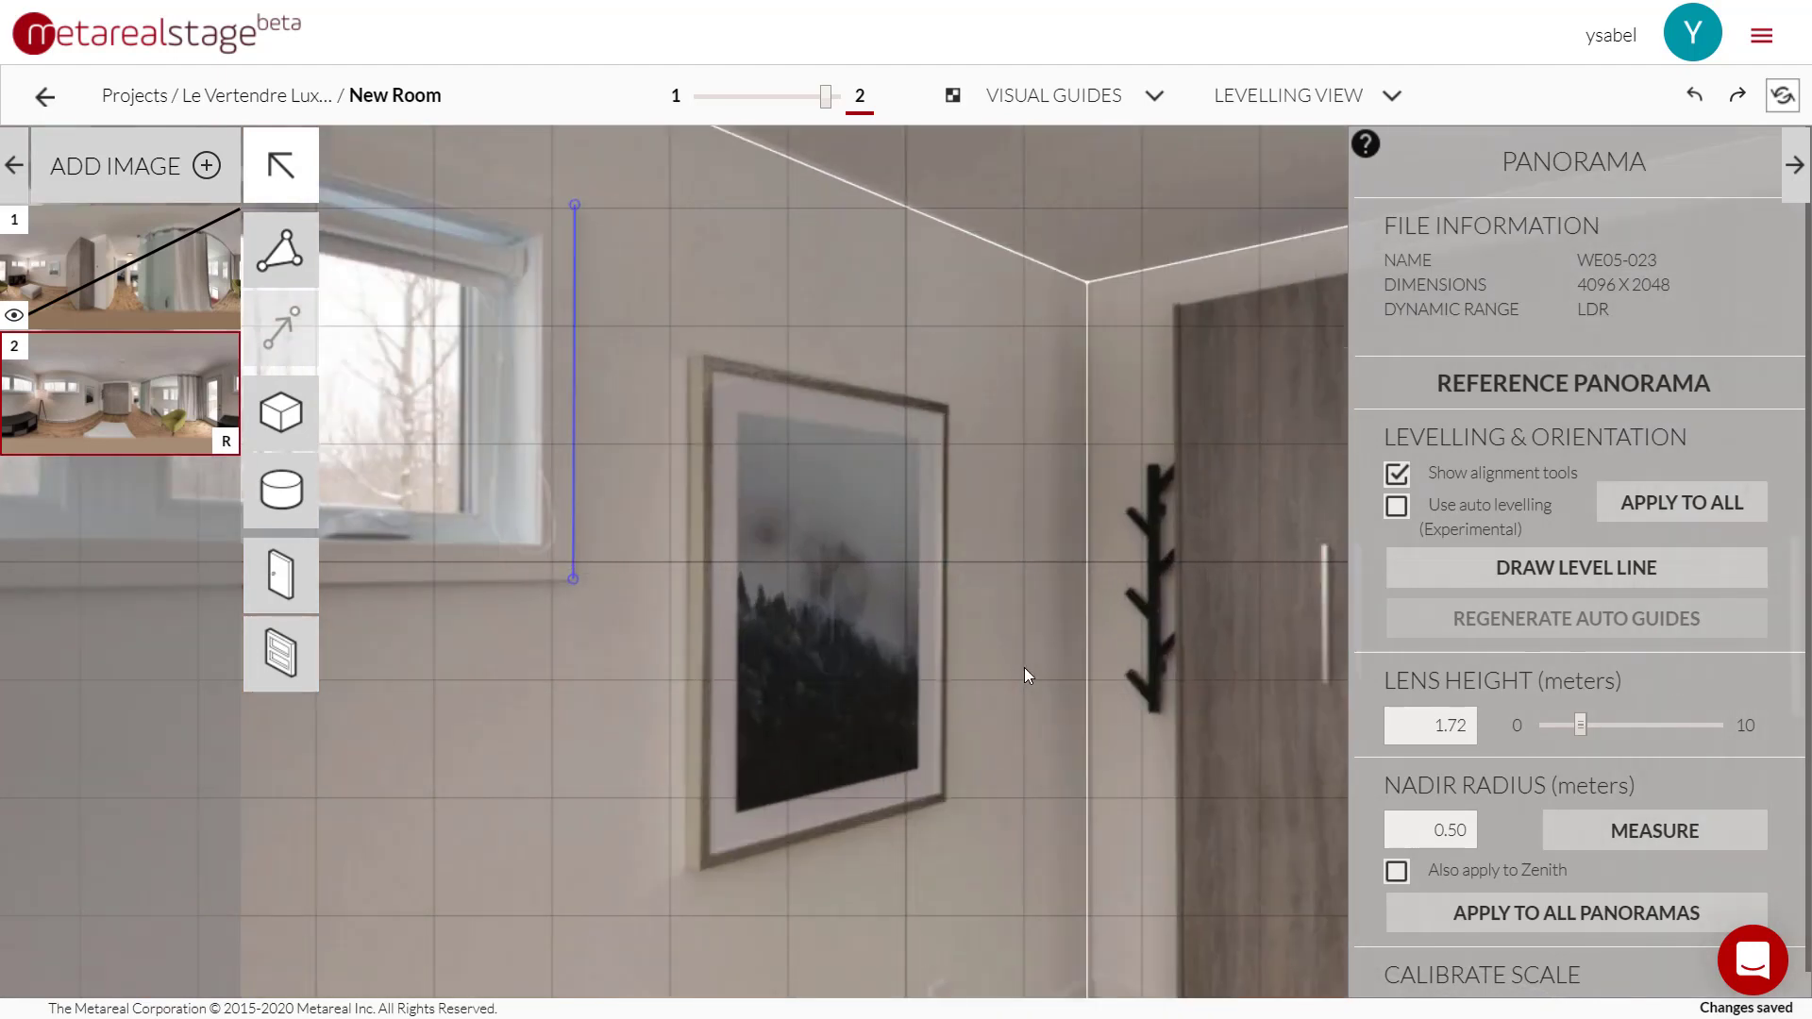
pyautogui.moveTo(978, 663); pyautogui.dragTo(846, 670)
pyautogui.moveTo(1211, 735); pyautogui.dragTo(693, 736)
pyautogui.moveTo(1097, 730); pyautogui.dragTo(630, 734)
pyautogui.moveTo(910, 722)
pyautogui.mouseDown()
pyautogui.moveTo(977, 719)
pyautogui.moveTo(889, 719)
pyautogui.mouseUp()
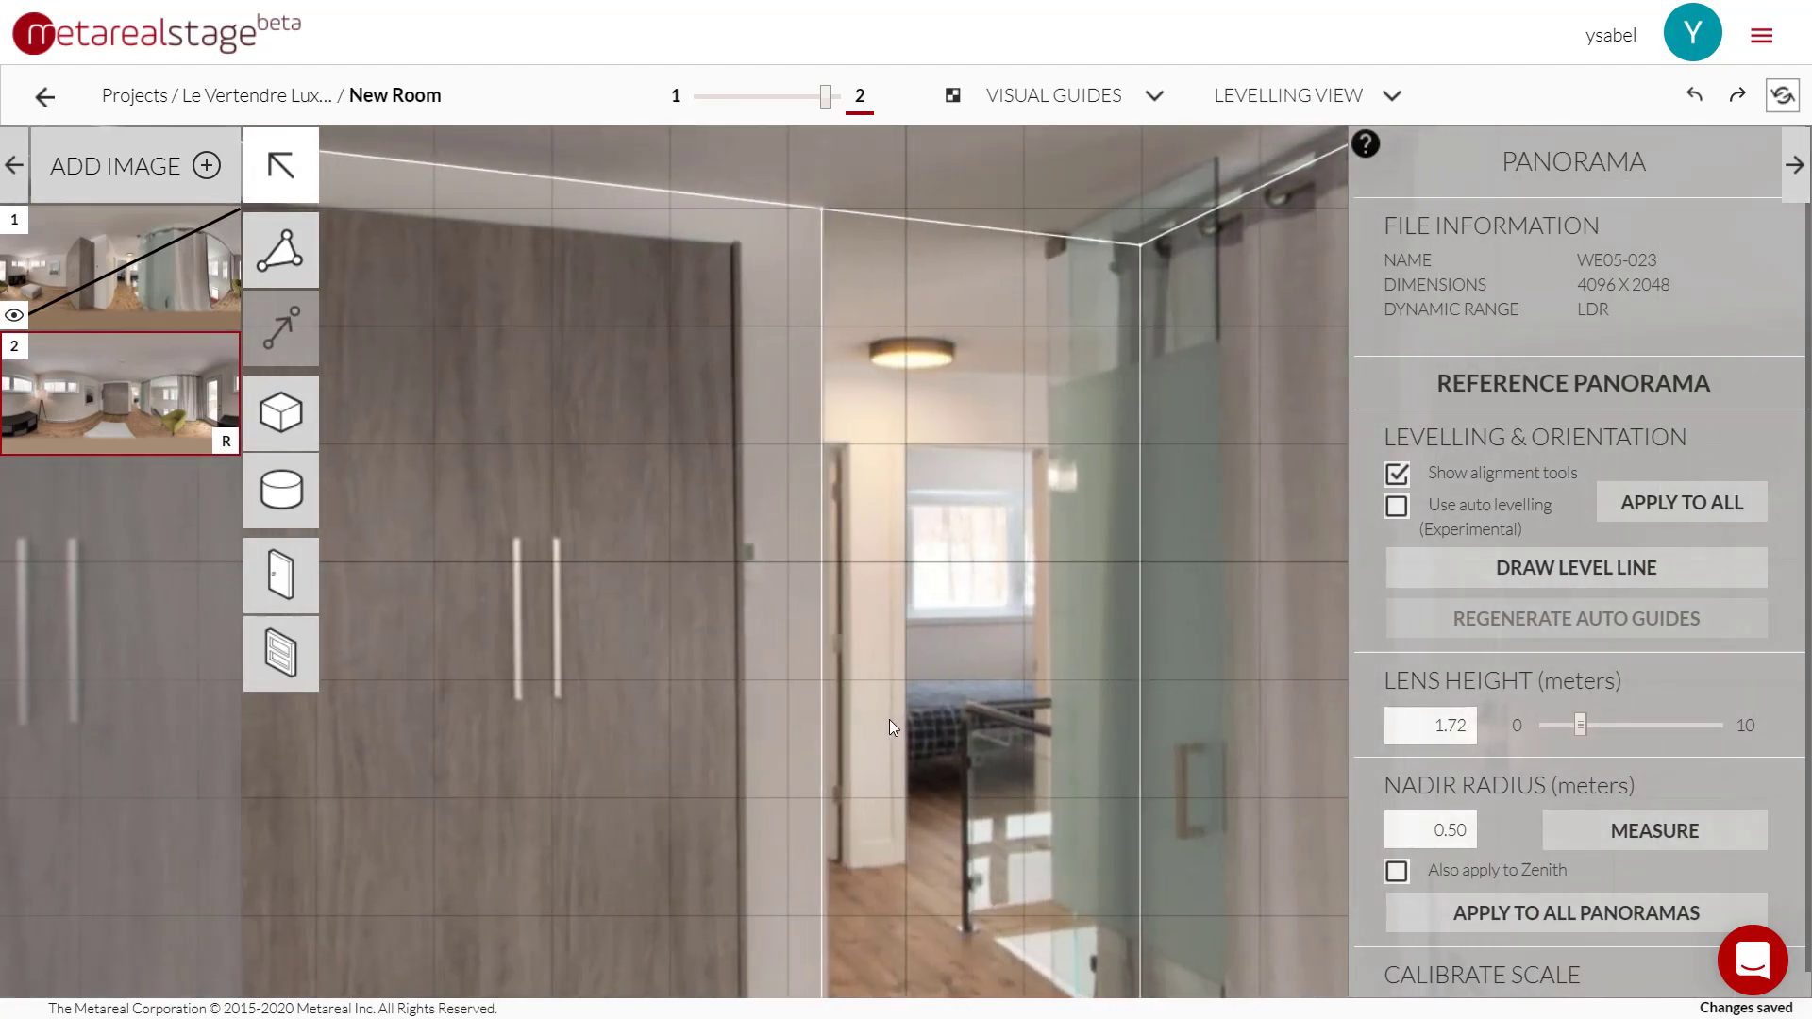
# Step: Check the stairwell windows, curtains, glass door and remaining window corner against the levelling grid
pyautogui.moveTo(1259, 734); pyautogui.dragTo(651, 733)
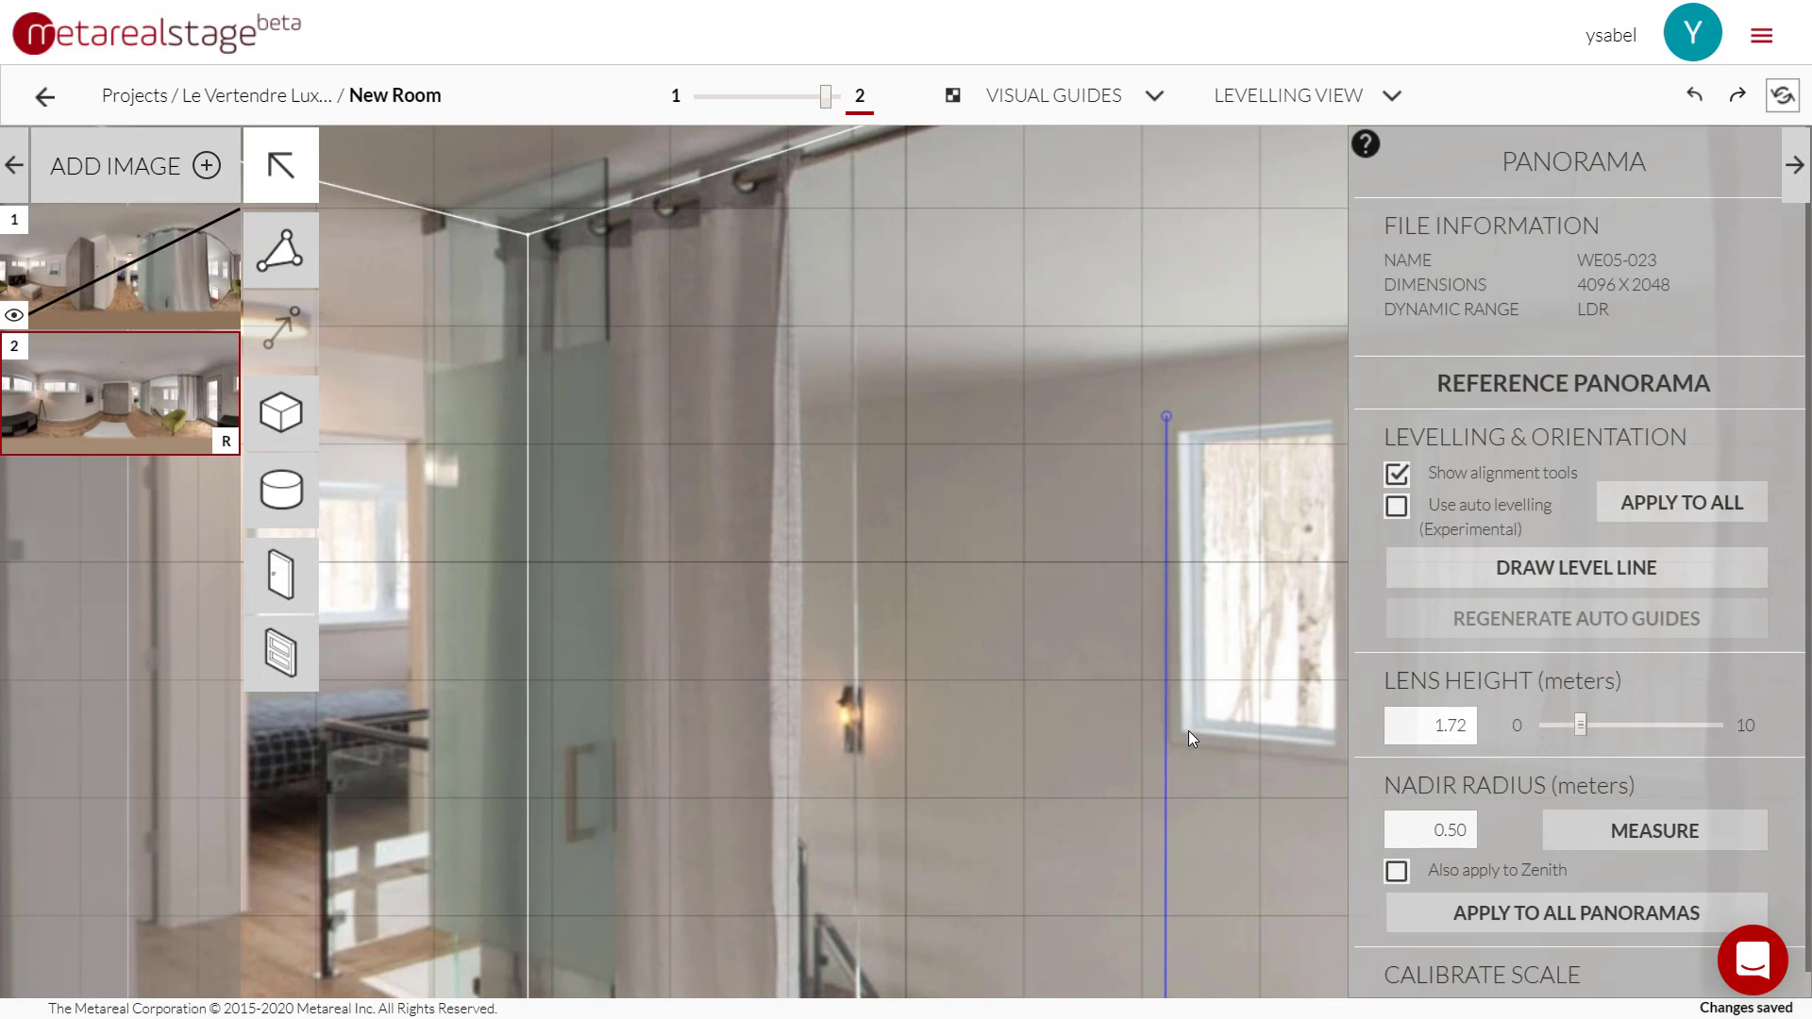
pyautogui.moveTo(1186, 730); pyautogui.dragTo(509, 720)
pyautogui.moveTo(1085, 717); pyautogui.dragTo(566, 735)
pyautogui.moveTo(1102, 749); pyautogui.dragTo(587, 738)
pyautogui.moveTo(1106, 685); pyautogui.dragTo(970, 697)
pyautogui.scroll(-8, 847, 694)
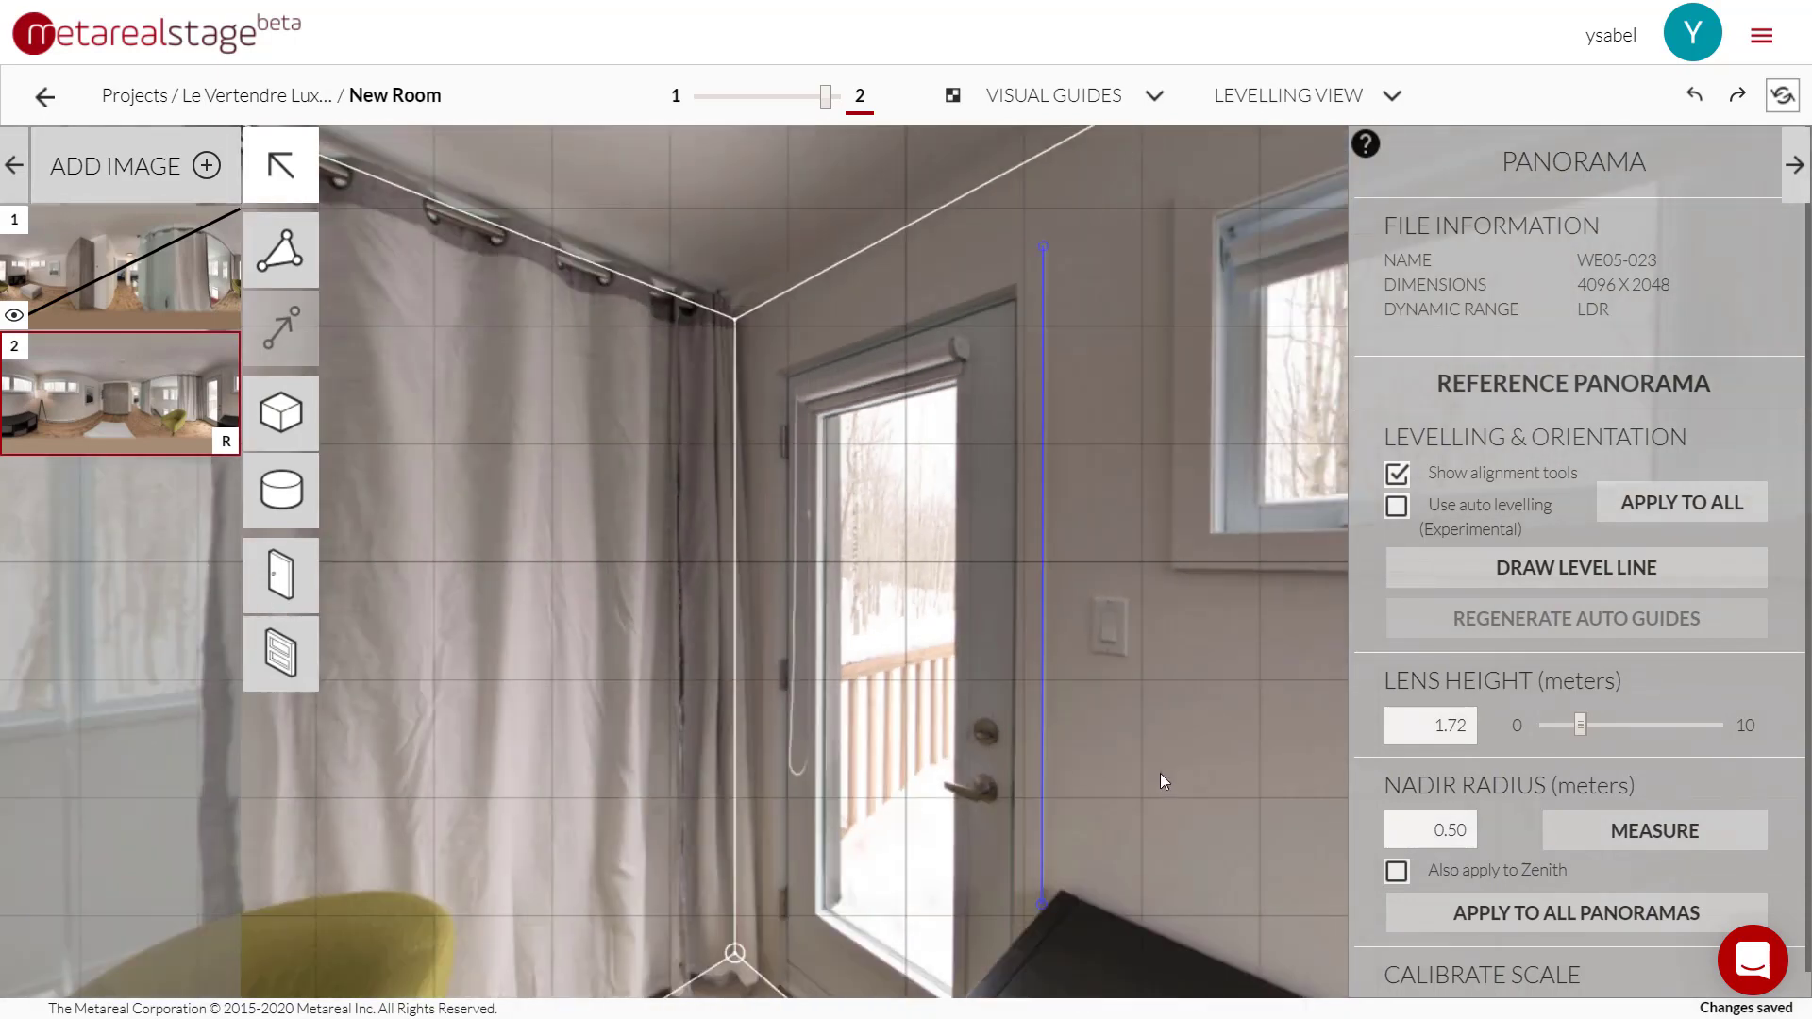
pyautogui.moveTo(1162, 773); pyautogui.dragTo(489, 732)
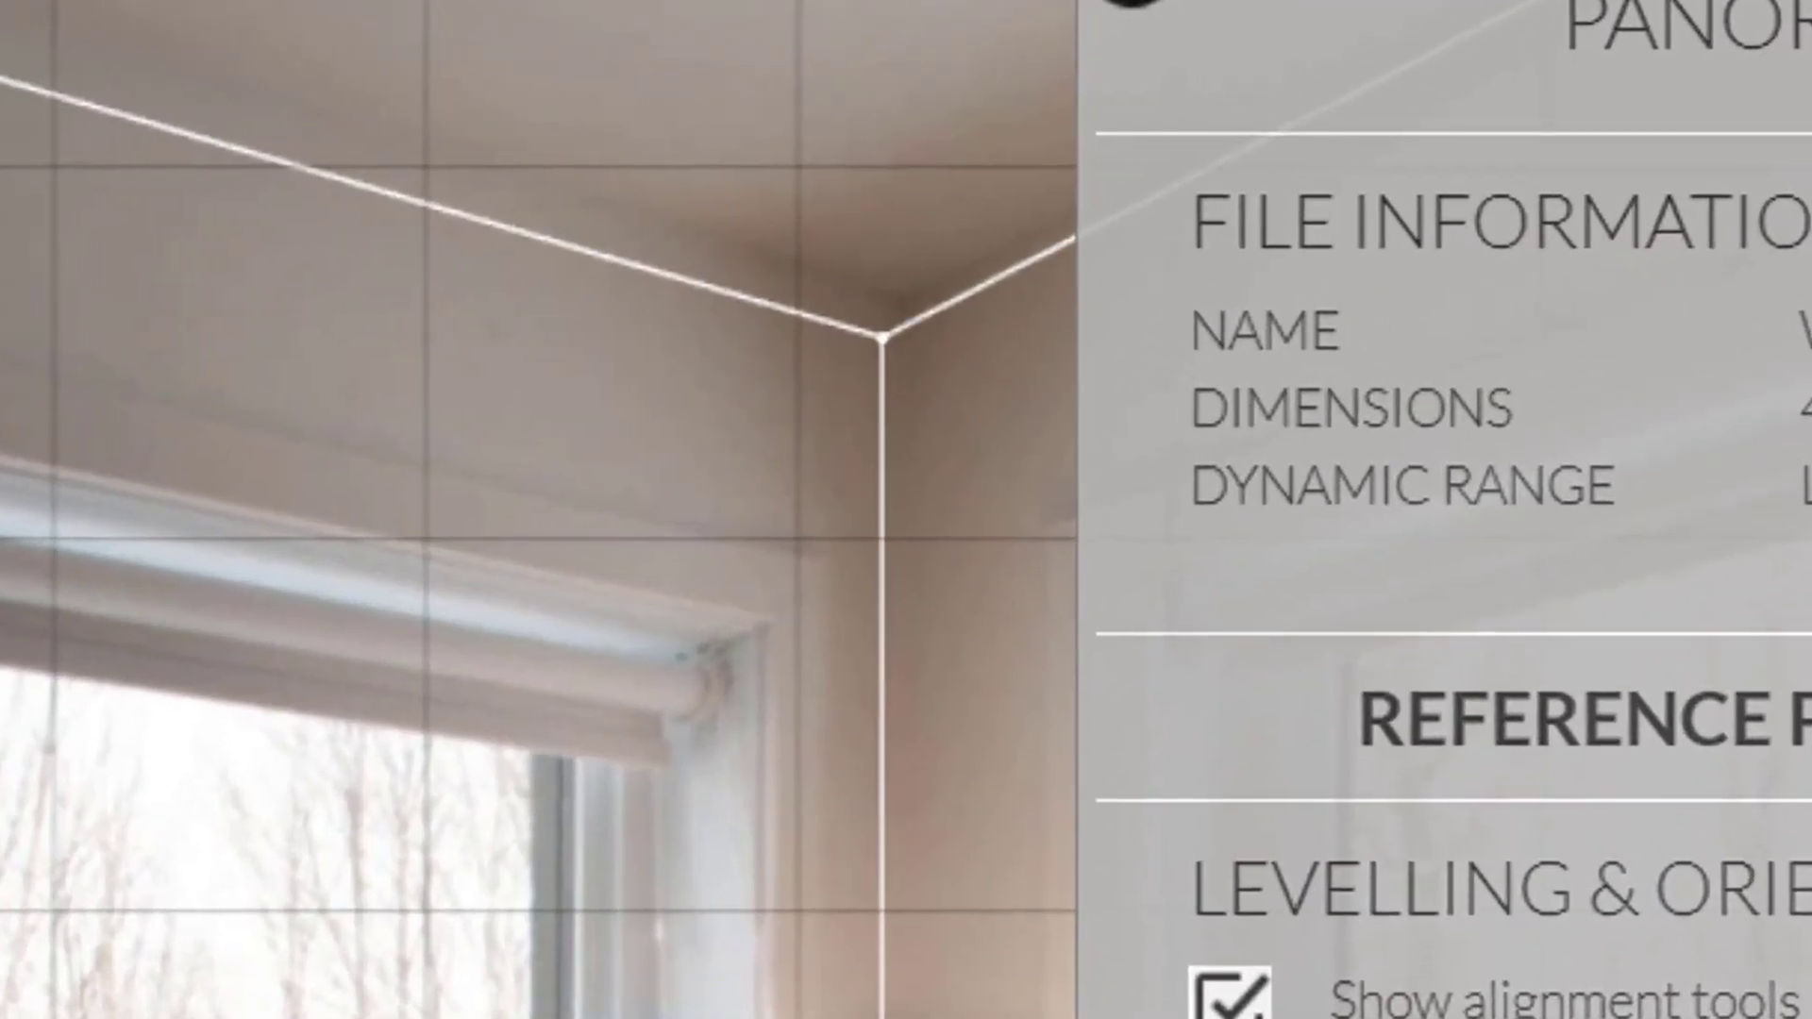
# Step: Return to the panorama view and show the alignment tools, bringing the orientation line along the heater wall into view
pyautogui.click(1279, 100)
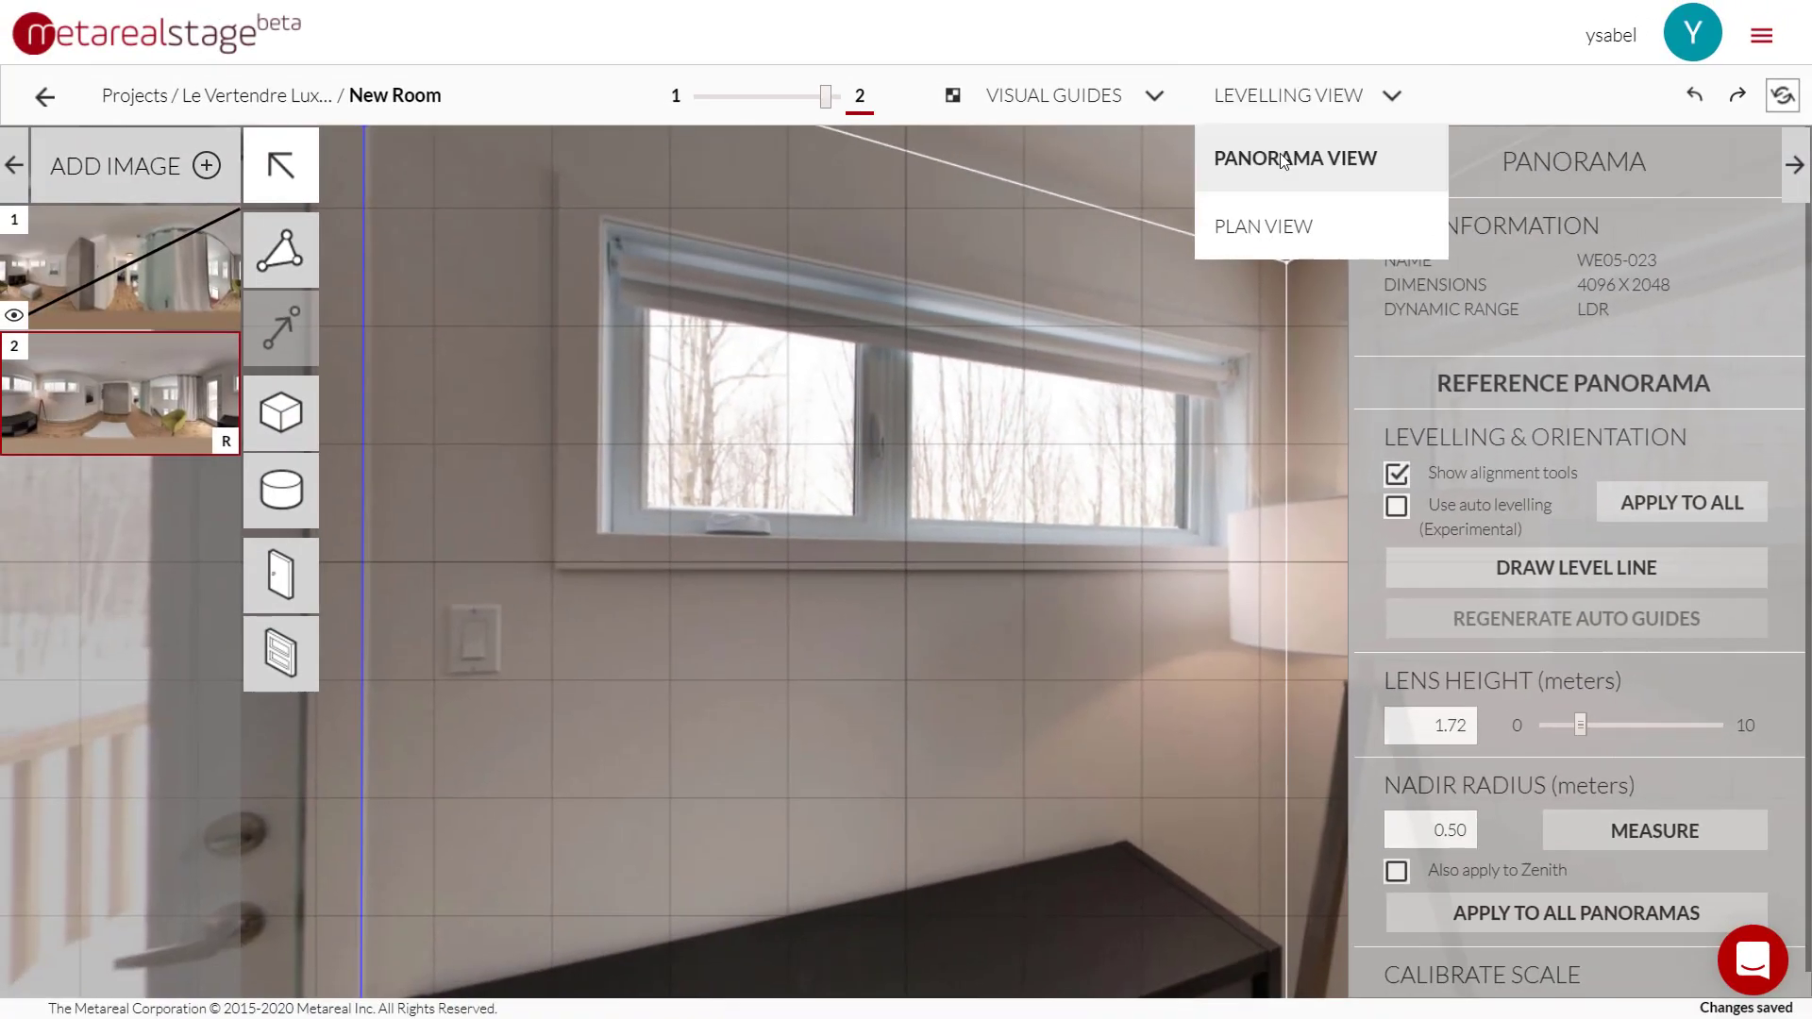
pyautogui.click(1284, 158)
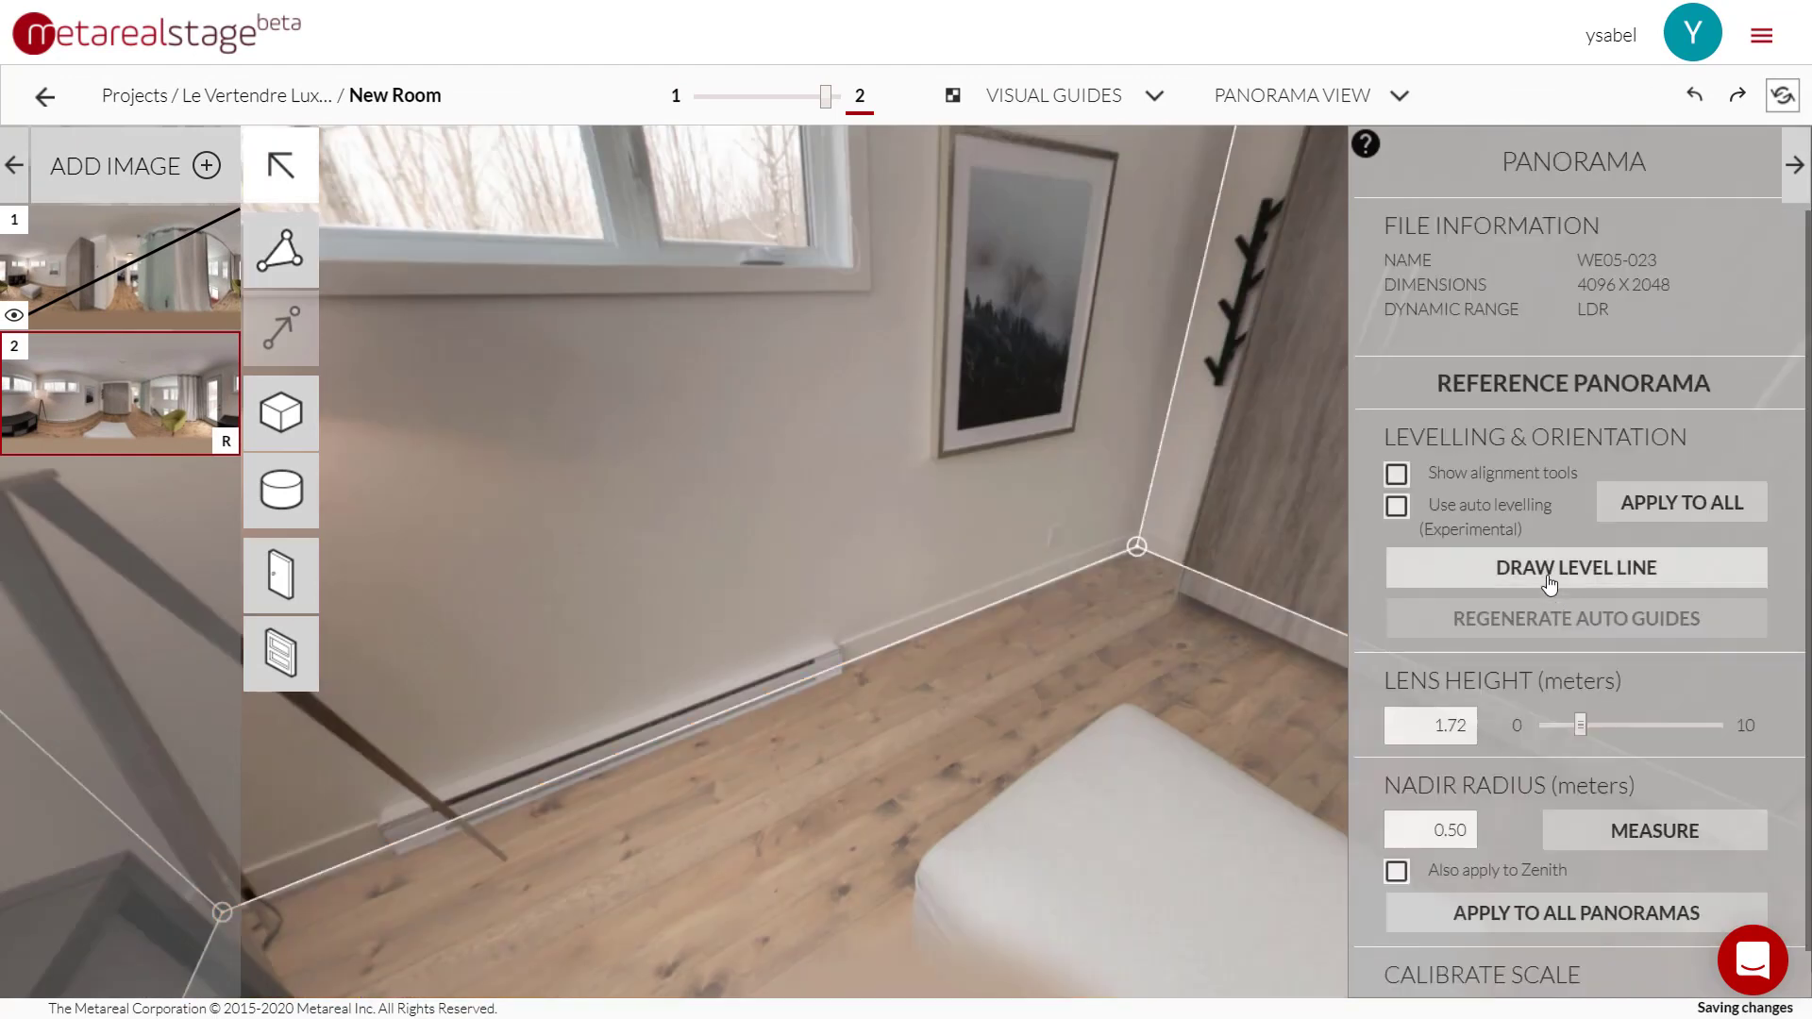
pyautogui.click(1398, 477)
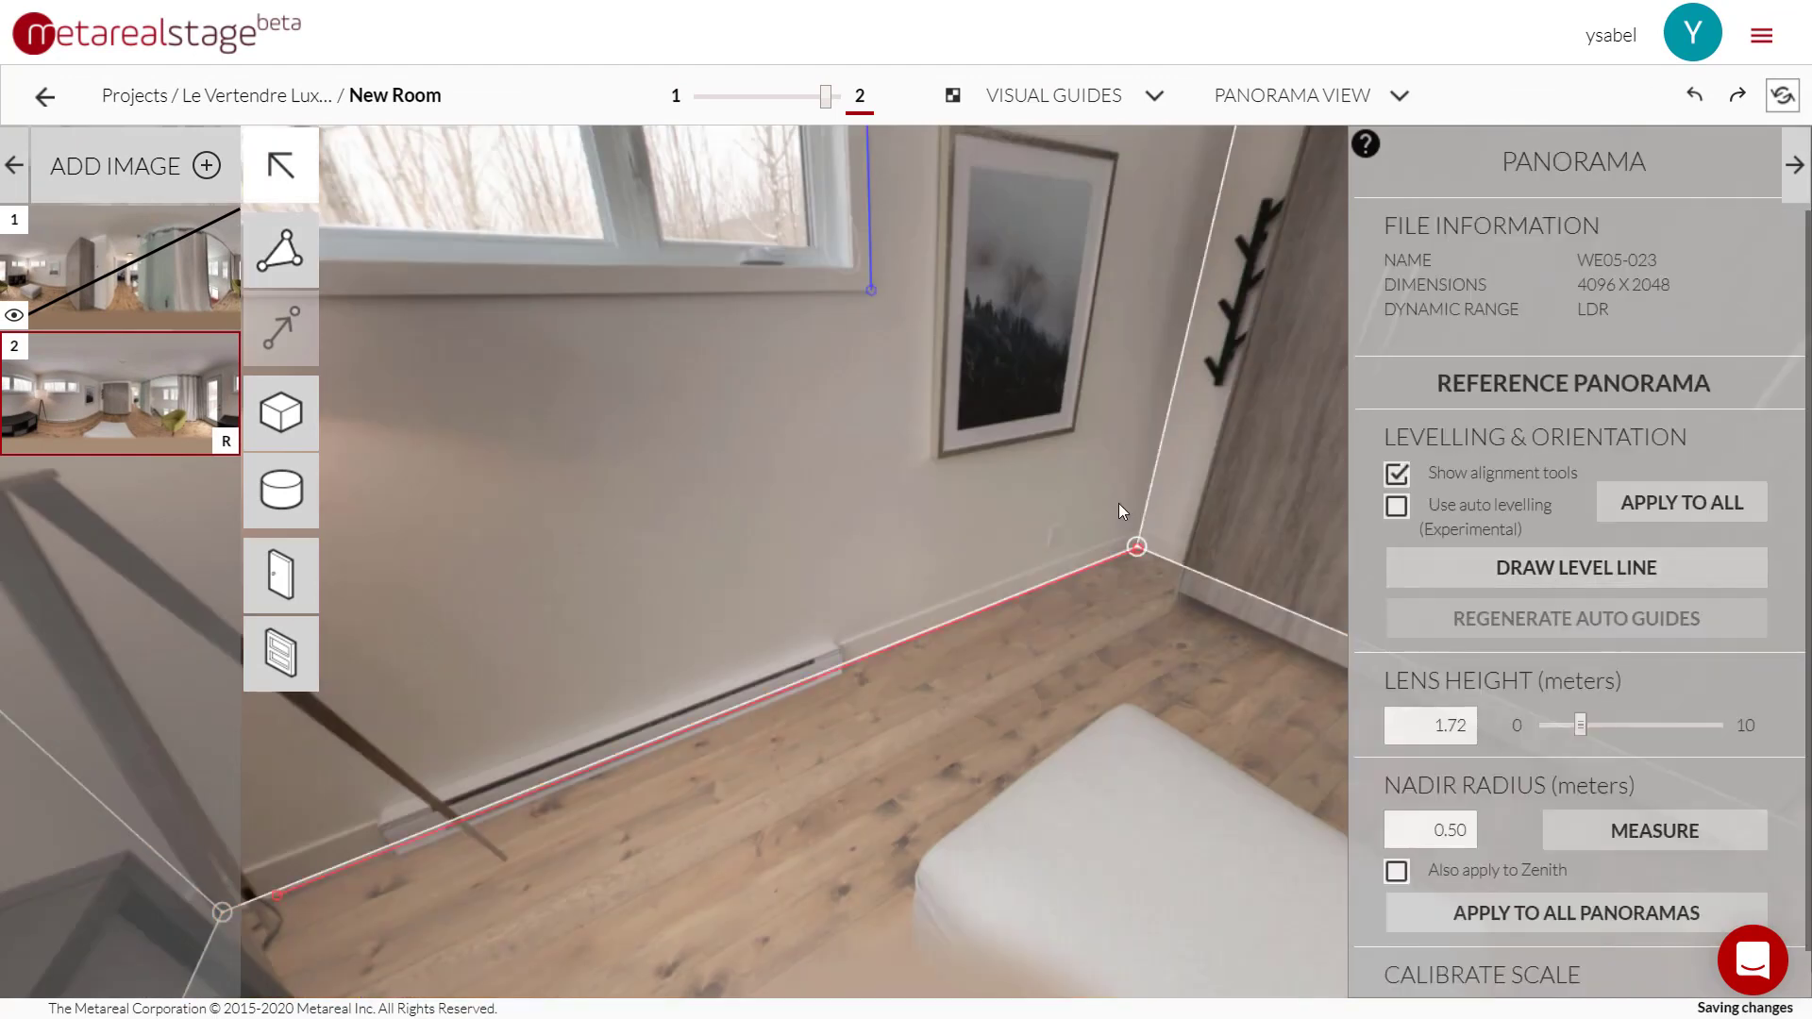
pyautogui.moveTo(722, 602); pyautogui.dragTo(987, 512)
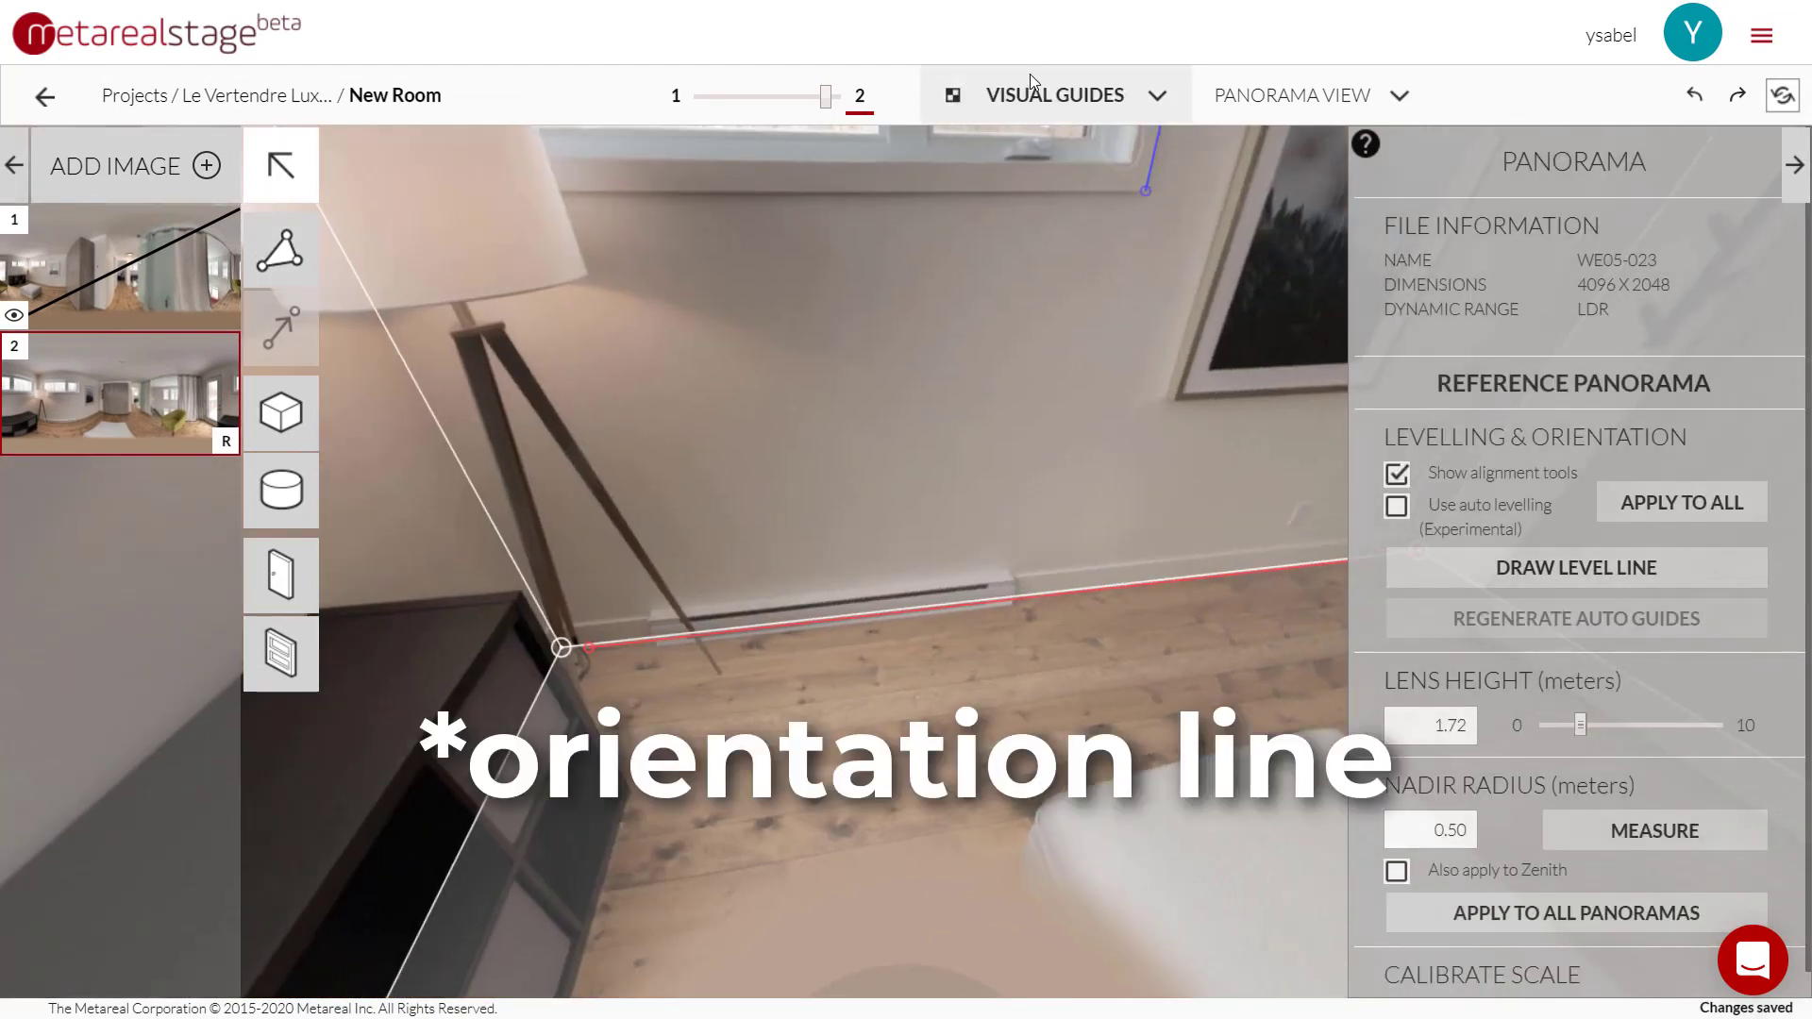
# Step: Turn off all visual guides so the orientation line can be judged without the room outline
pyautogui.click(1029, 76)
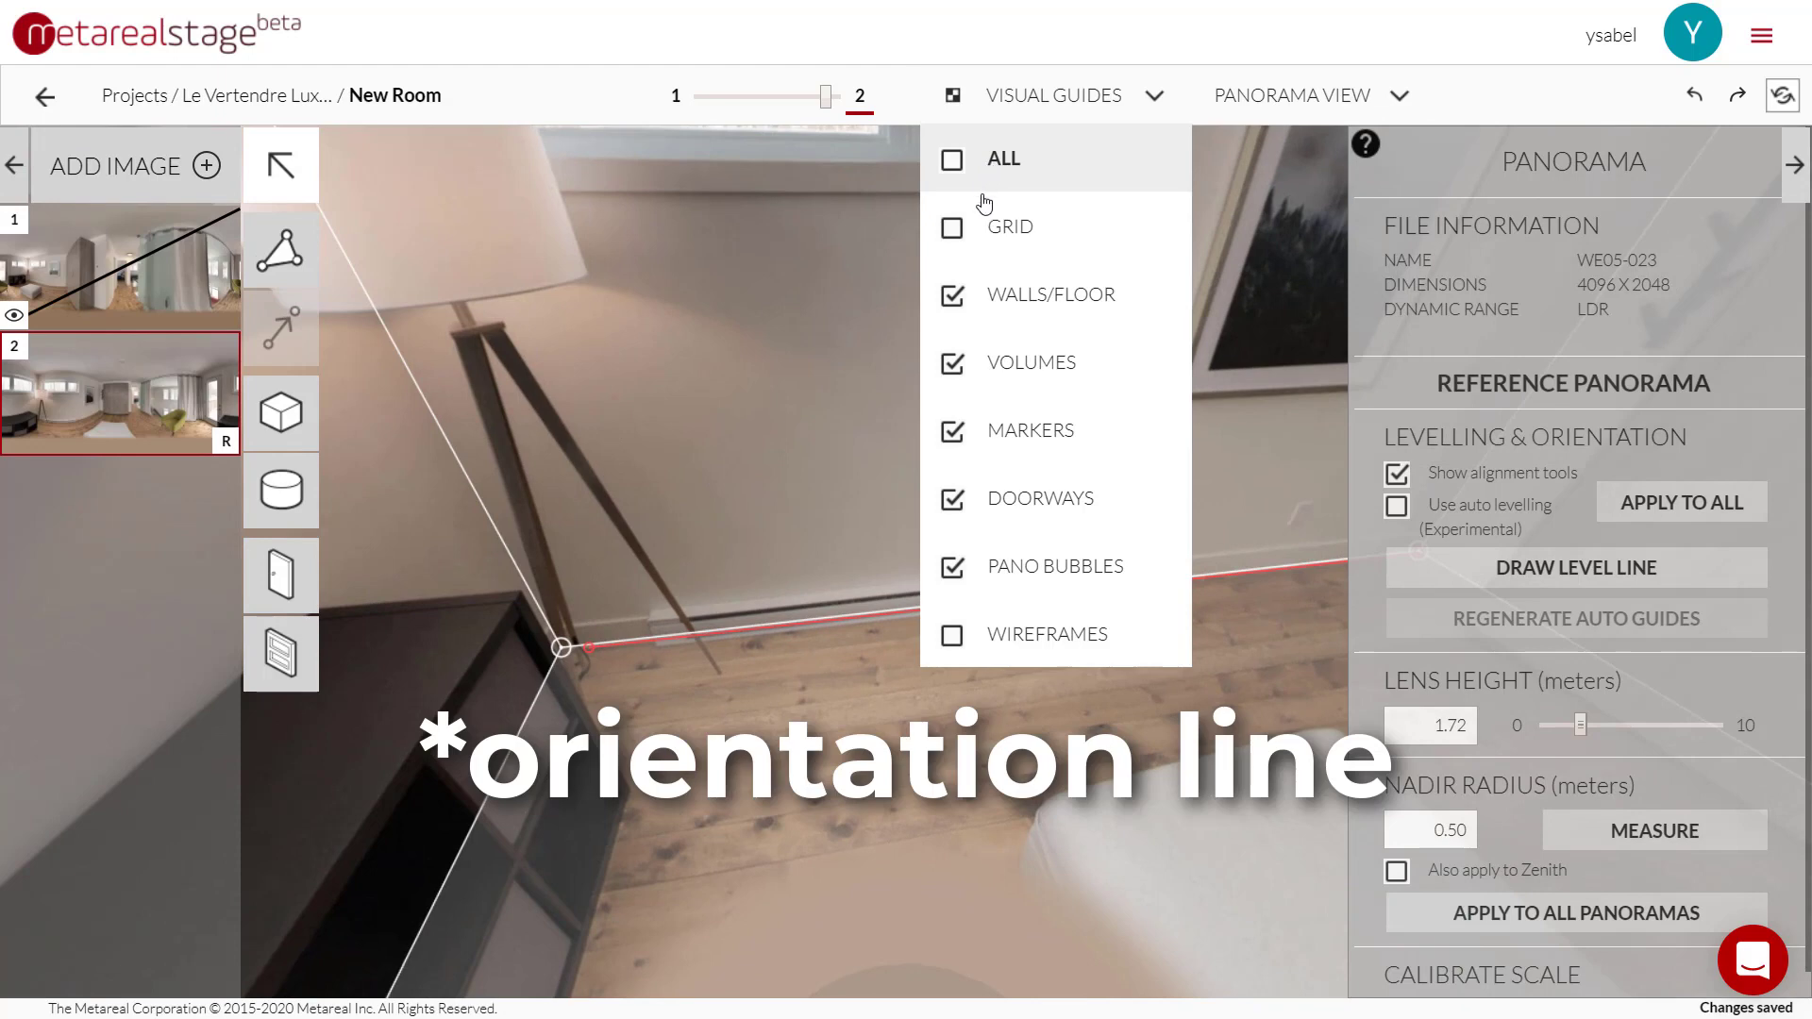
pyautogui.click(952, 228)
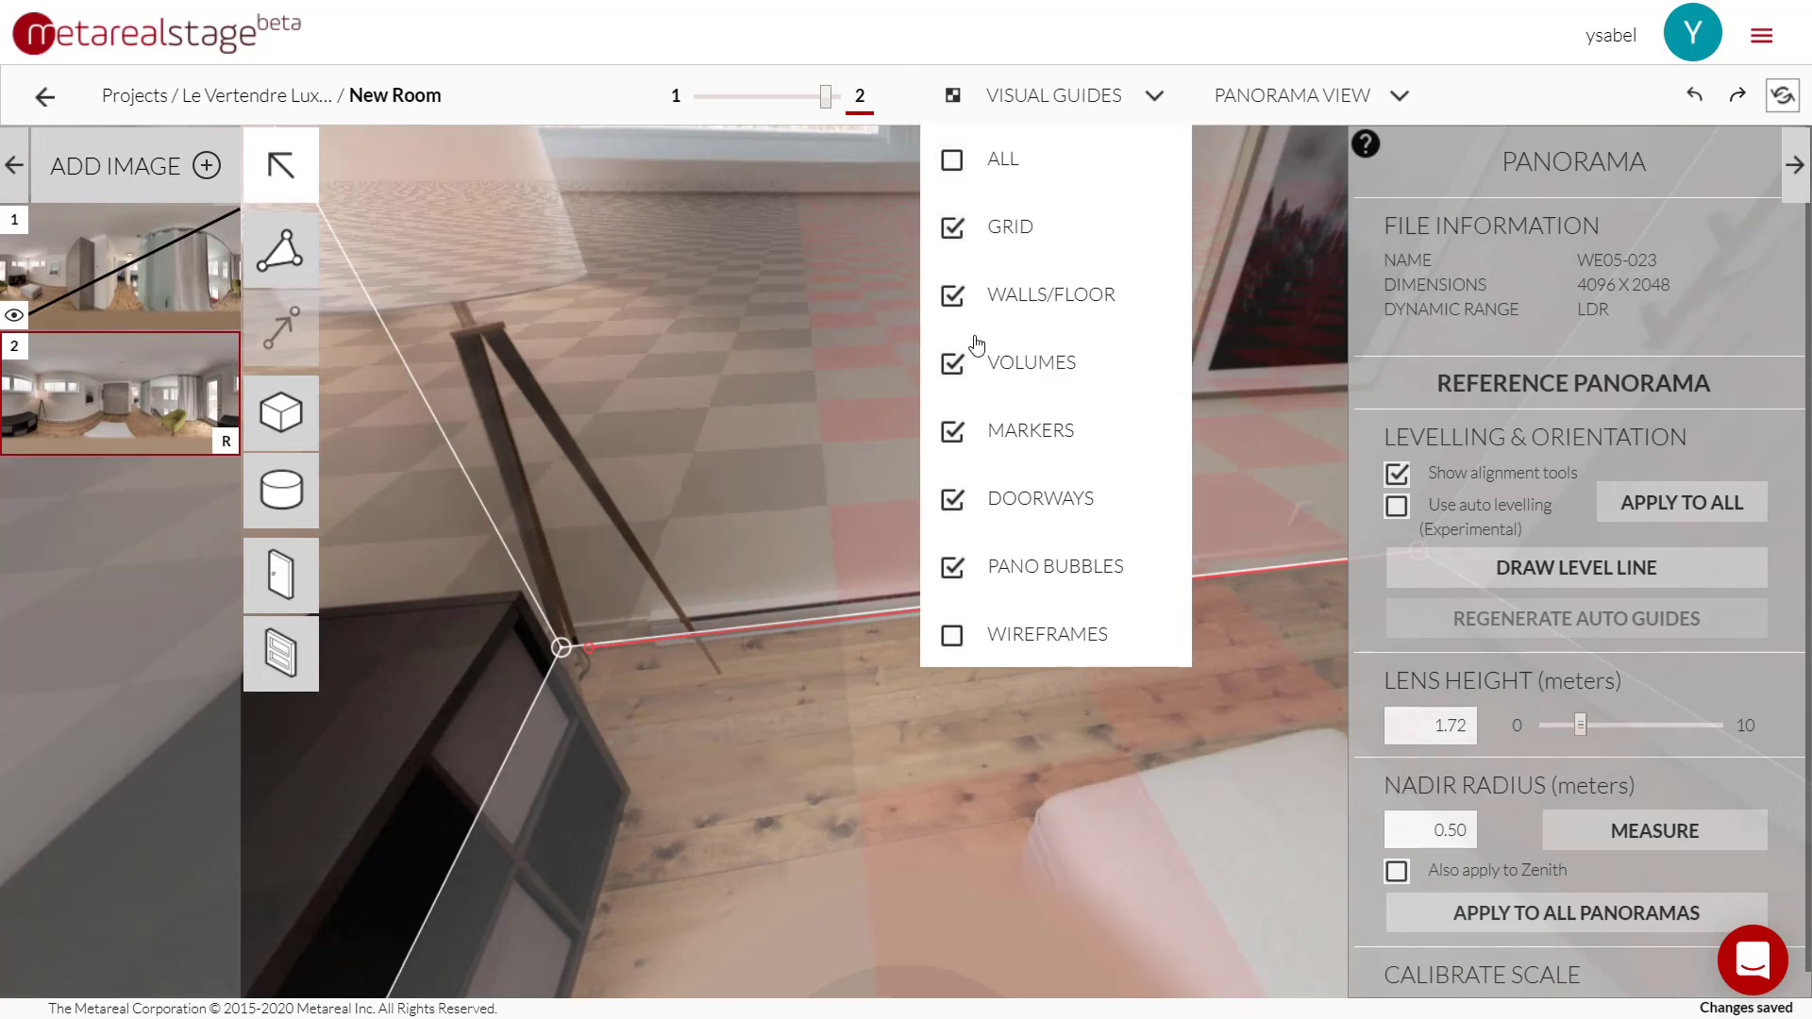
pyautogui.click(961, 160)
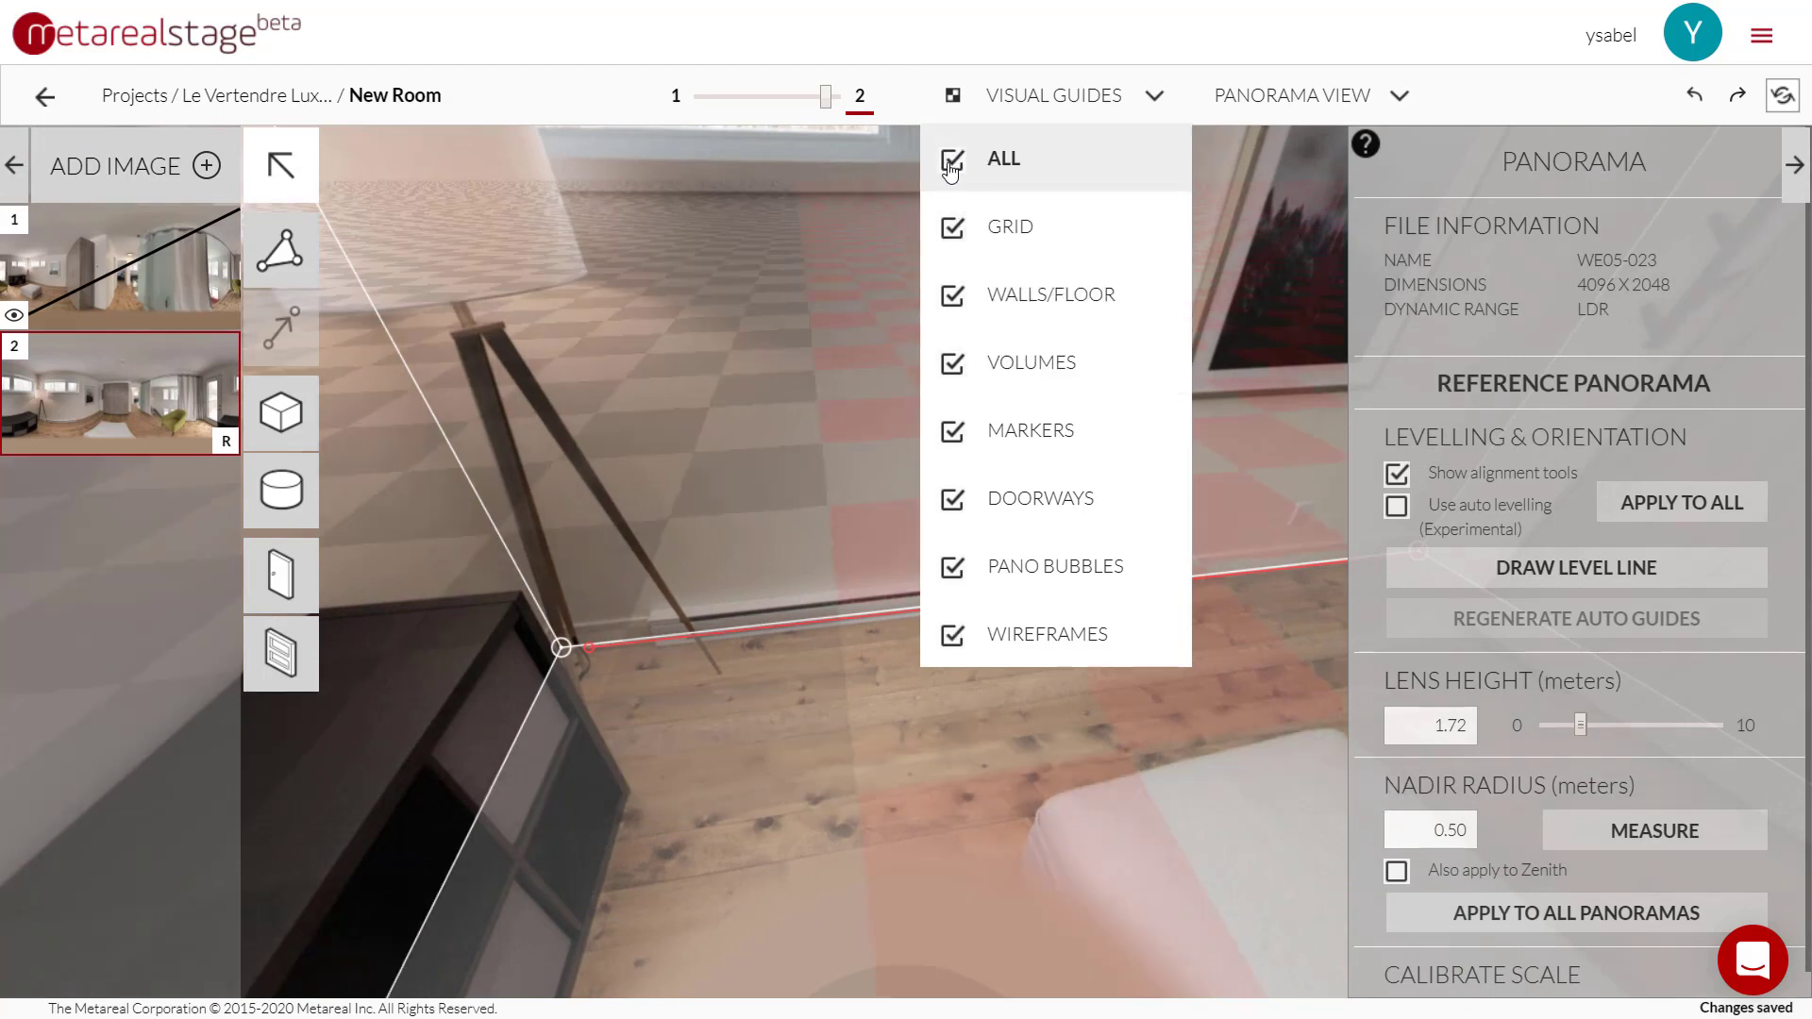
pyautogui.click(961, 158)
pyautogui.click(780, 499)
# Step: Align the orientation line with the heater wall's floor edge, fitting one end at the lamp corner and the other at the wardrobe corner
pyautogui.scroll(5, 662, 651)
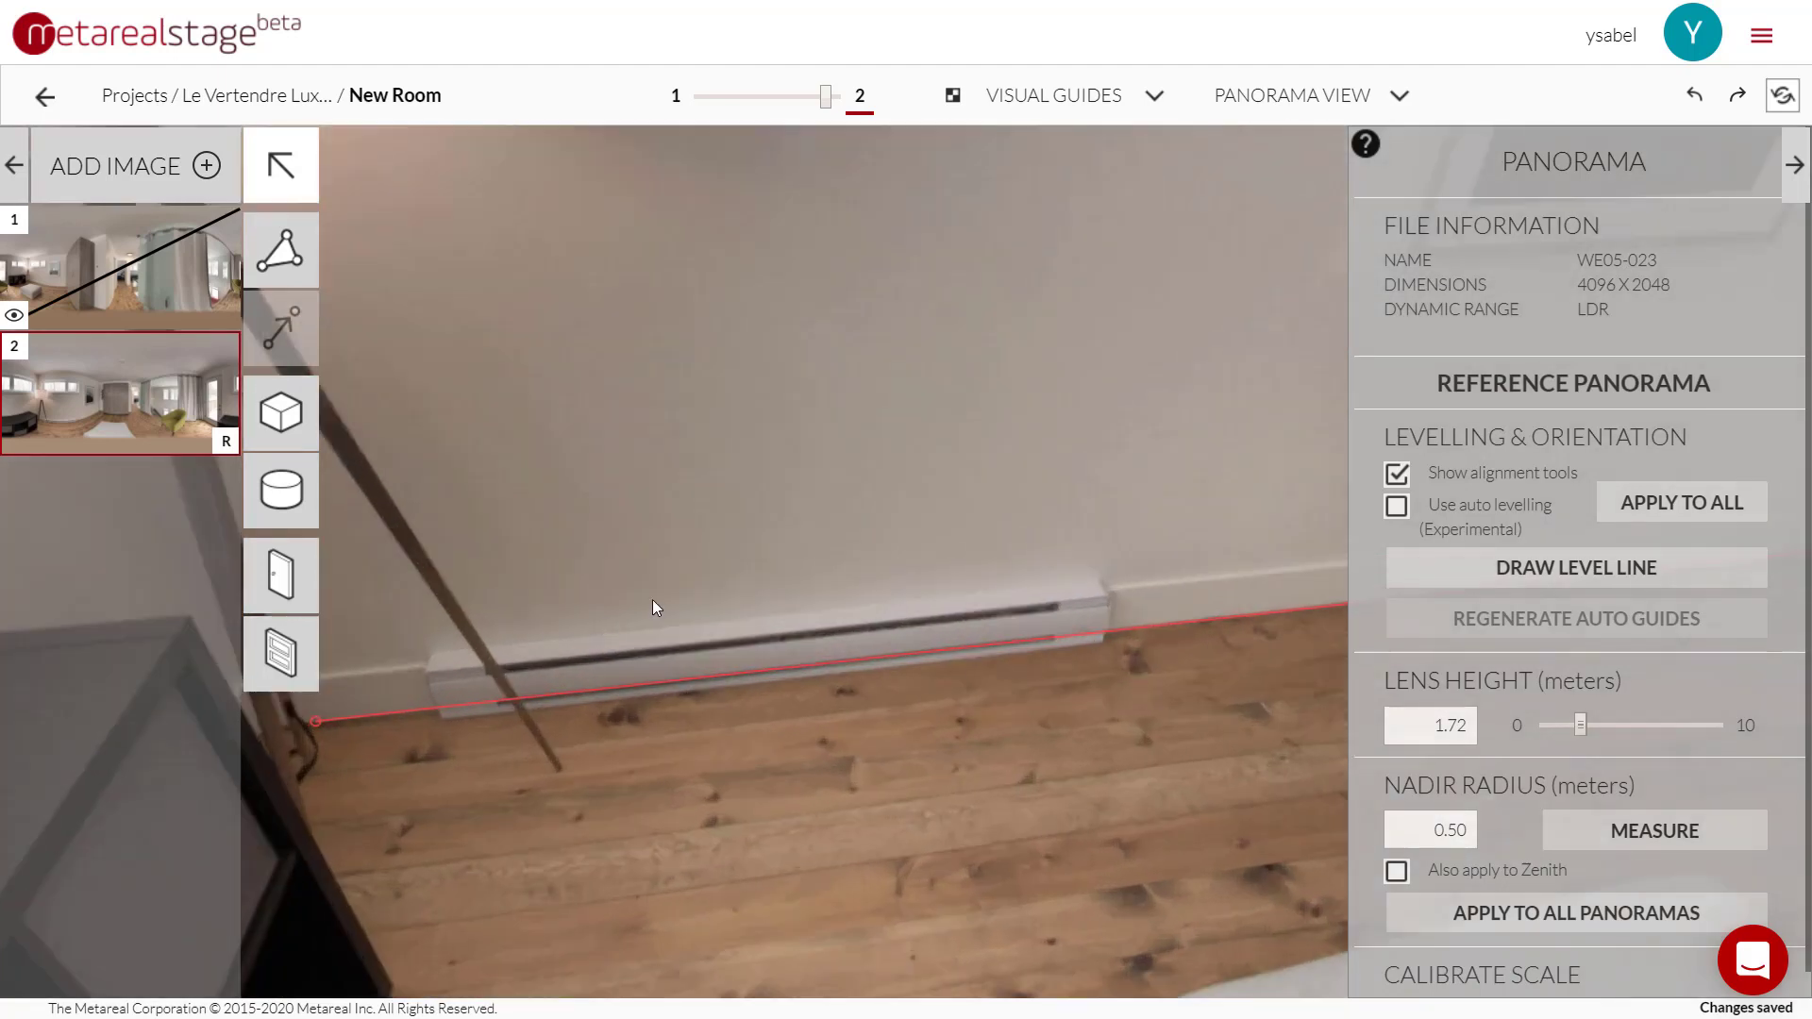
pyautogui.moveTo(653, 599)
pyautogui.mouseDown()
pyautogui.moveTo(768, 581)
pyautogui.moveTo(662, 568)
pyautogui.mouseUp()
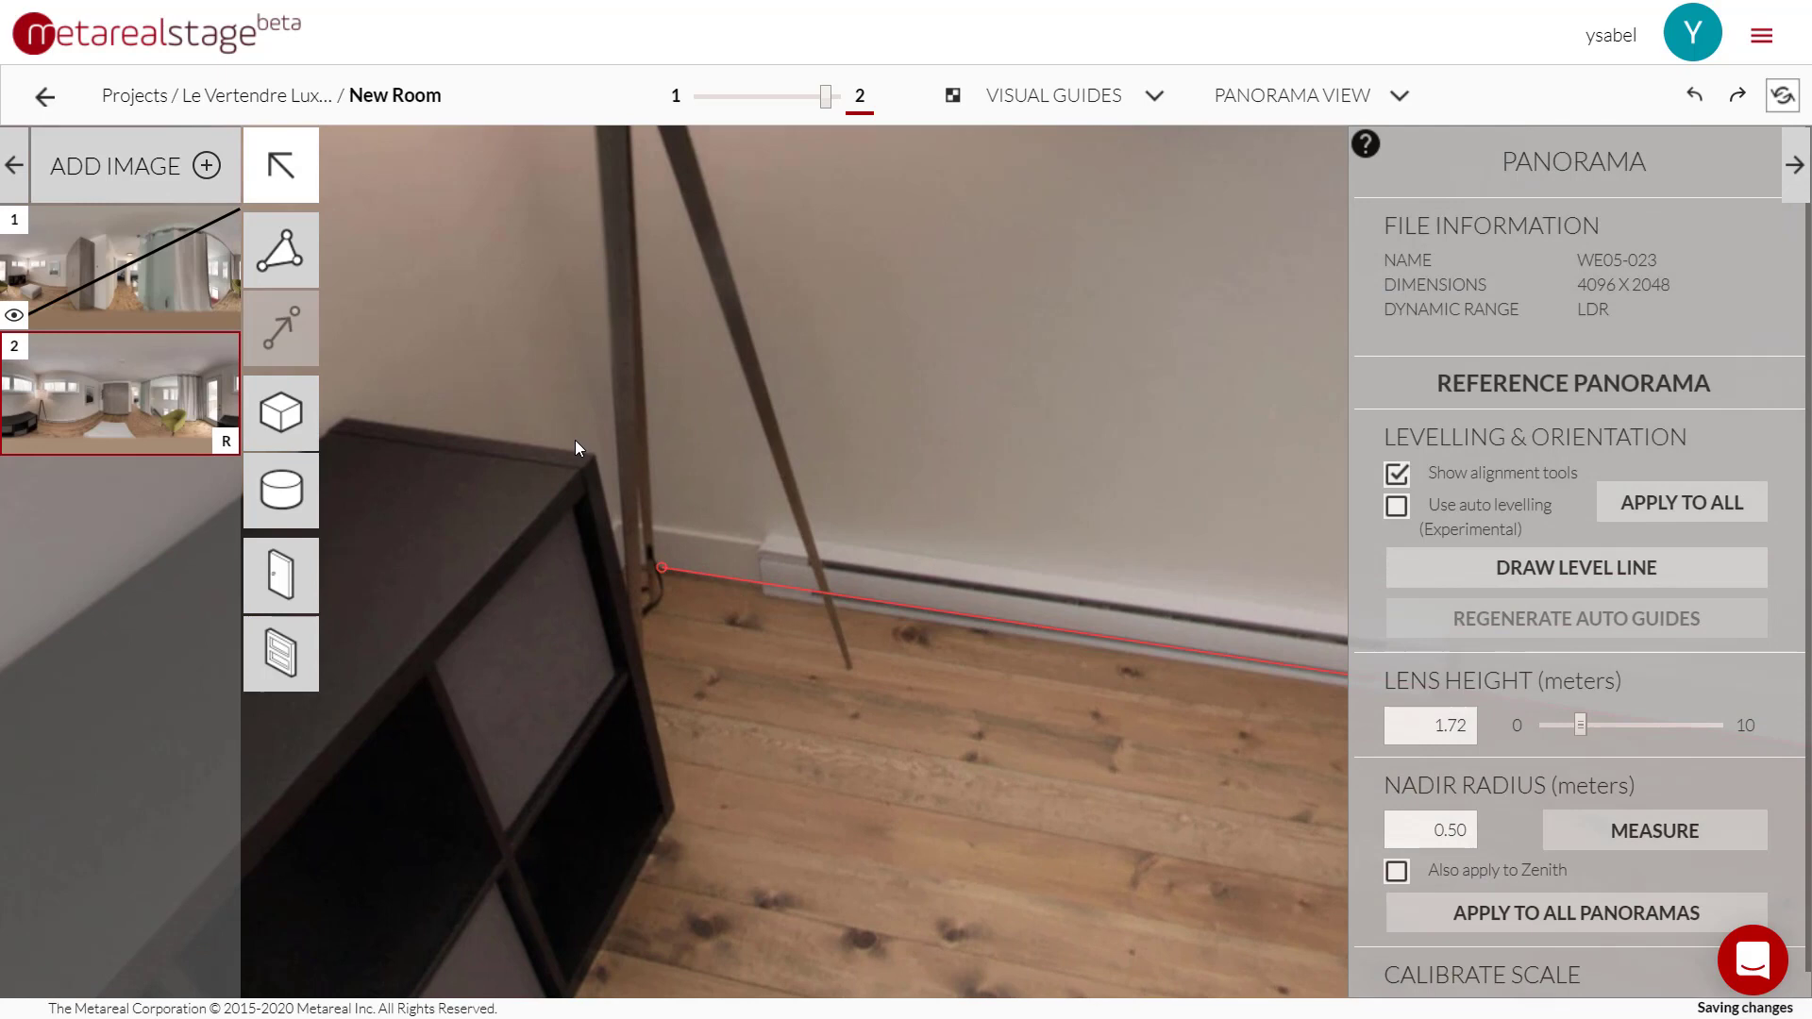
pyautogui.moveTo(575, 440); pyautogui.dragTo(595, 477)
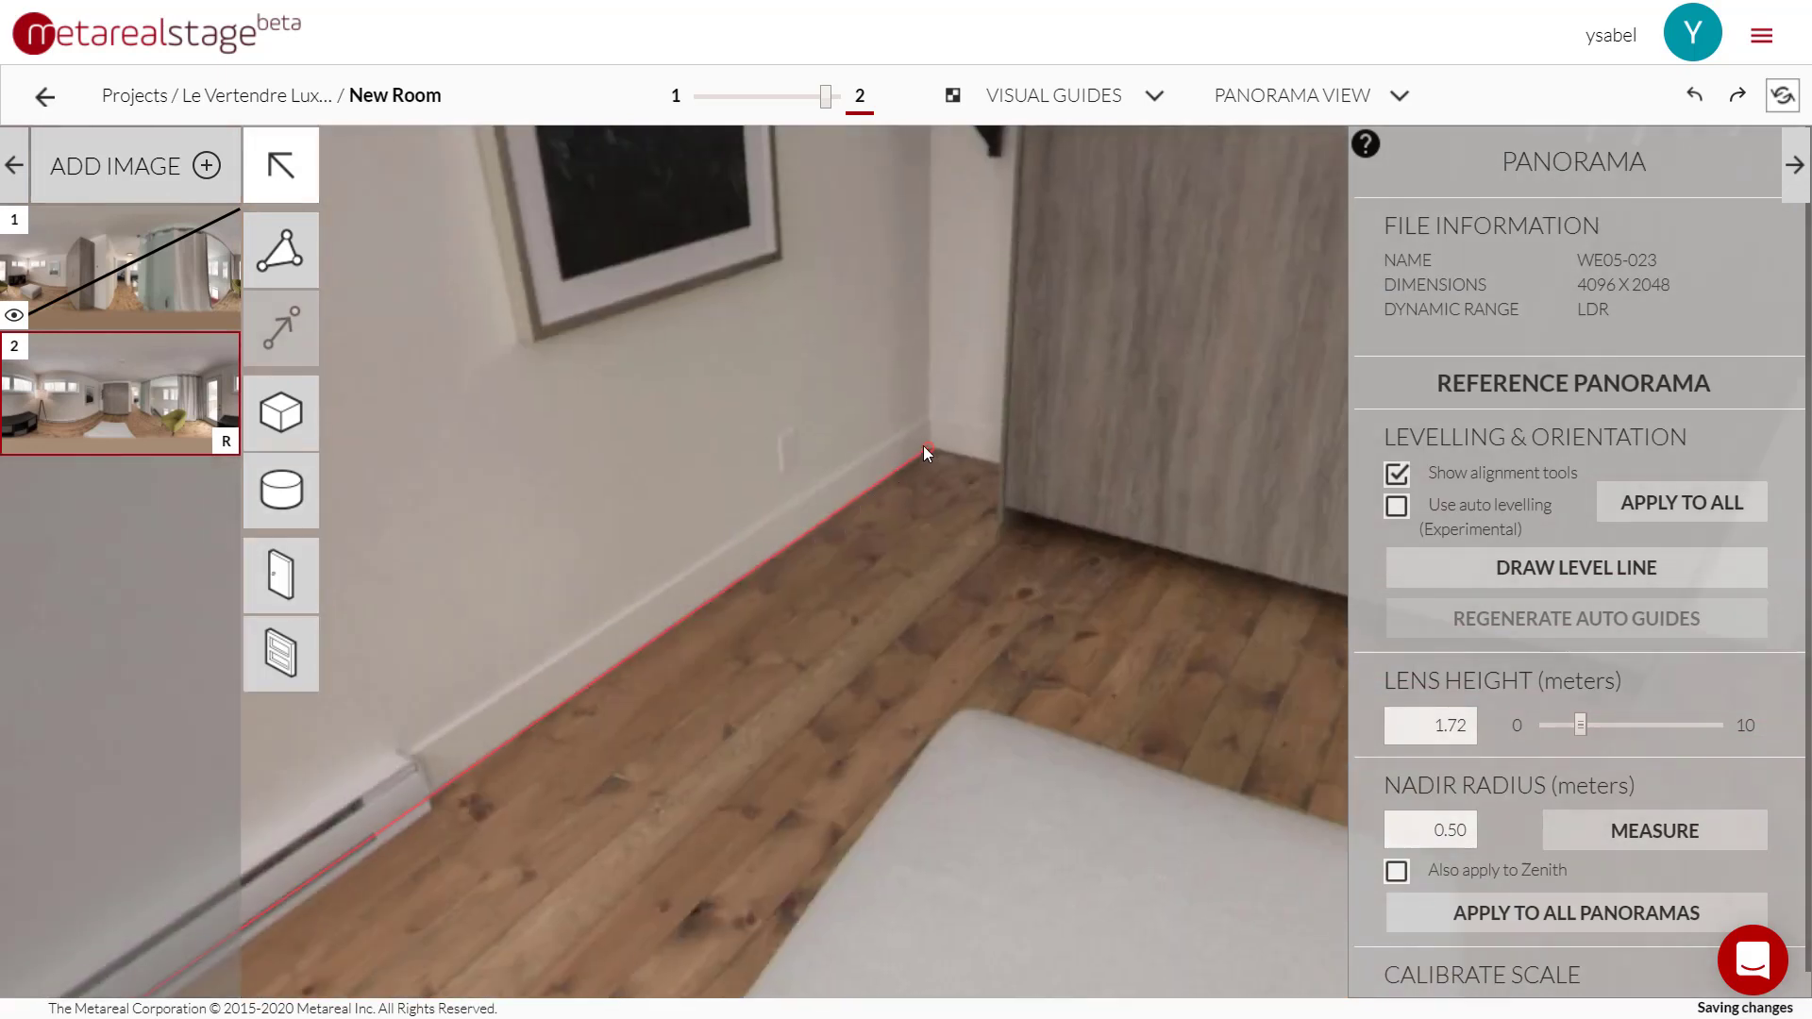
pyautogui.moveTo(923, 445)
pyautogui.mouseDown()
pyautogui.moveTo(913, 461)
pyautogui.moveTo(926, 449)
pyautogui.mouseUp()
# Step: Start the Draw tool and compare its protractor with the wall and floor edges at the corner beside the wardrobe
pyautogui.moveTo(1030, 347); pyautogui.dragTo(345, 313)
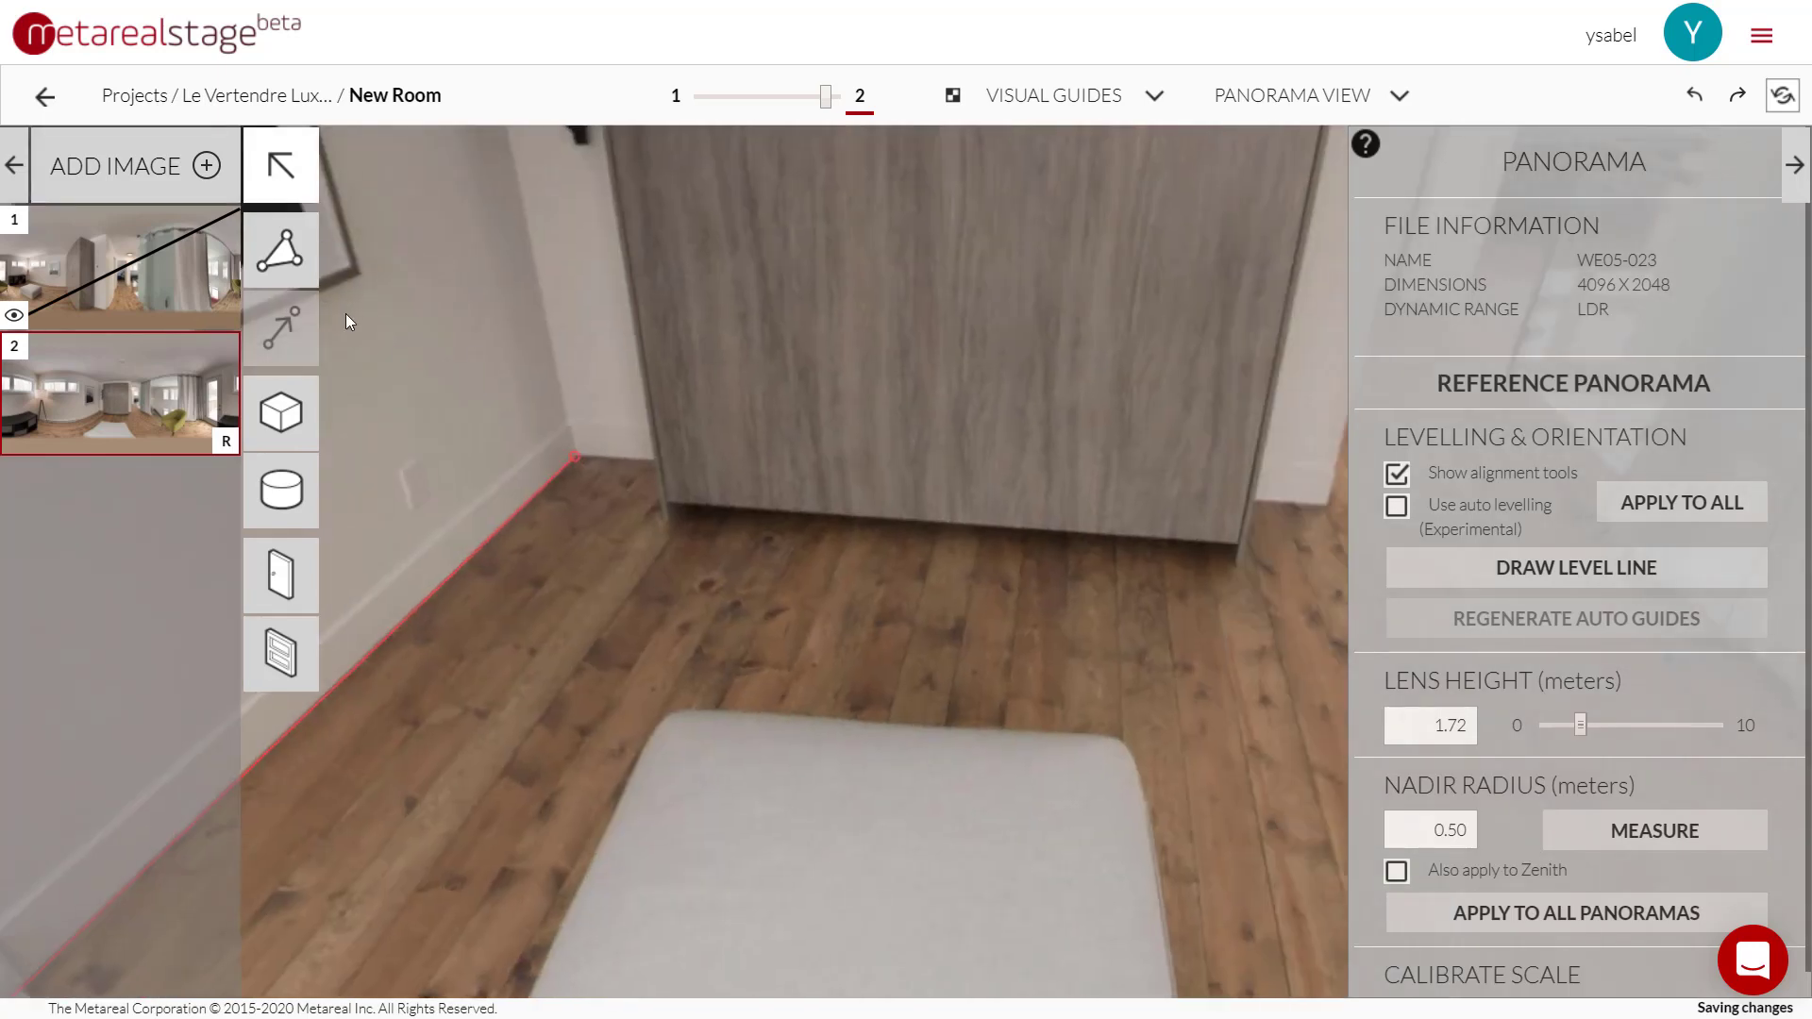
pyautogui.click(286, 250)
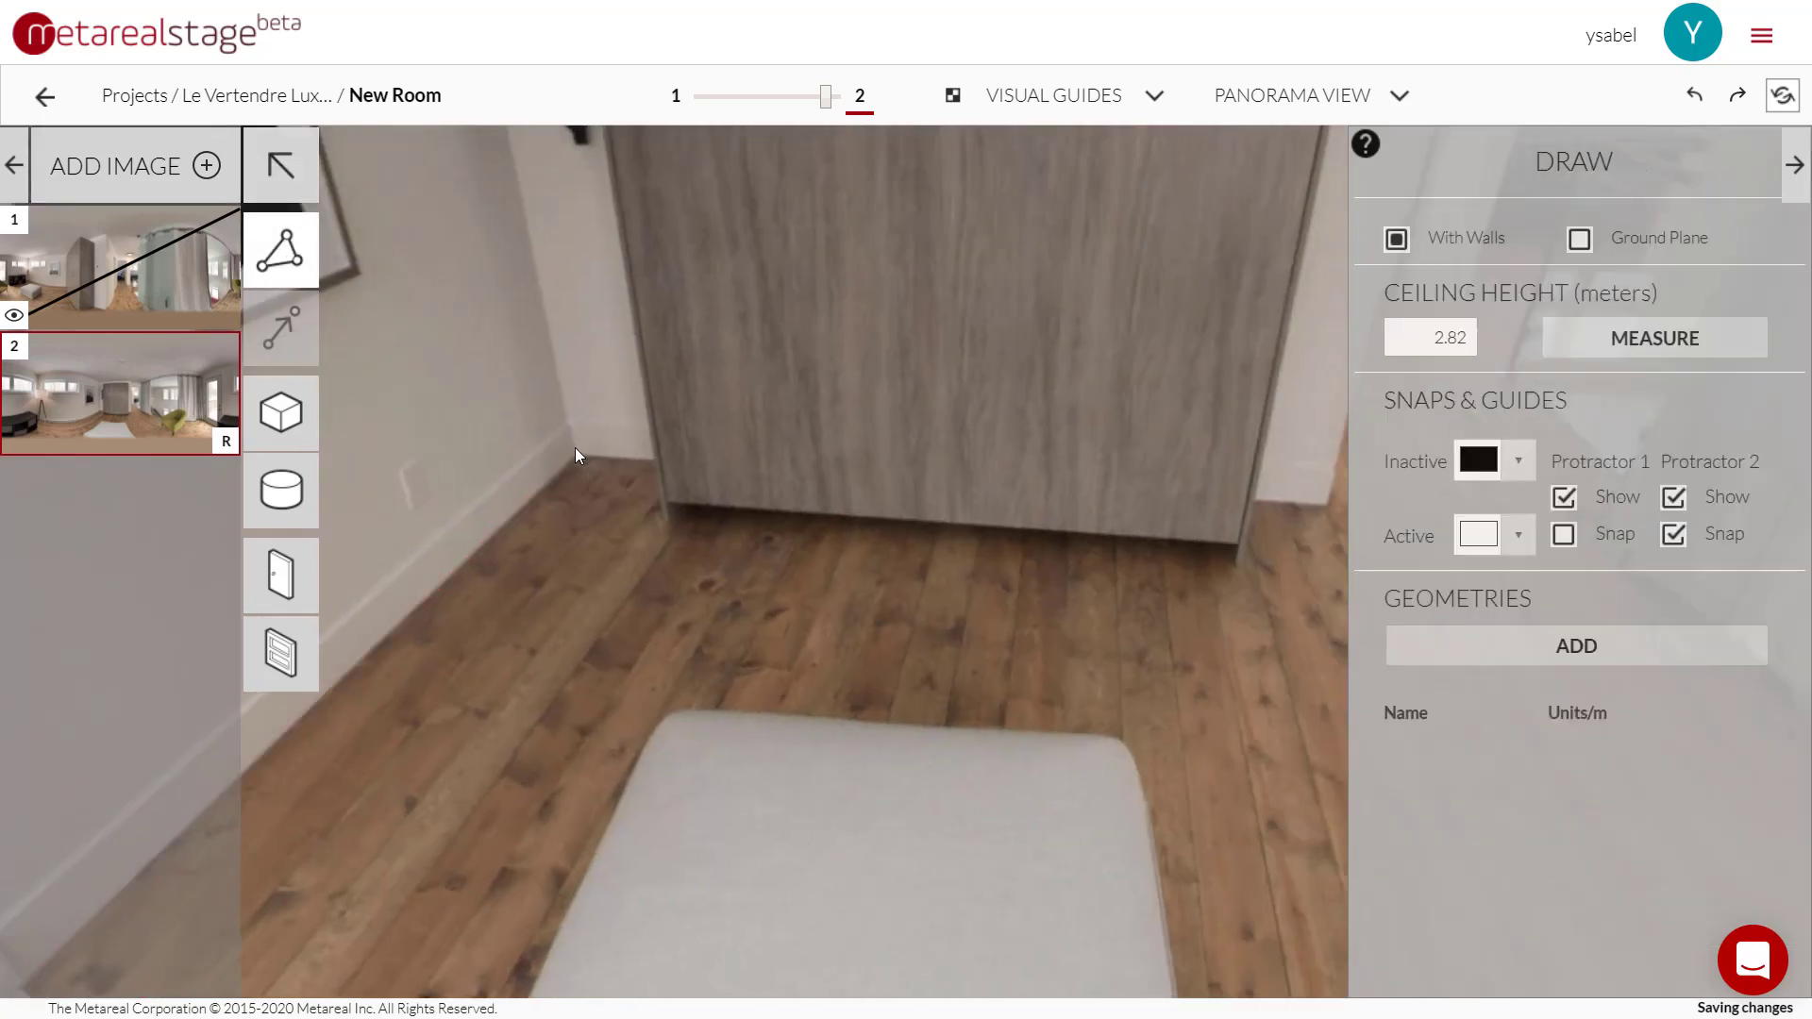
pyautogui.click(574, 455)
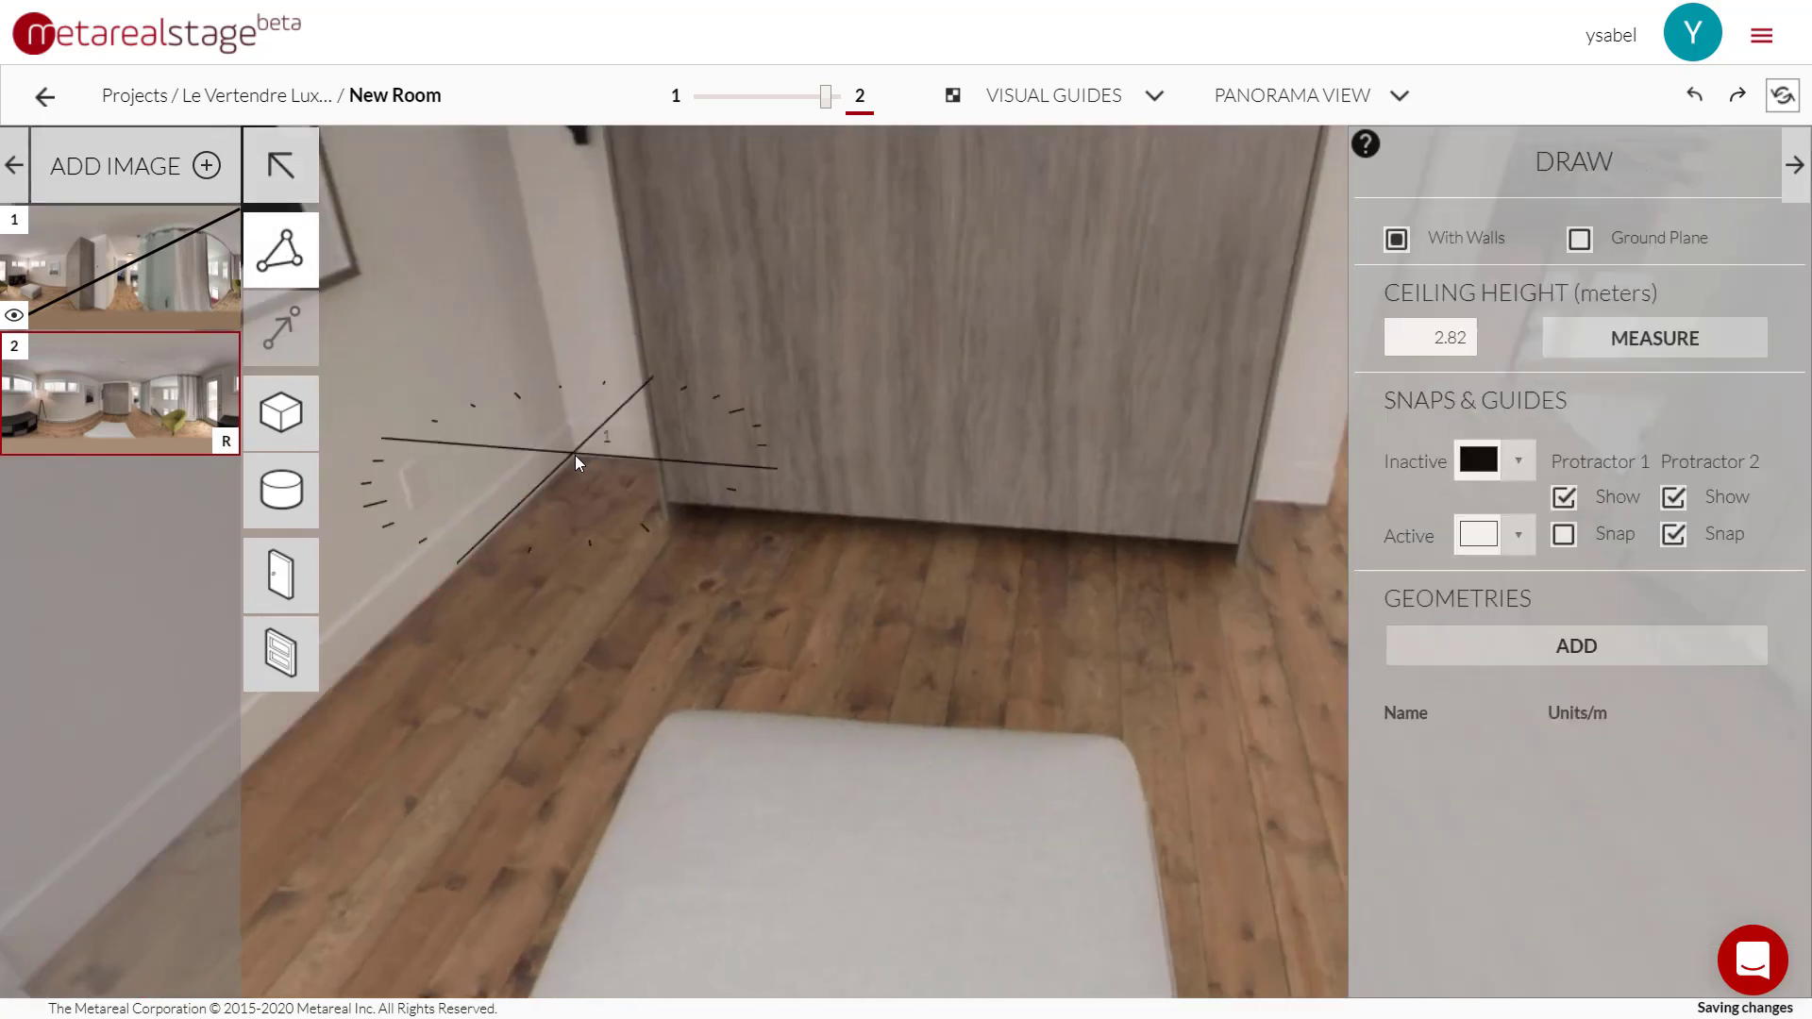
# Step: Show the Walls/Floor visual guides over the room
pyautogui.click(1033, 100)
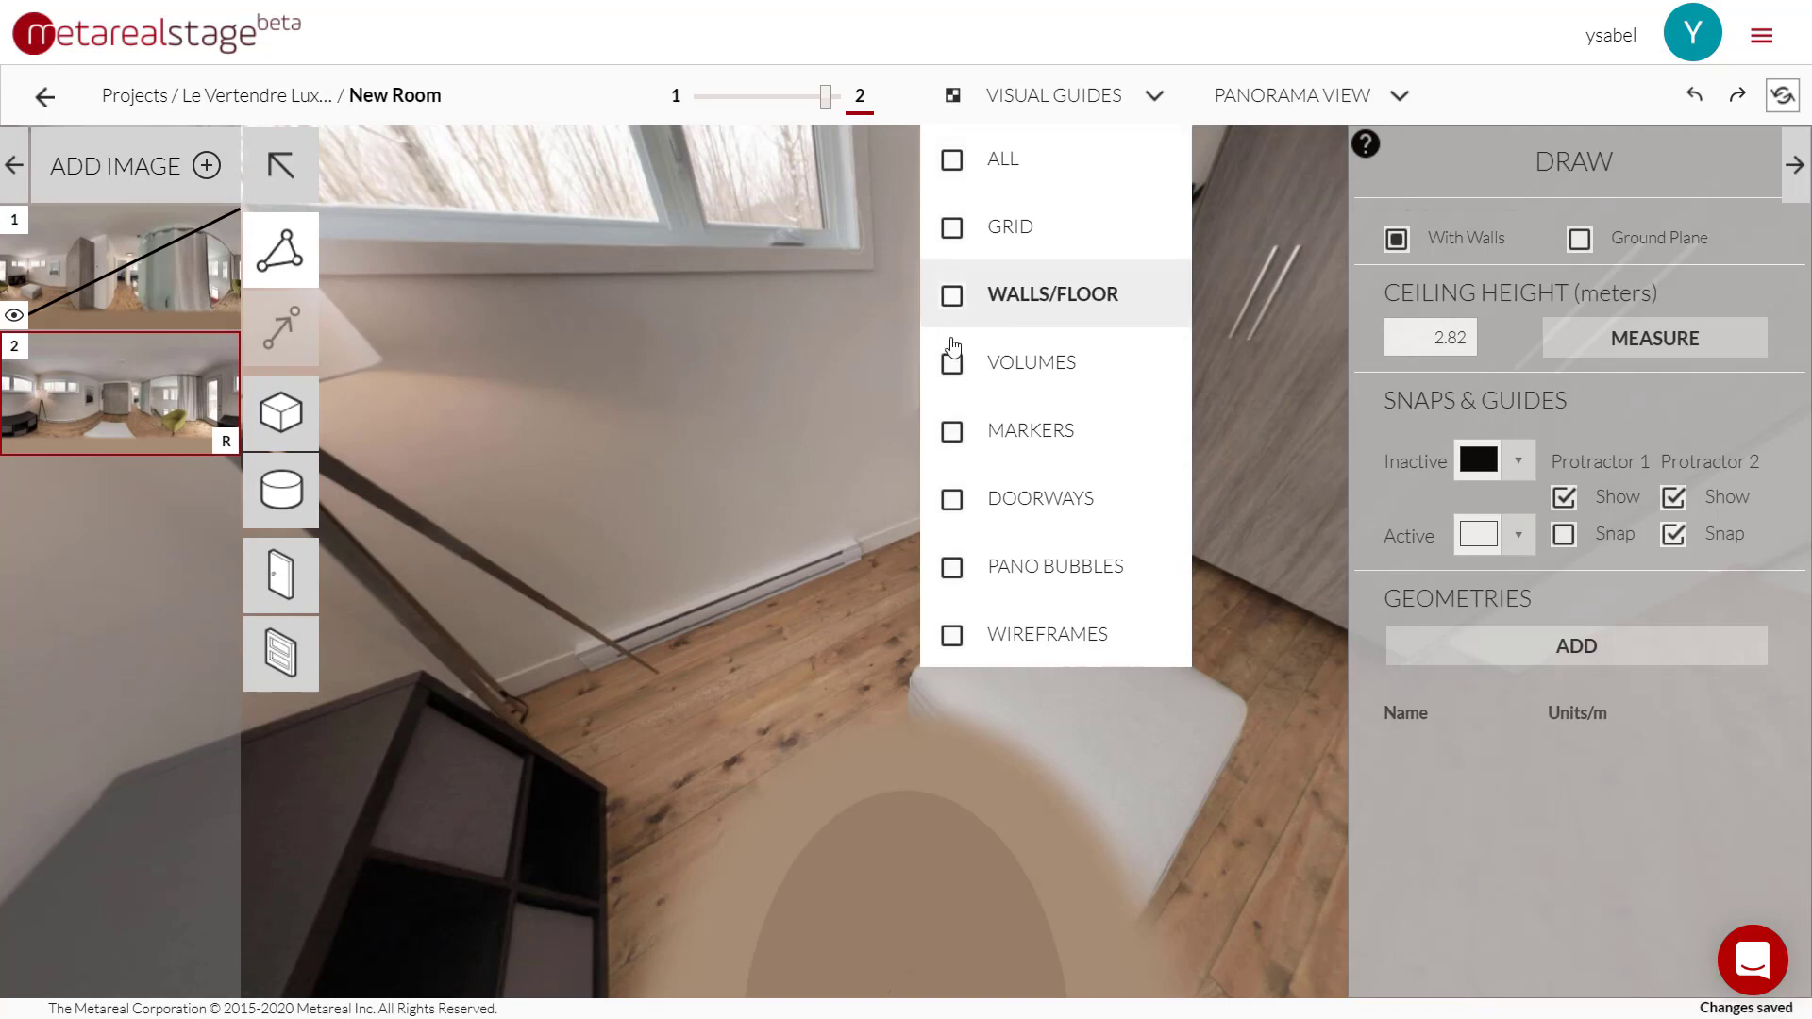
pyautogui.click(951, 296)
pyautogui.moveTo(694, 392); pyautogui.dragTo(460, 484)
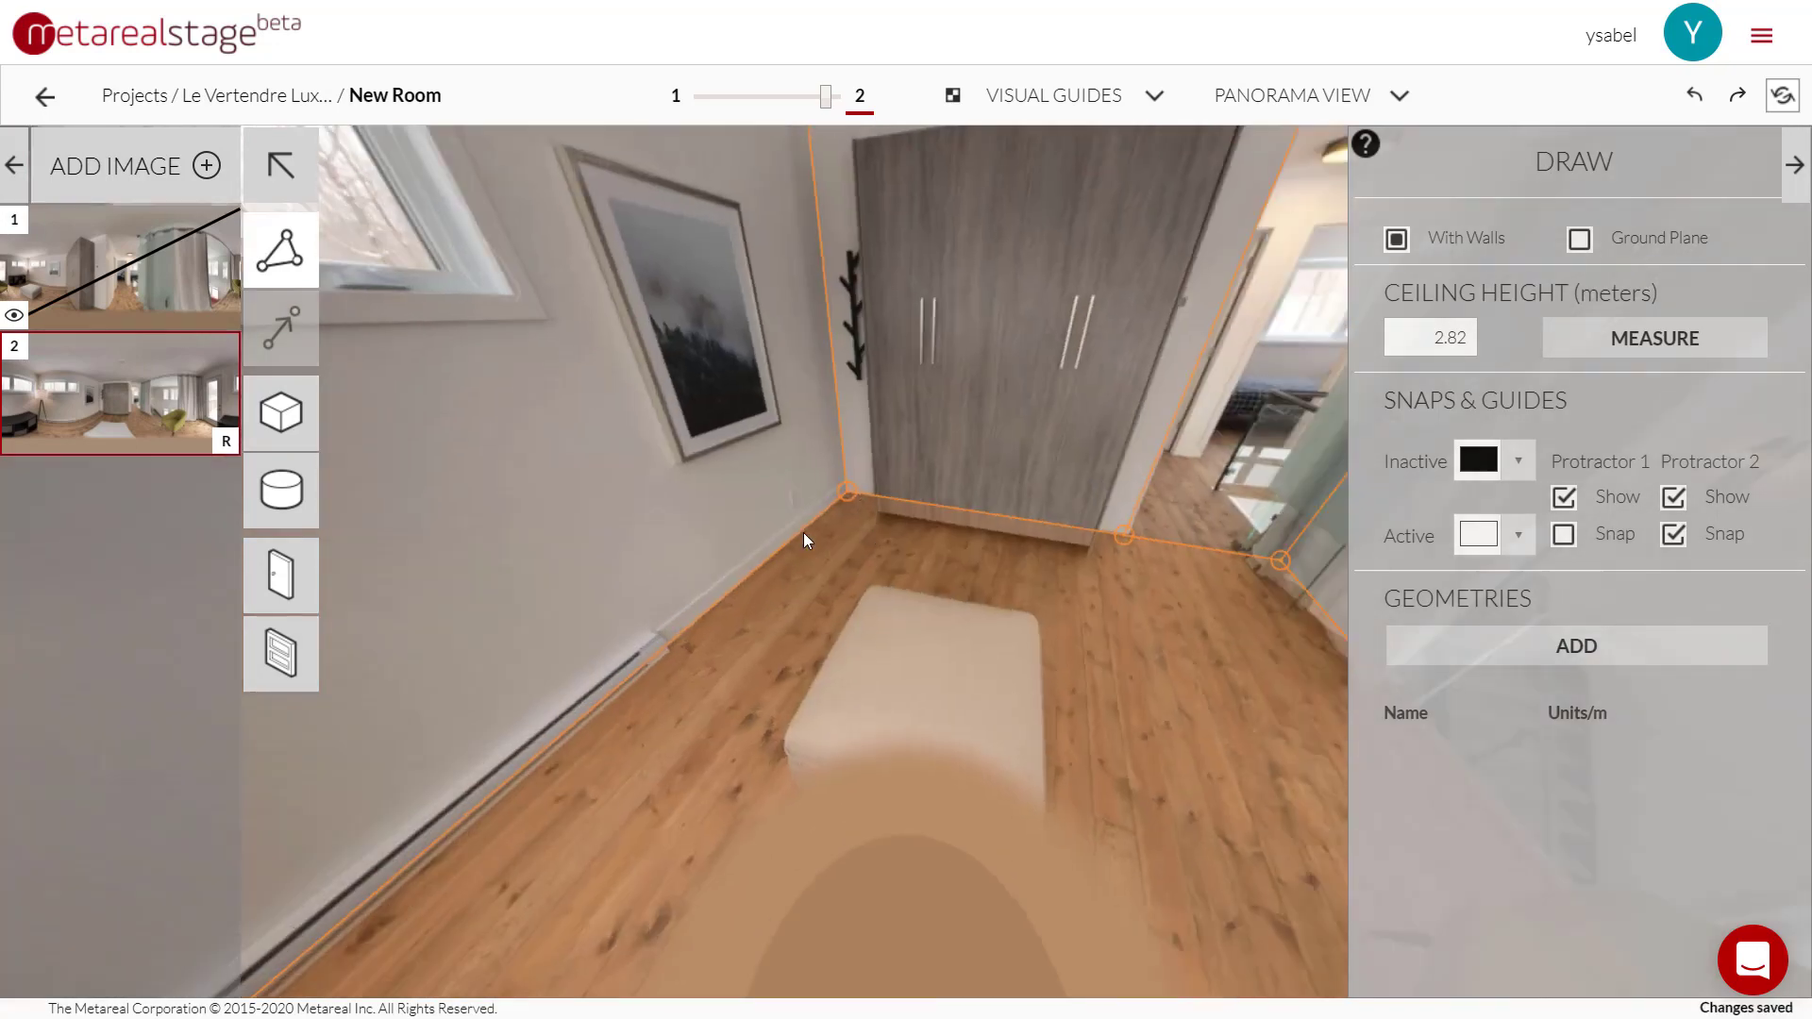
# Step: Examine how the drawn room outline fits the floor edges and corners at the wardrobe, curtains, glass door and lamp
pyautogui.scroll(5, 802, 532)
pyautogui.moveTo(802, 532); pyautogui.dragTo(953, 727)
pyautogui.scroll(2, 953, 727)
pyautogui.click(755, 606)
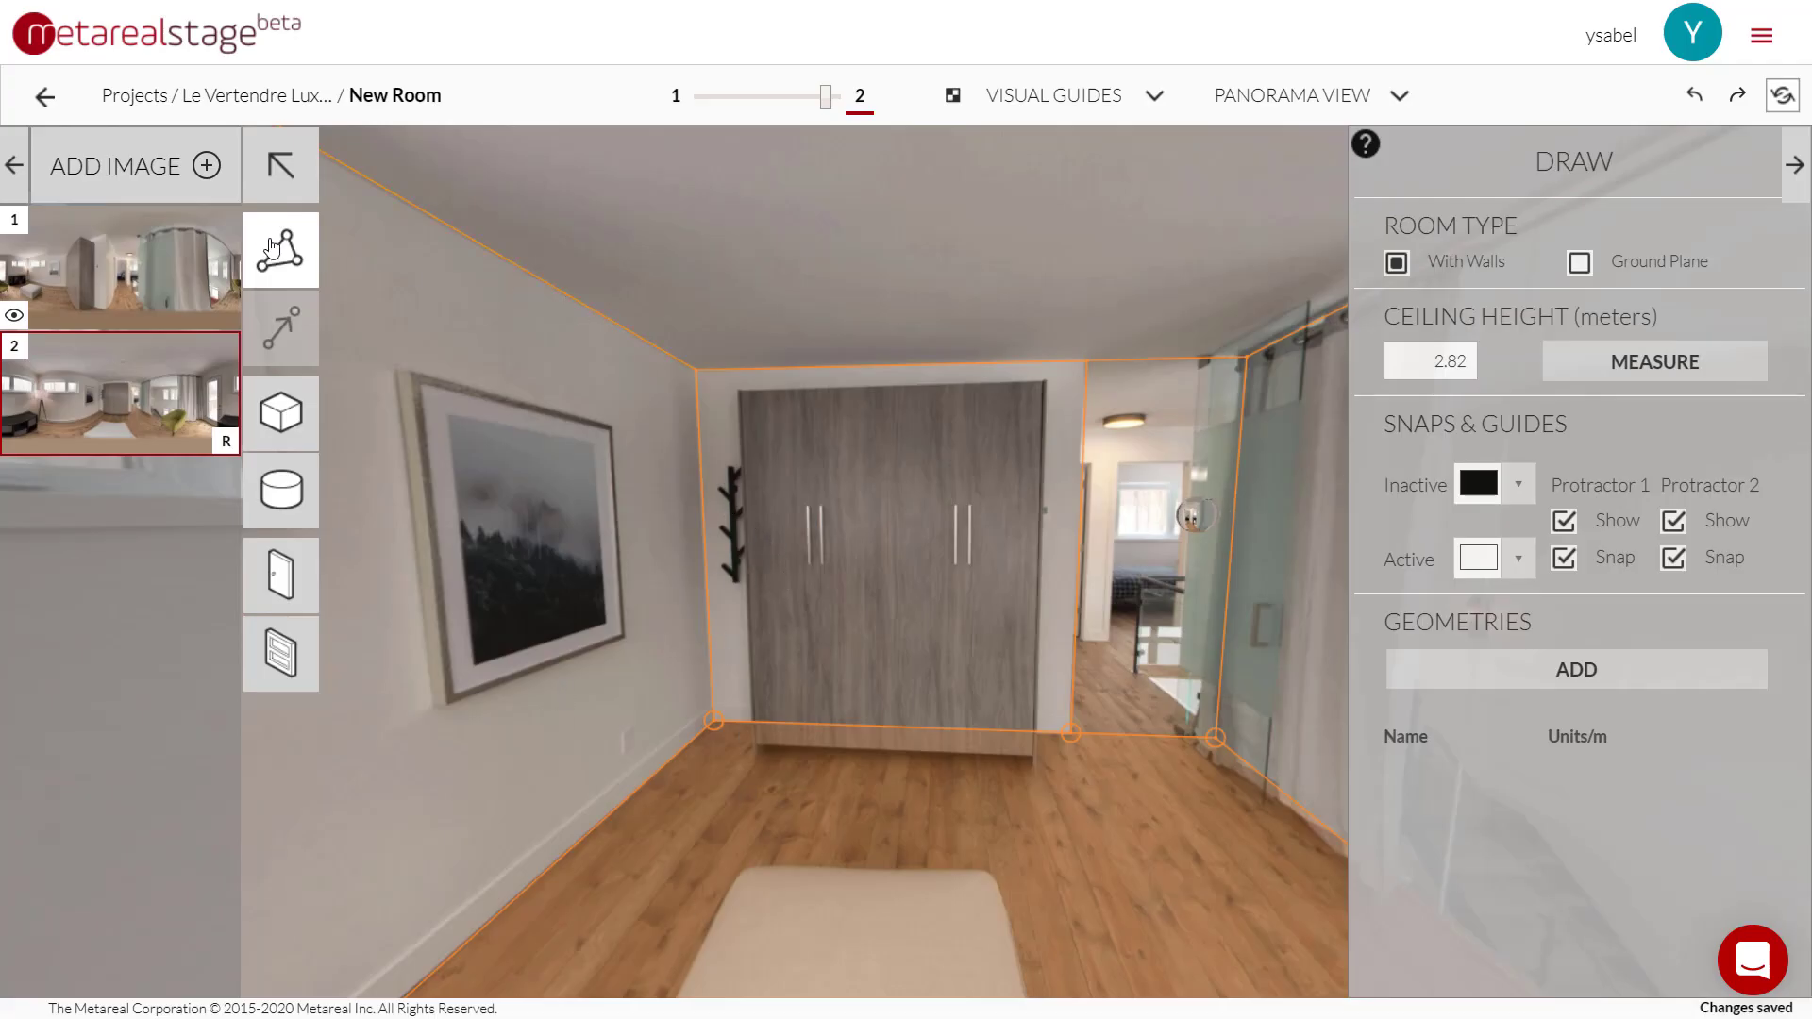
pyautogui.moveTo(1023, 649)
pyautogui.mouseDown()
pyautogui.moveTo(575, 629)
pyautogui.moveTo(330, 642)
pyautogui.mouseUp()
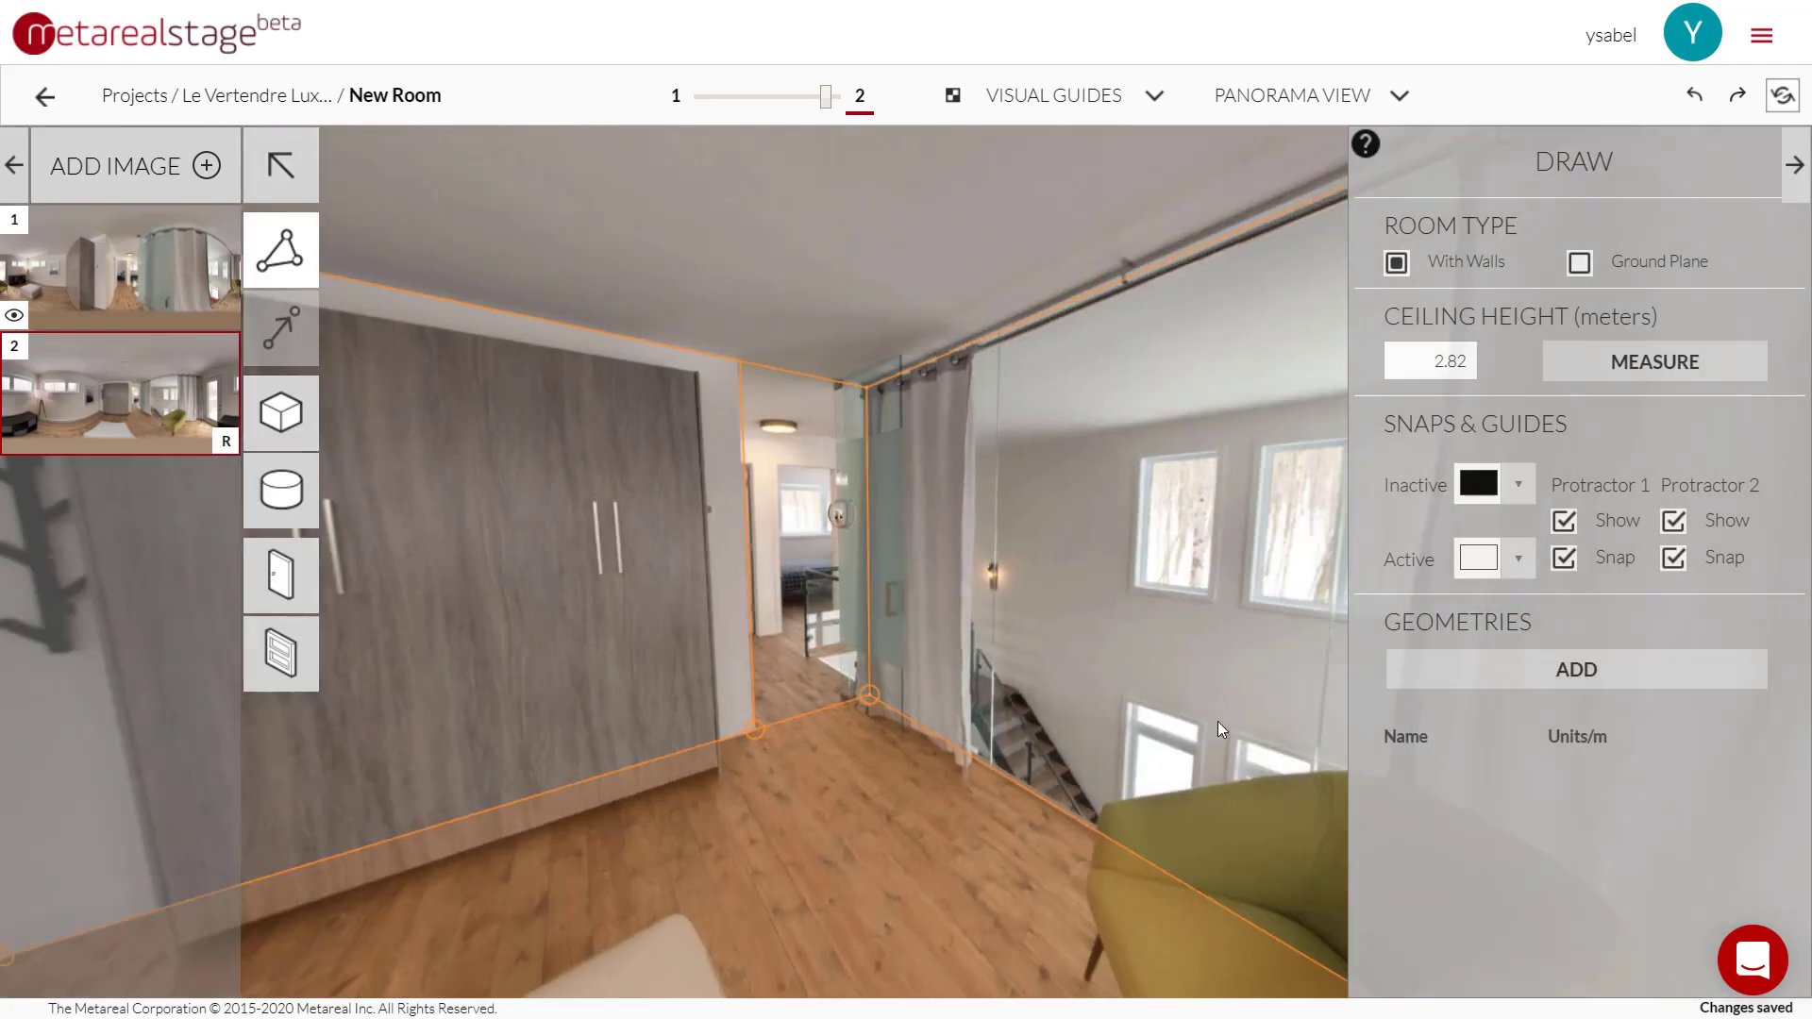
pyautogui.moveTo(1217, 720); pyautogui.dragTo(726, 674)
pyautogui.moveTo(1114, 648); pyautogui.dragTo(746, 660)
pyautogui.moveTo(1217, 693); pyautogui.dragTo(889, 683)
pyautogui.moveTo(1047, 881); pyautogui.dragTo(961, 740)
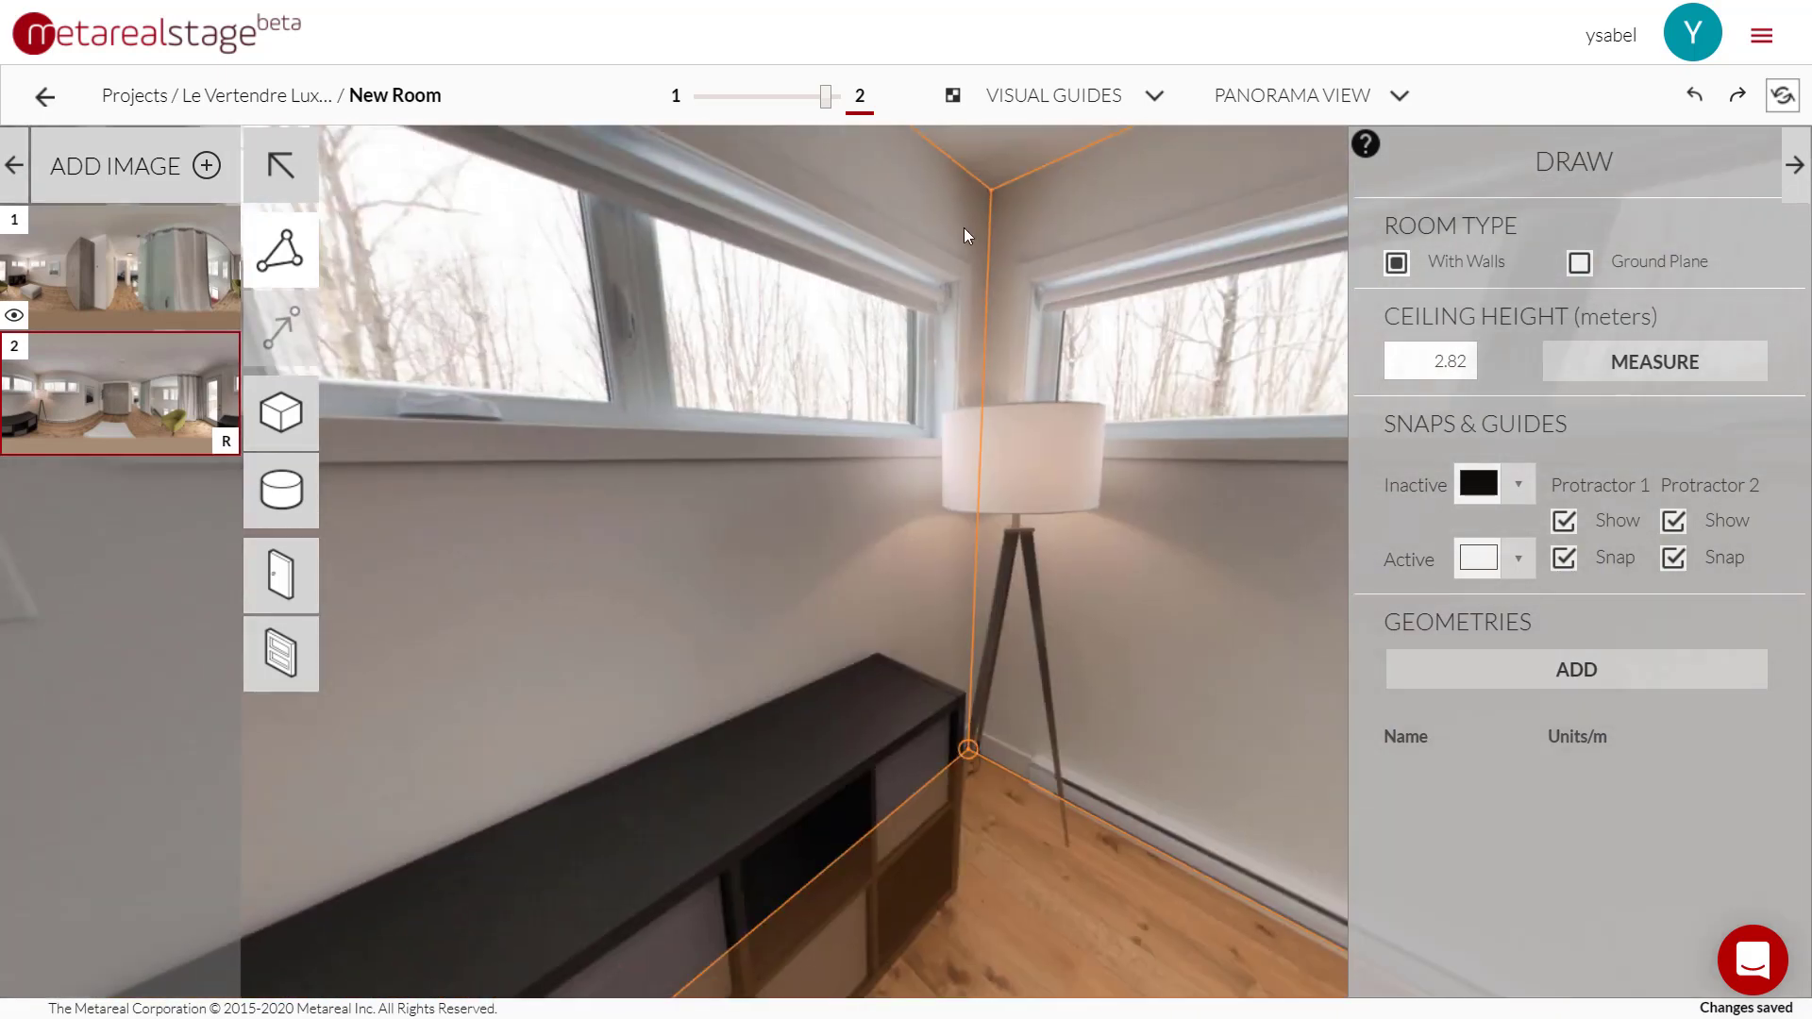
pyautogui.moveTo(746, 347); pyautogui.dragTo(1207, 413)
pyautogui.moveTo(487, 478); pyautogui.dragTo(1007, 510)
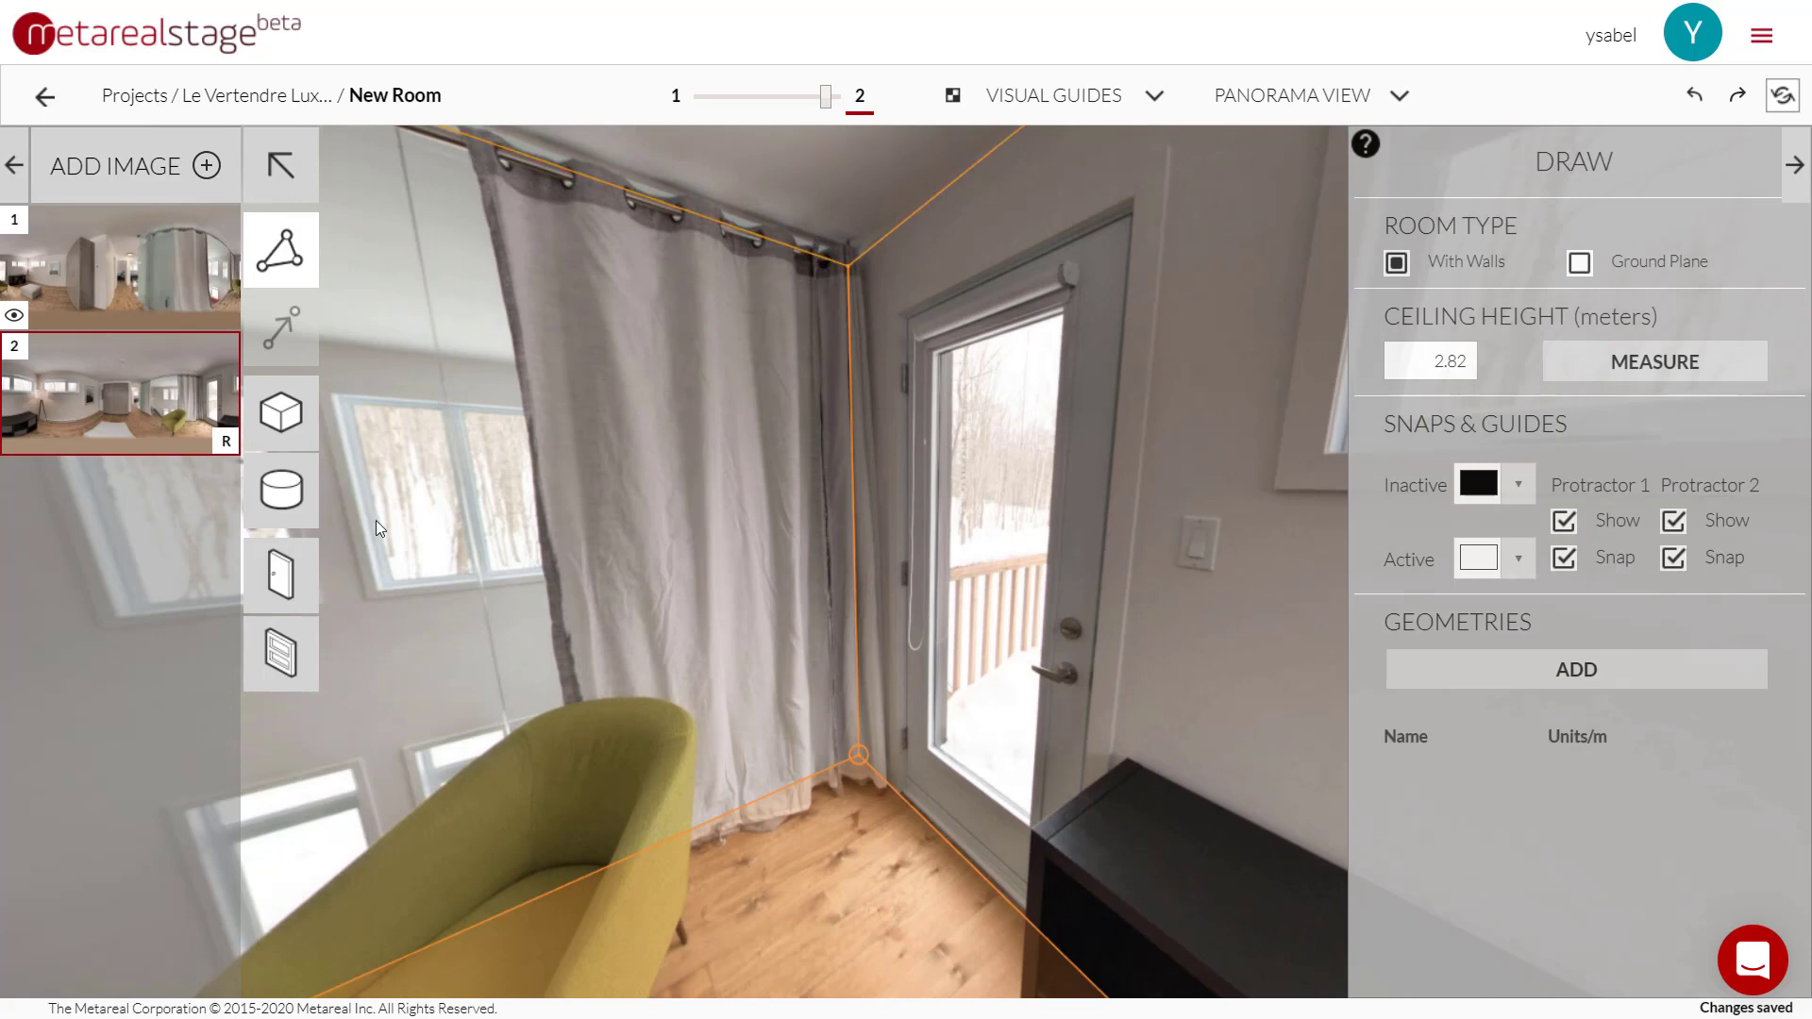
pyautogui.moveTo(376, 519); pyautogui.dragTo(651, 547)
pyautogui.moveTo(463, 553); pyautogui.dragTo(755, 555)
# Step: Leave the Draw tool, show the alignment tools and review the level lines around the room for places needing more
pyautogui.click(312, 194)
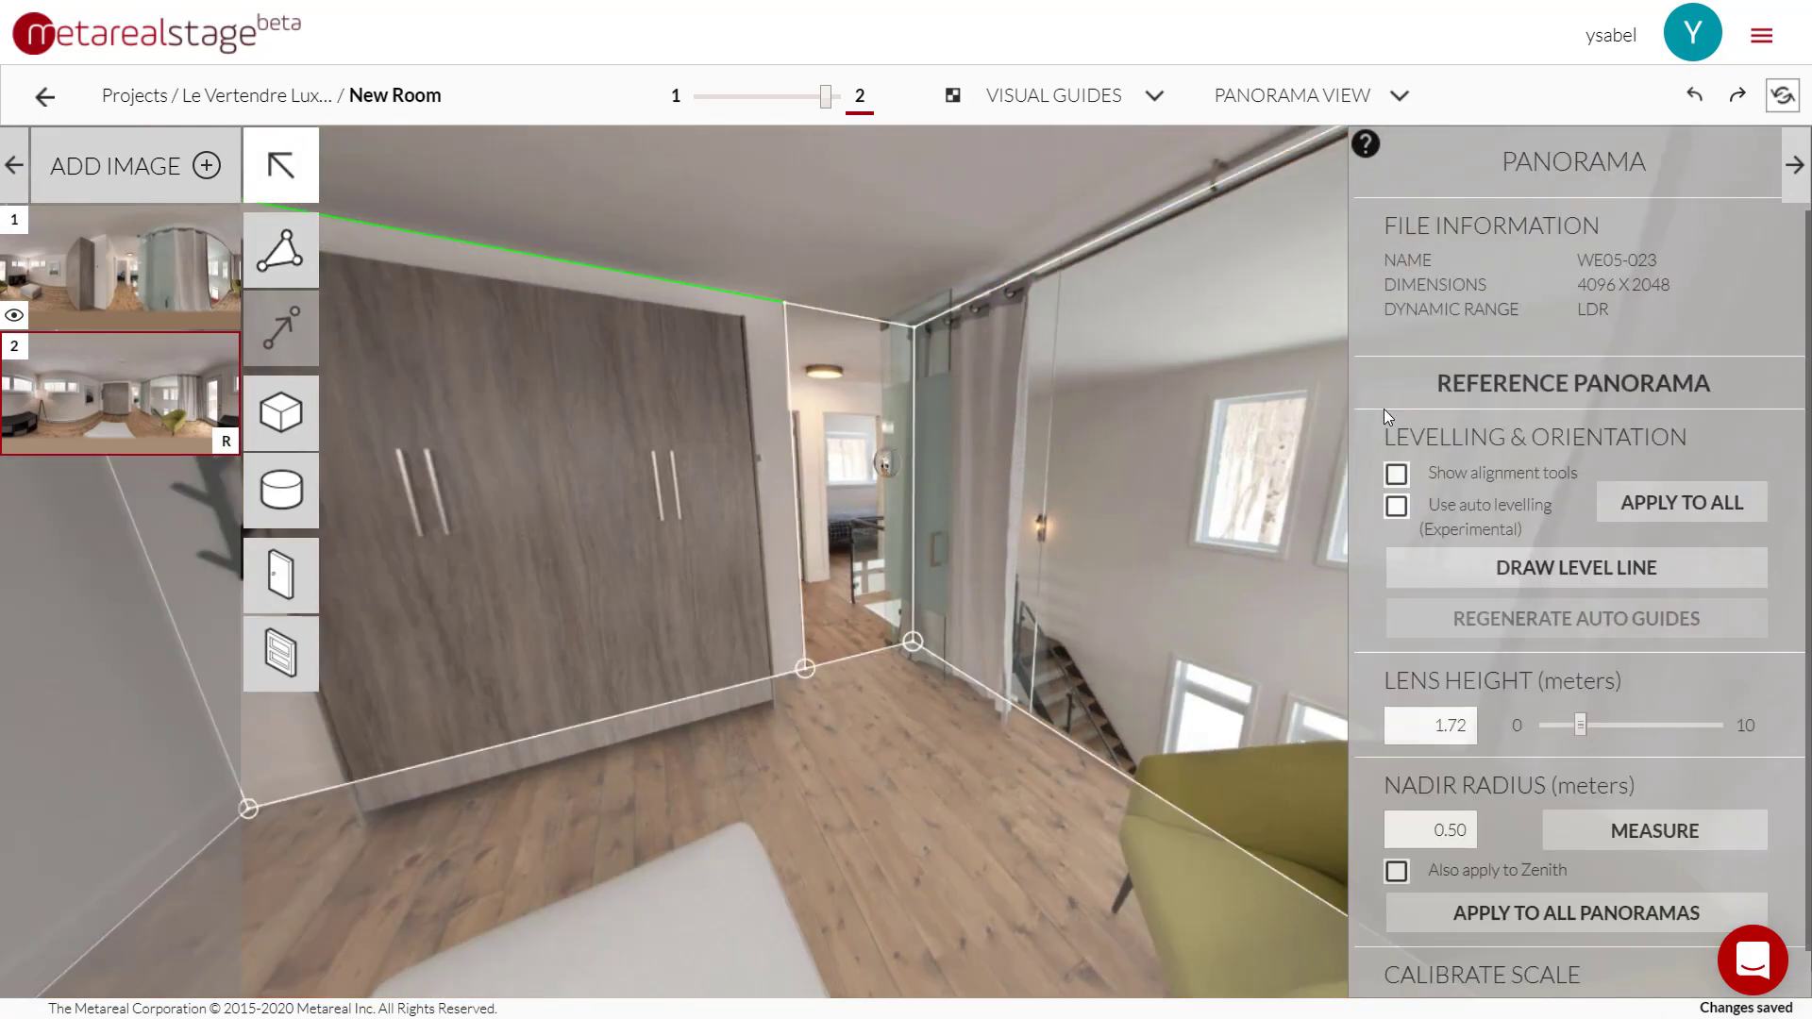
pyautogui.click(1395, 474)
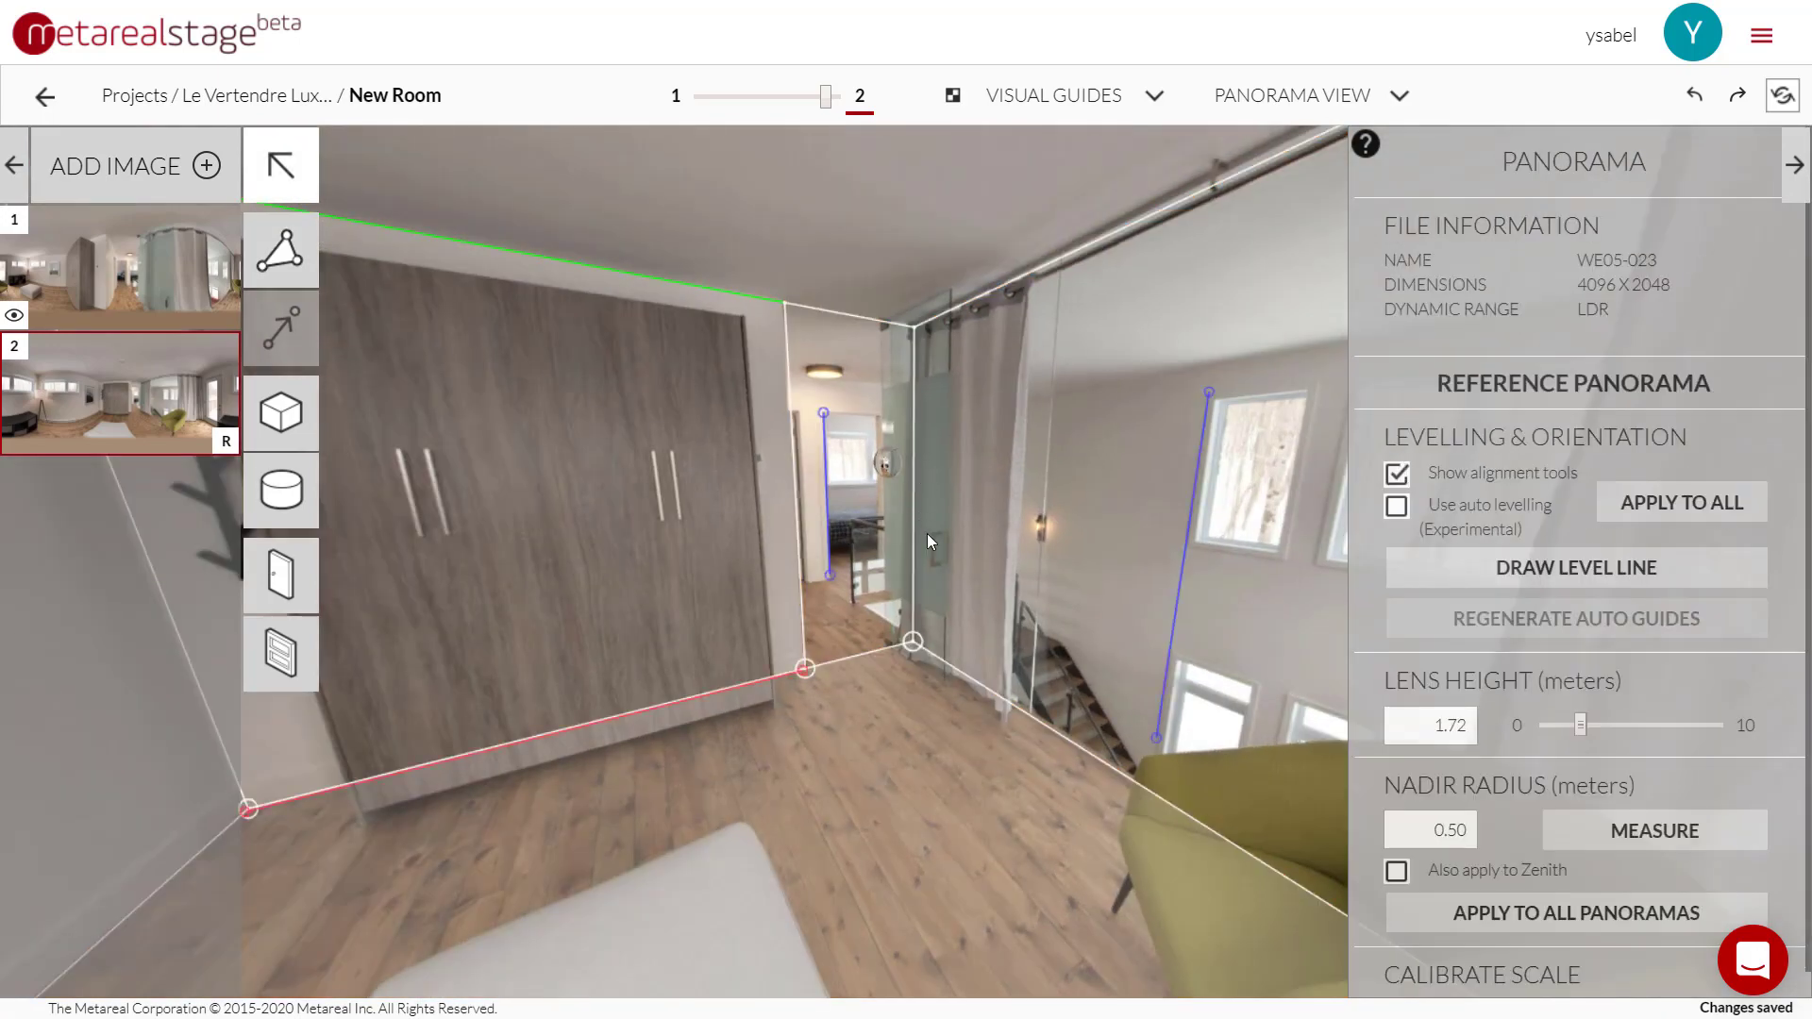
pyautogui.moveTo(730, 564); pyautogui.dragTo(483, 566)
pyautogui.moveTo(979, 582); pyautogui.dragTo(788, 573)
pyautogui.moveTo(962, 628); pyautogui.dragTo(444, 670)
pyautogui.moveTo(1017, 644); pyautogui.dragTo(443, 566)
pyautogui.moveTo(897, 578); pyautogui.dragTo(500, 583)
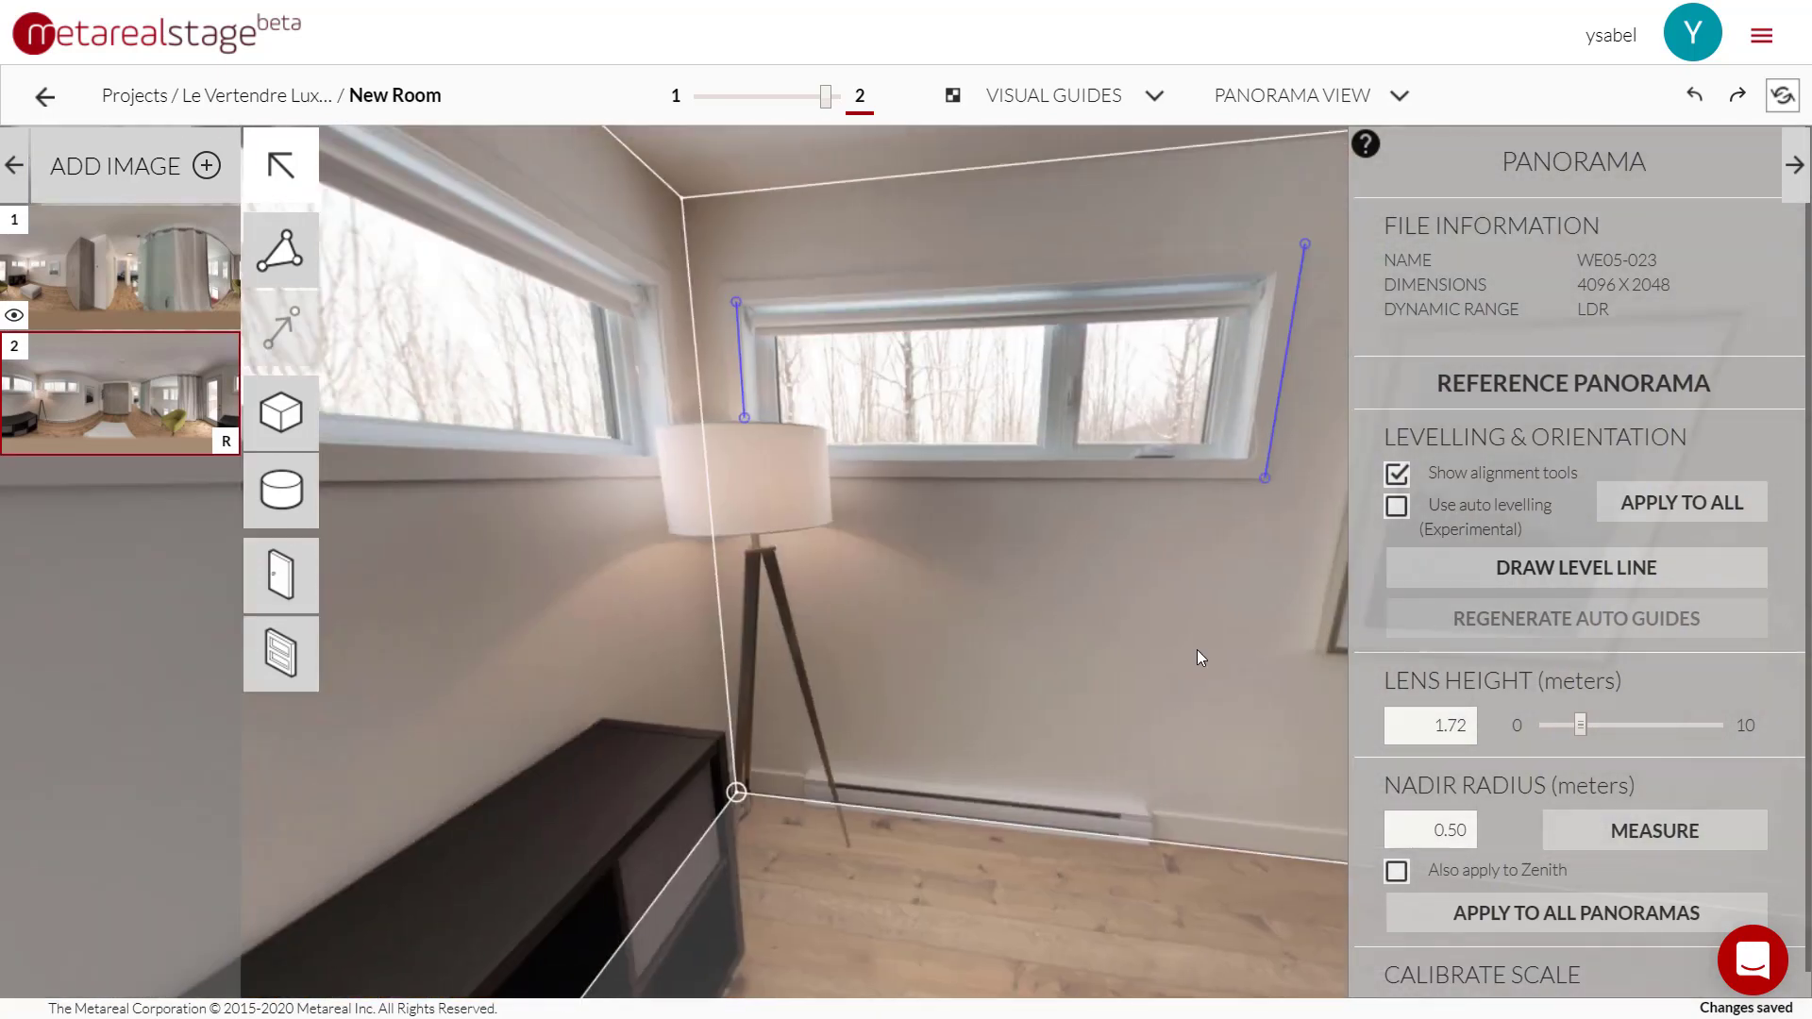
pyautogui.moveTo(1196, 649); pyautogui.dragTo(781, 637)
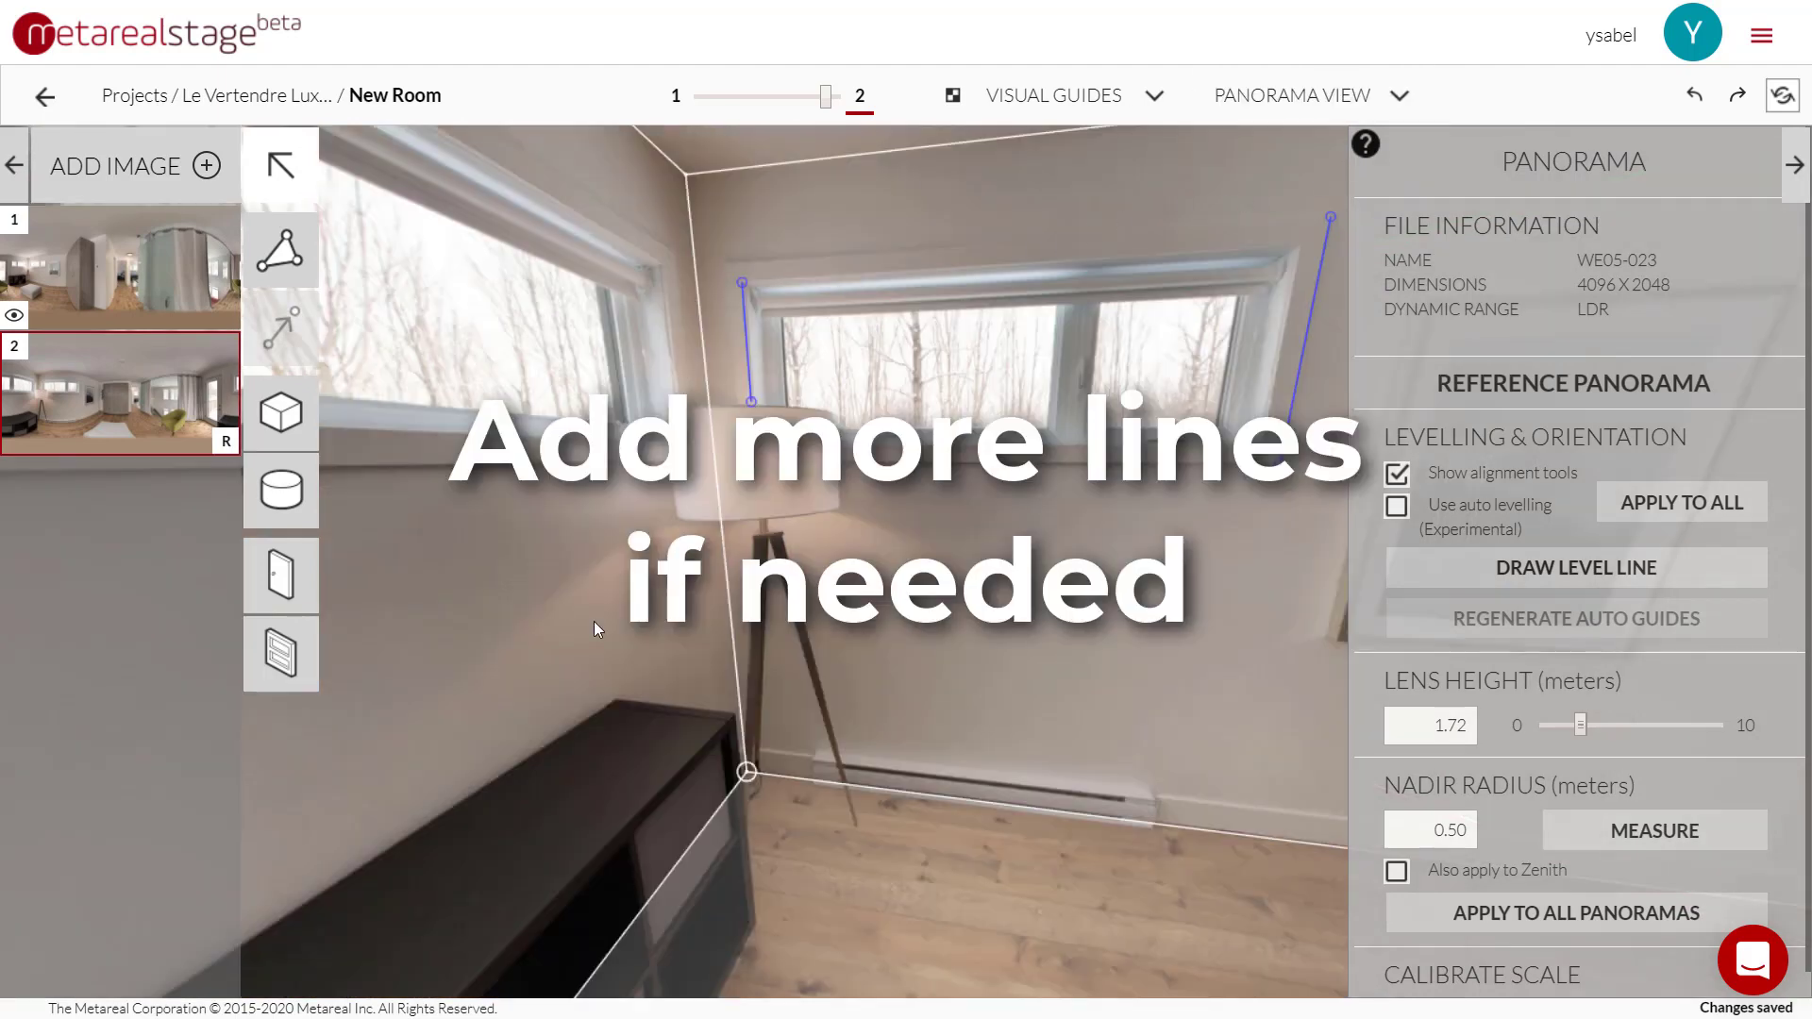
# Step: Check the verticals at the lamp corner in the levelling view, and return to the panorama view
pyautogui.moveTo(594, 622); pyautogui.dragTo(822, 688)
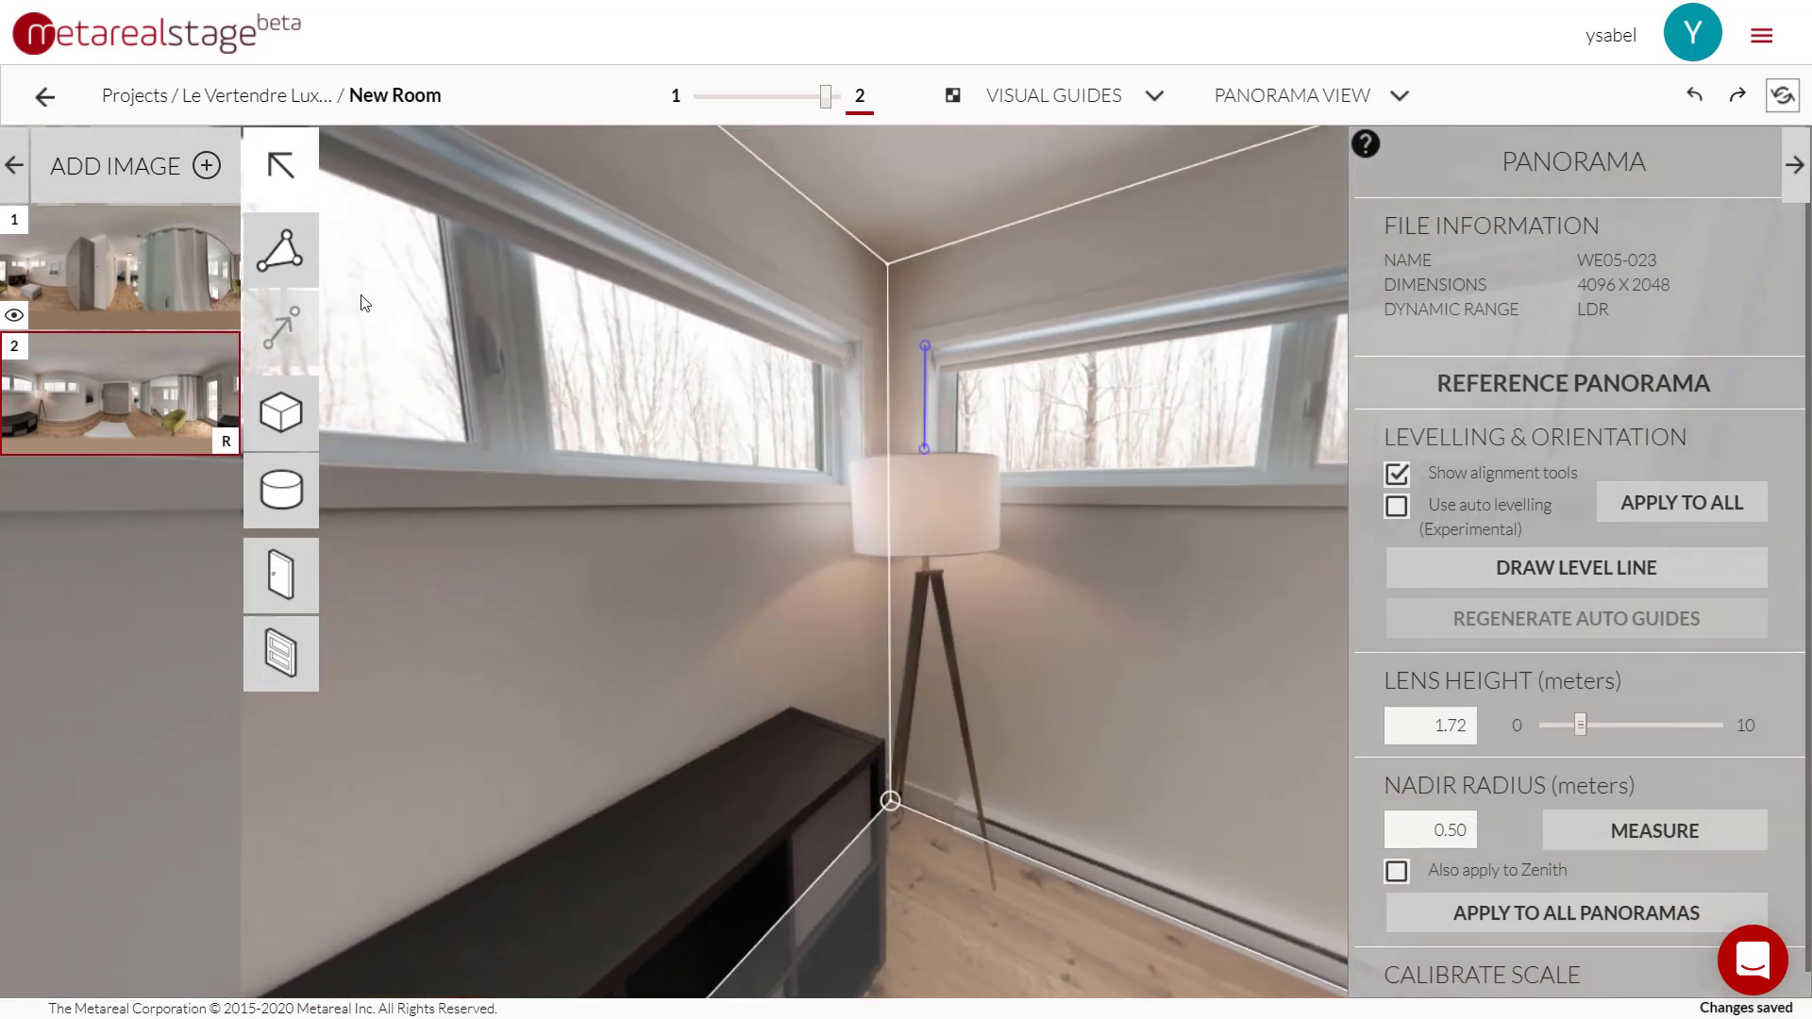
pyautogui.click(1285, 98)
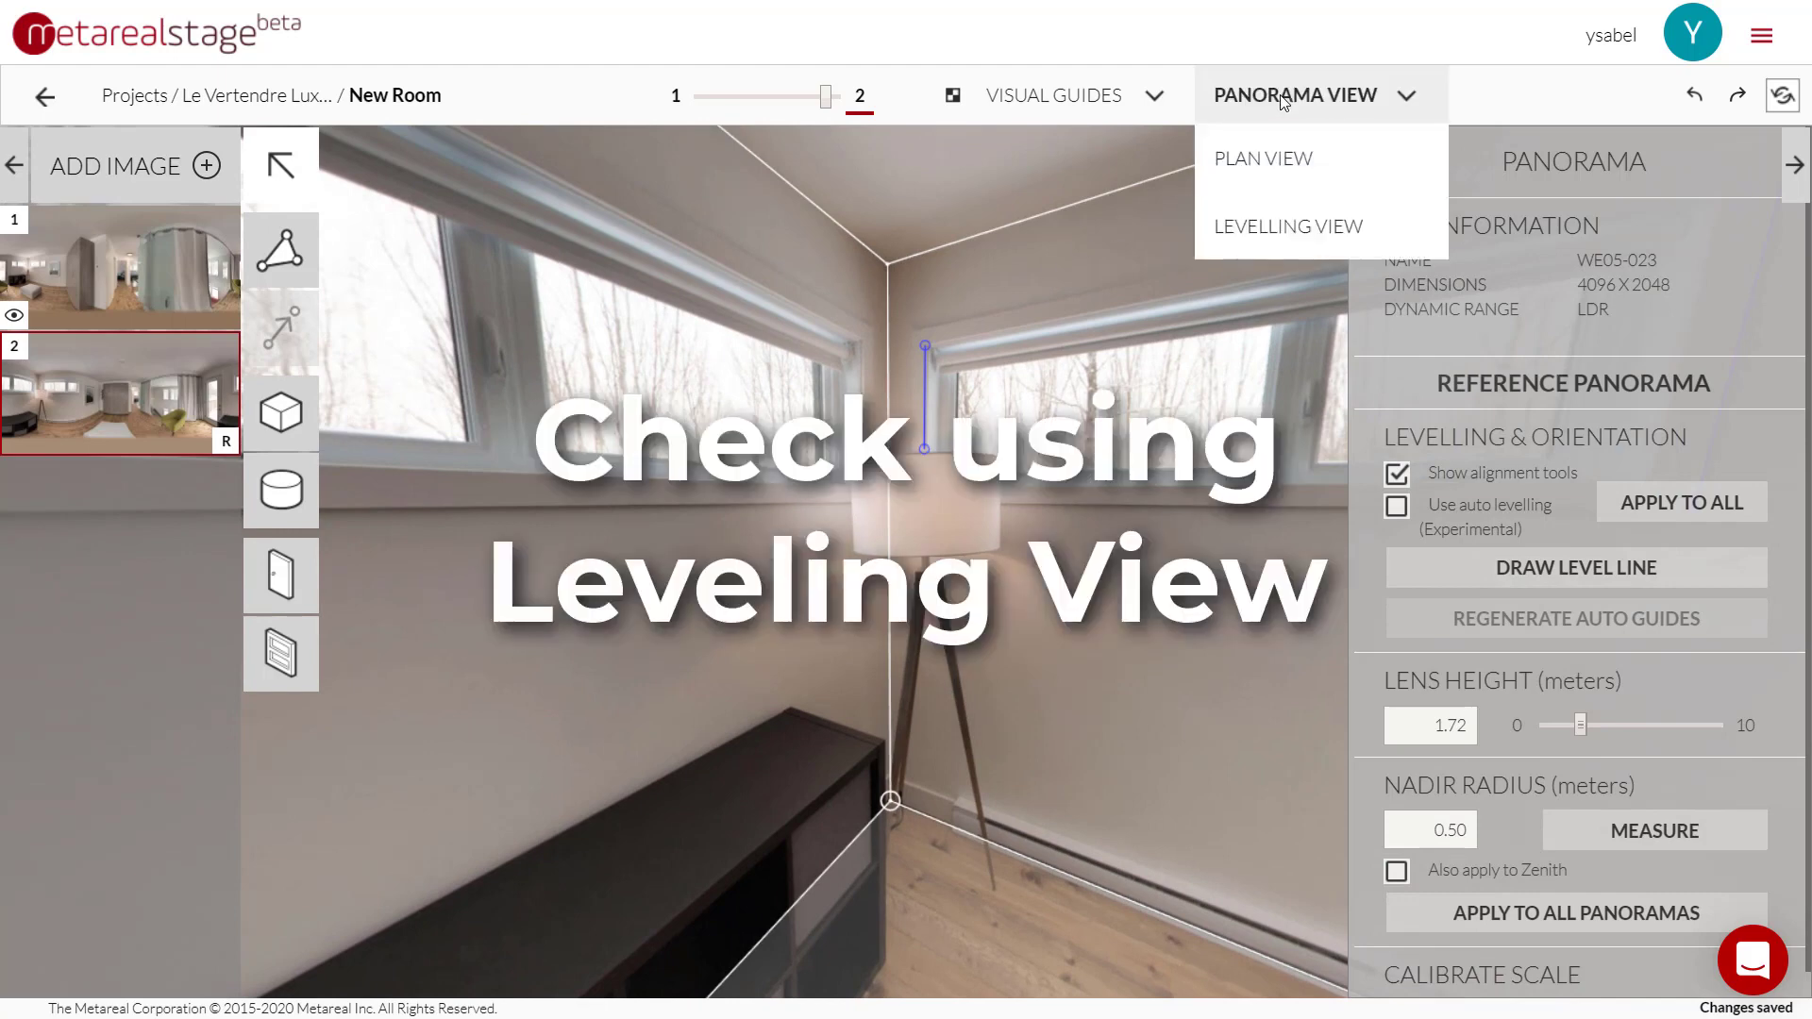
pyautogui.click(1288, 226)
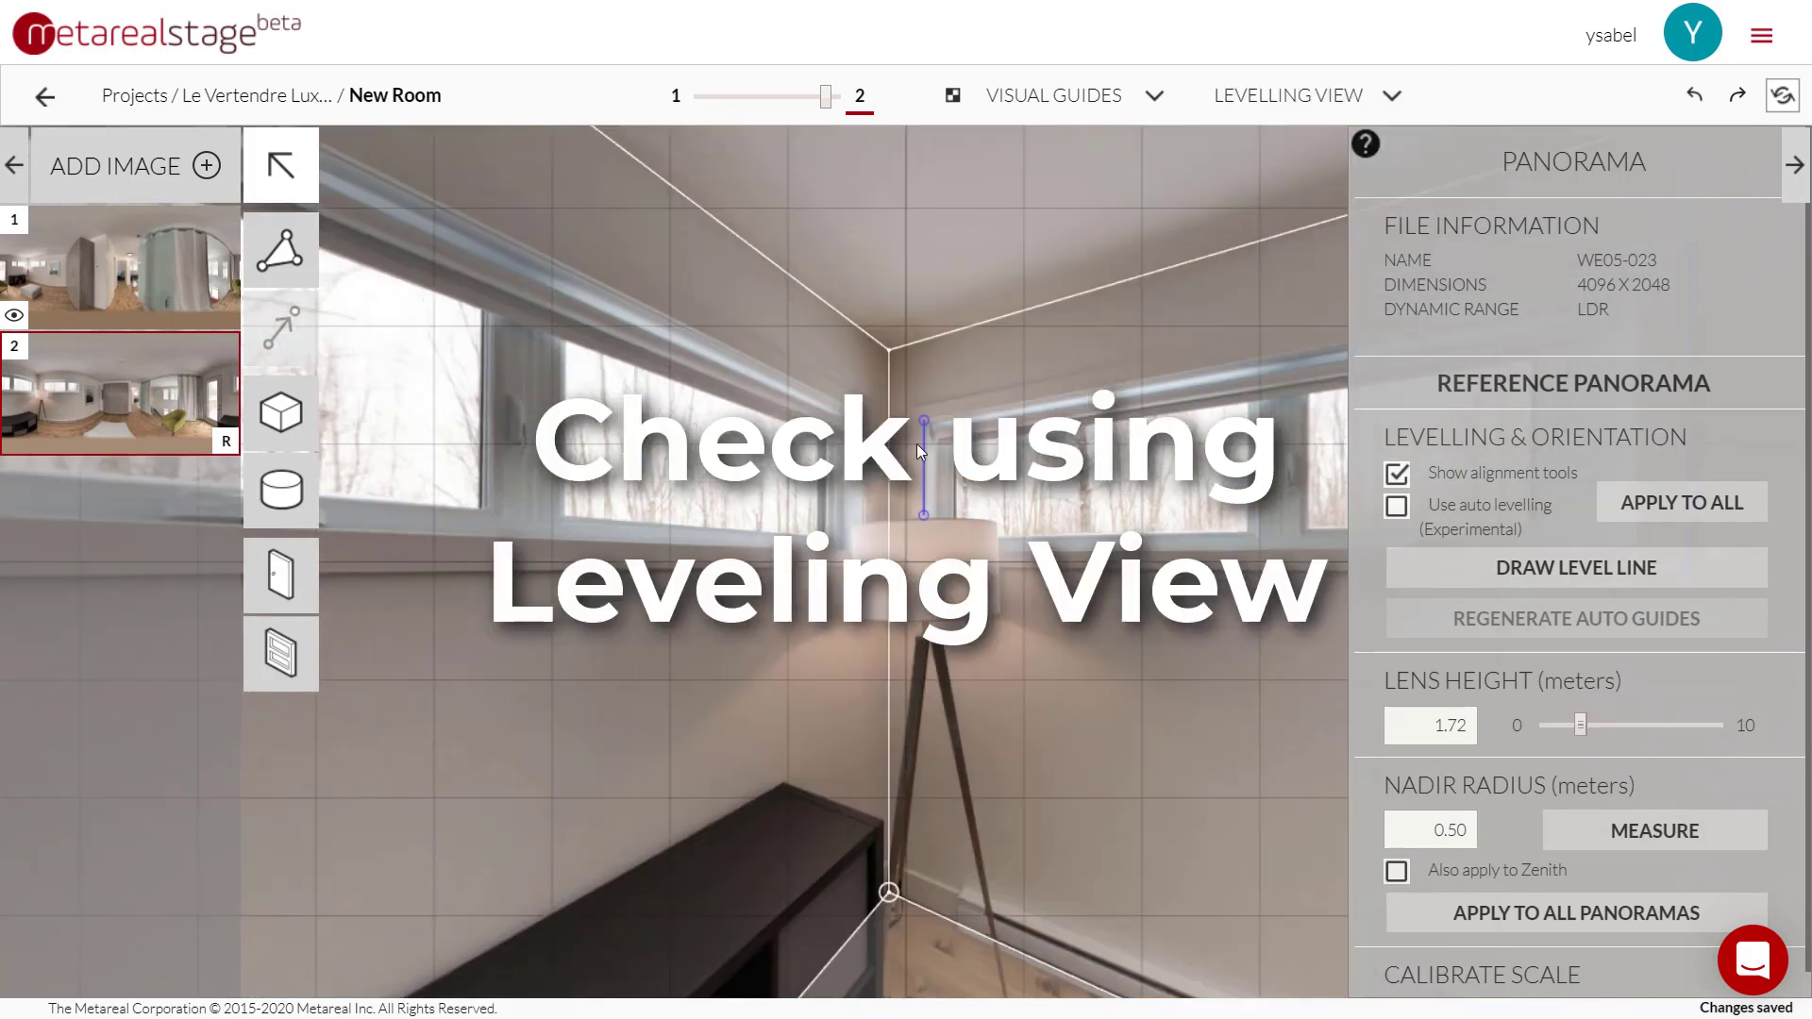
pyautogui.click(1339, 106)
pyautogui.click(1292, 158)
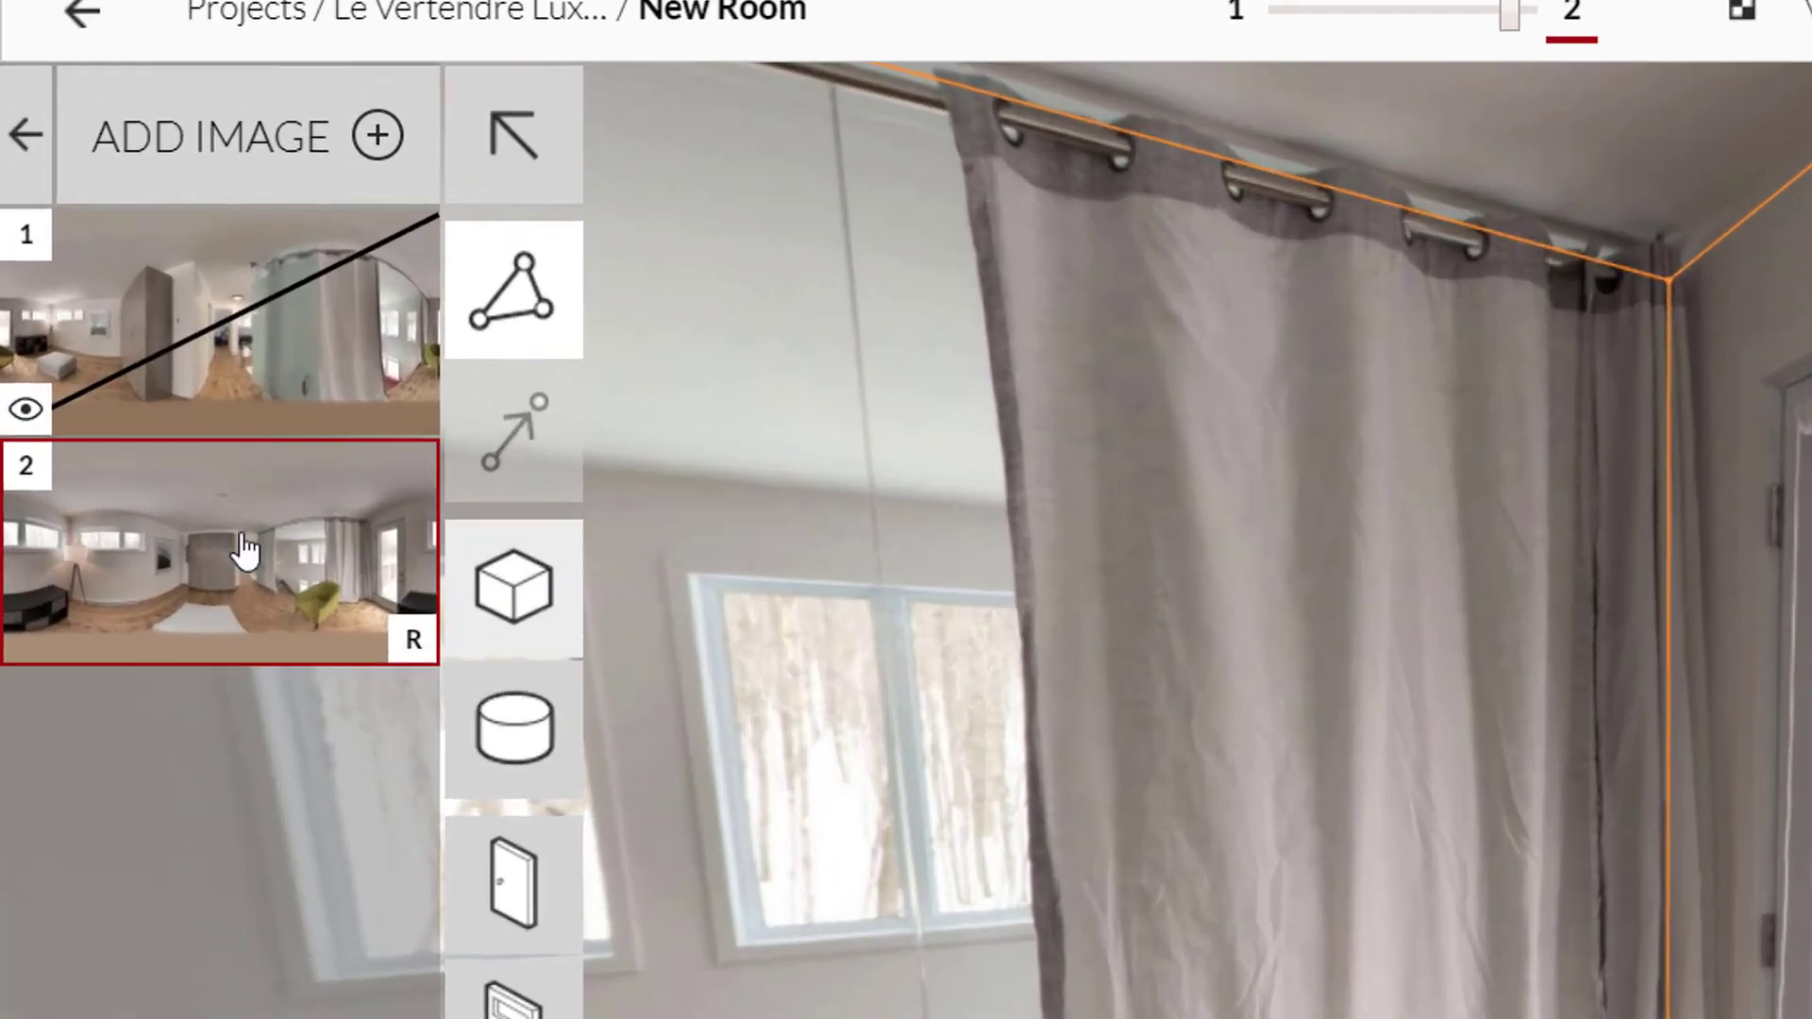
# Step: Select panorama 1 and inspect how the room outline fits its walls and floor edges at the curtains, glass door, lamp and wardrobe
pyautogui.moveTo(239, 577)
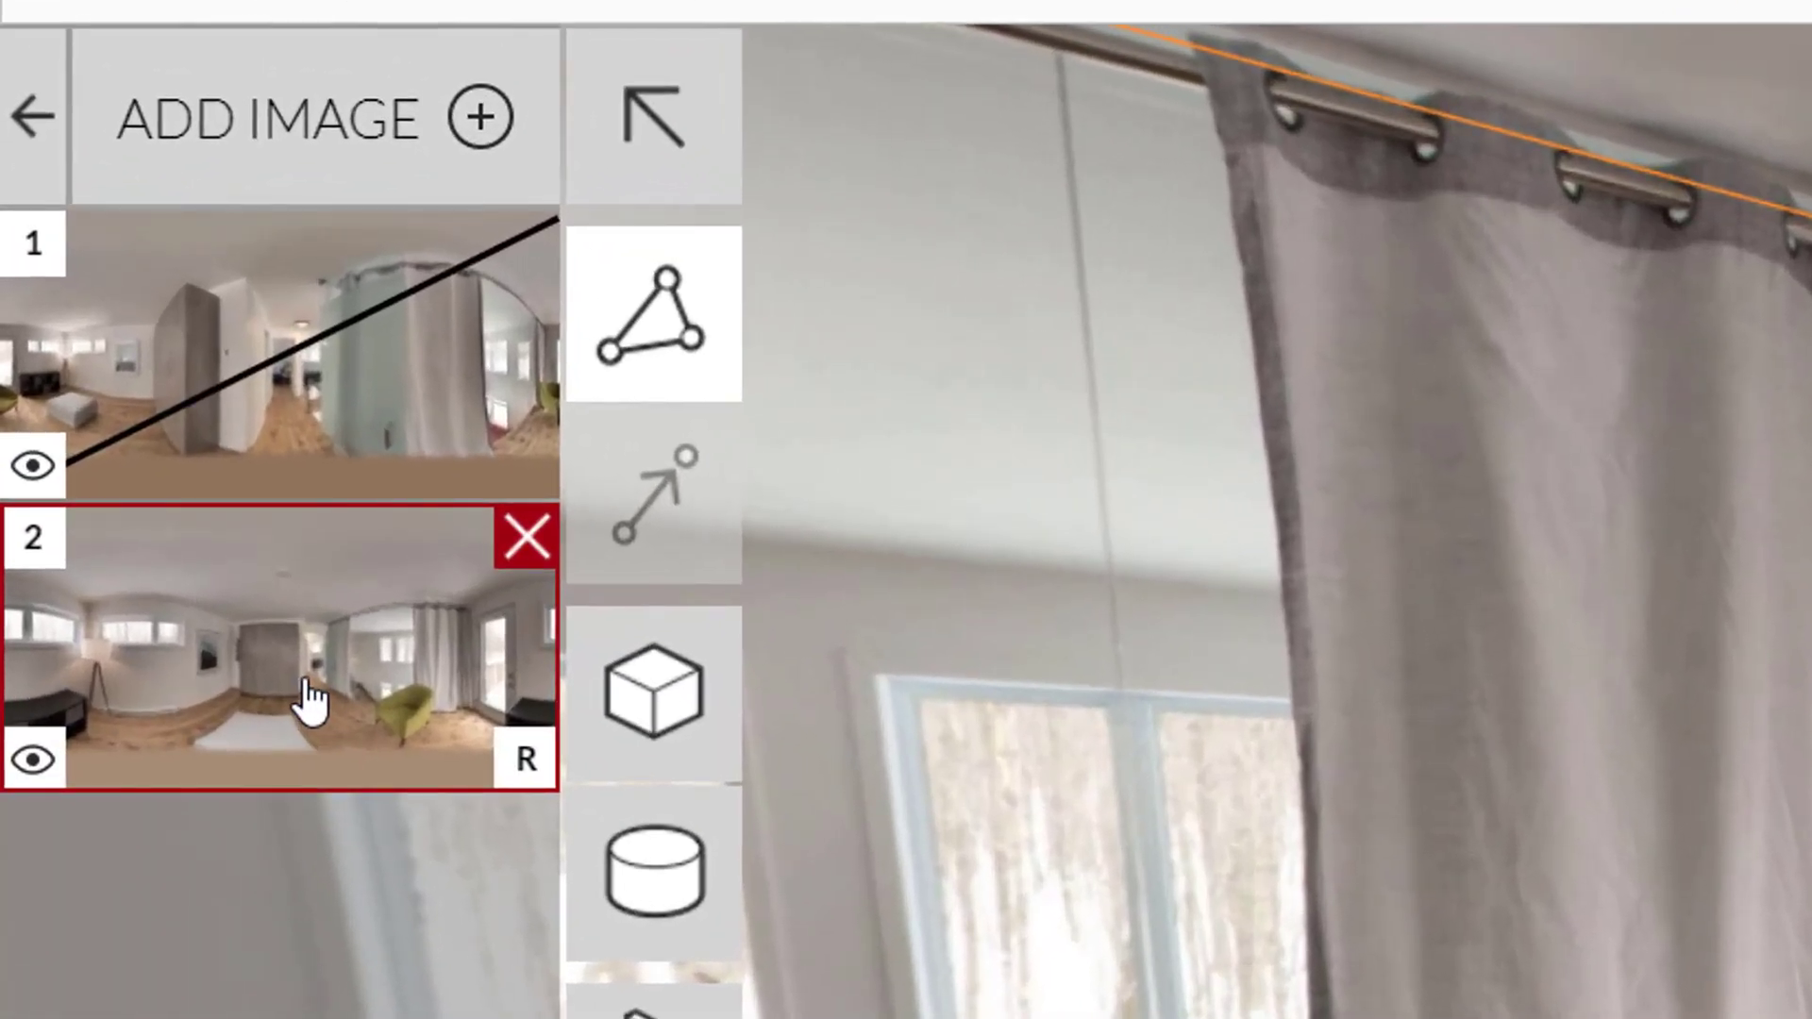
pyautogui.click(326, 387)
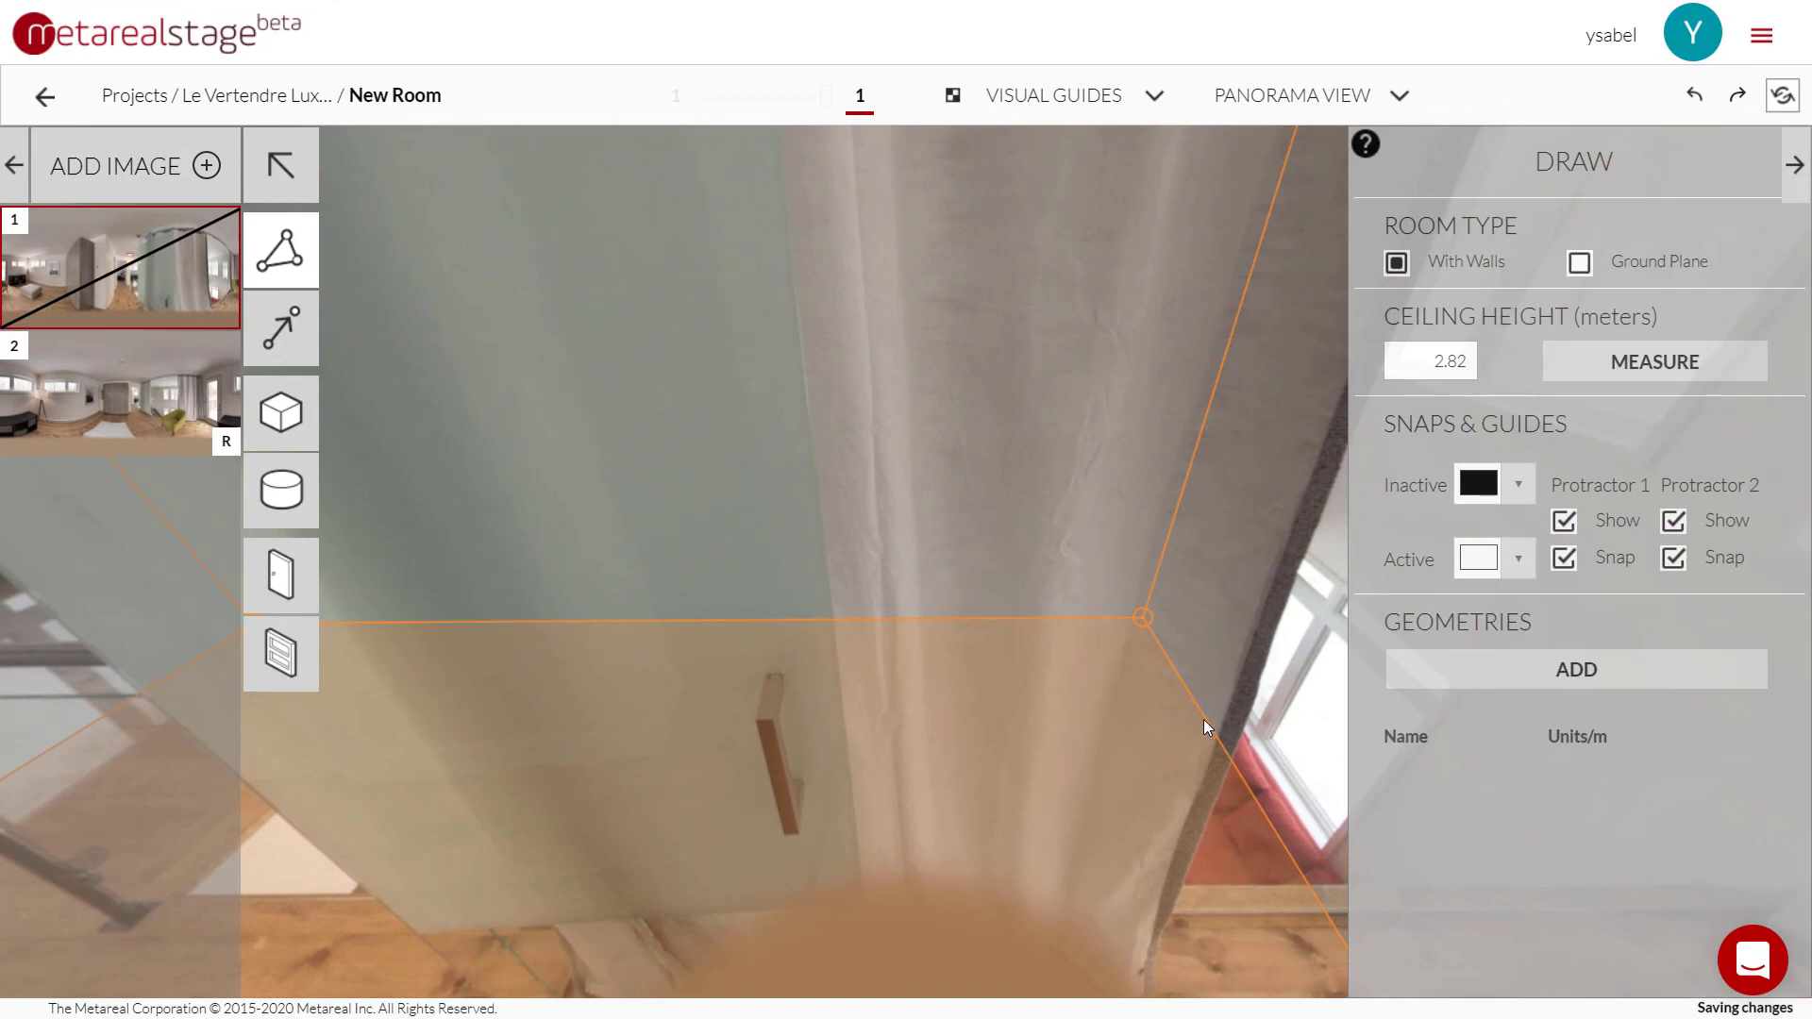
pyautogui.moveTo(1203, 719); pyautogui.dragTo(396, 472)
pyautogui.moveTo(1142, 655); pyautogui.dragTo(490, 651)
pyautogui.moveTo(1127, 597); pyautogui.dragTo(528, 618)
pyautogui.moveTo(1135, 559); pyautogui.dragTo(748, 626)
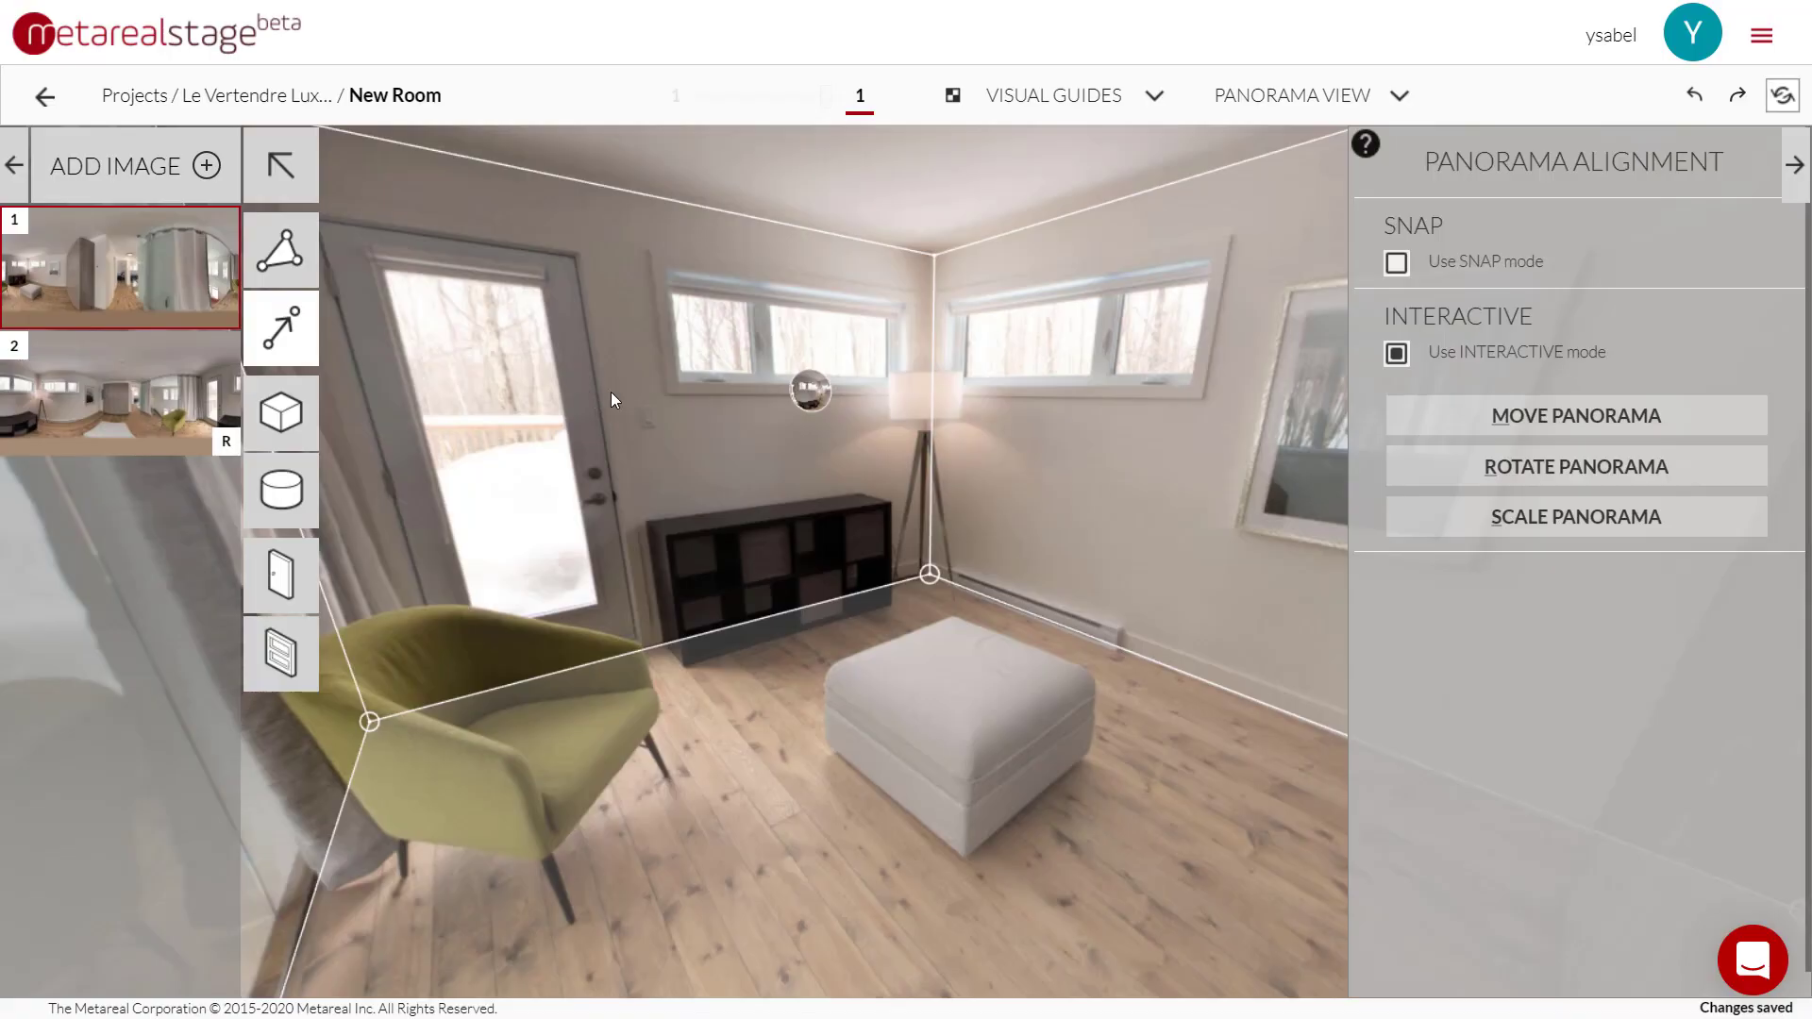
pyautogui.moveTo(610, 393); pyautogui.dragTo(981, 398)
pyautogui.moveTo(1025, 518); pyautogui.dragTo(604, 529)
pyautogui.moveTo(1178, 477); pyautogui.dragTo(641, 415)
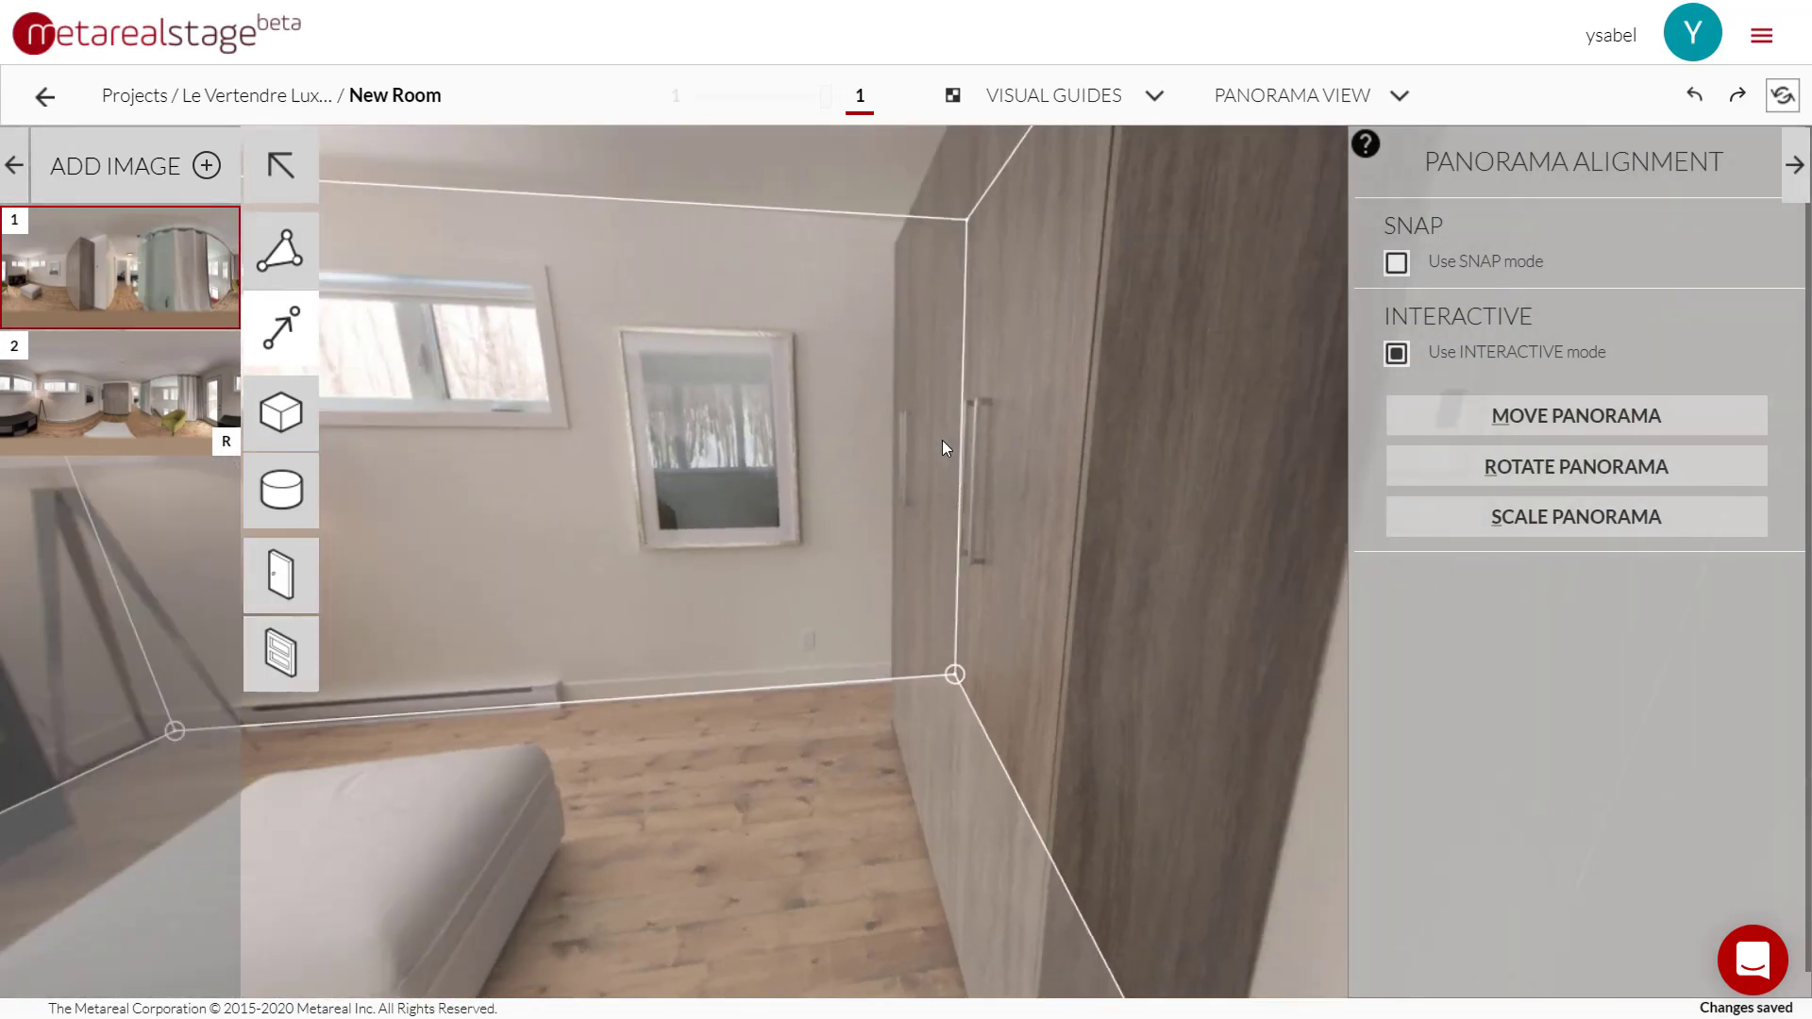
pyautogui.moveTo(942, 440); pyautogui.dragTo(1557, 581)
pyautogui.moveTo(472, 790); pyautogui.dragTo(1415, 632)
pyautogui.moveTo(423, 426); pyautogui.dragTo(557, 311)
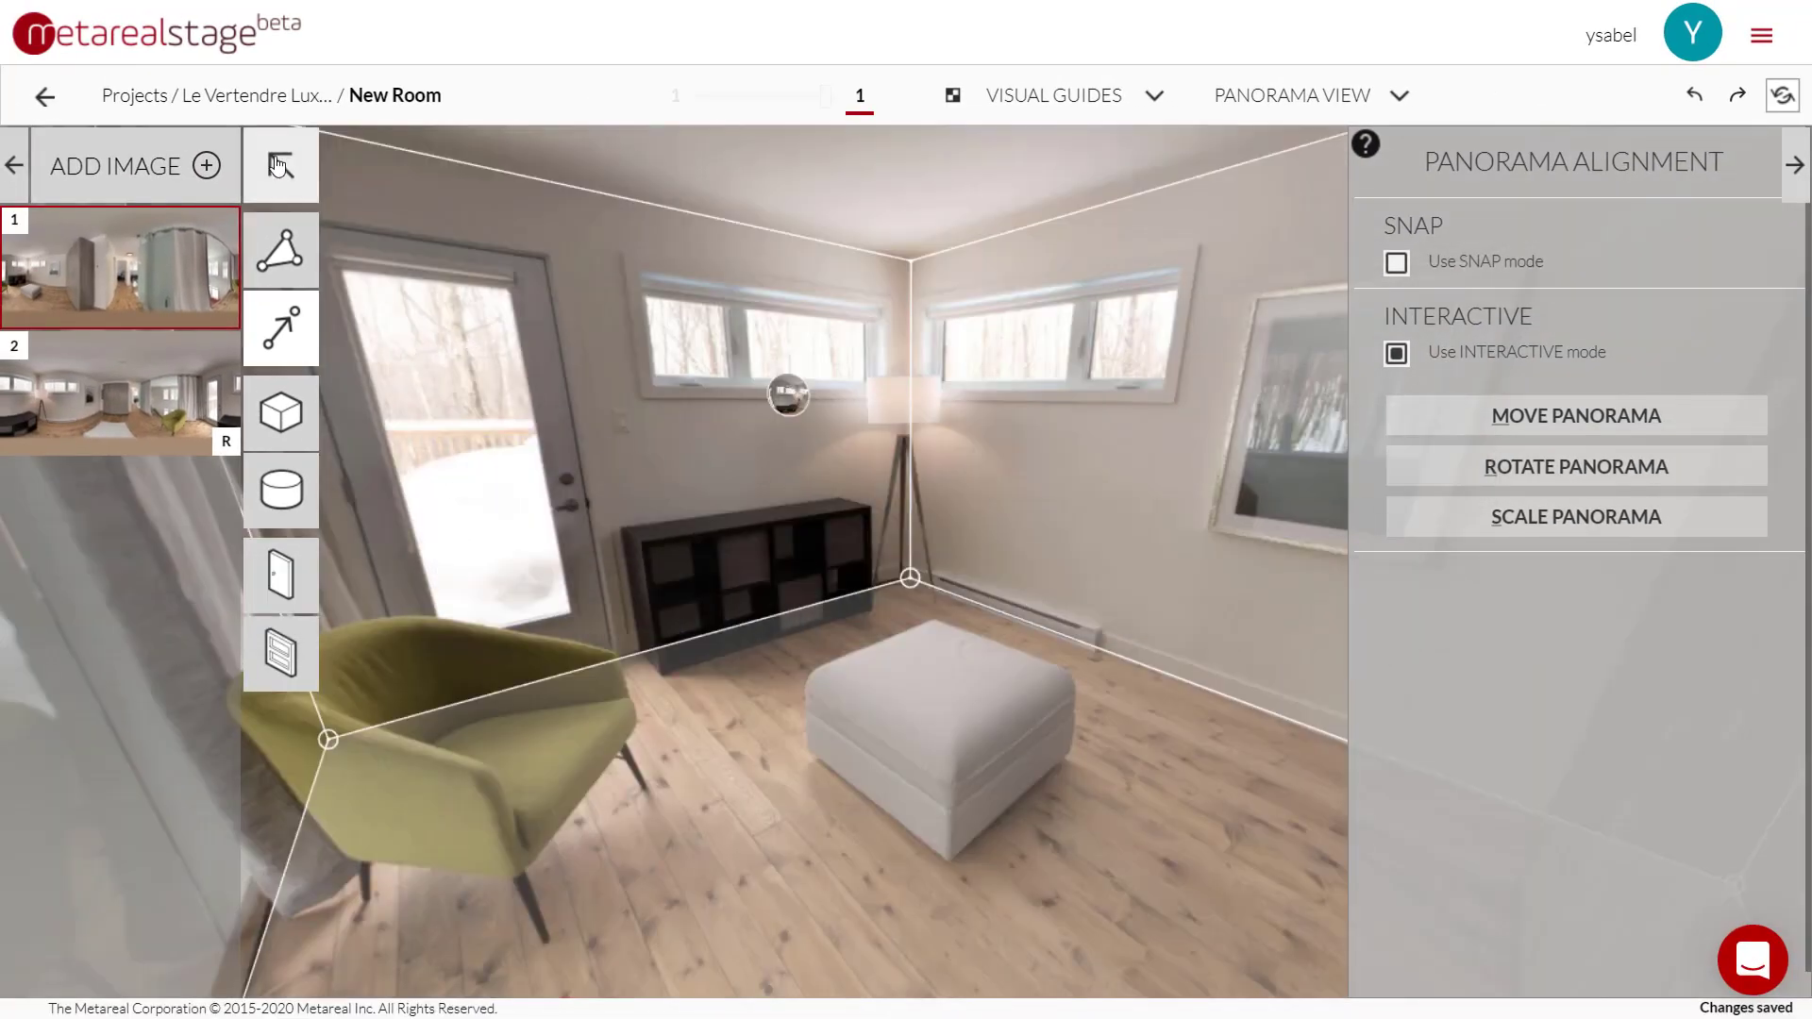
# Step: Leave the Panorama Alignment tool, show panorama 1's alignment tools and add a level line along the glass door's frame beside the shelf
pyautogui.click(276, 166)
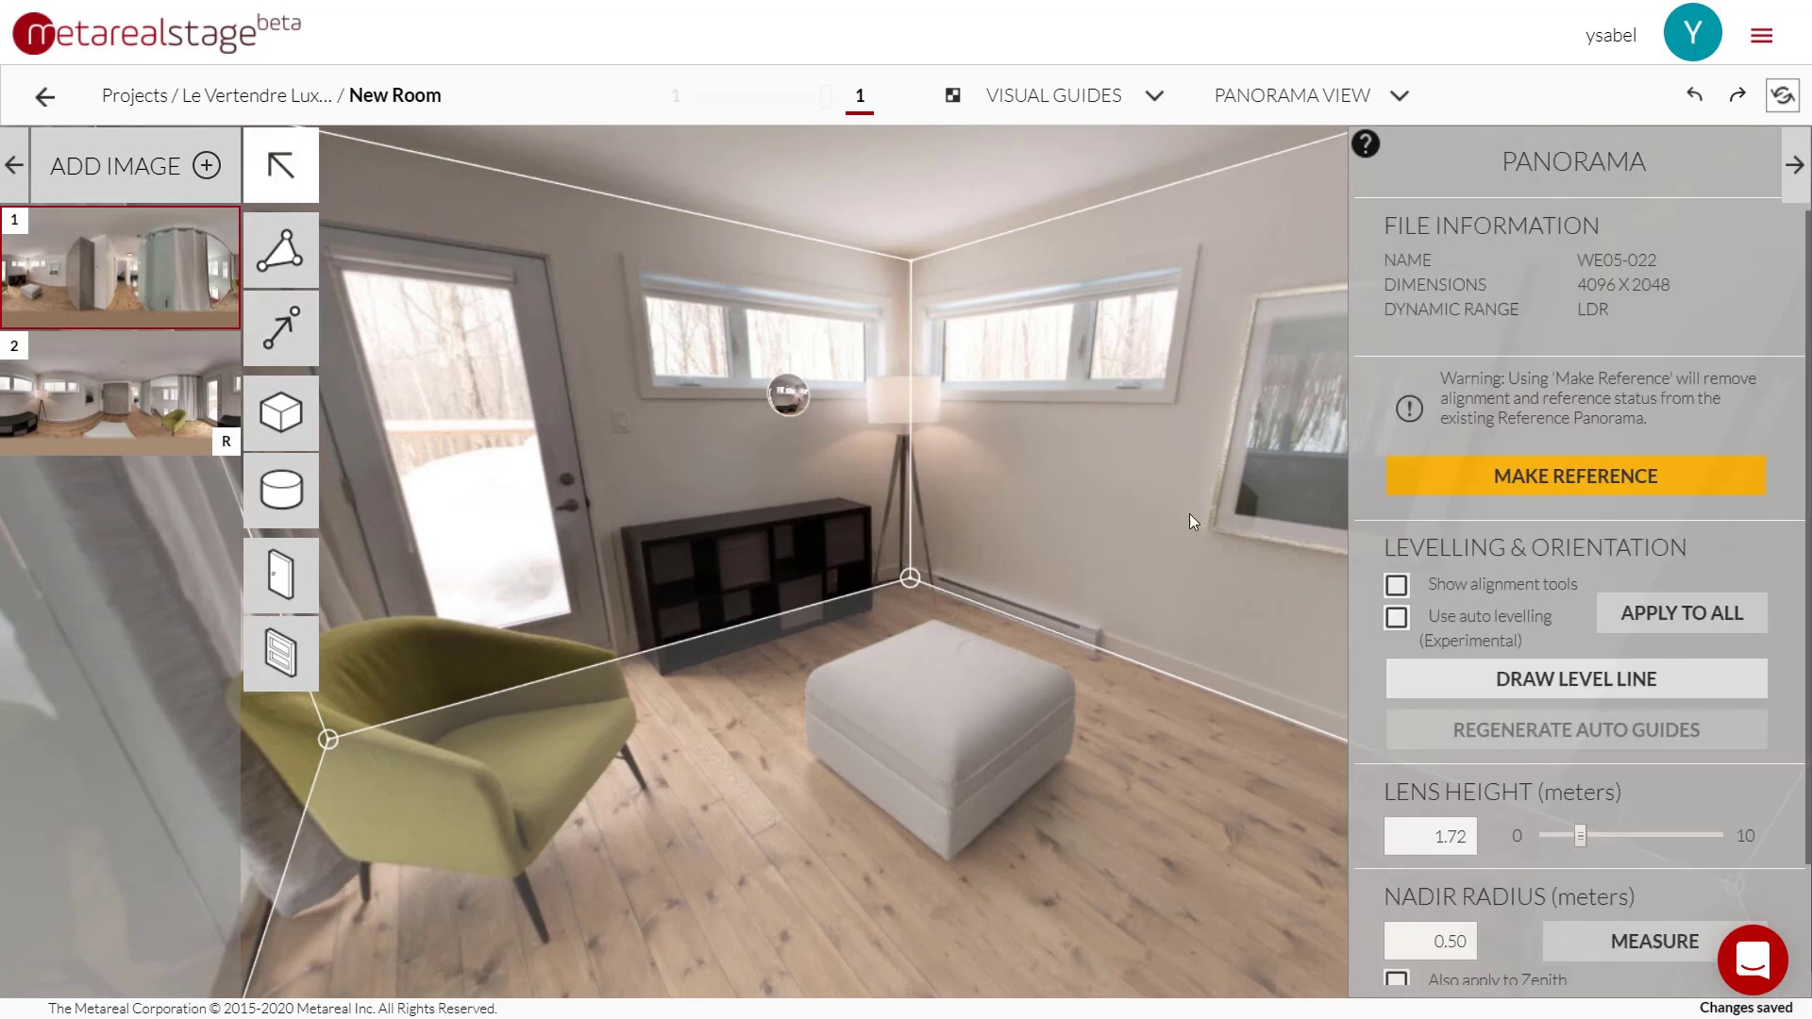
pyautogui.click(1396, 585)
pyautogui.scroll(5, 563, 404)
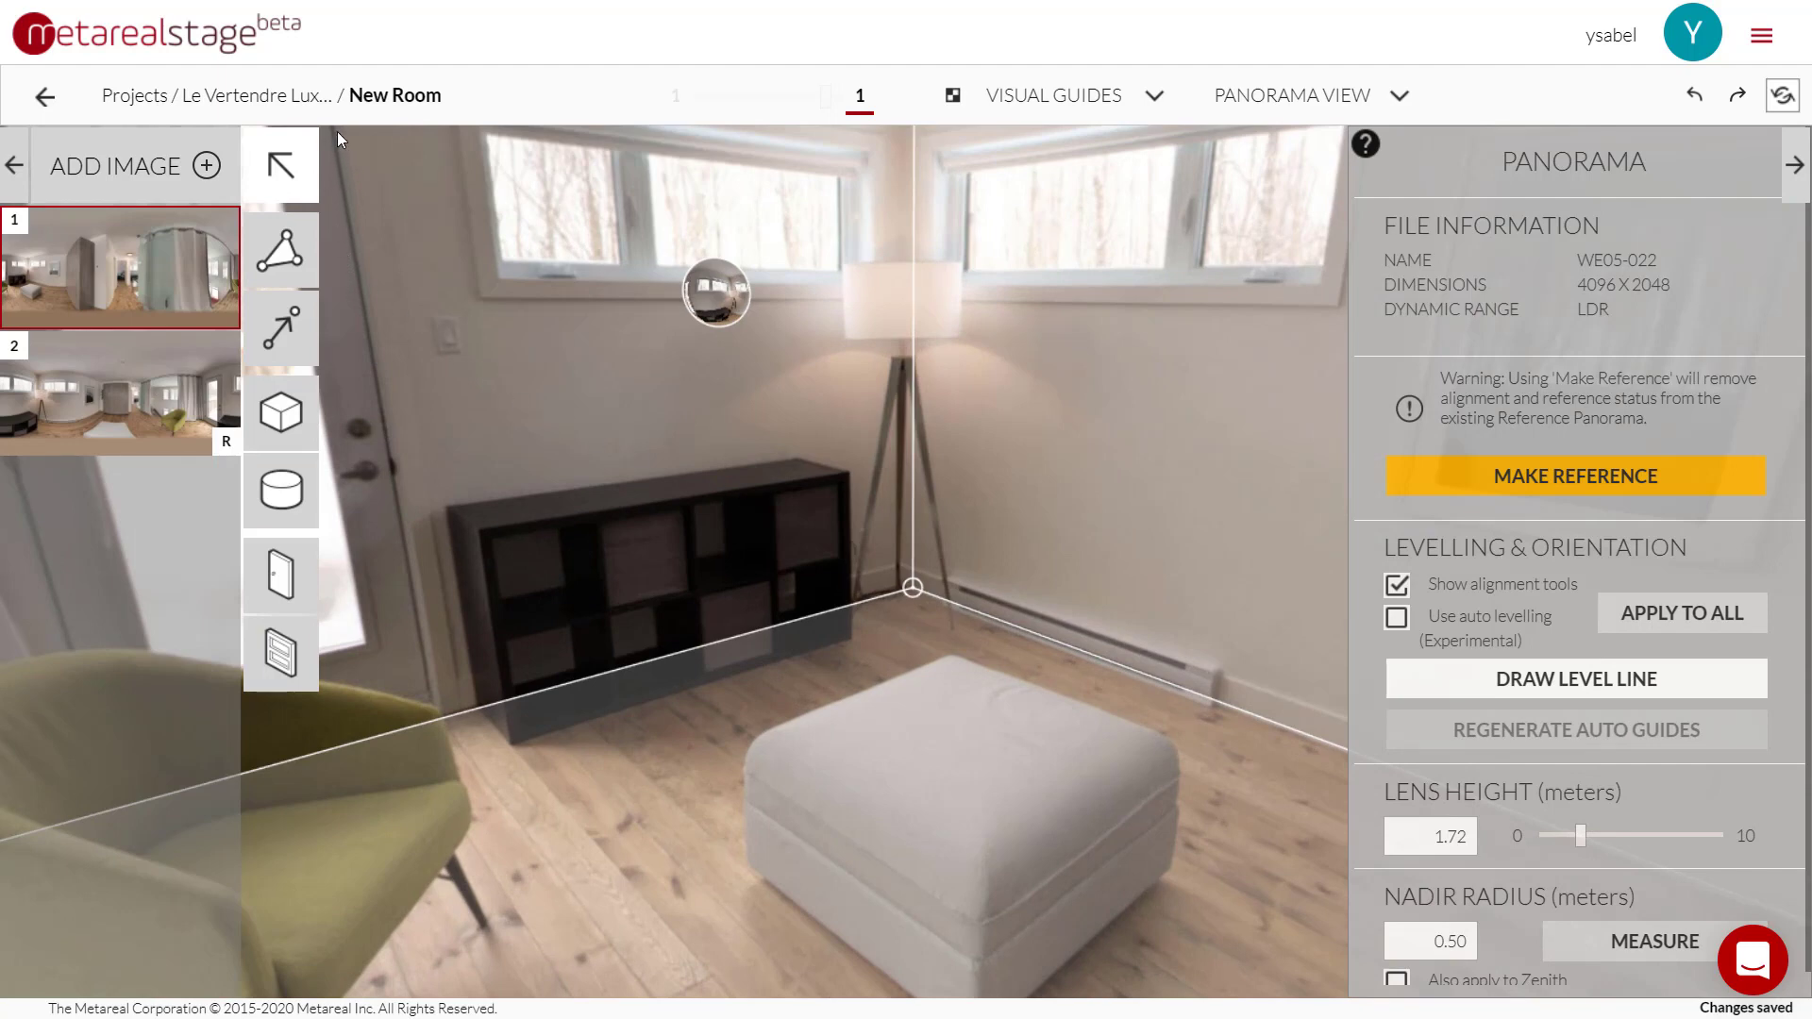
pyautogui.moveTo(332, 127); pyautogui.dragTo(430, 683)
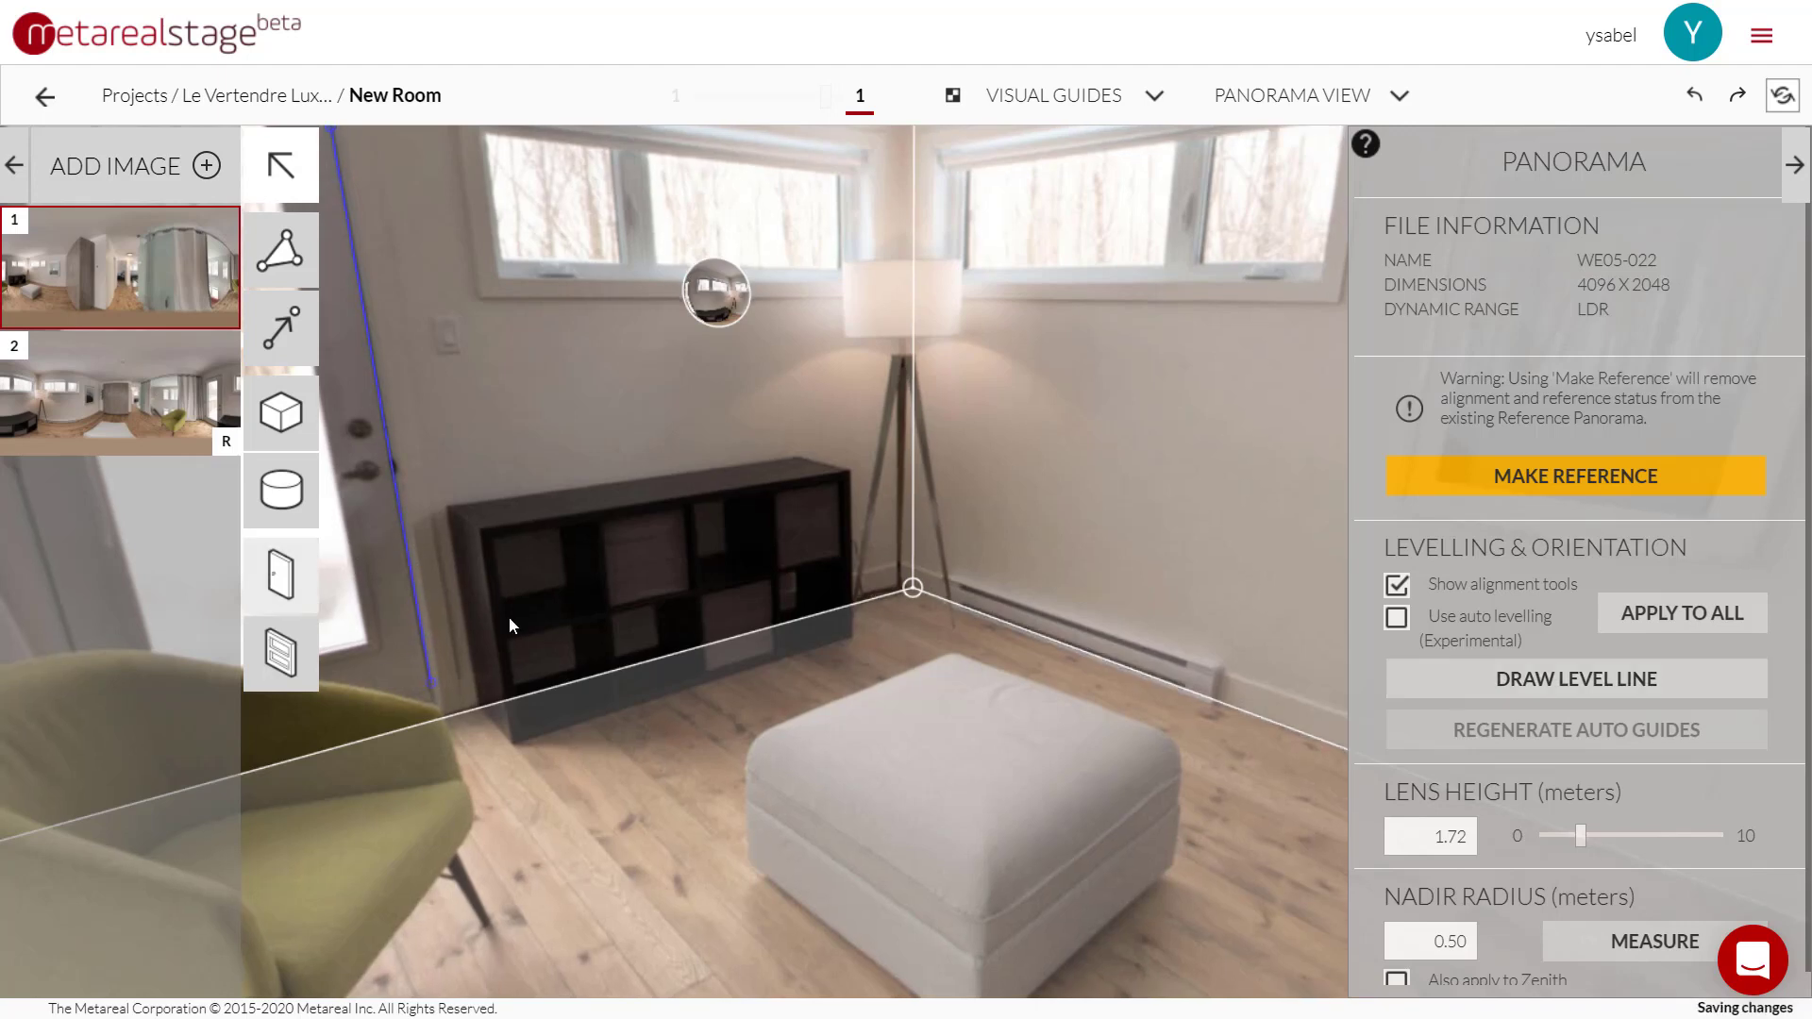
# Step: Draw a level line along the edge of the windows seen past the curtain, and fine-tune its upper end
pyautogui.moveTo(564, 485); pyautogui.dragTo(1302, 548)
pyautogui.moveTo(551, 590); pyautogui.dragTo(901, 629)
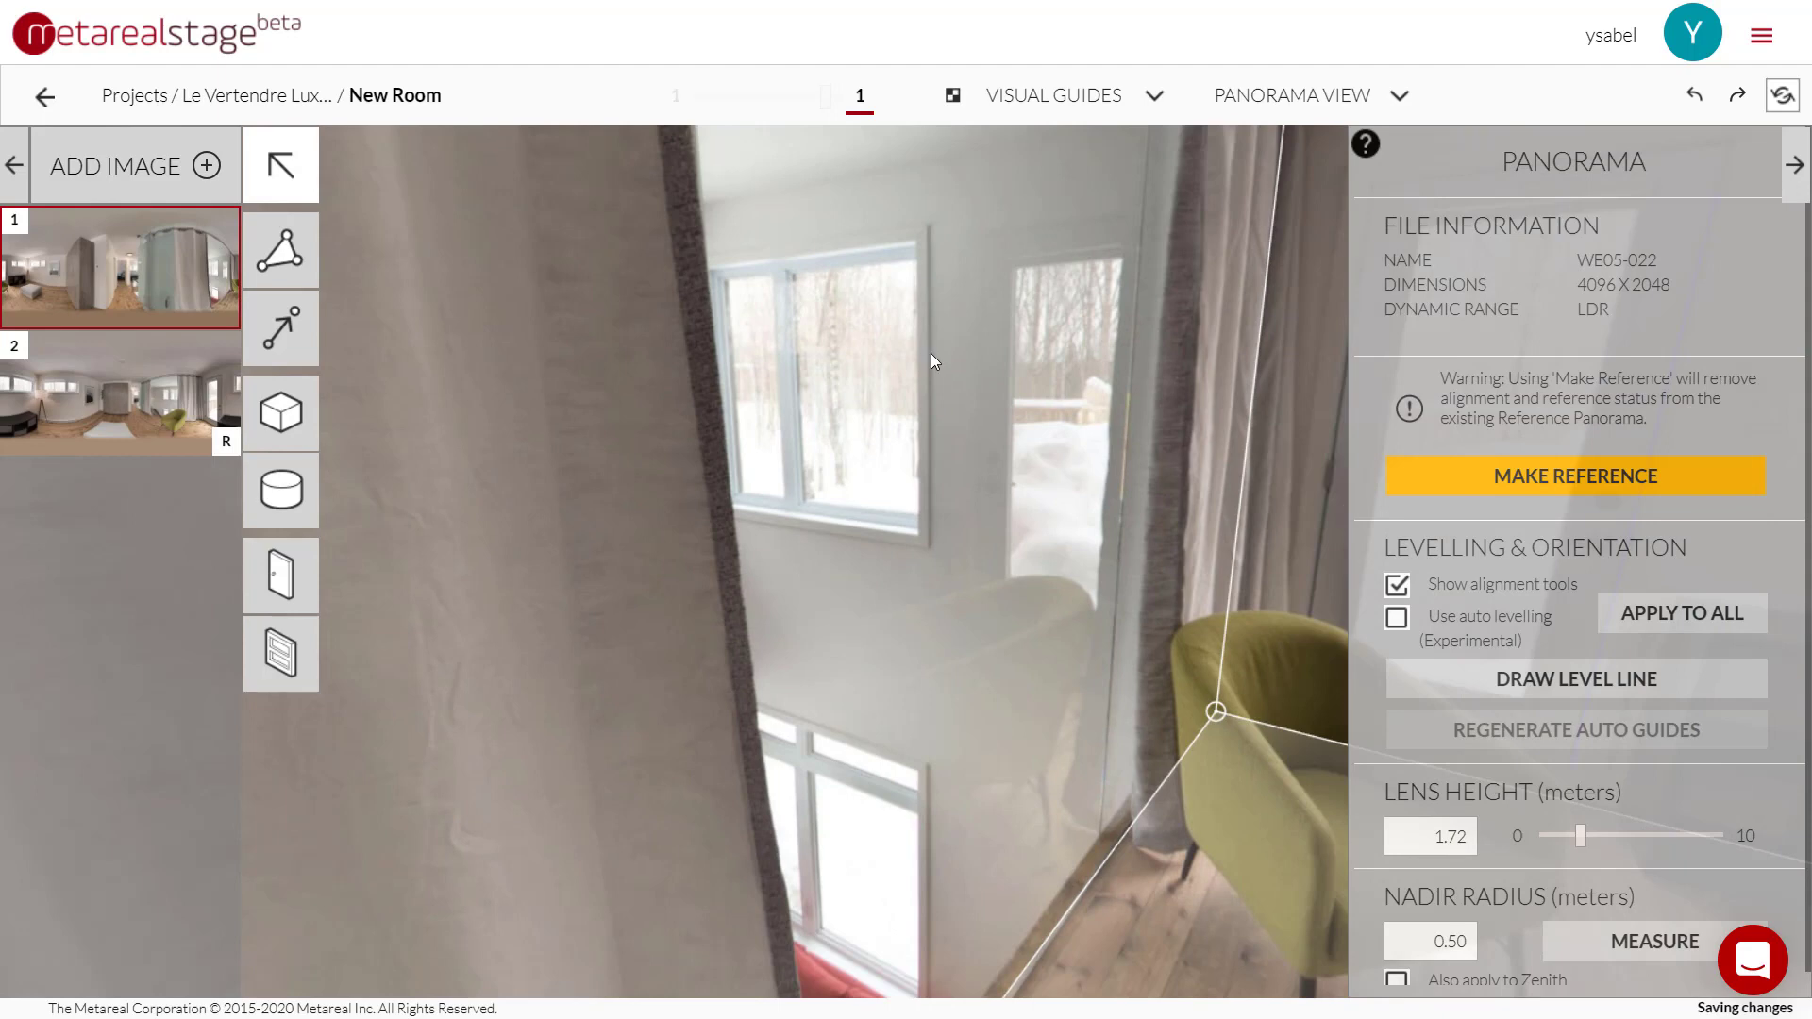
pyautogui.click(1438, 690)
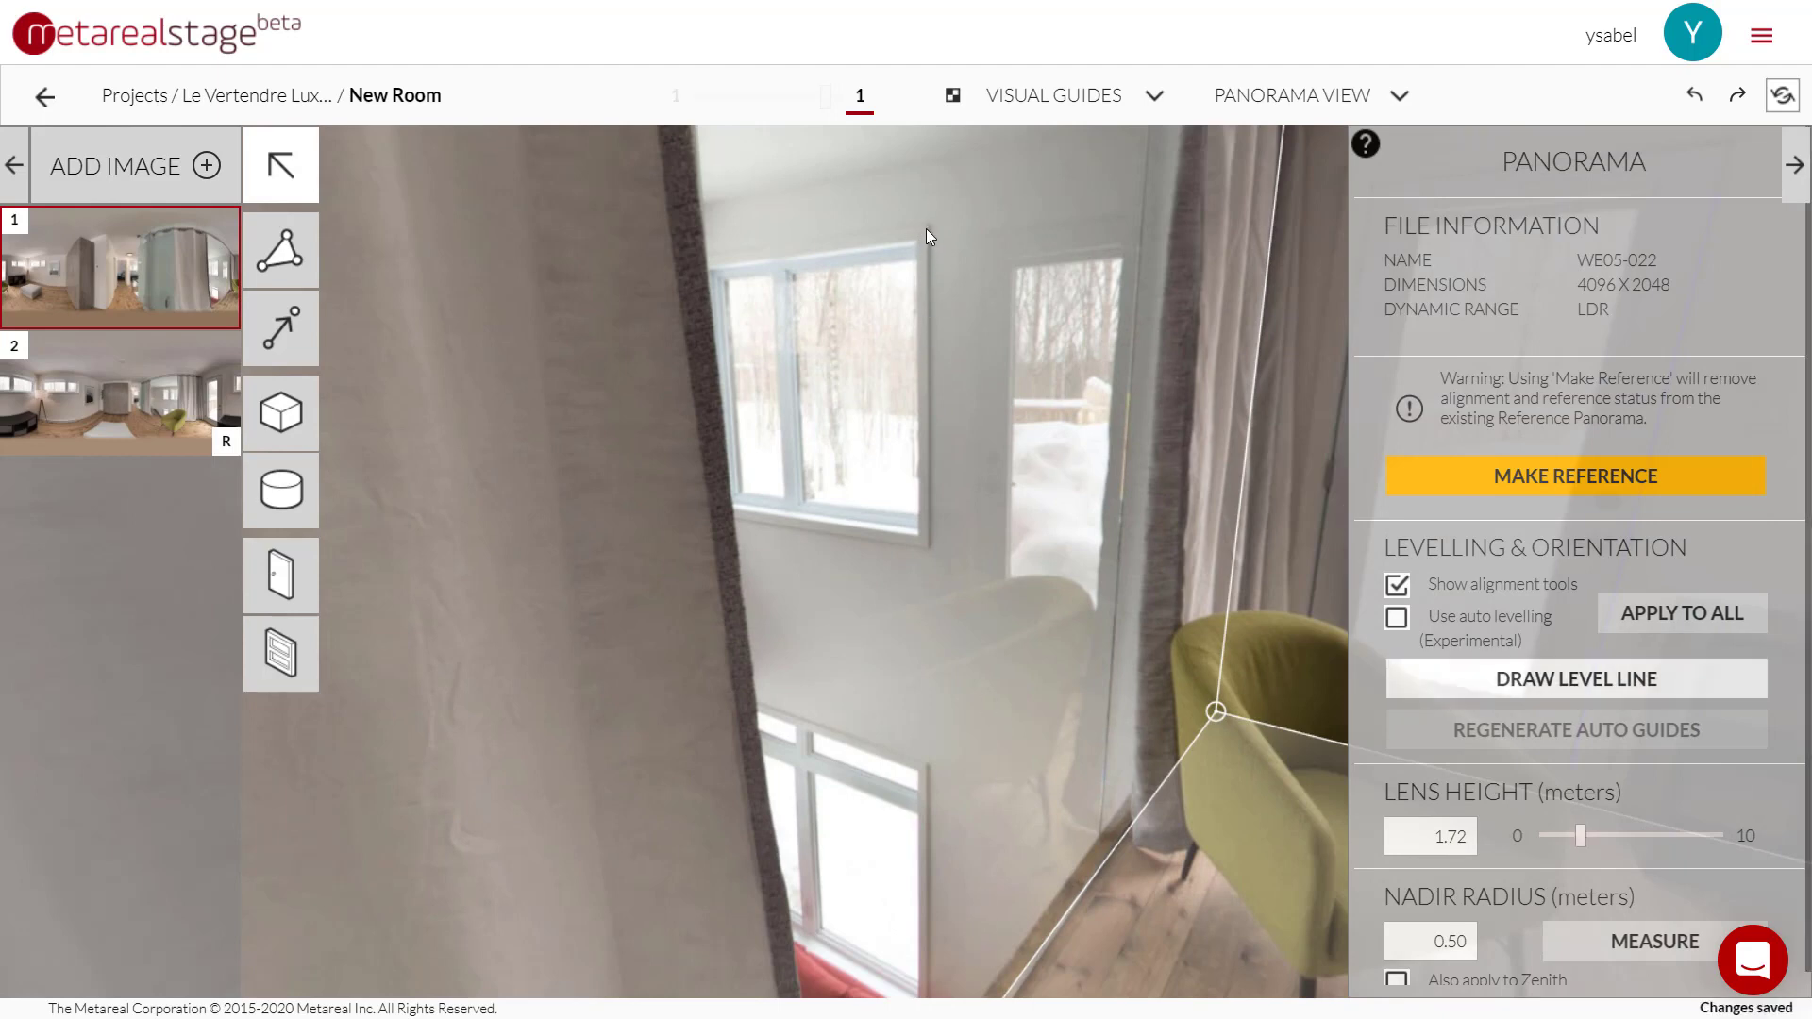
pyautogui.moveTo(926, 228)
pyautogui.mouseDown()
pyautogui.moveTo(862, 715)
pyautogui.moveTo(959, 906)
pyautogui.moveTo(928, 957)
pyautogui.mouseUp()
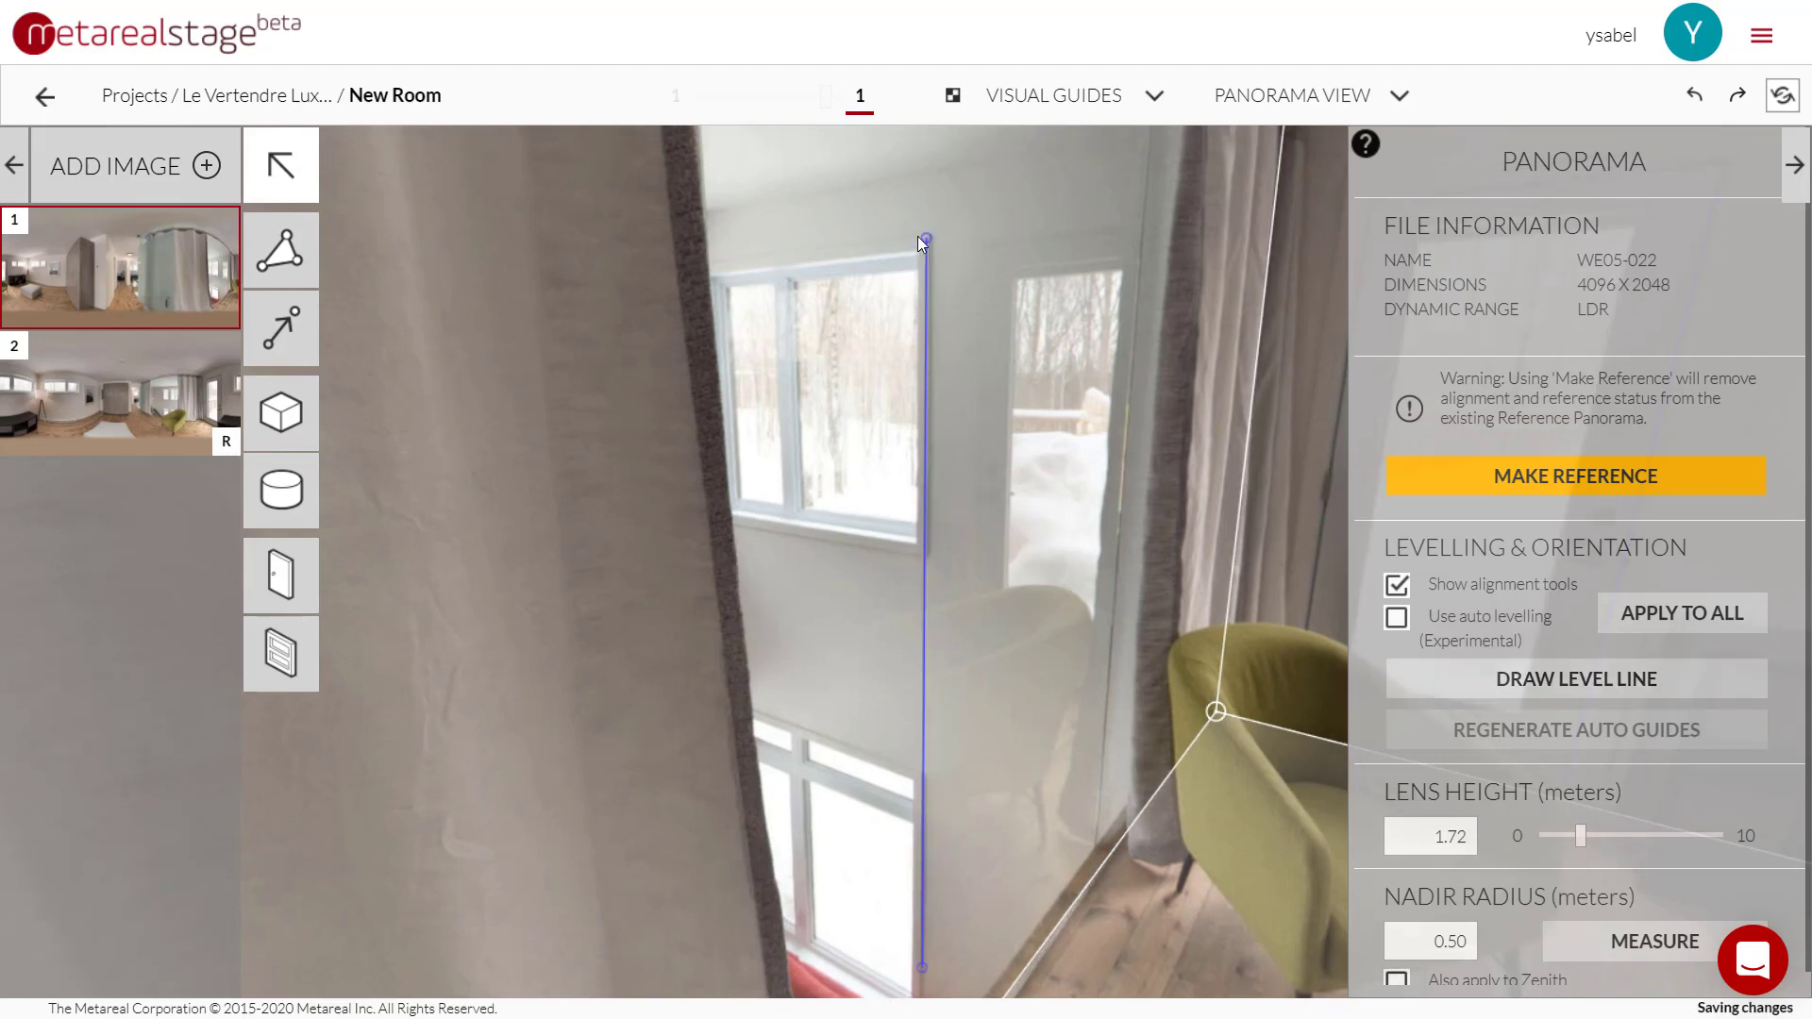
pyautogui.moveTo(927, 235)
pyautogui.mouseDown()
pyautogui.moveTo(949, 259)
pyautogui.moveTo(931, 240)
pyautogui.mouseUp()
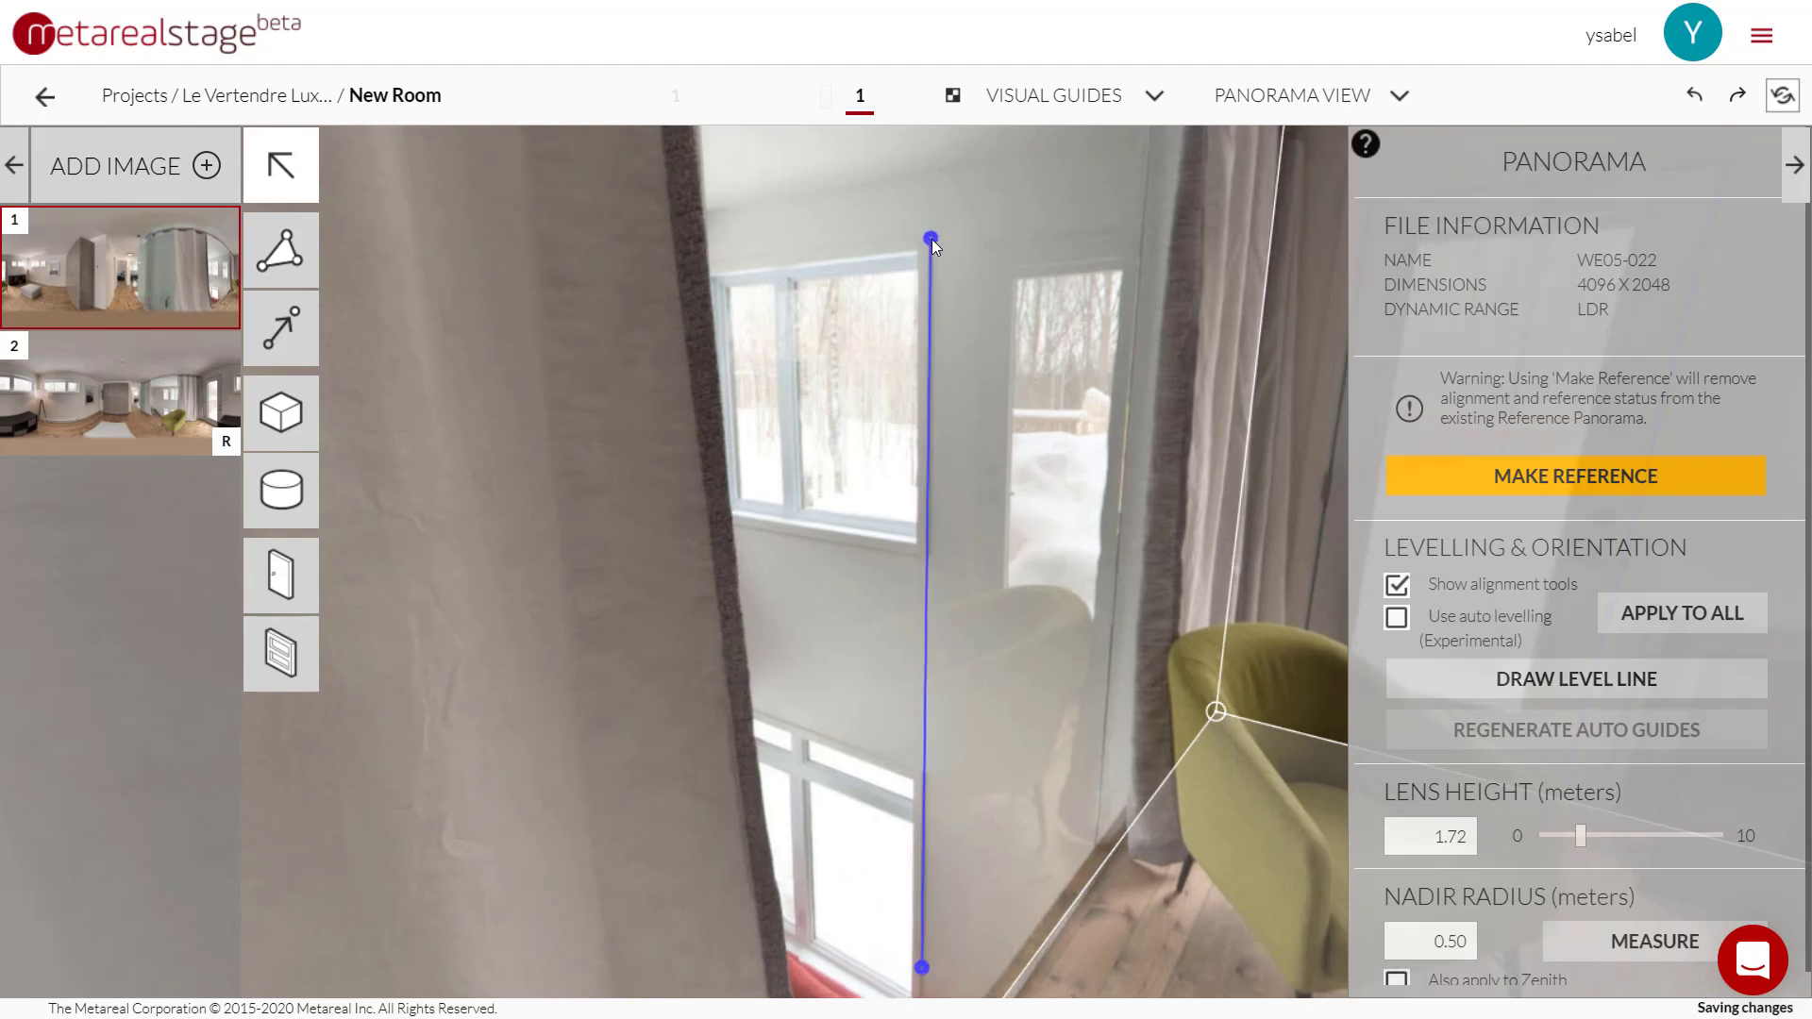
# Step: Draw a level line down the near edge of the bedroom doorway at the end of the hallway
pyautogui.scroll(-5, 645, 738)
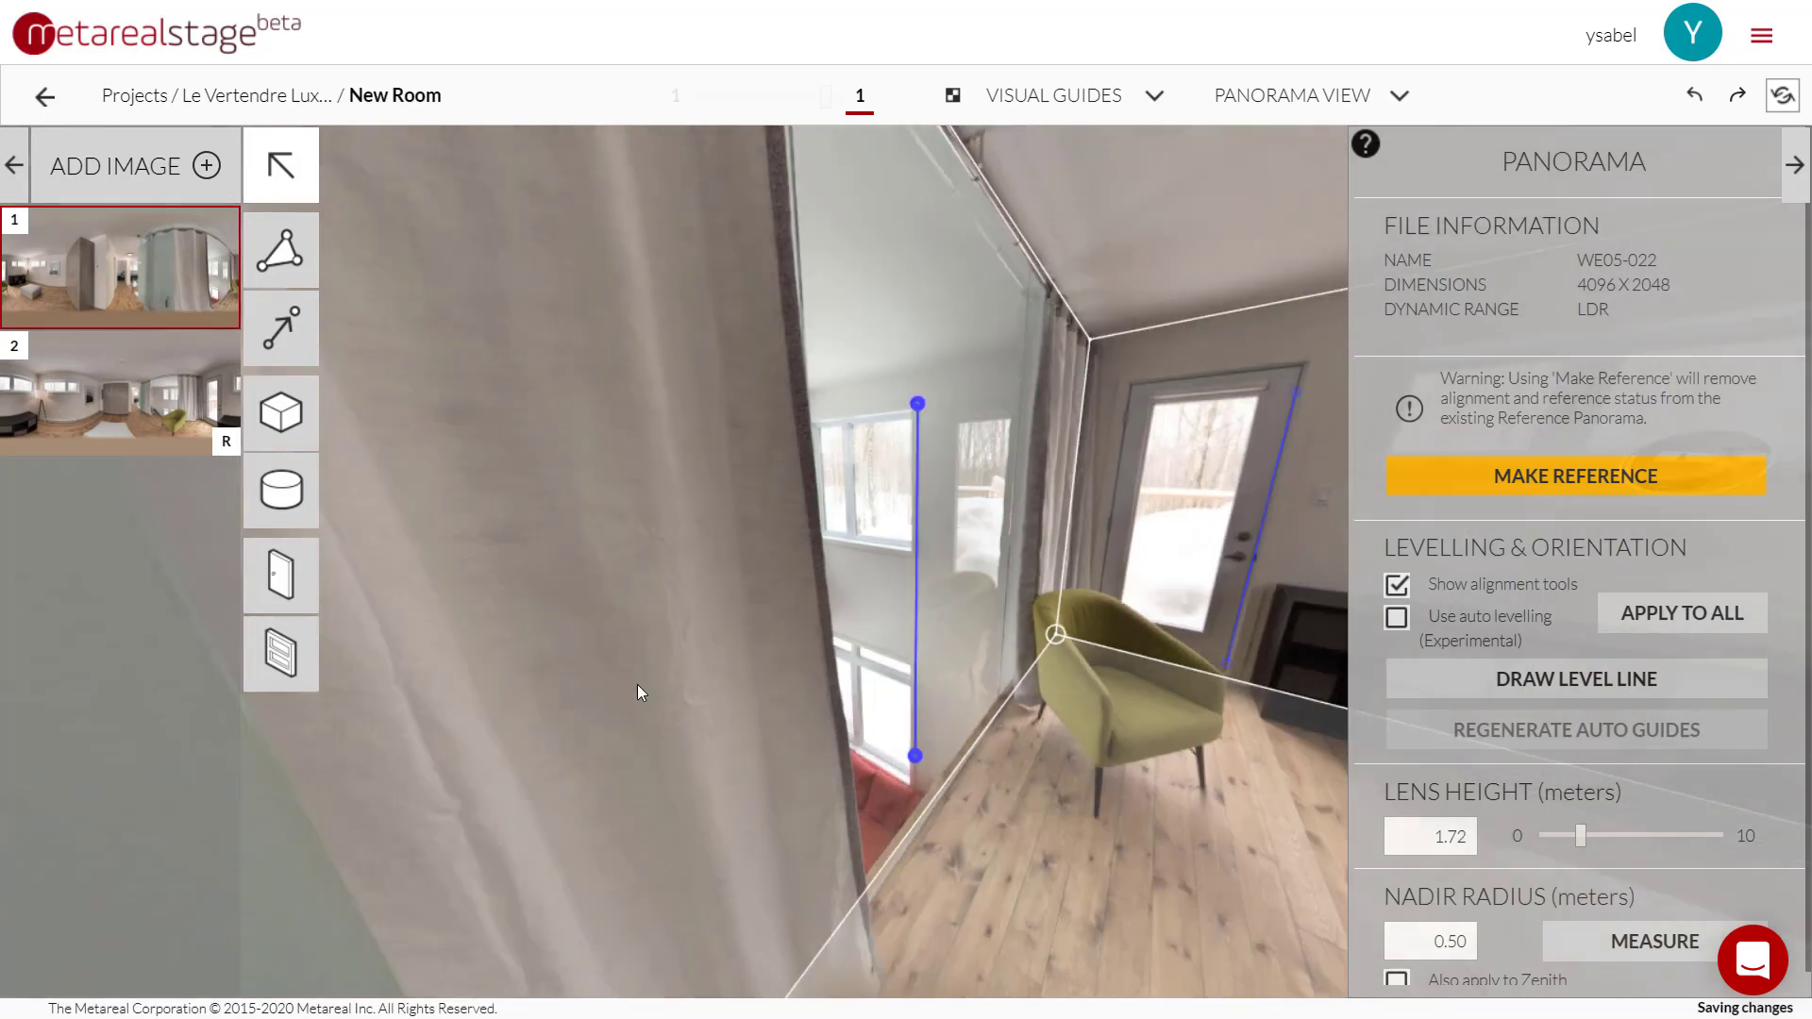
pyautogui.scroll(5, 638, 704)
pyautogui.scroll(-5, 638, 706)
pyautogui.moveTo(609, 693); pyautogui.dragTo(1137, 604)
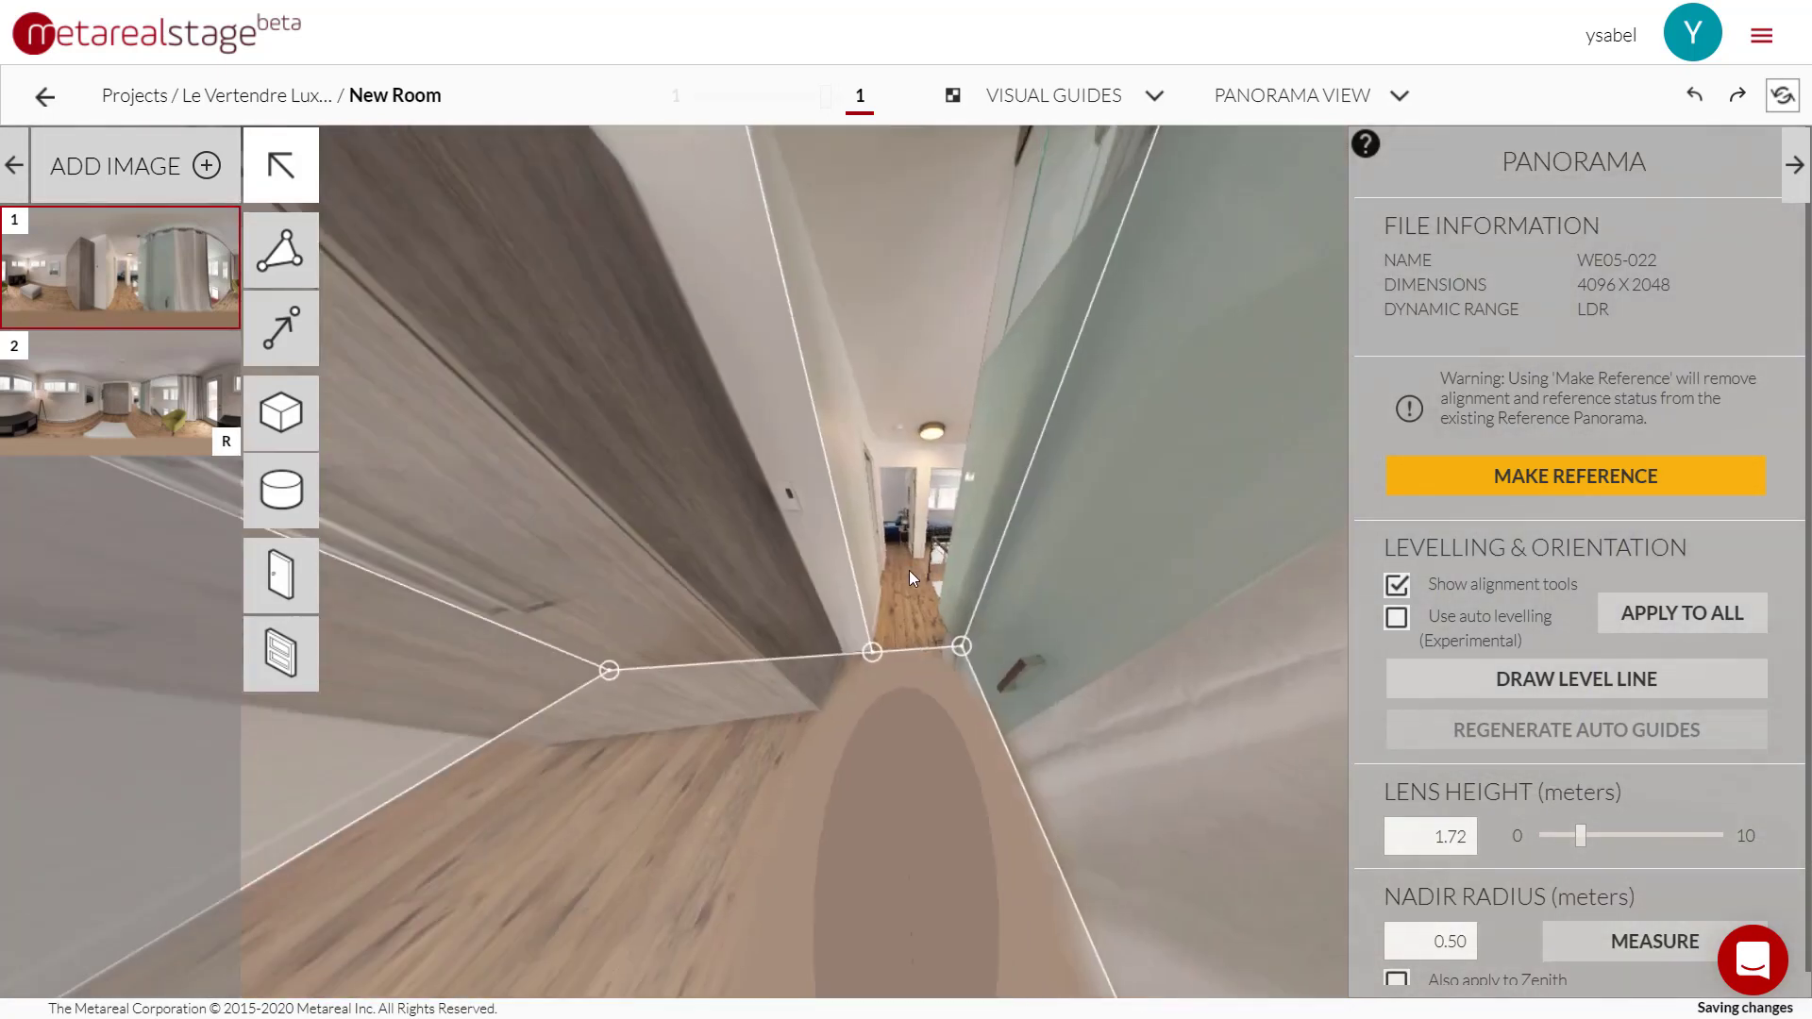
pyautogui.scroll(4, 885, 500)
pyautogui.moveTo(883, 495); pyautogui.dragTo(978, 636)
pyautogui.scroll(4, 980, 636)
pyautogui.scroll(2, 977, 574)
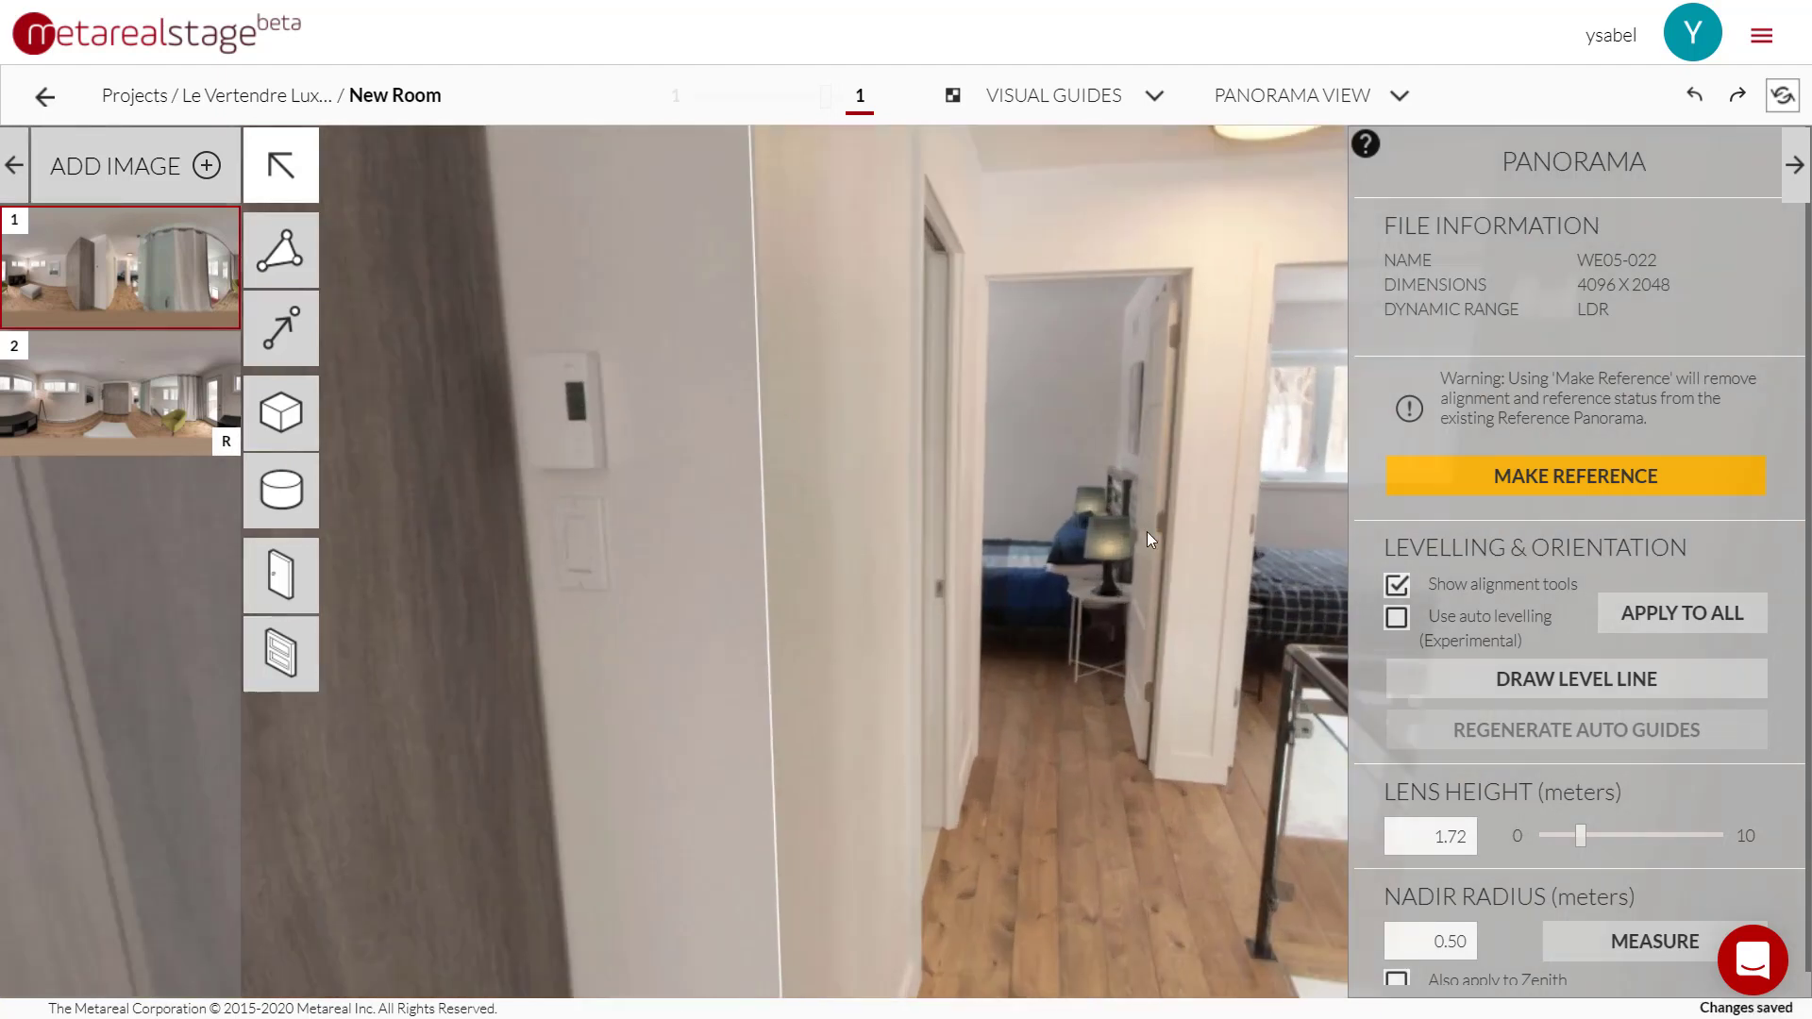
pyautogui.scroll(2, 998, 485)
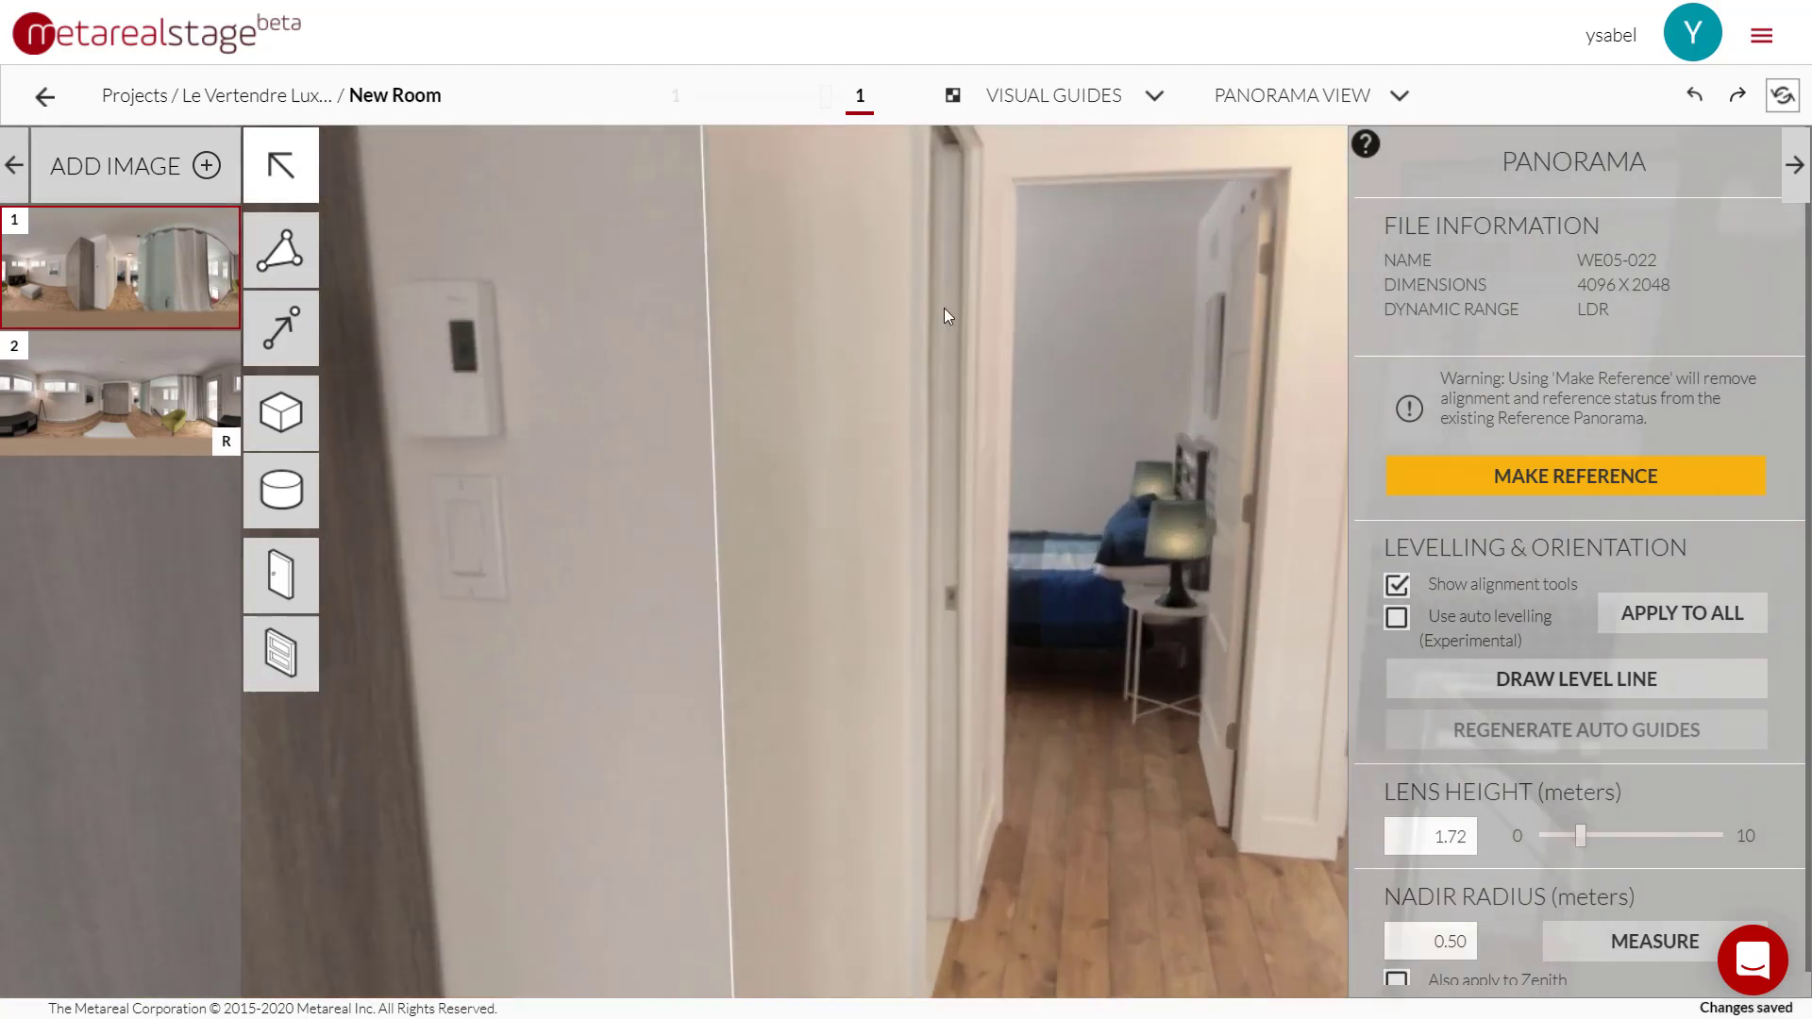
pyautogui.moveTo(997, 528); pyautogui.dragTo(959, 548)
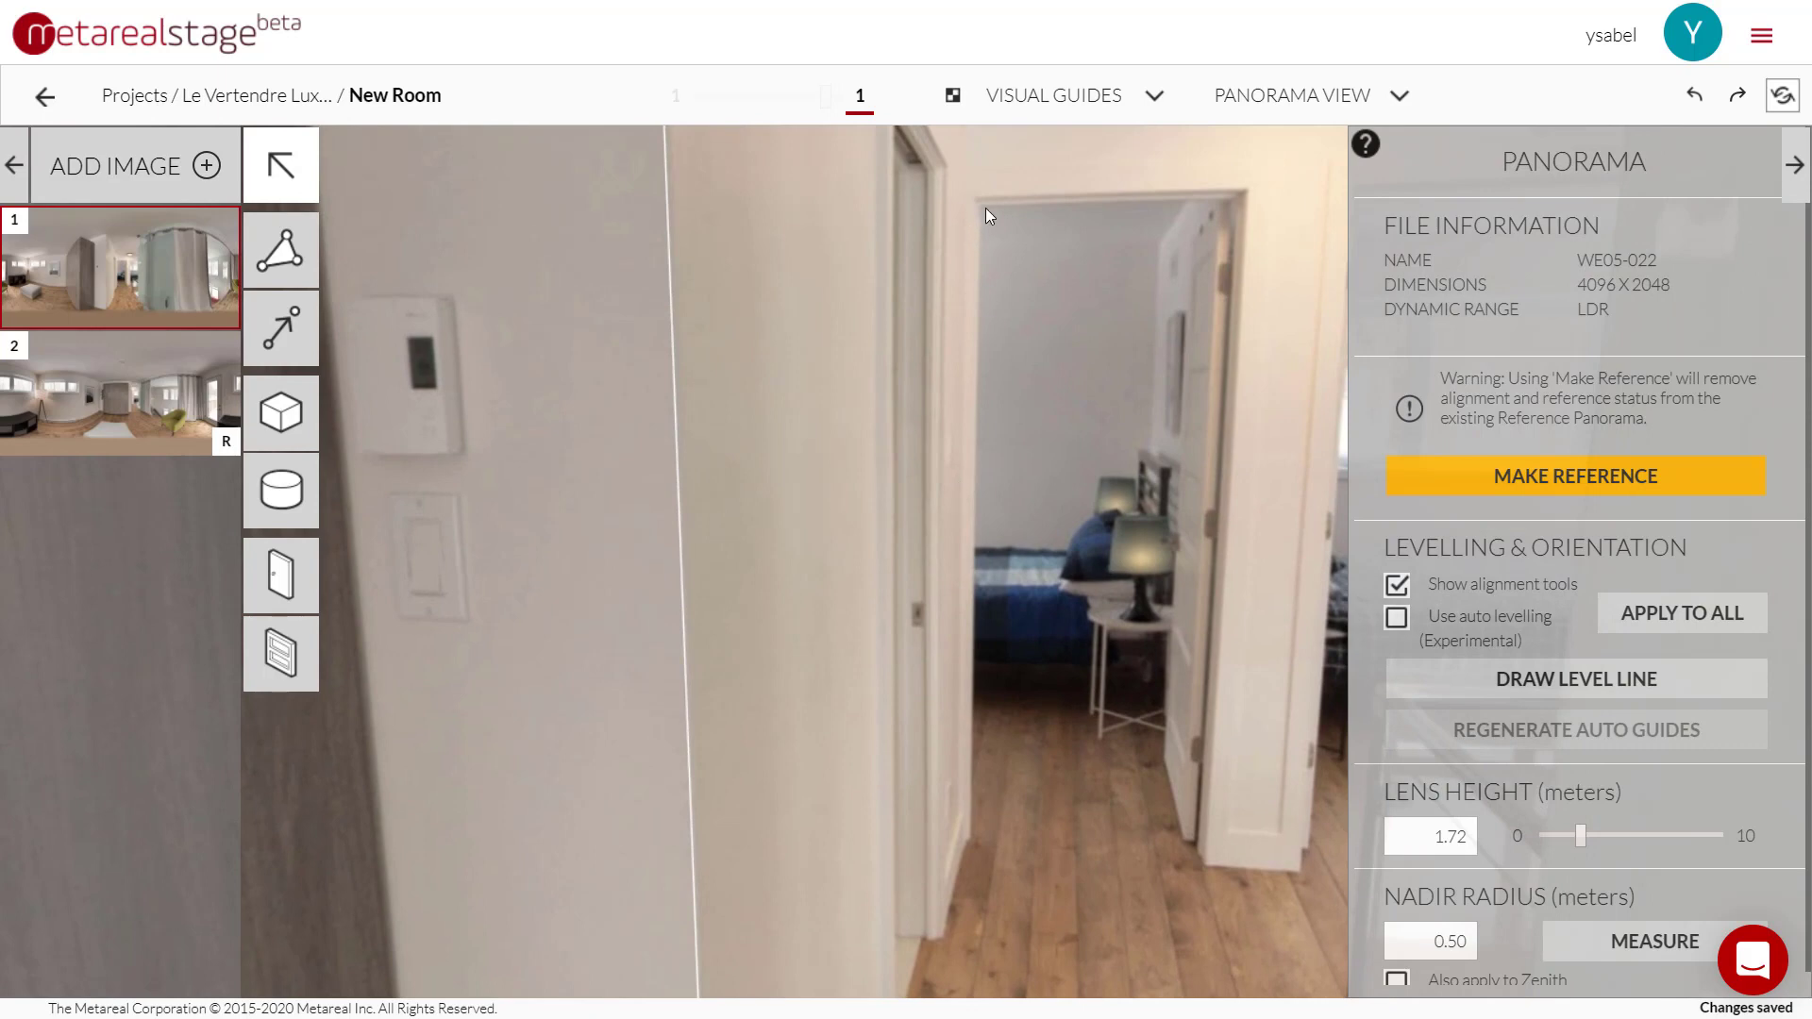
pyautogui.moveTo(1047, 487); pyautogui.dragTo(981, 512)
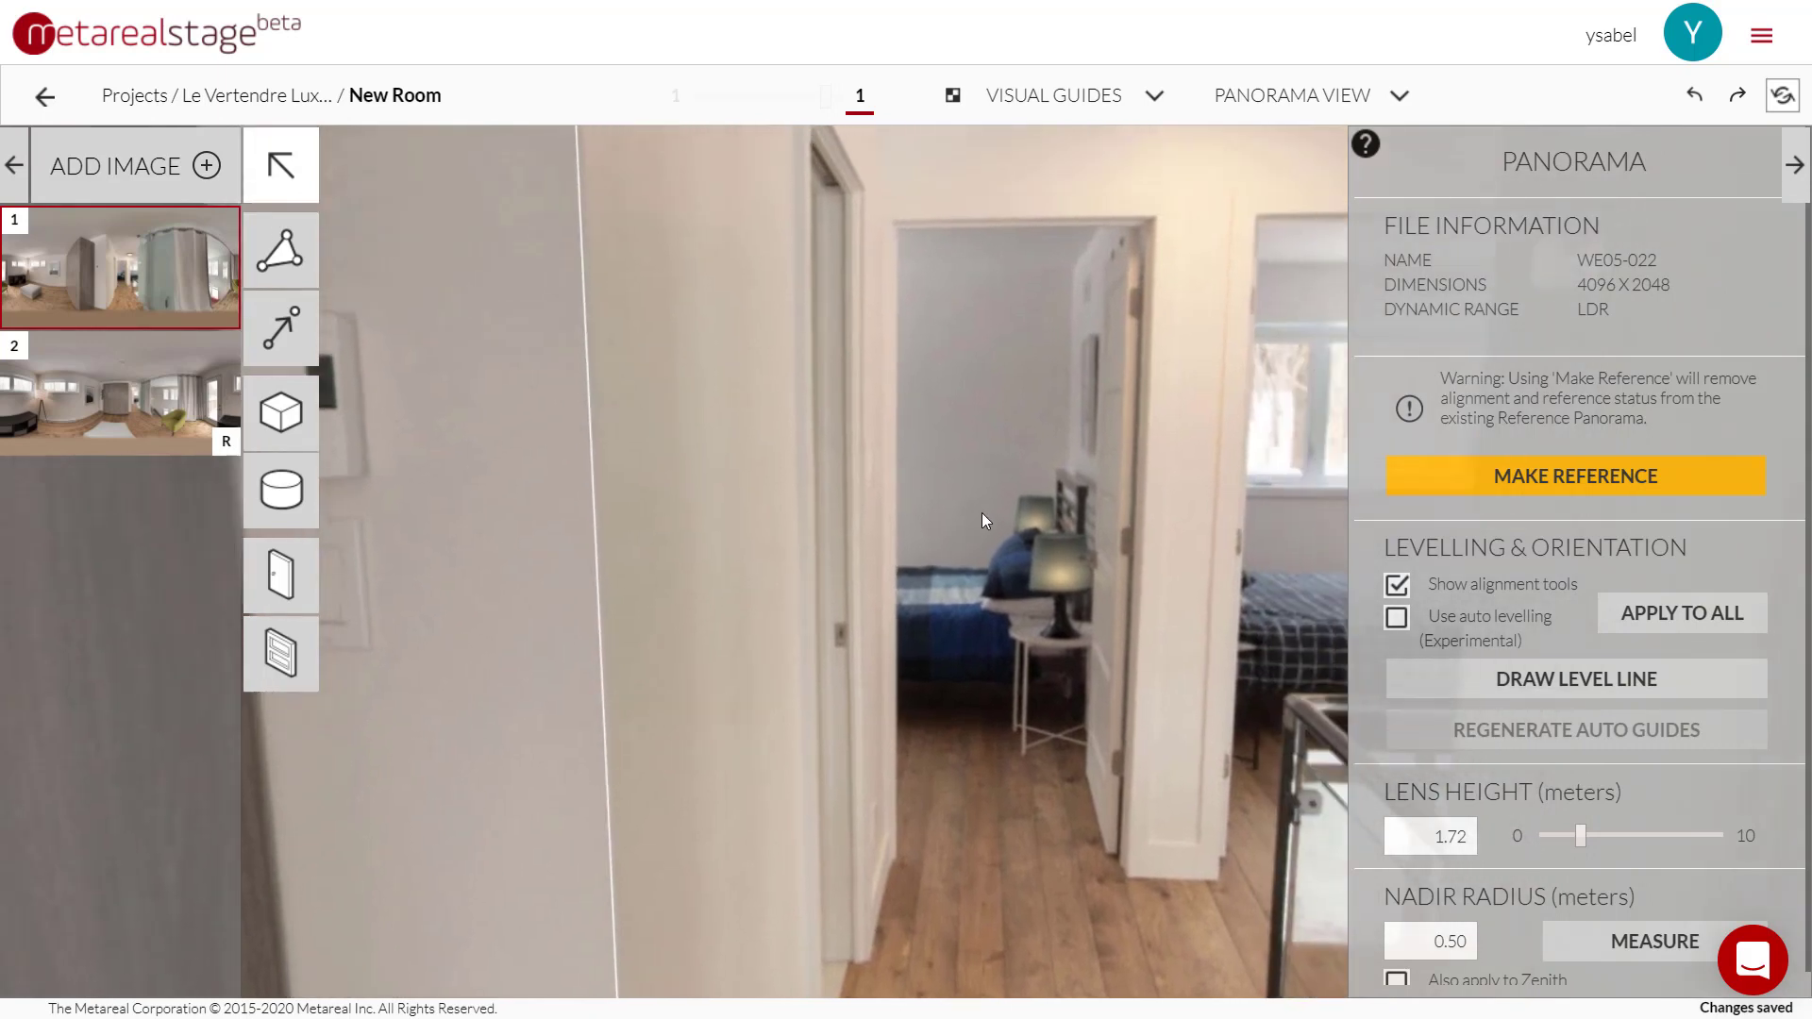
pyautogui.click(1496, 681)
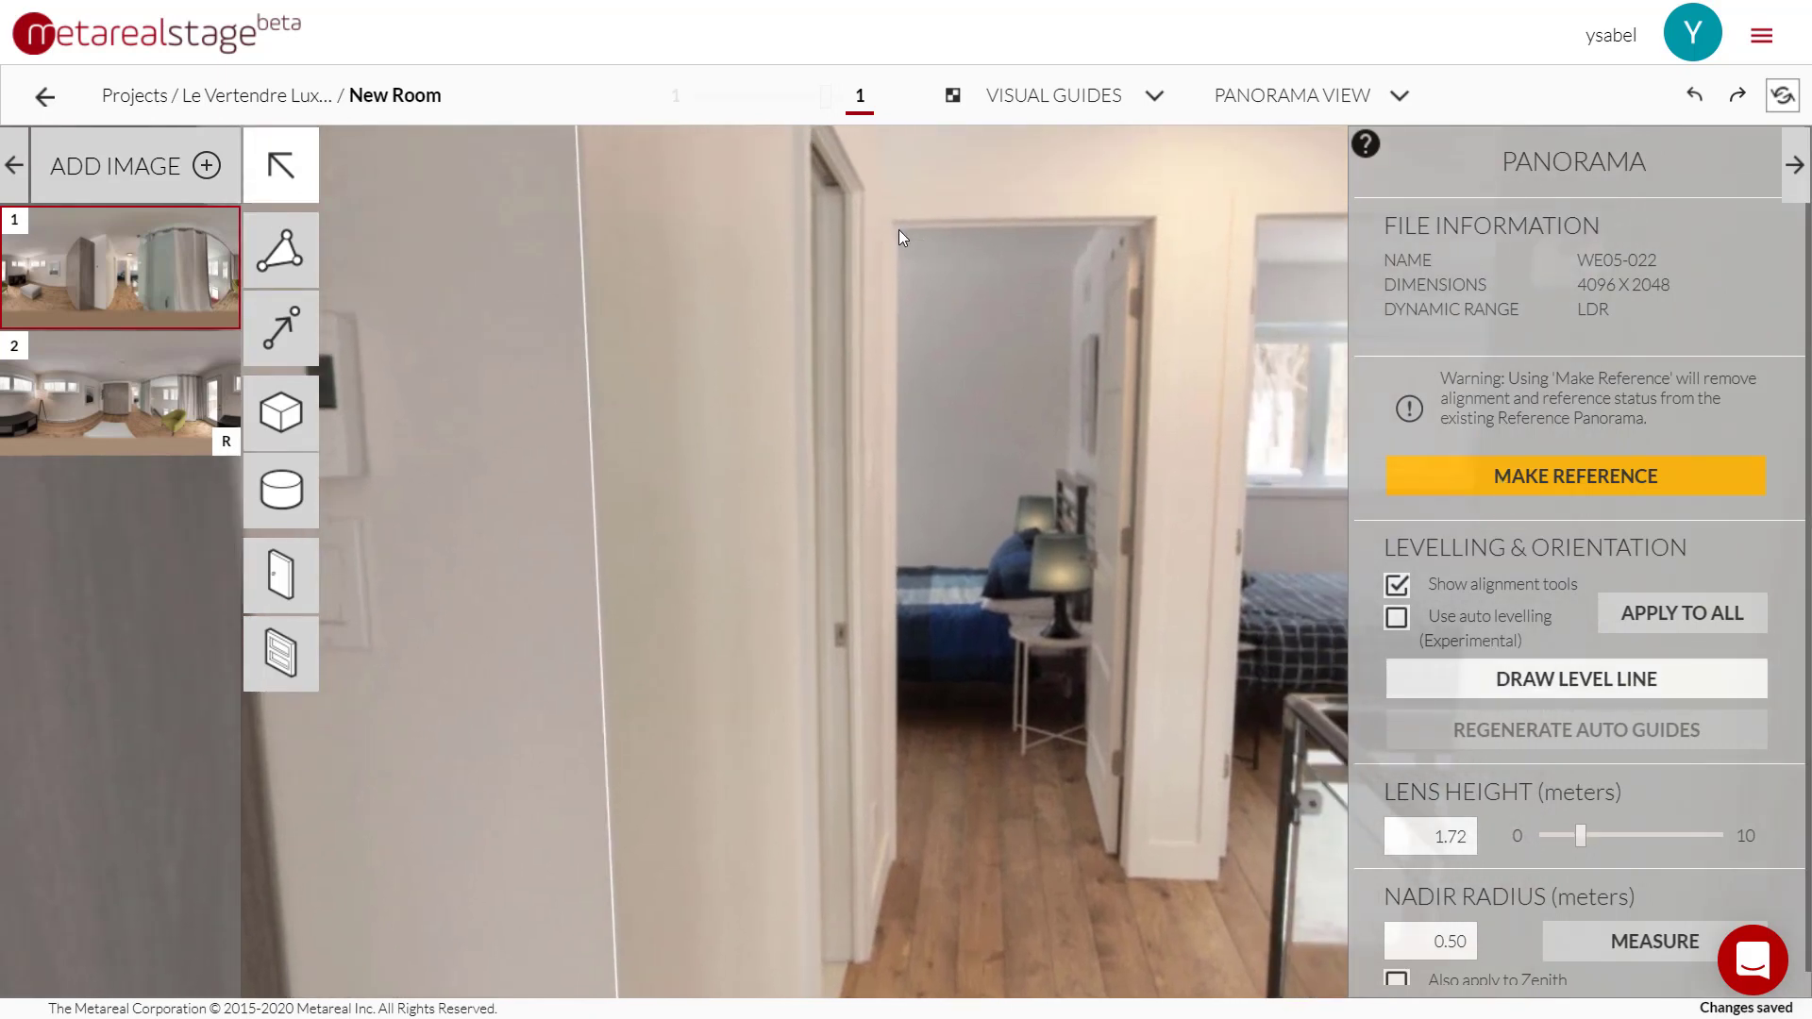
pyautogui.moveTo(898, 229); pyautogui.dragTo(897, 845)
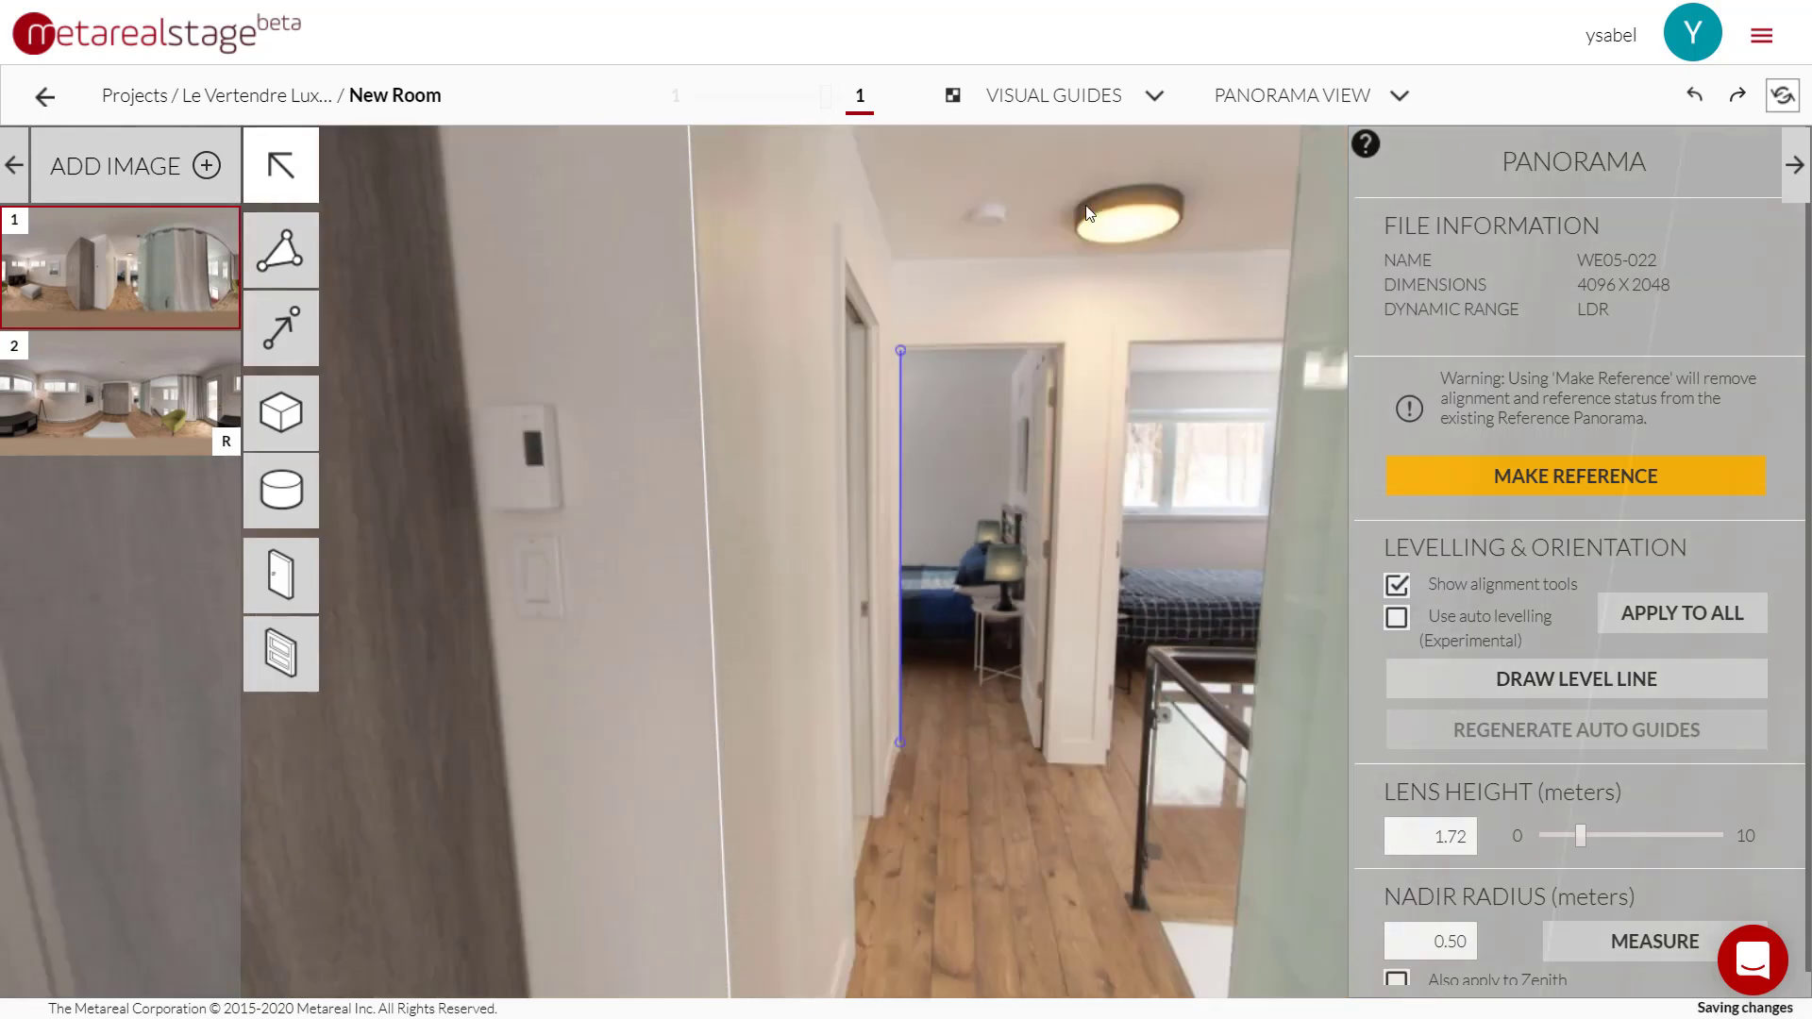
# Step: Switch to the levelling view and compare the grid with the verticals at the hallway, wardrobe and lamp corner
pyautogui.click(1308, 81)
pyautogui.click(1289, 229)
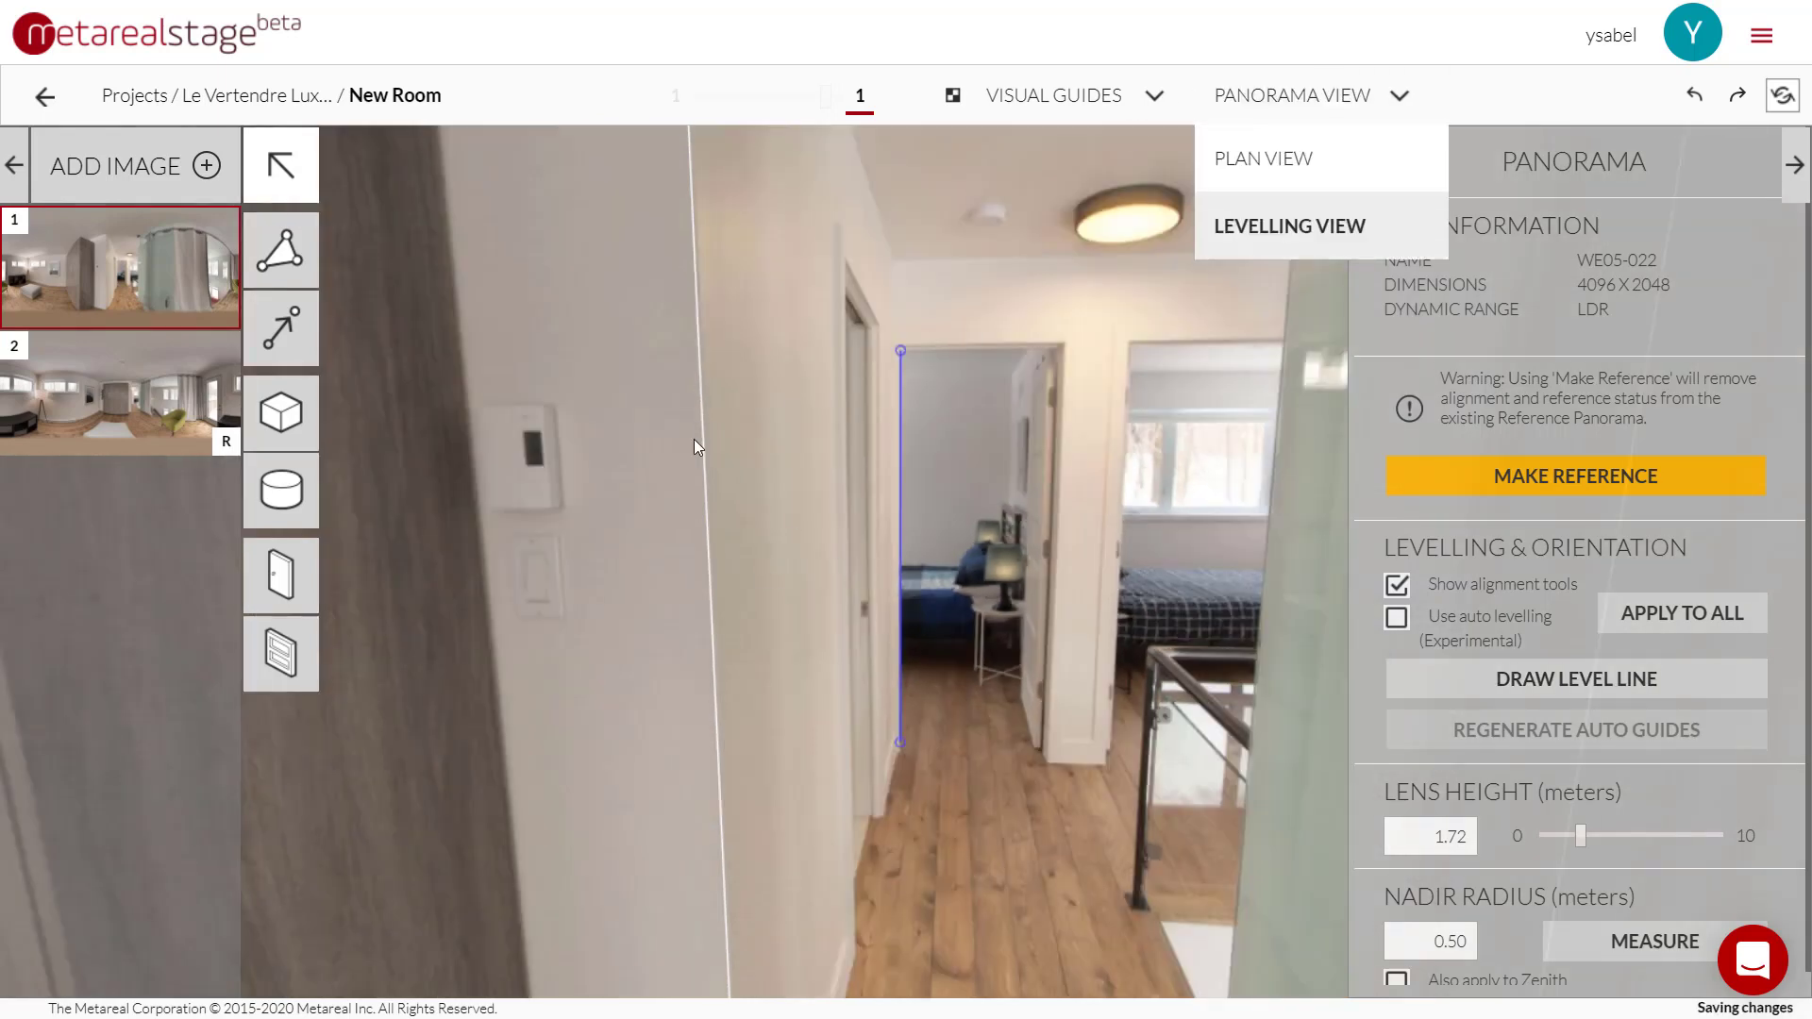
pyautogui.moveTo(566, 617); pyautogui.dragTo(647, 625)
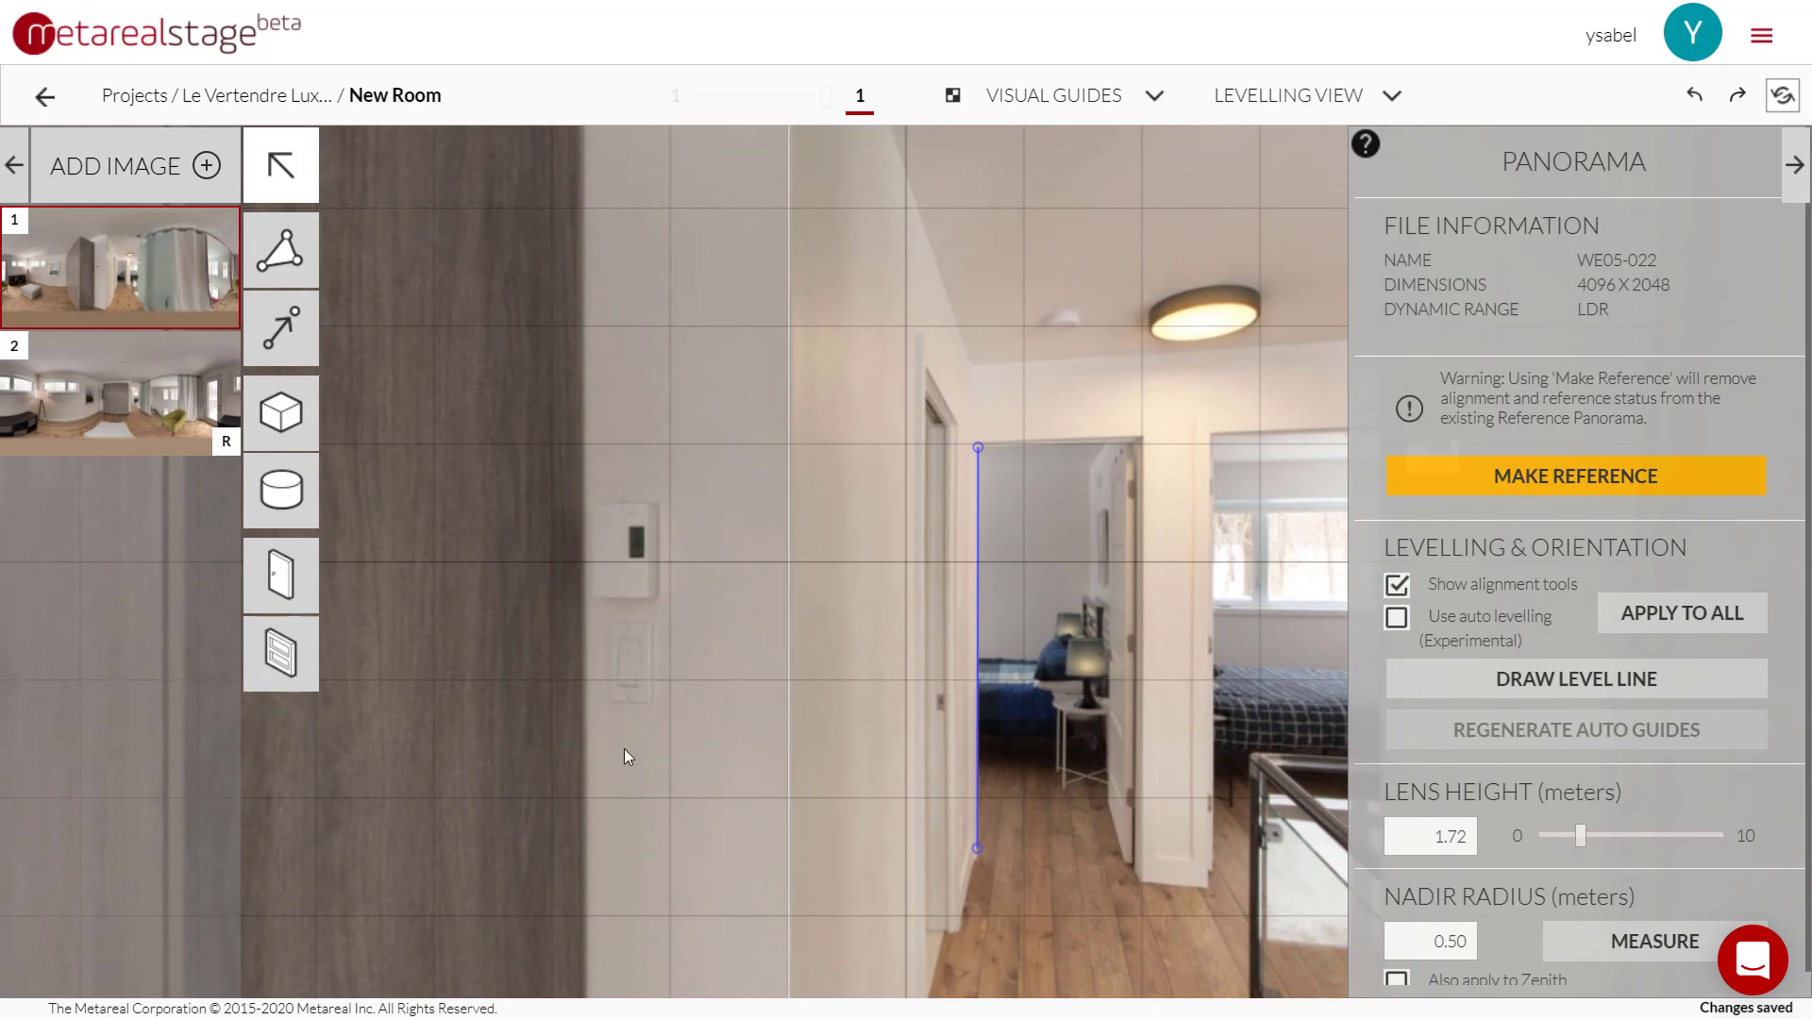
pyautogui.moveTo(609, 746); pyautogui.dragTo(1212, 703)
pyautogui.moveTo(349, 712); pyautogui.dragTo(986, 672)
pyautogui.scroll(5, 805, 648)
pyautogui.moveTo(817, 648); pyautogui.dragTo(879, 655)
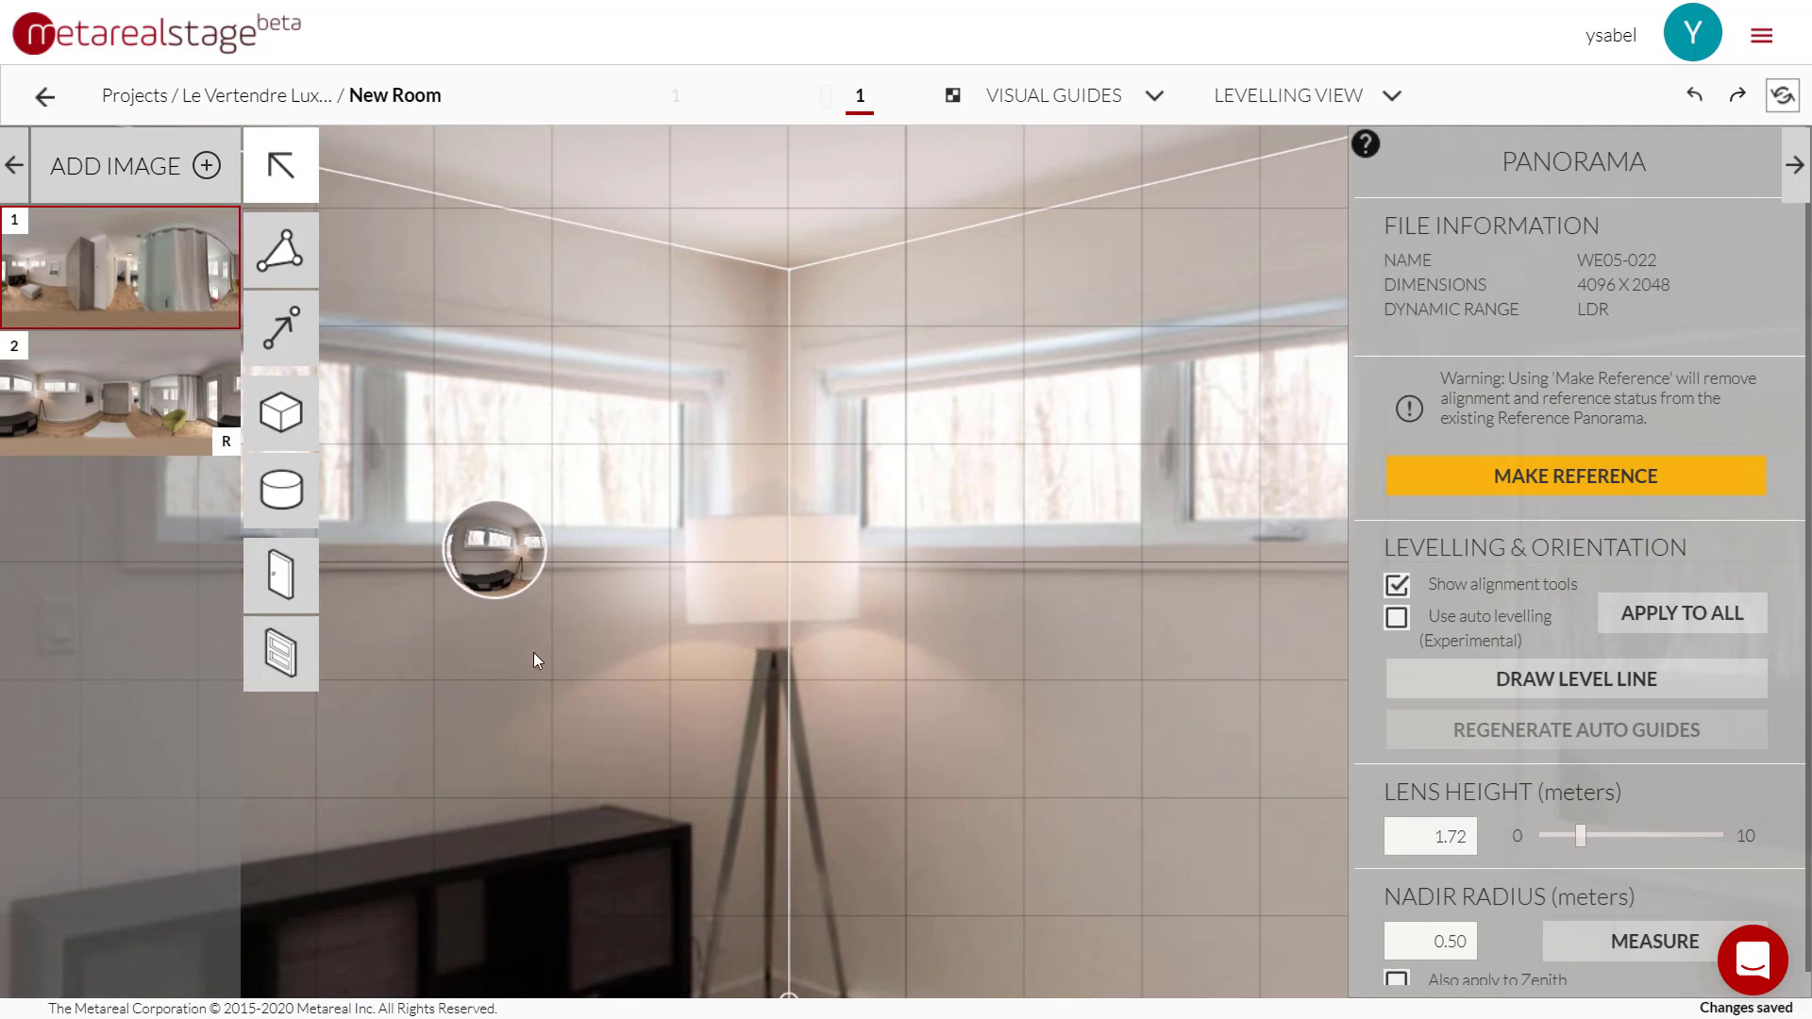
pyautogui.moveTo(602, 648); pyautogui.dragTo(548, 651)
pyautogui.scroll(5, 677, 557)
pyautogui.moveTo(845, 621); pyautogui.dragTo(926, 527)
pyautogui.scroll(-4, 896, 627)
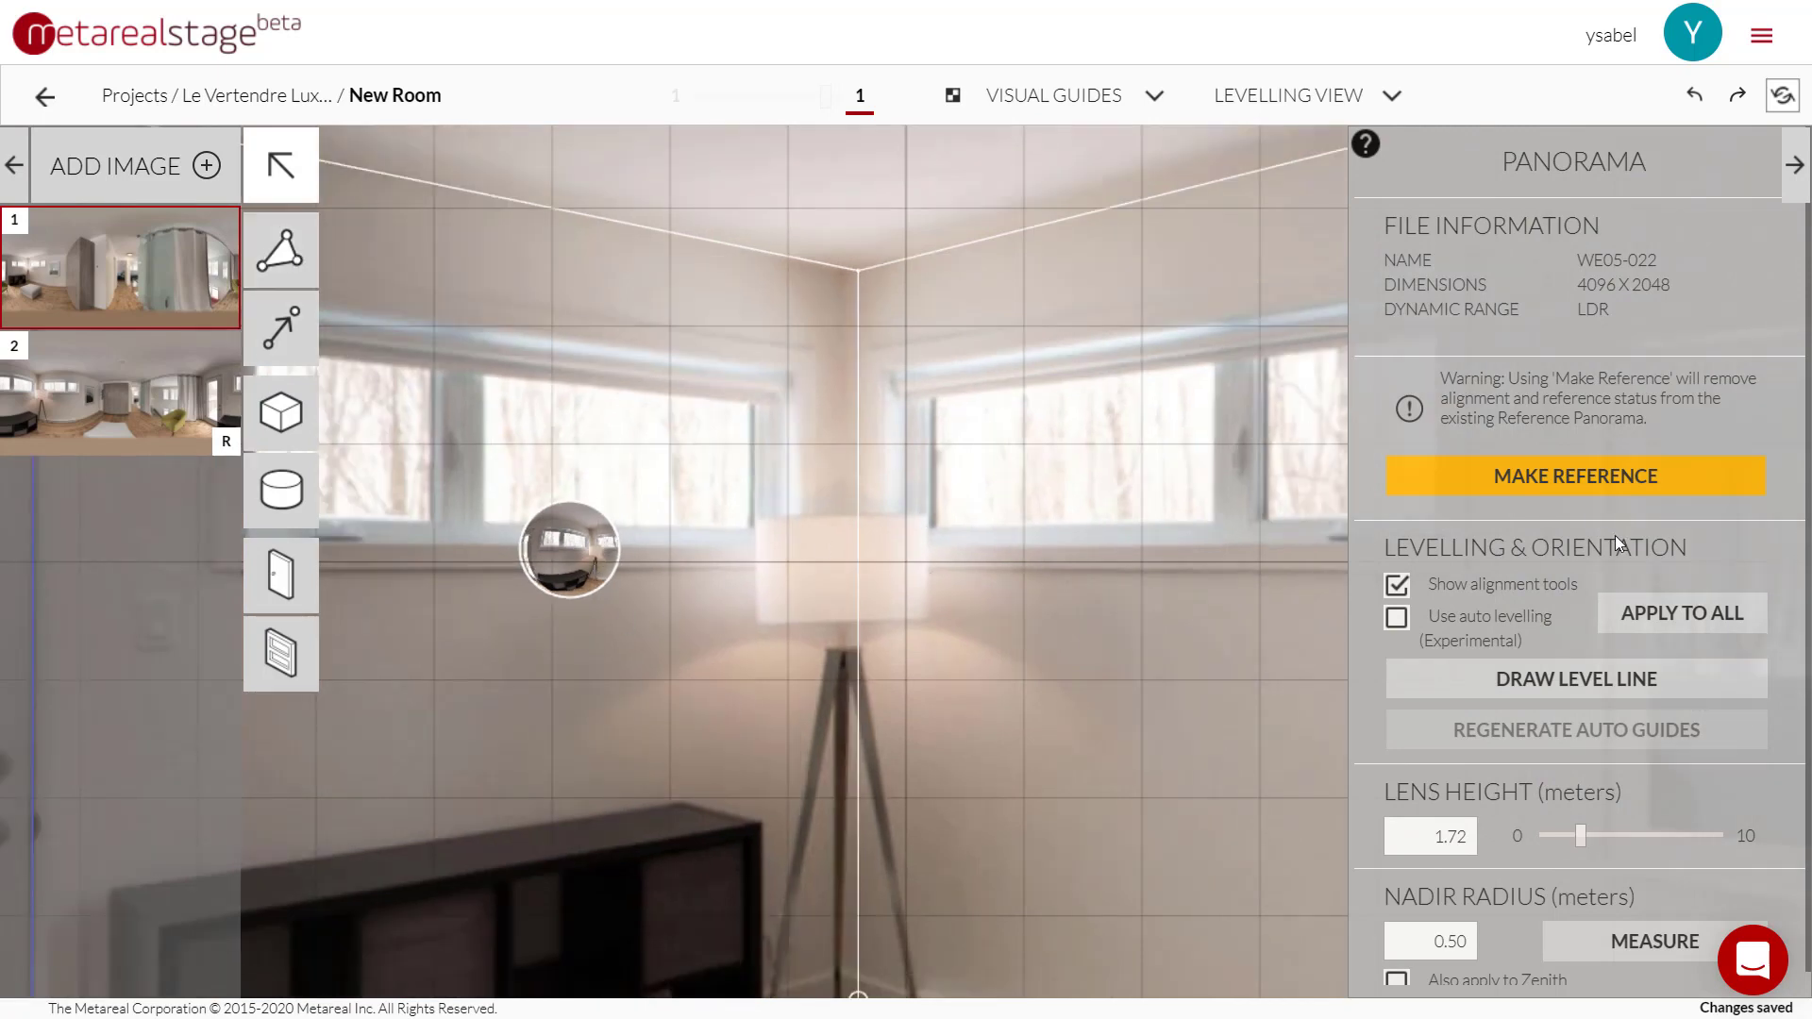
# Step: Add a short level line on the window frame above the lamp, beside the room corner, and recheck it against the grid
pyautogui.click(1547, 672)
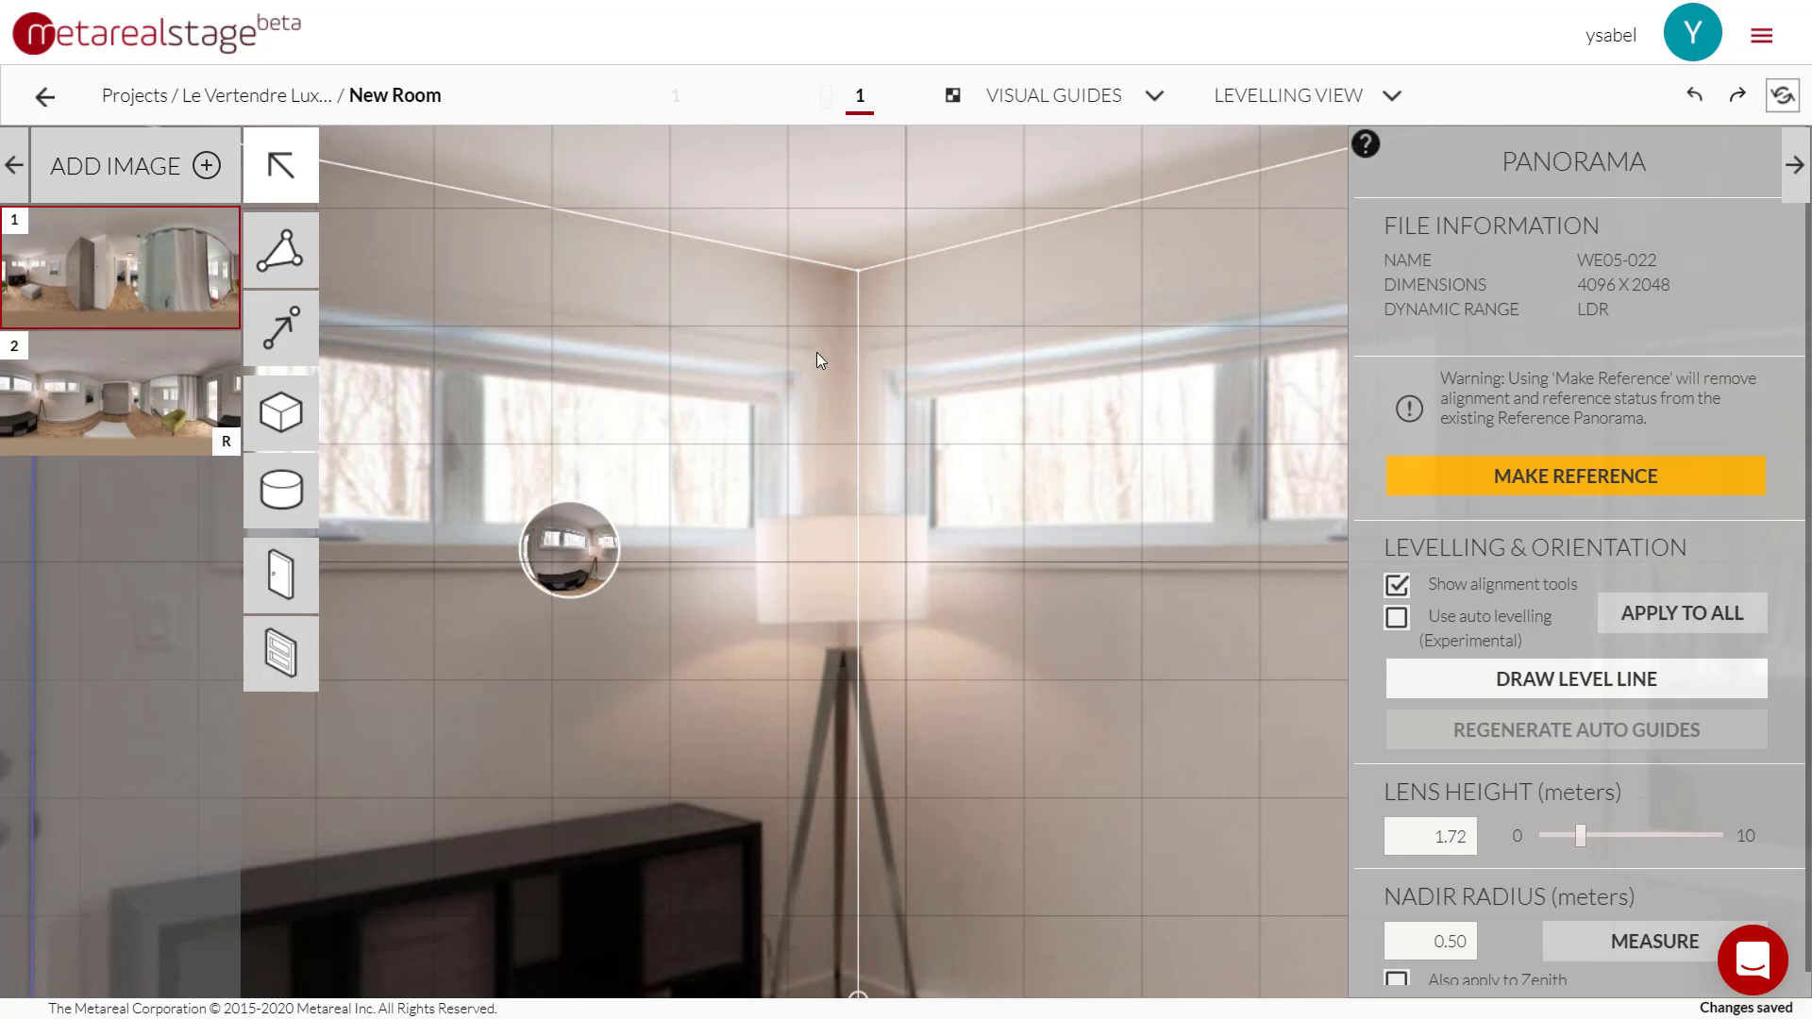
pyautogui.moveTo(818, 353); pyautogui.dragTo(818, 514)
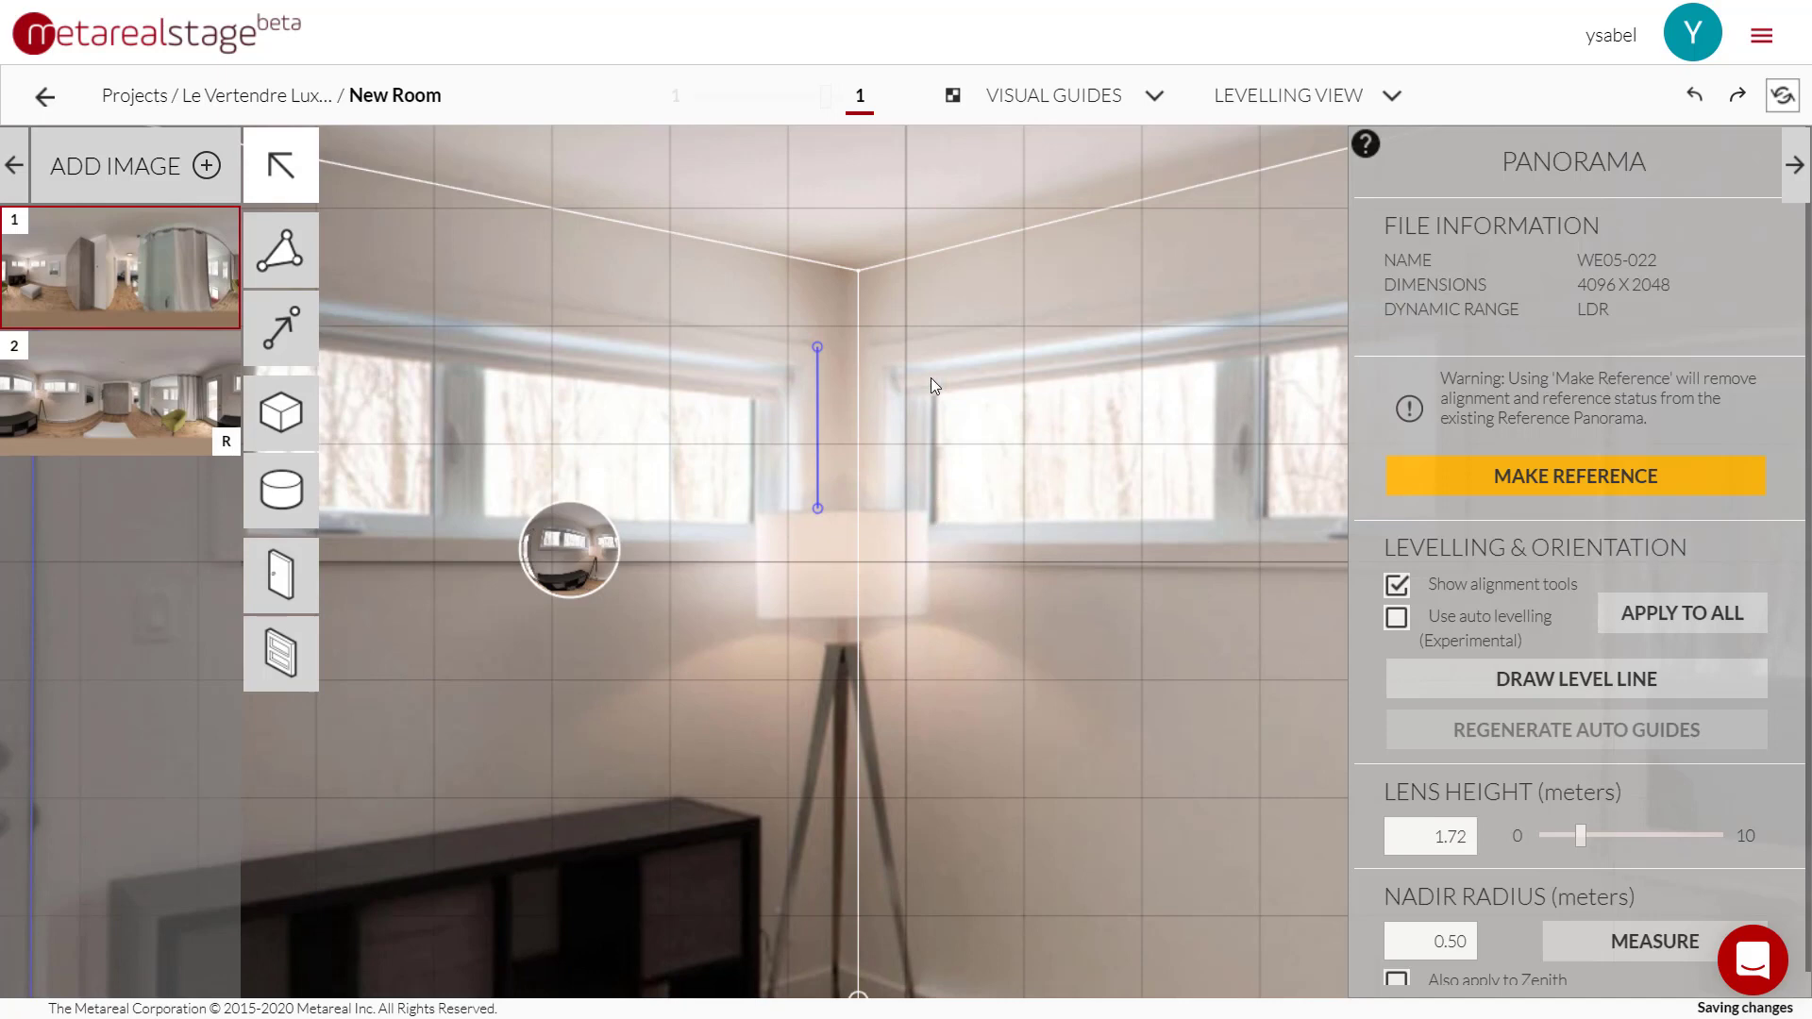
pyautogui.moveTo(917, 579); pyautogui.dragTo(940, 686)
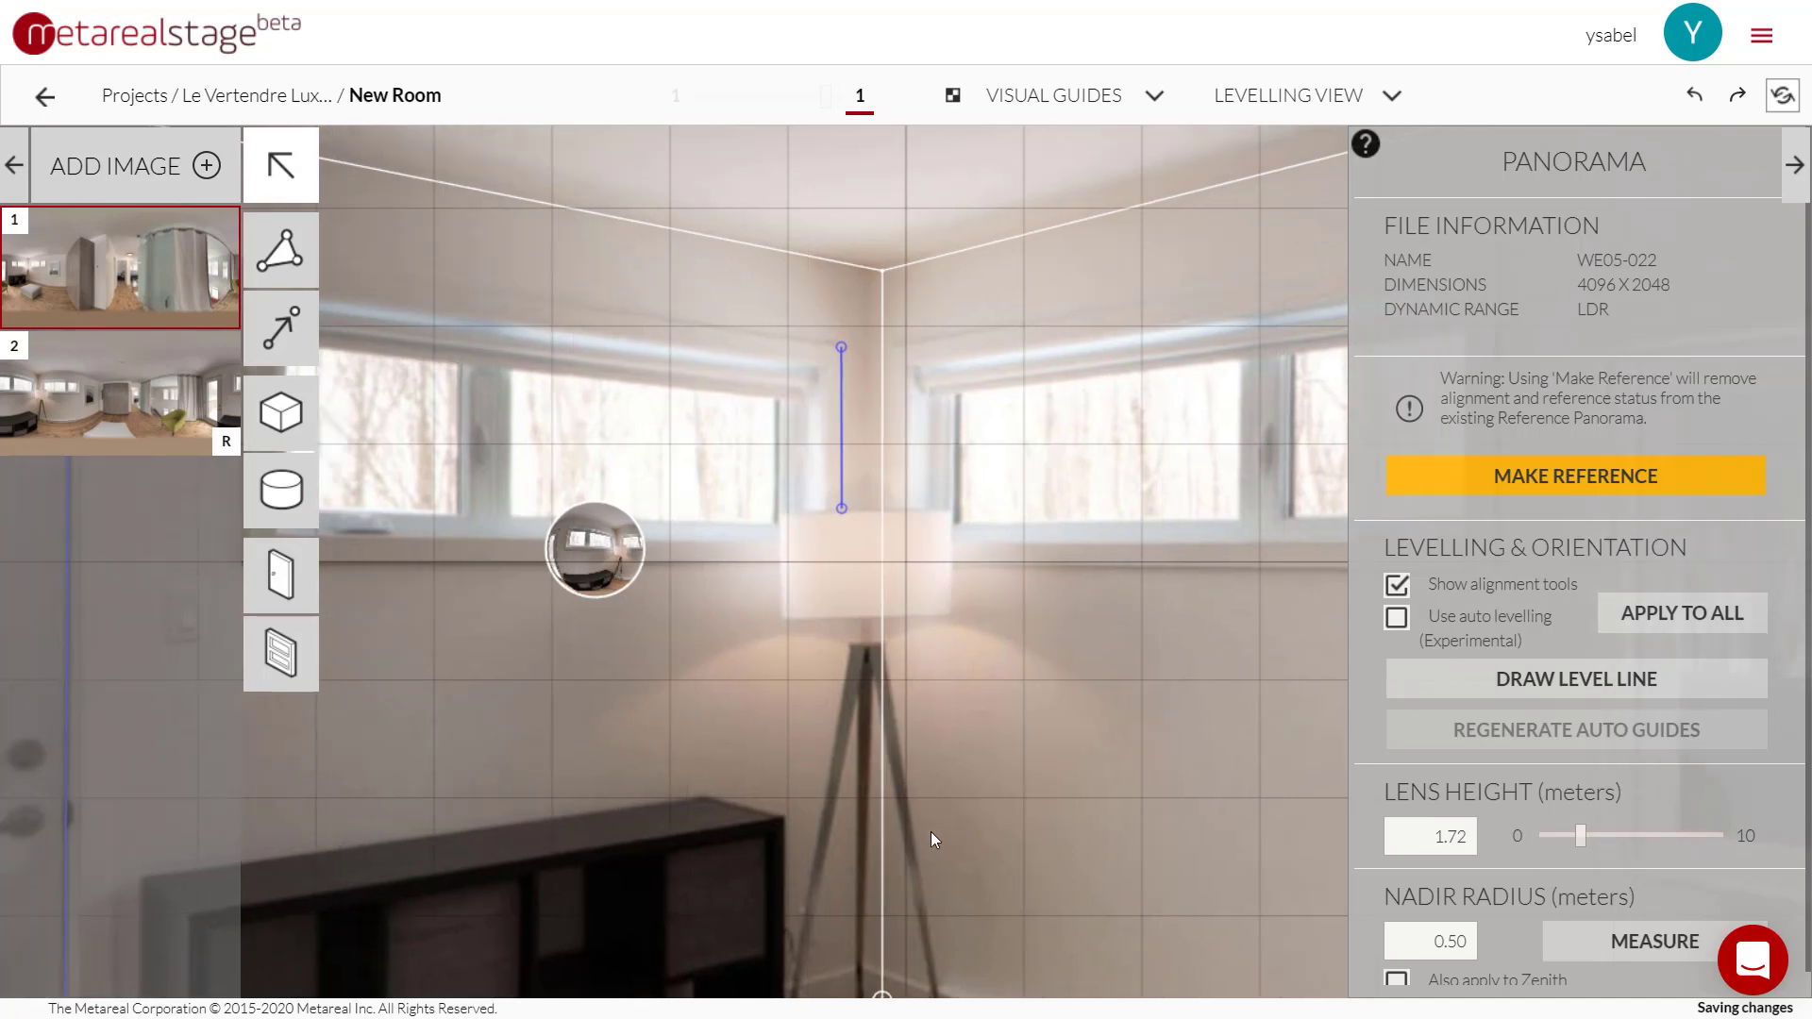
pyautogui.moveTo(449, 725); pyautogui.dragTo(484, 708)
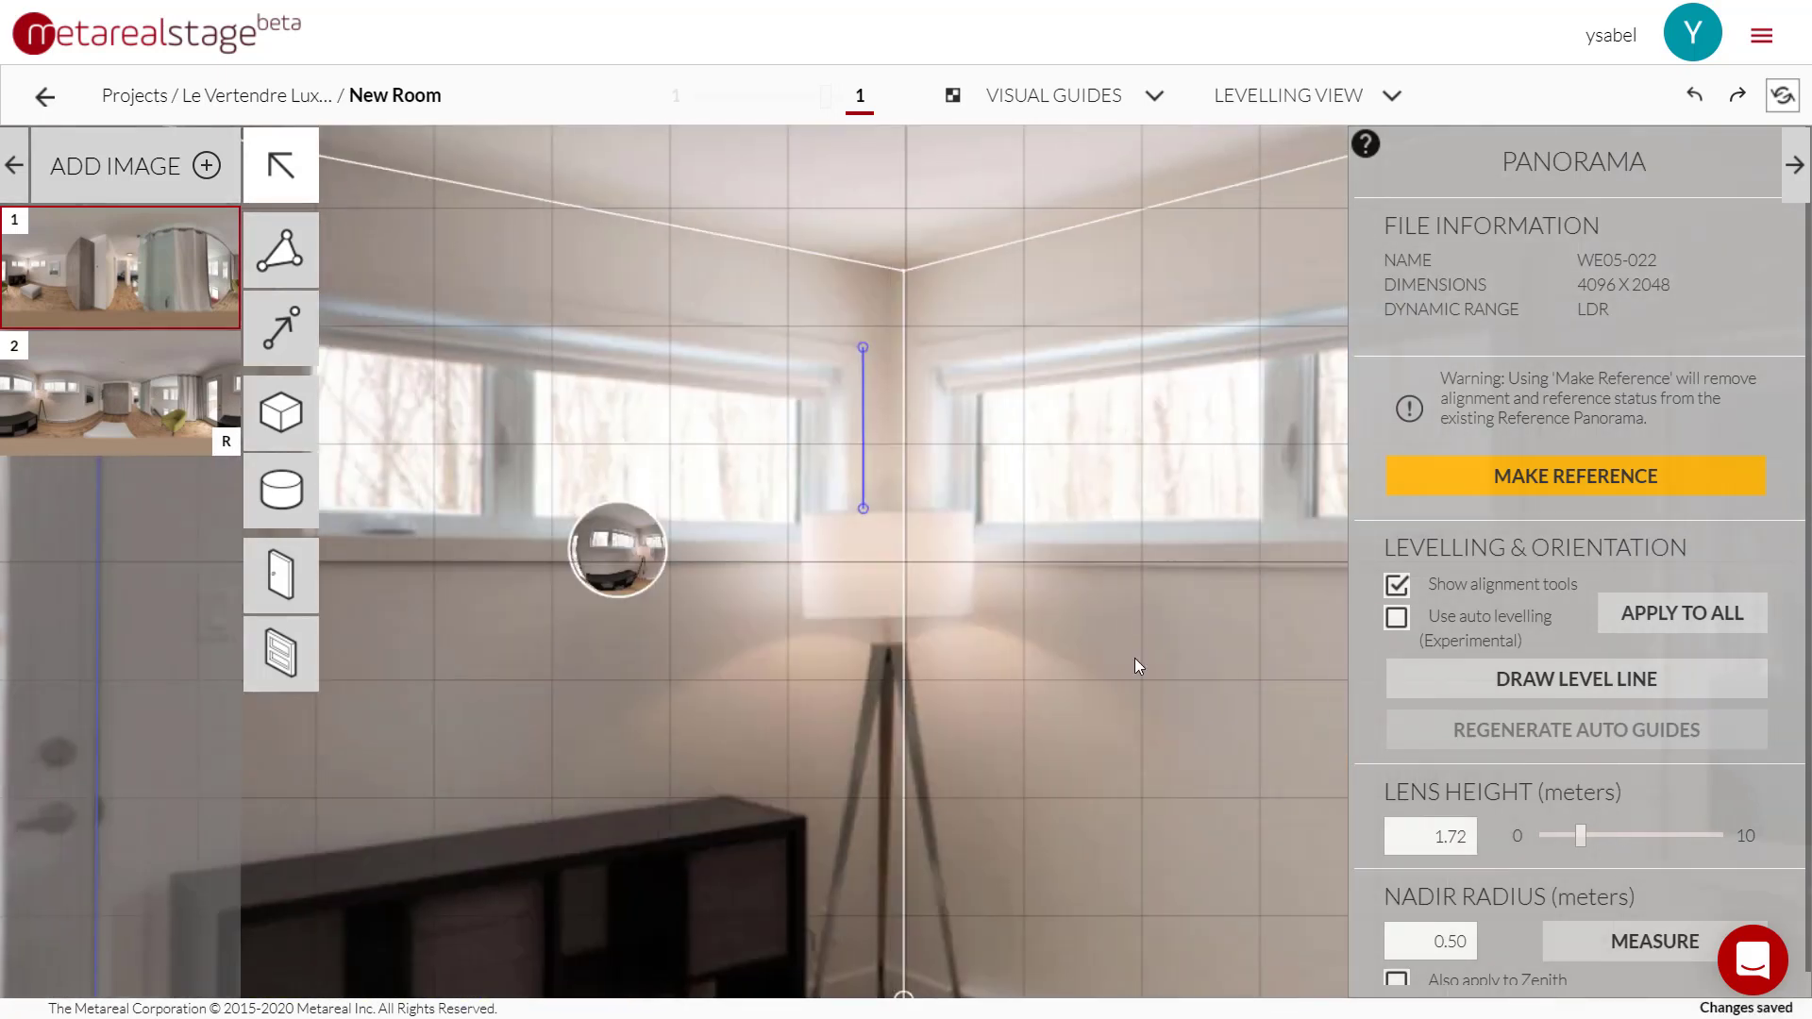
pyautogui.moveTo(1136, 659); pyautogui.dragTo(1214, 645)
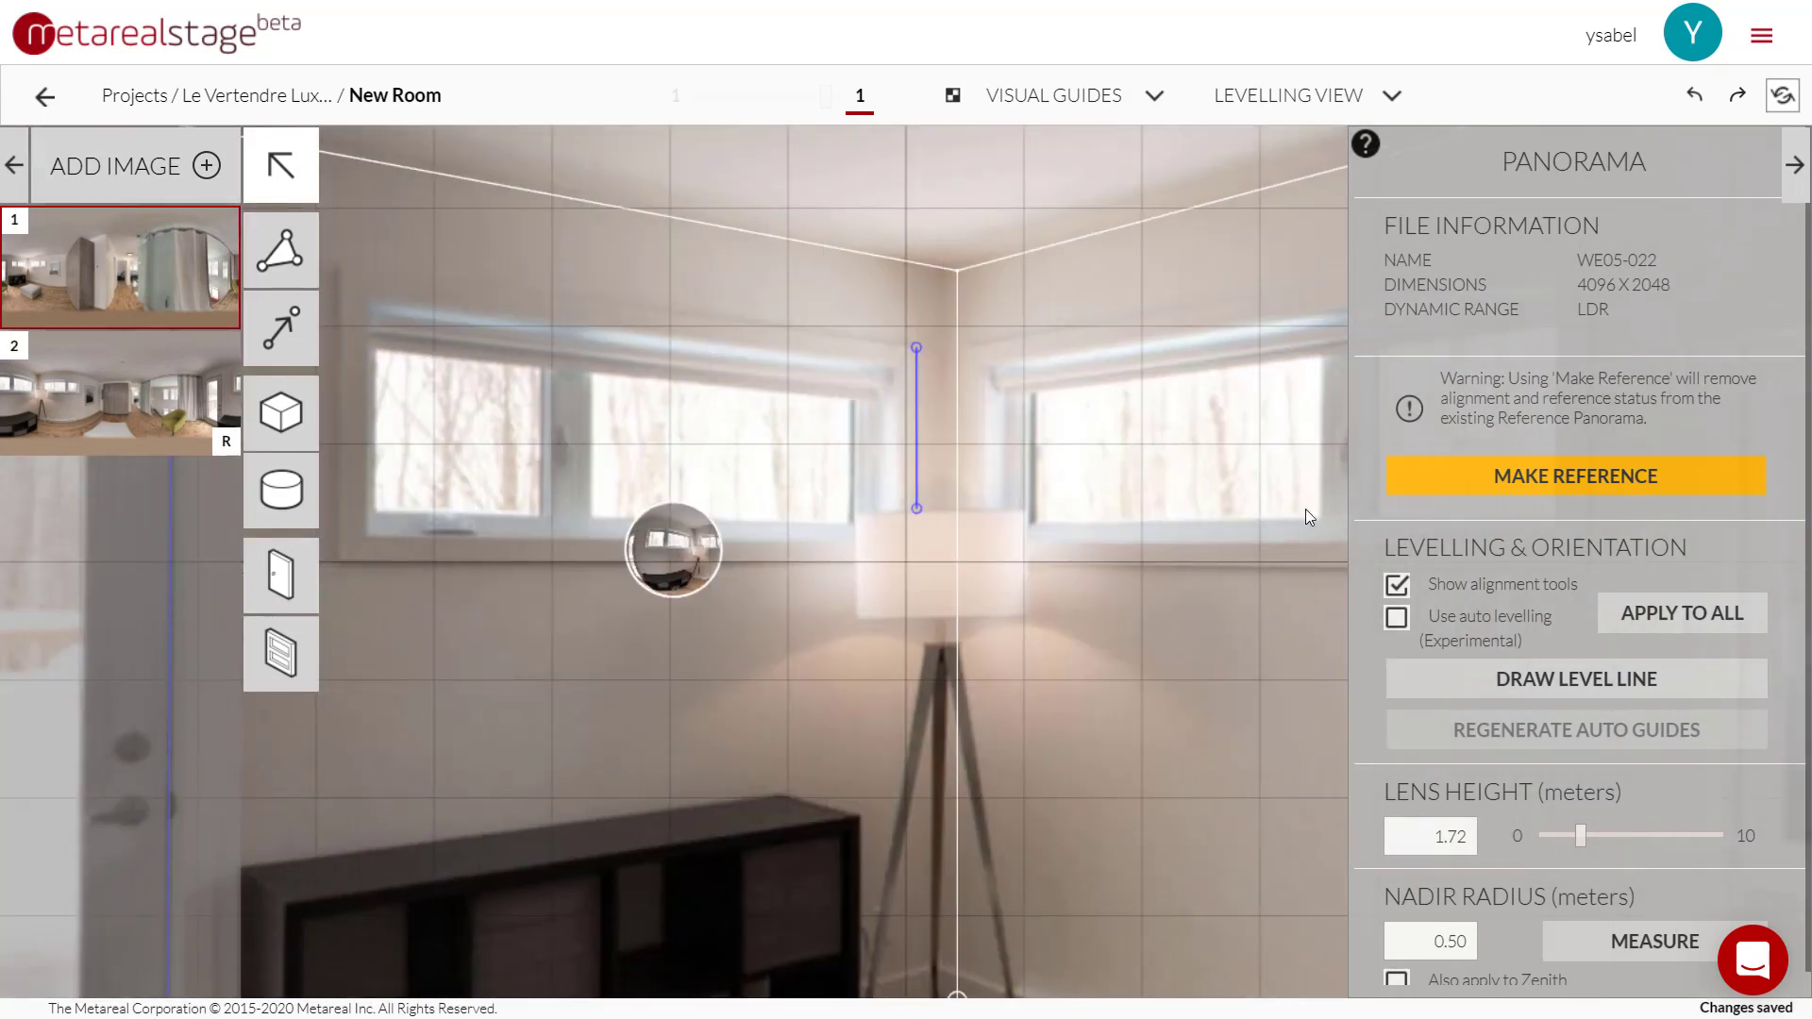
# Step: Open the panorama alignment tool for panorama 1, look at the room in plan view, and return to the panorama view
pyautogui.click(282, 352)
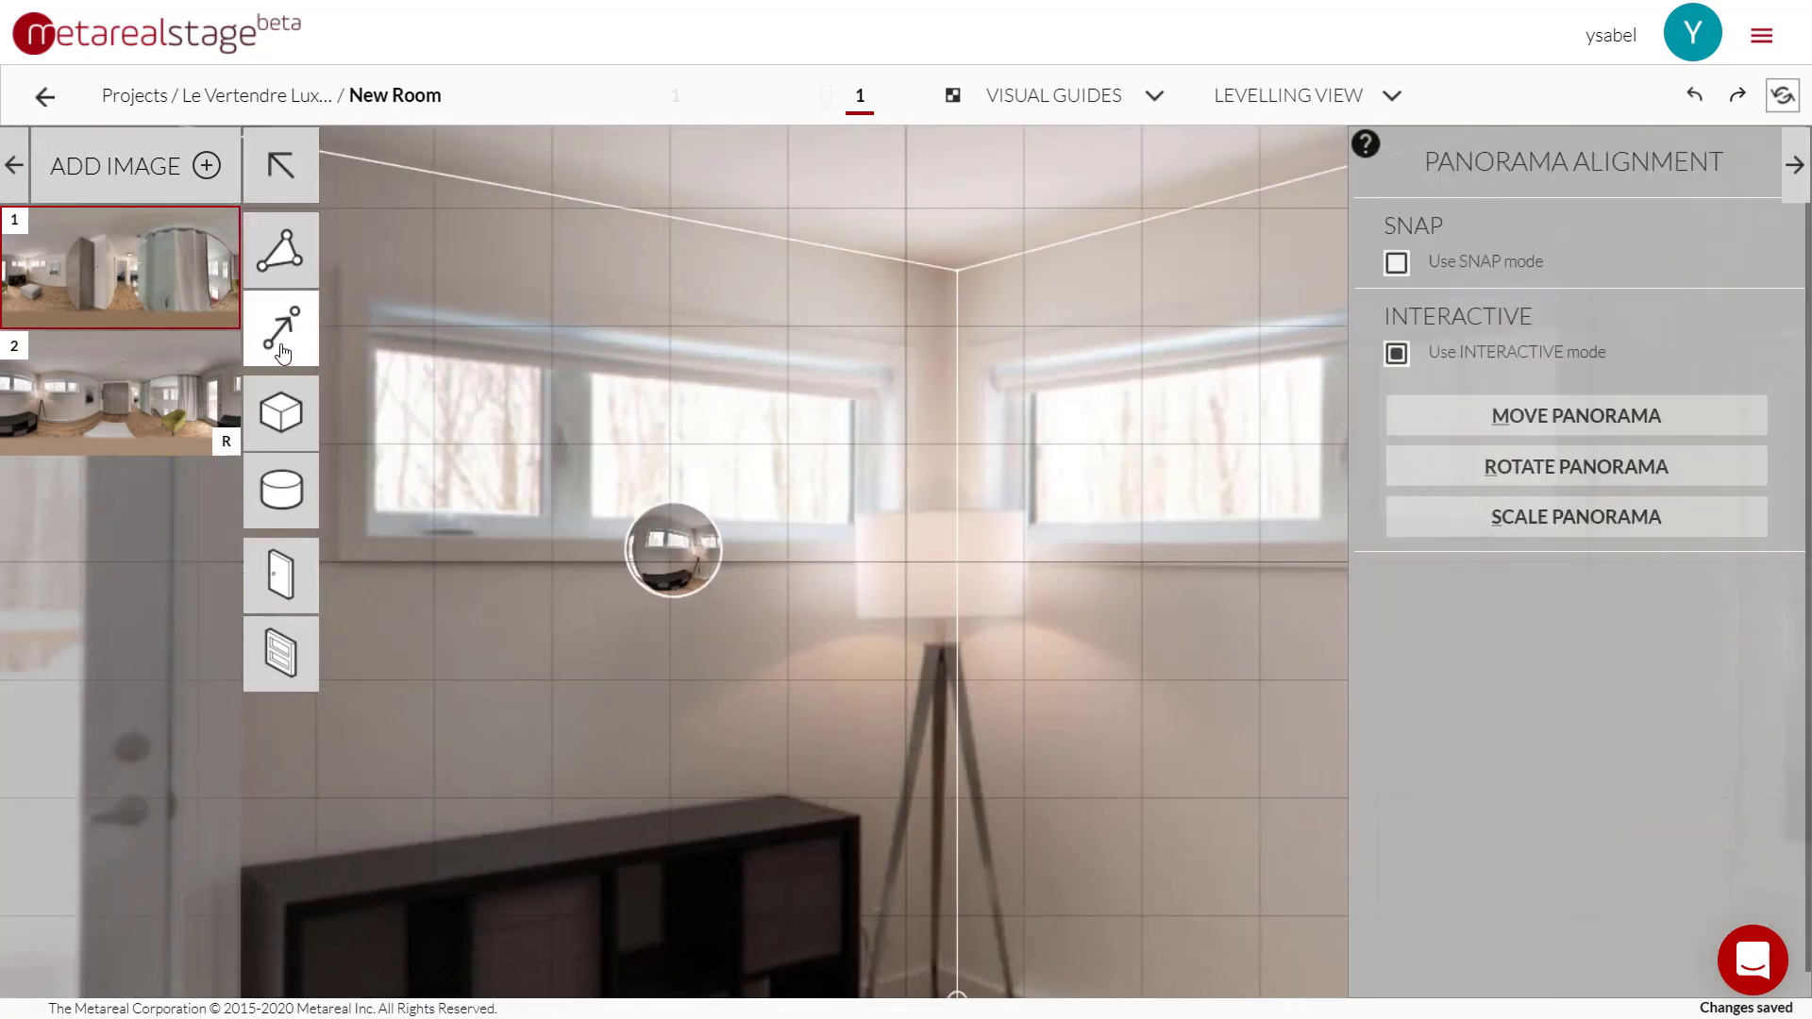
pyautogui.click(1338, 103)
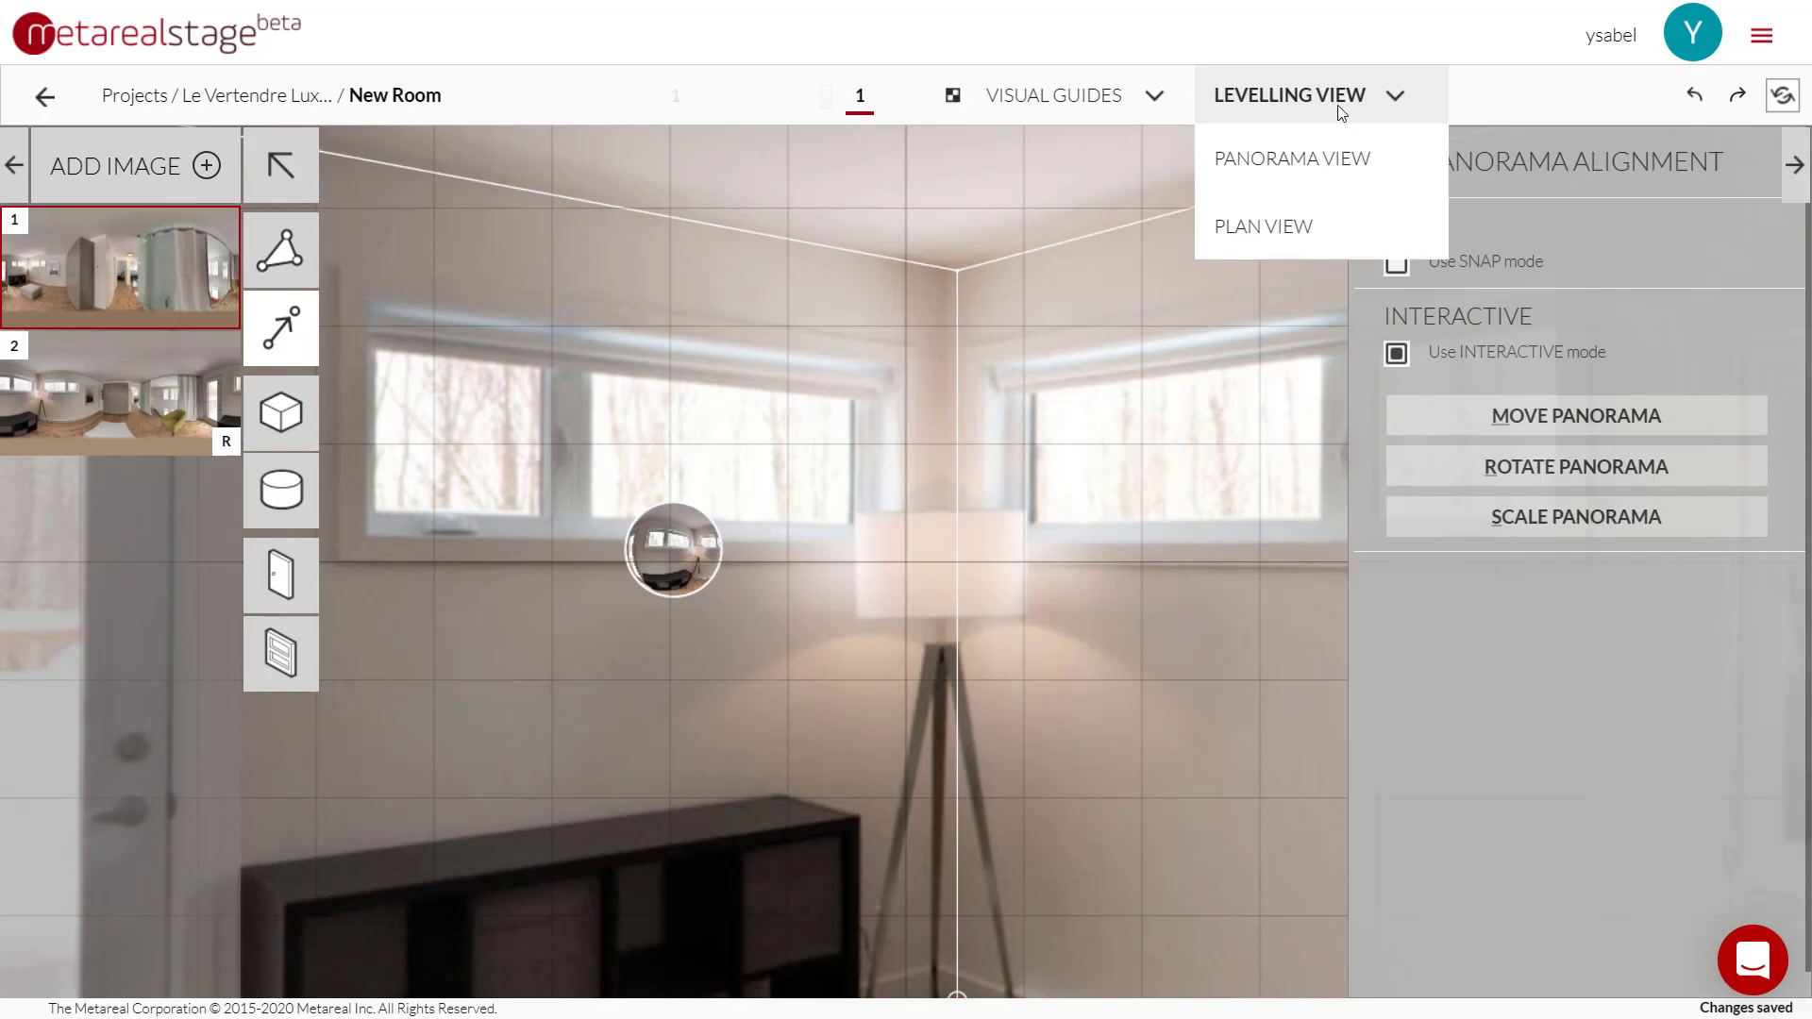
pyautogui.click(1299, 242)
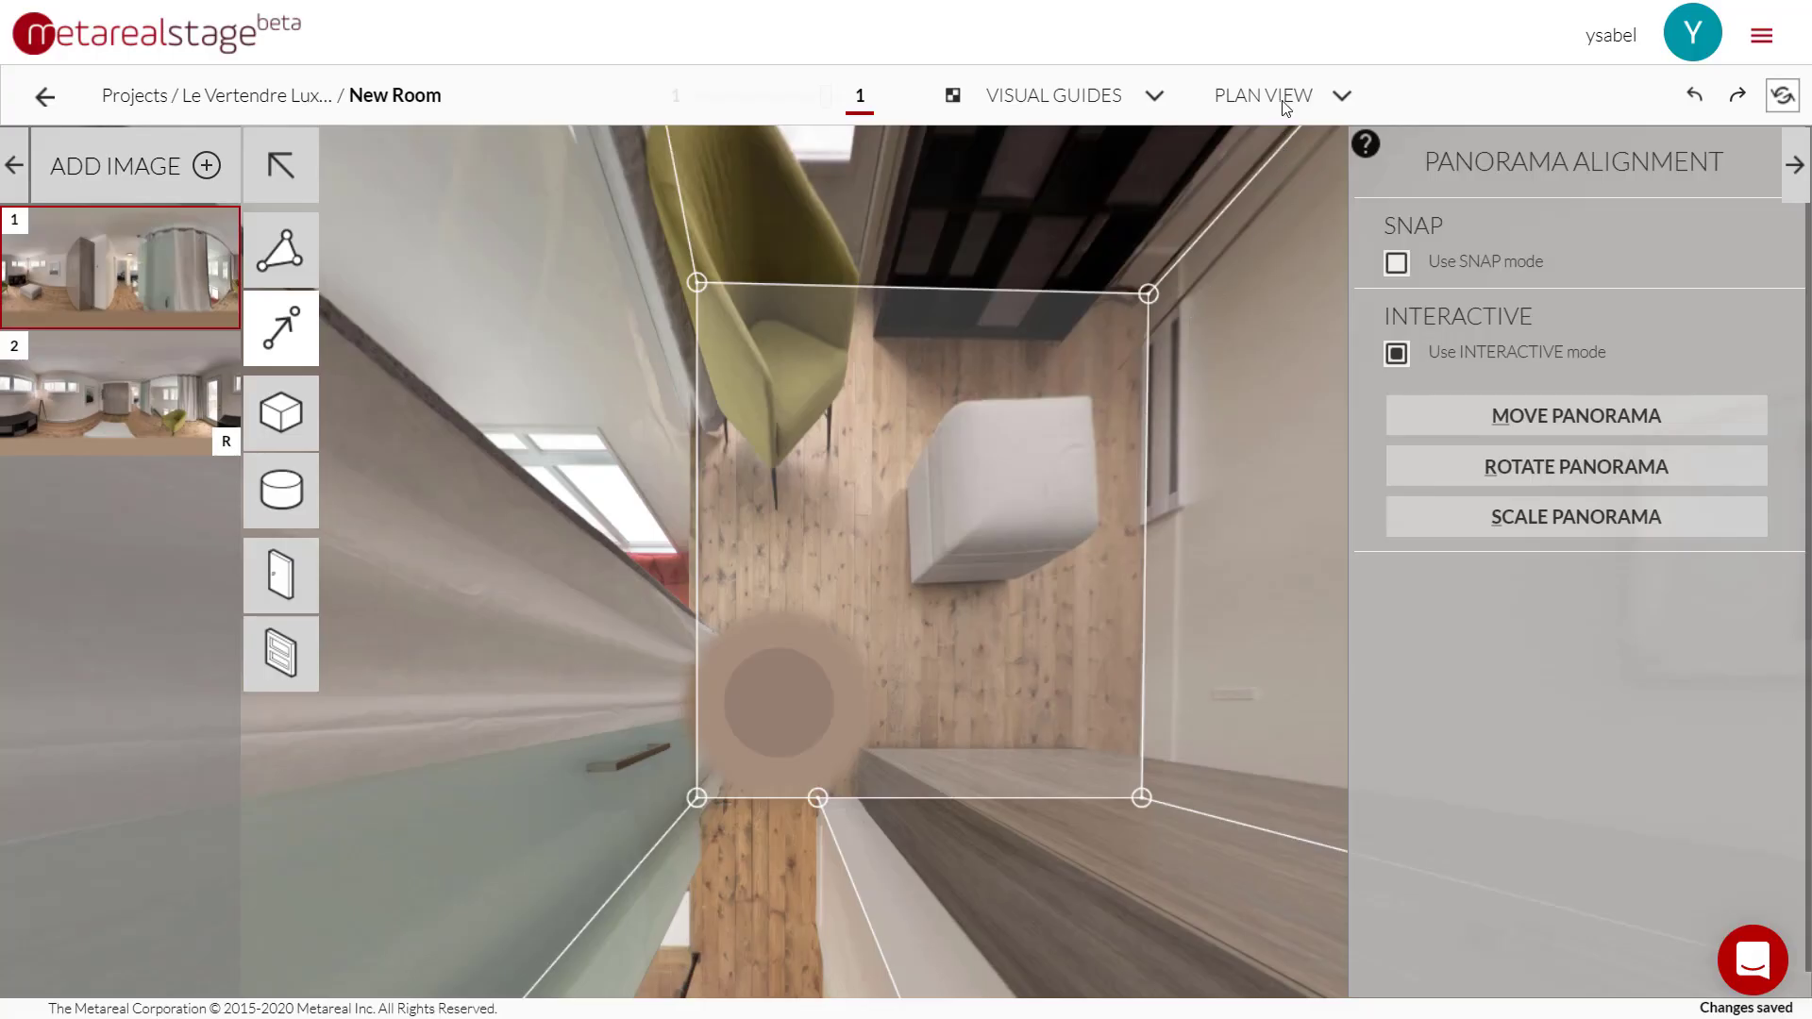
pyautogui.click(1285, 107)
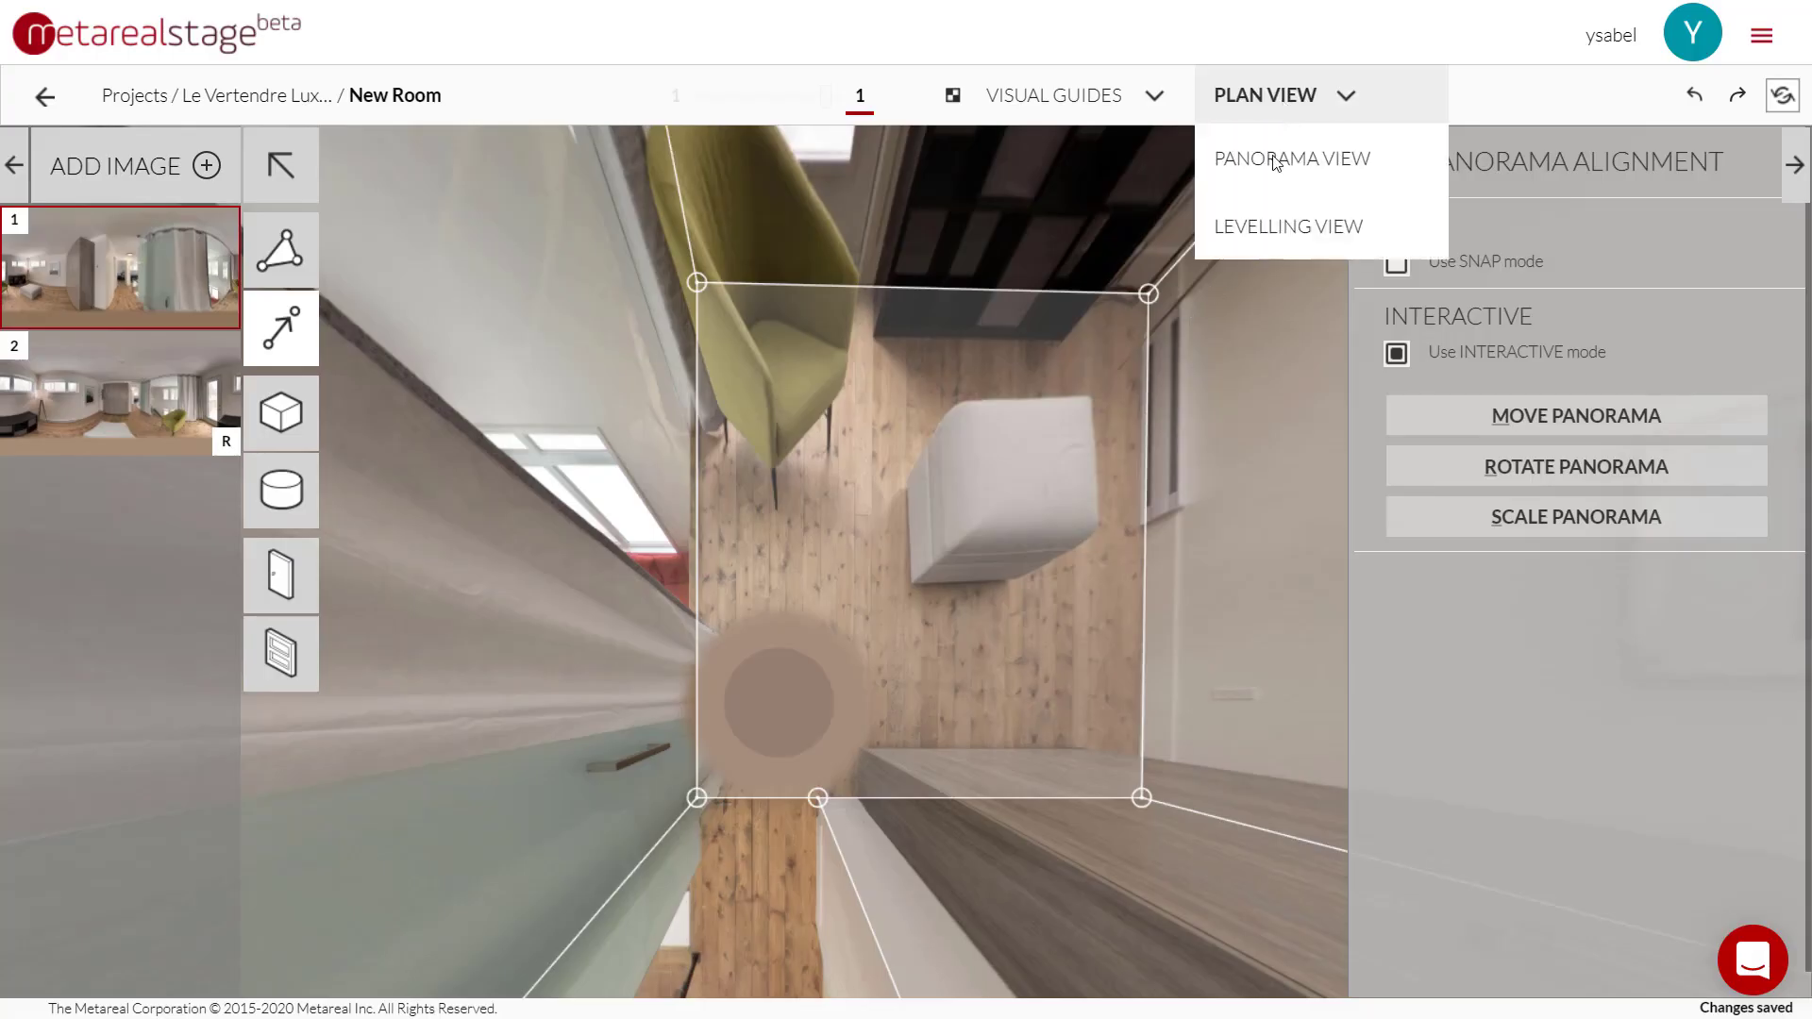
pyautogui.click(1271, 157)
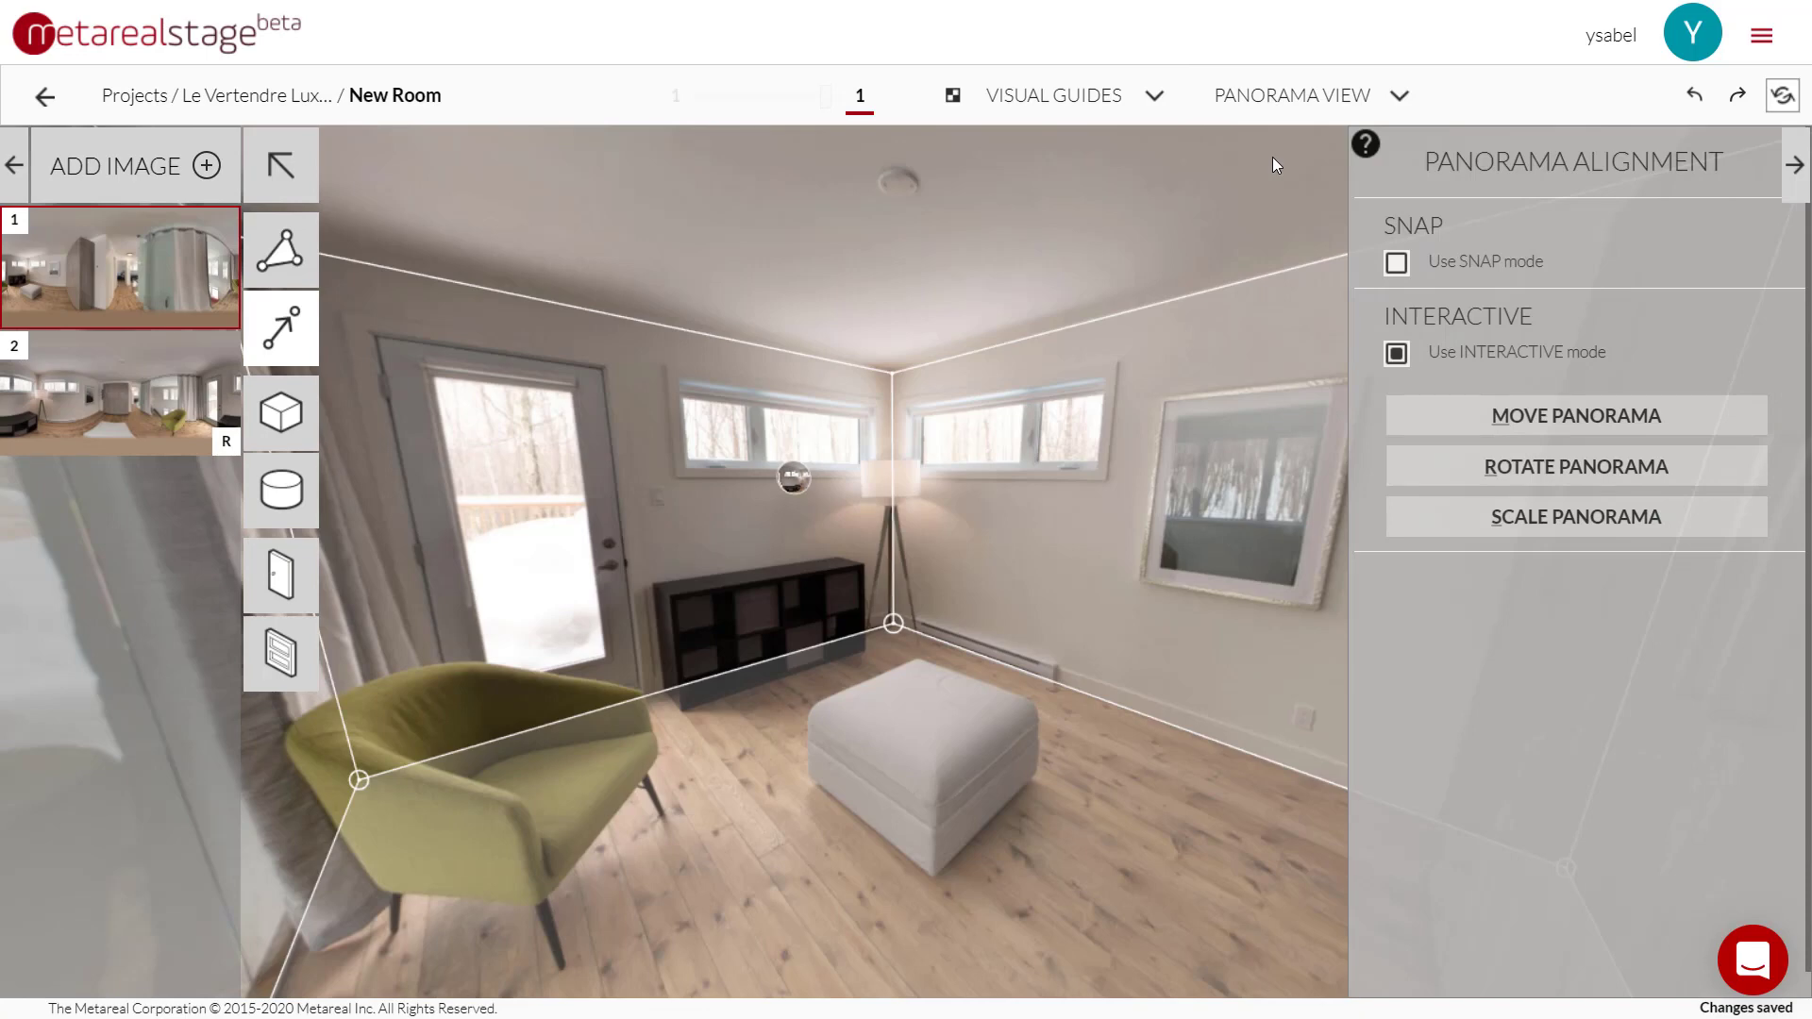
pyautogui.moveTo(970, 531); pyautogui.dragTo(713, 286)
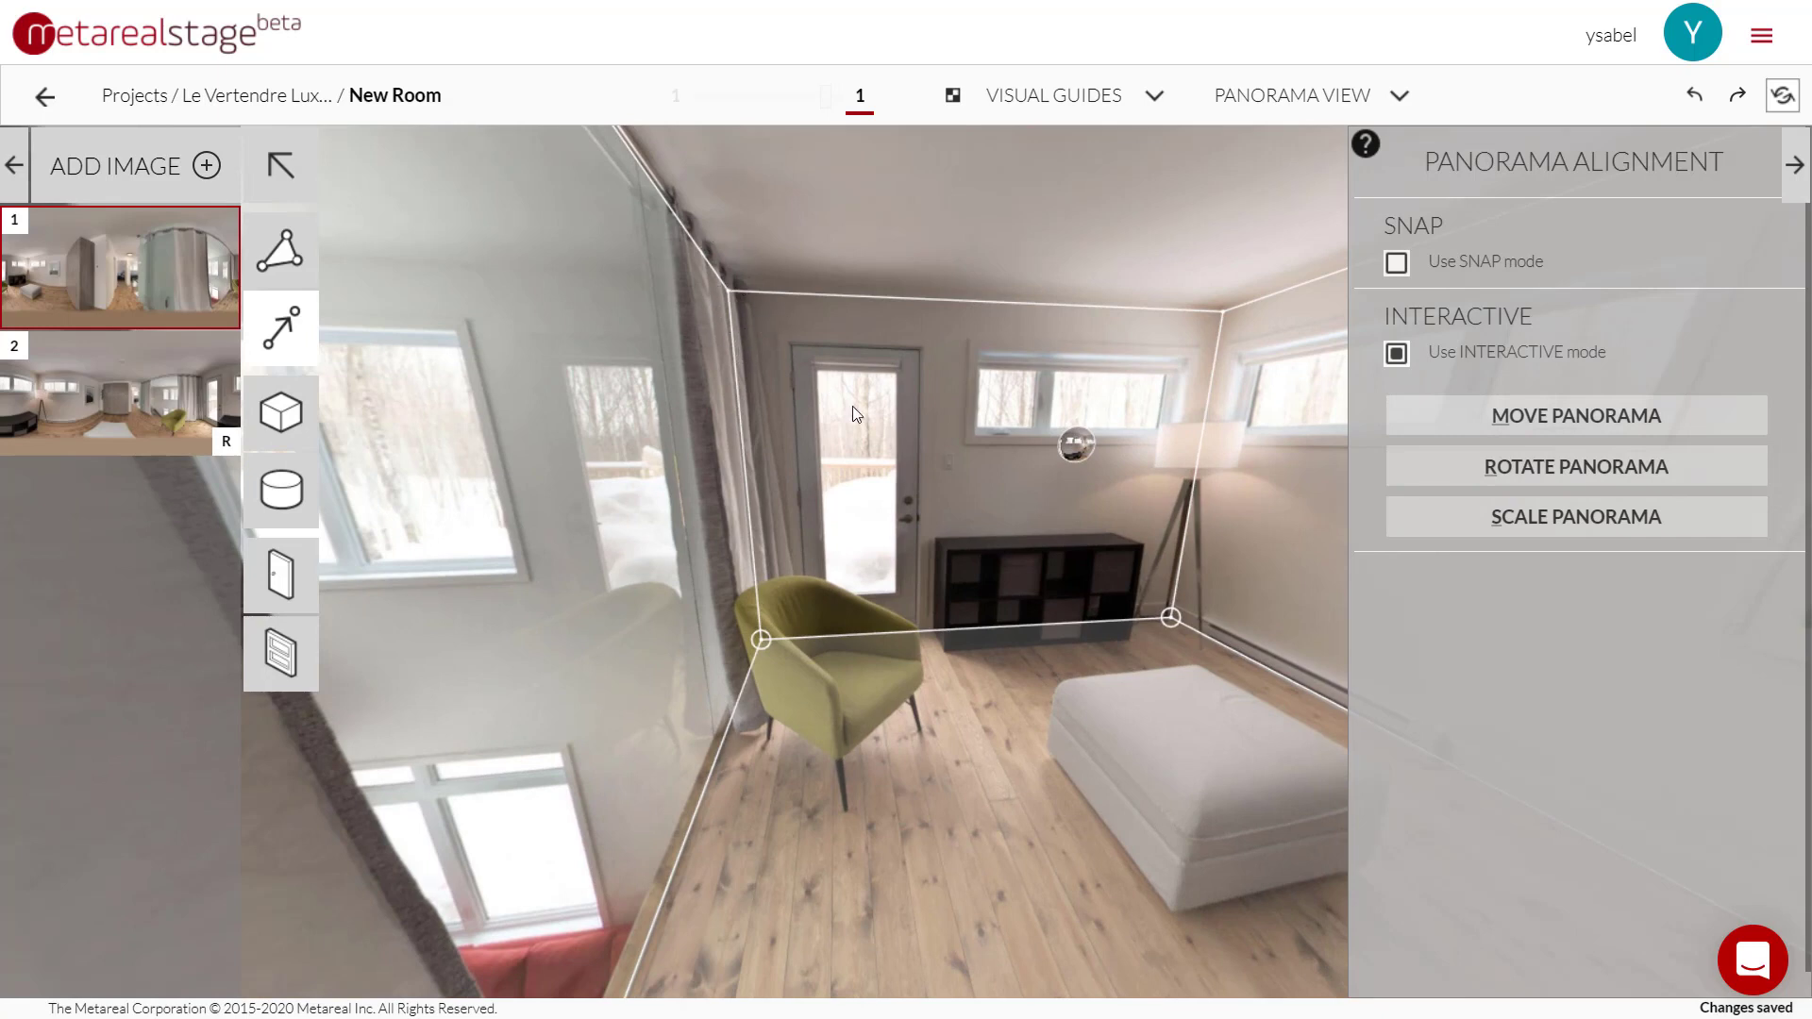
pyautogui.moveTo(1324, 556); pyautogui.dragTo(924, 558)
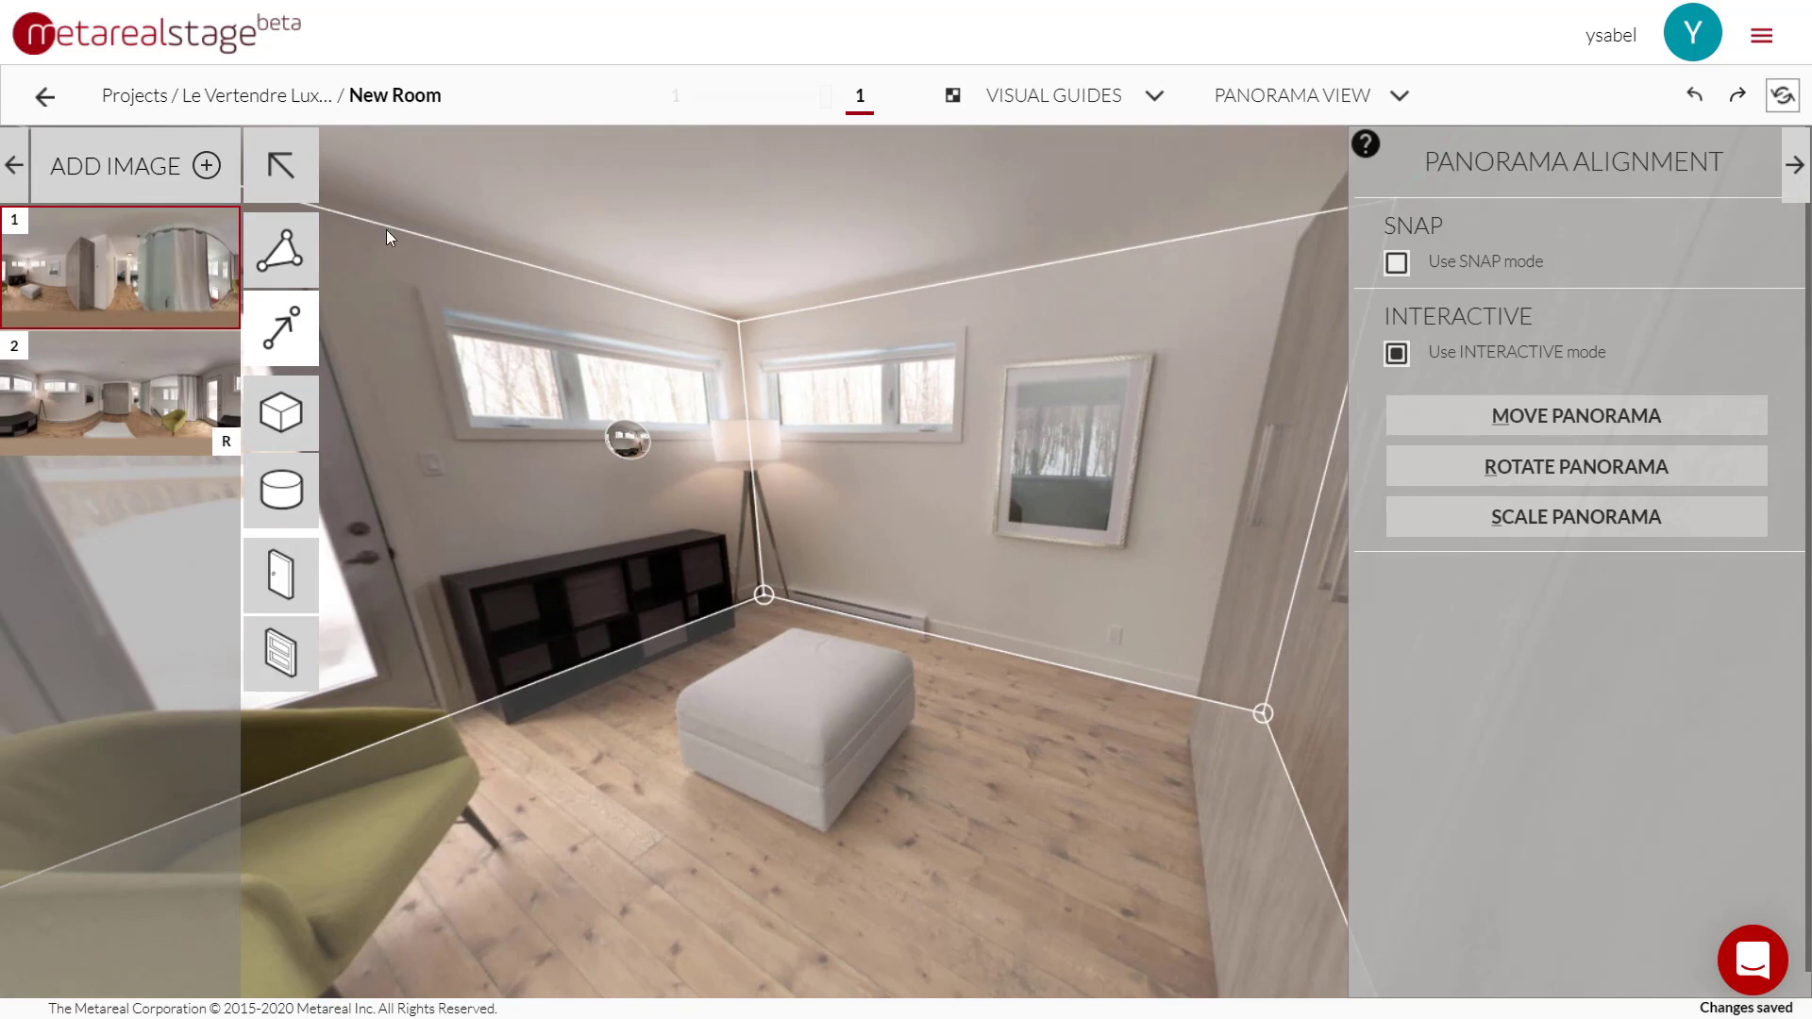
# Step: Return to panorama 1's properties and show its alignment tools around the door and lamp corner
pyautogui.click(292, 180)
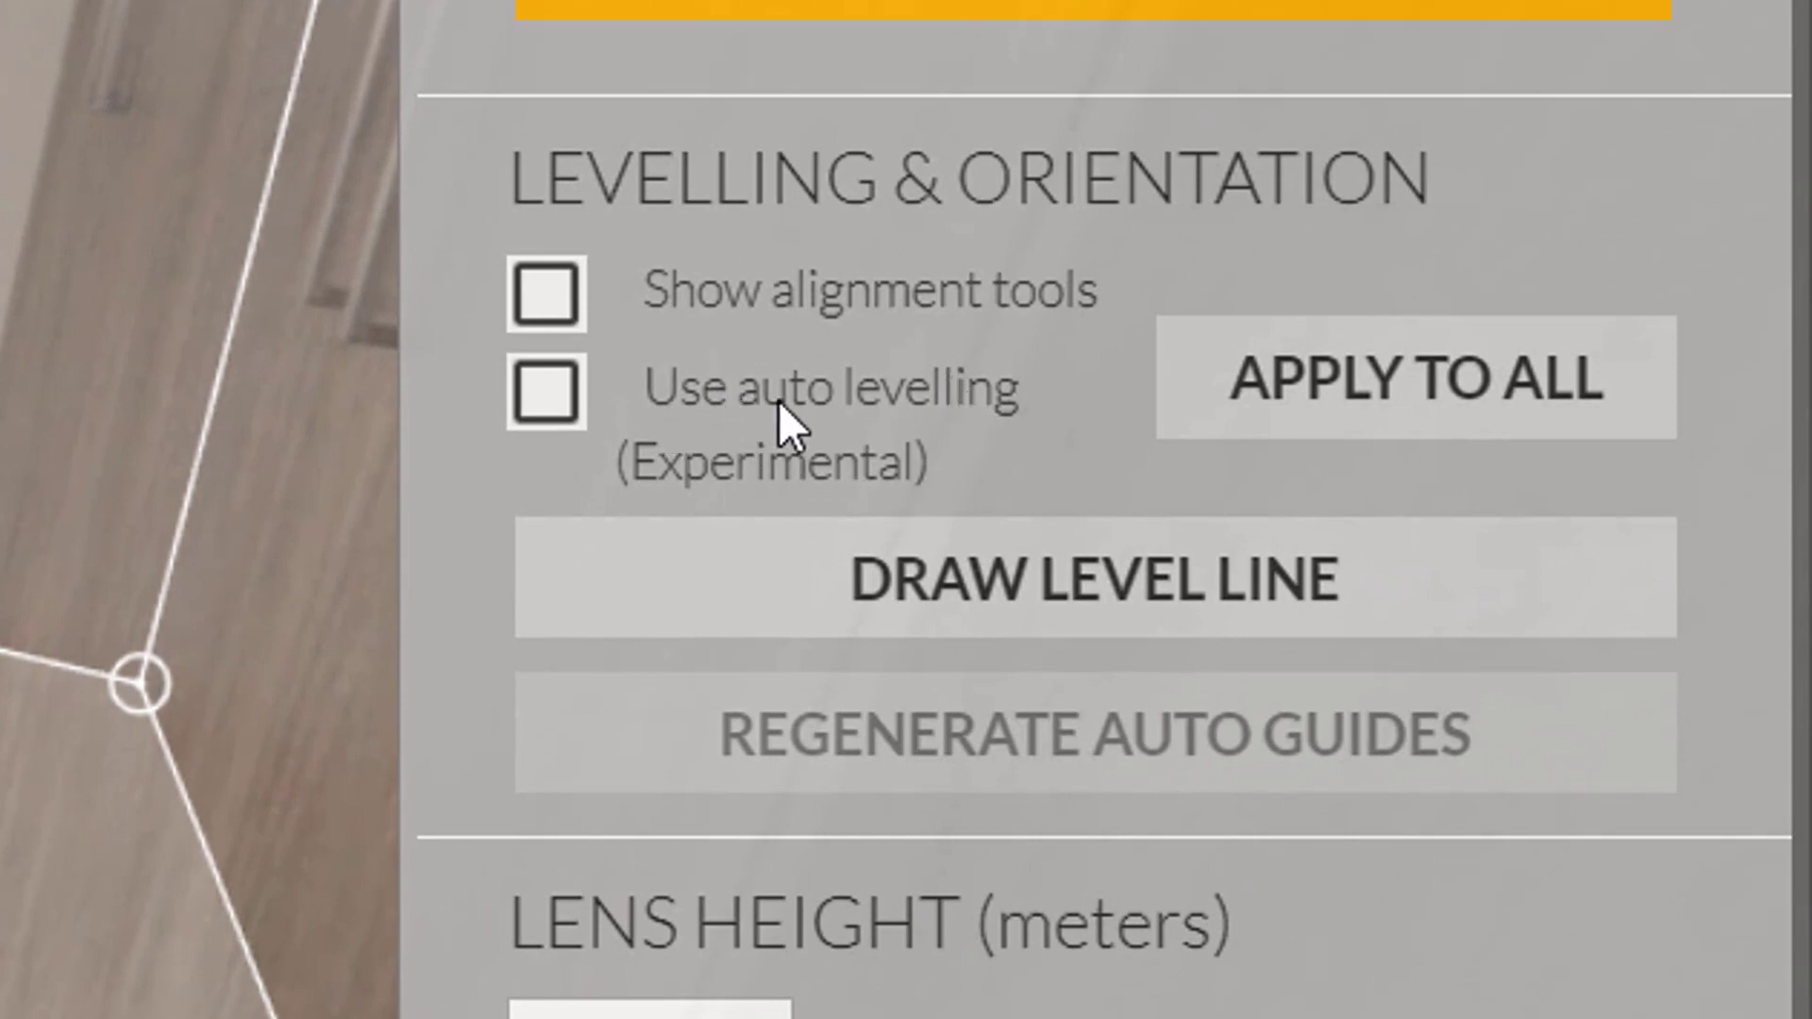
pyautogui.click(547, 309)
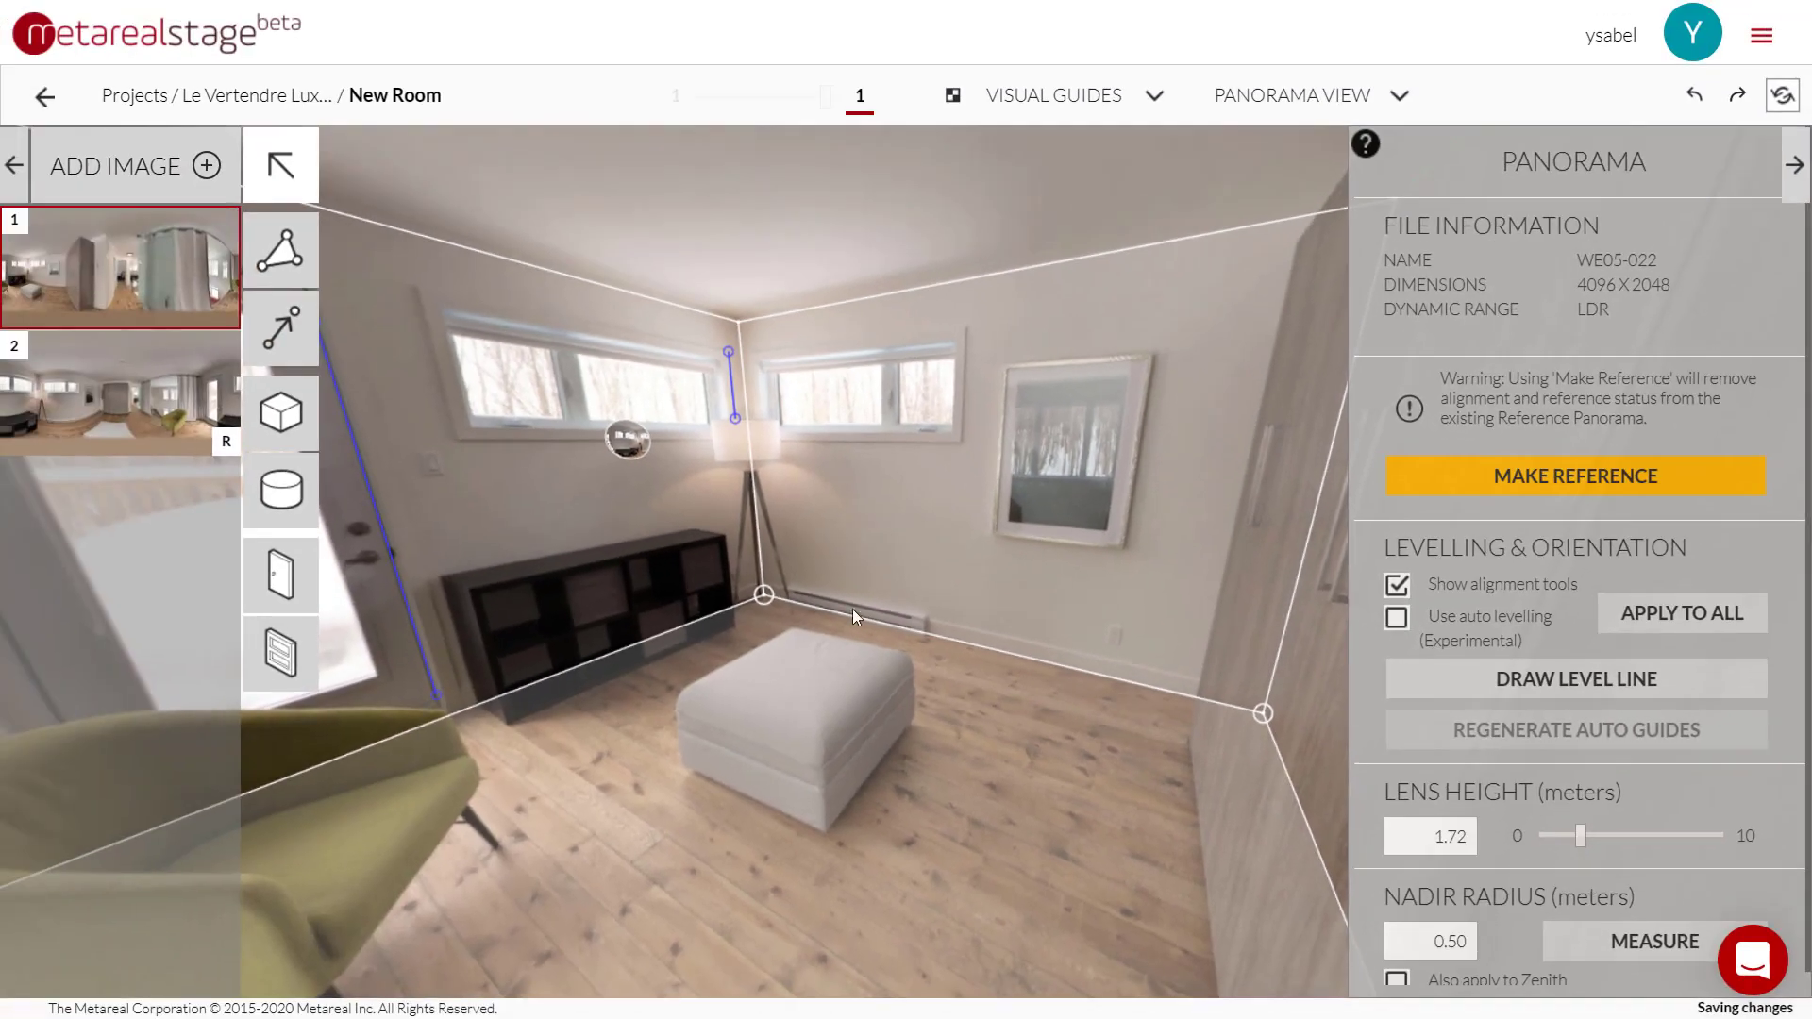
pyautogui.moveTo(781, 615); pyautogui.dragTo(874, 653)
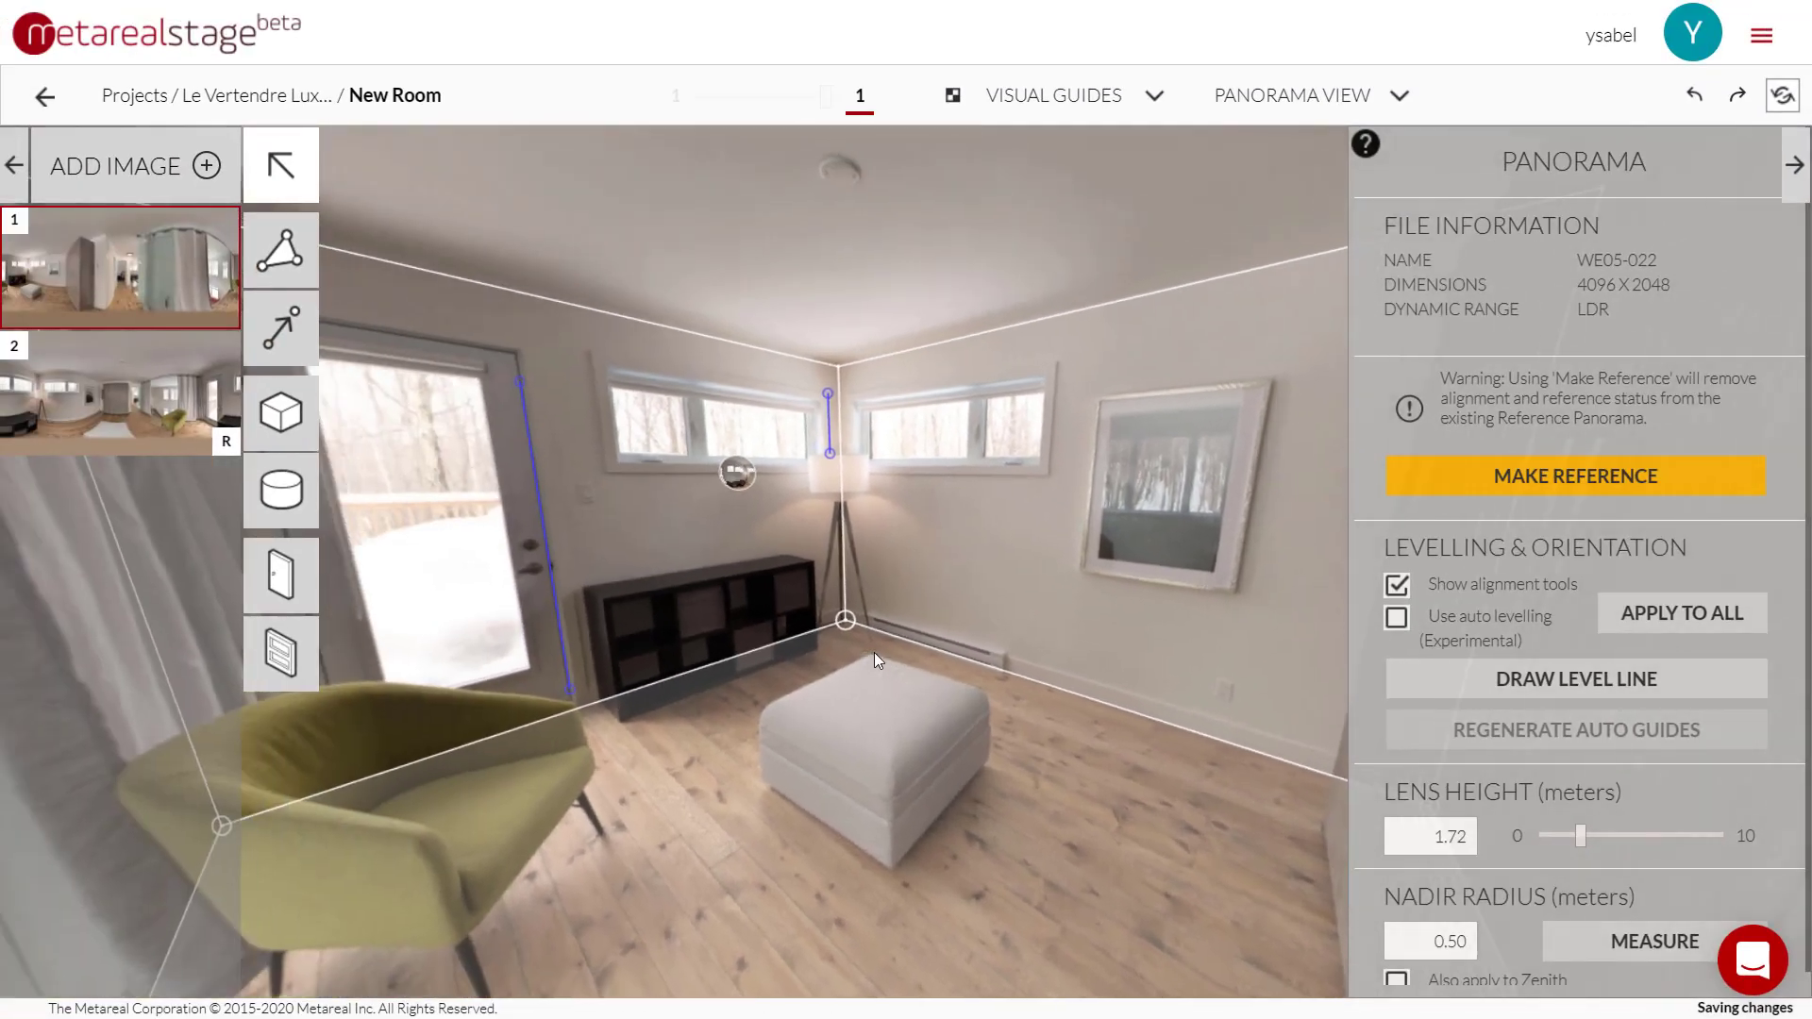
# Step: Try the experimental auto levelling on panorama 1 and inspect its guides around the door and windows
pyautogui.click(1397, 619)
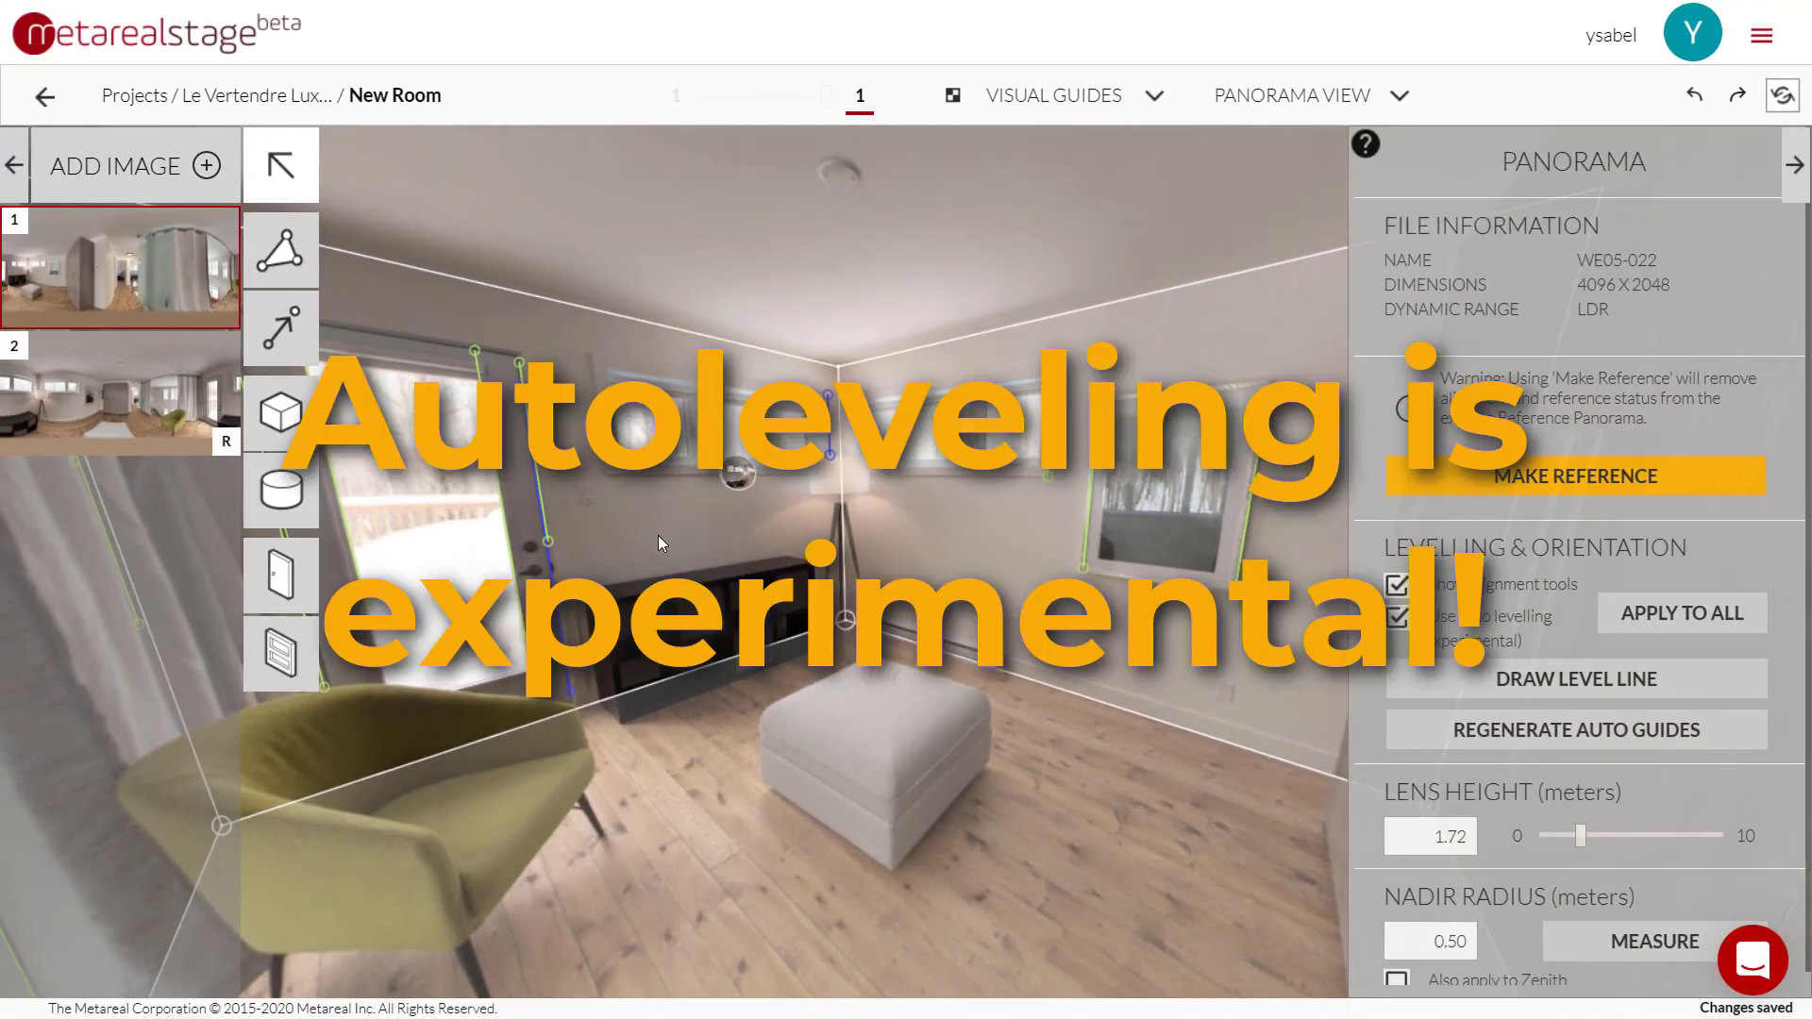
pyautogui.moveTo(659, 535); pyautogui.dragTo(951, 581)
pyautogui.moveTo(513, 720); pyautogui.dragTo(625, 675)
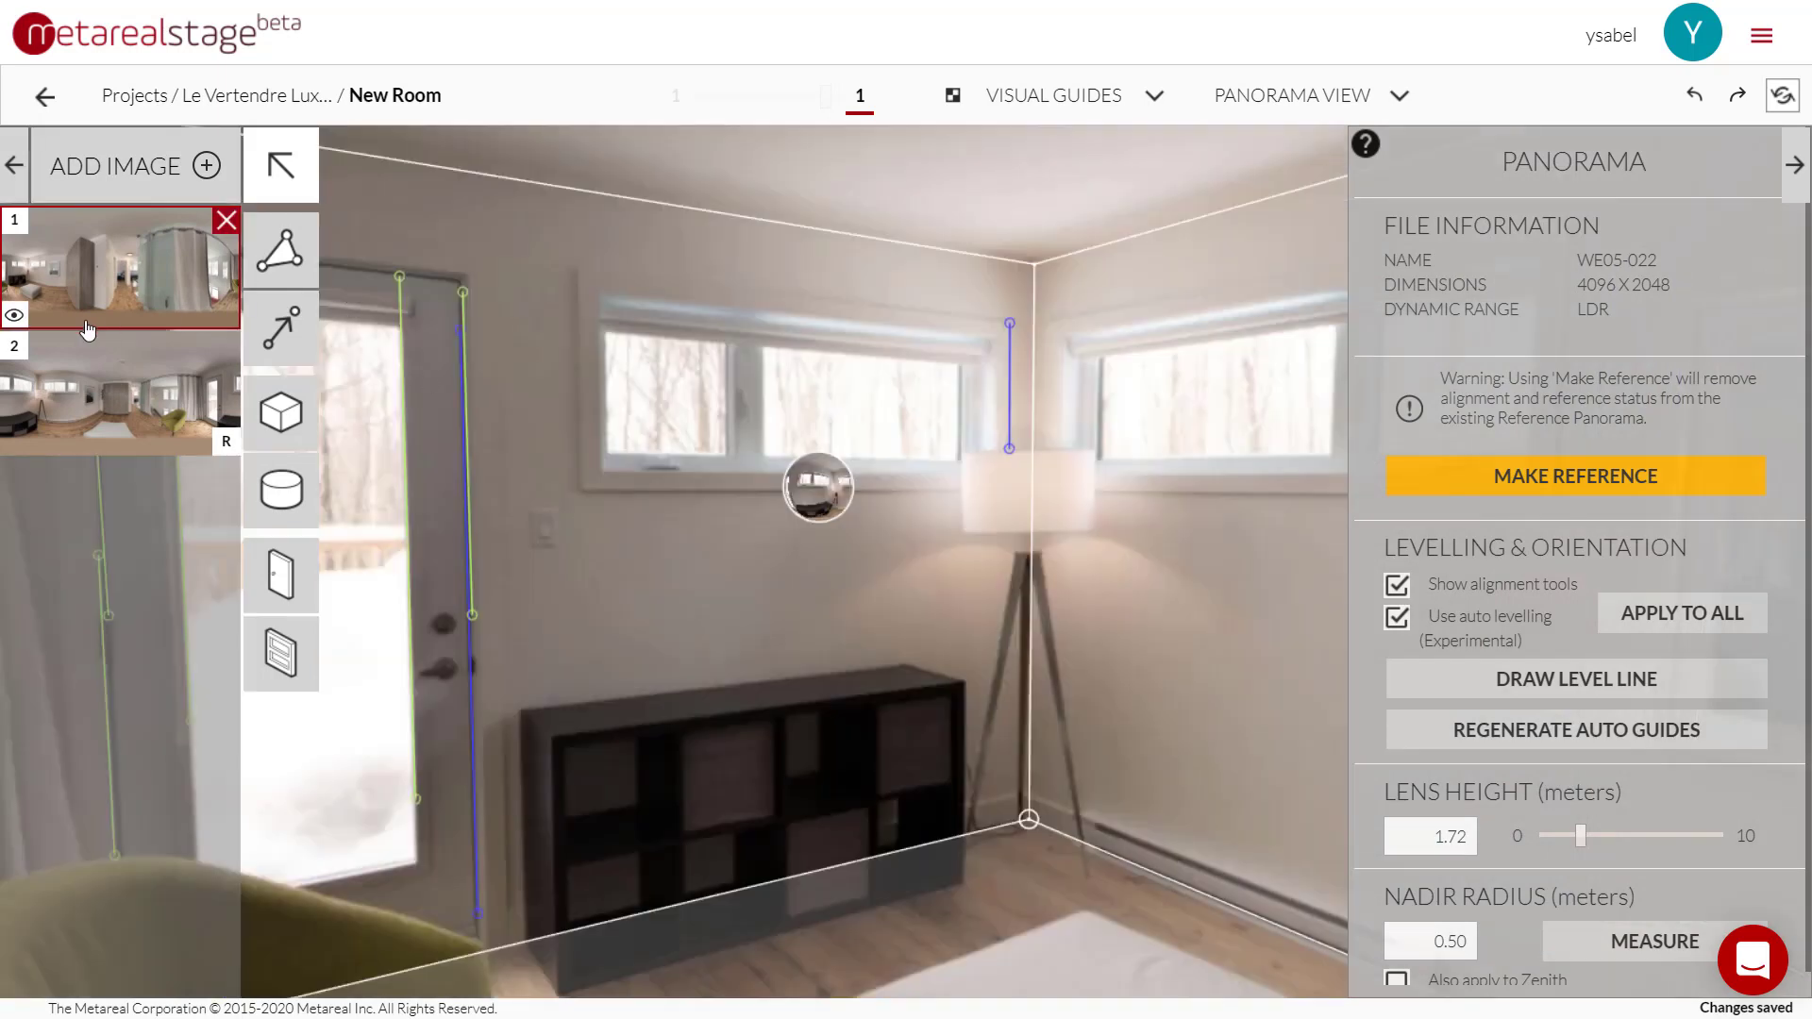
# Step: Try auto levelling on reference panorama 2, inspect its window guides, and turn auto levelling off for both panoramas
pyautogui.click(134, 394)
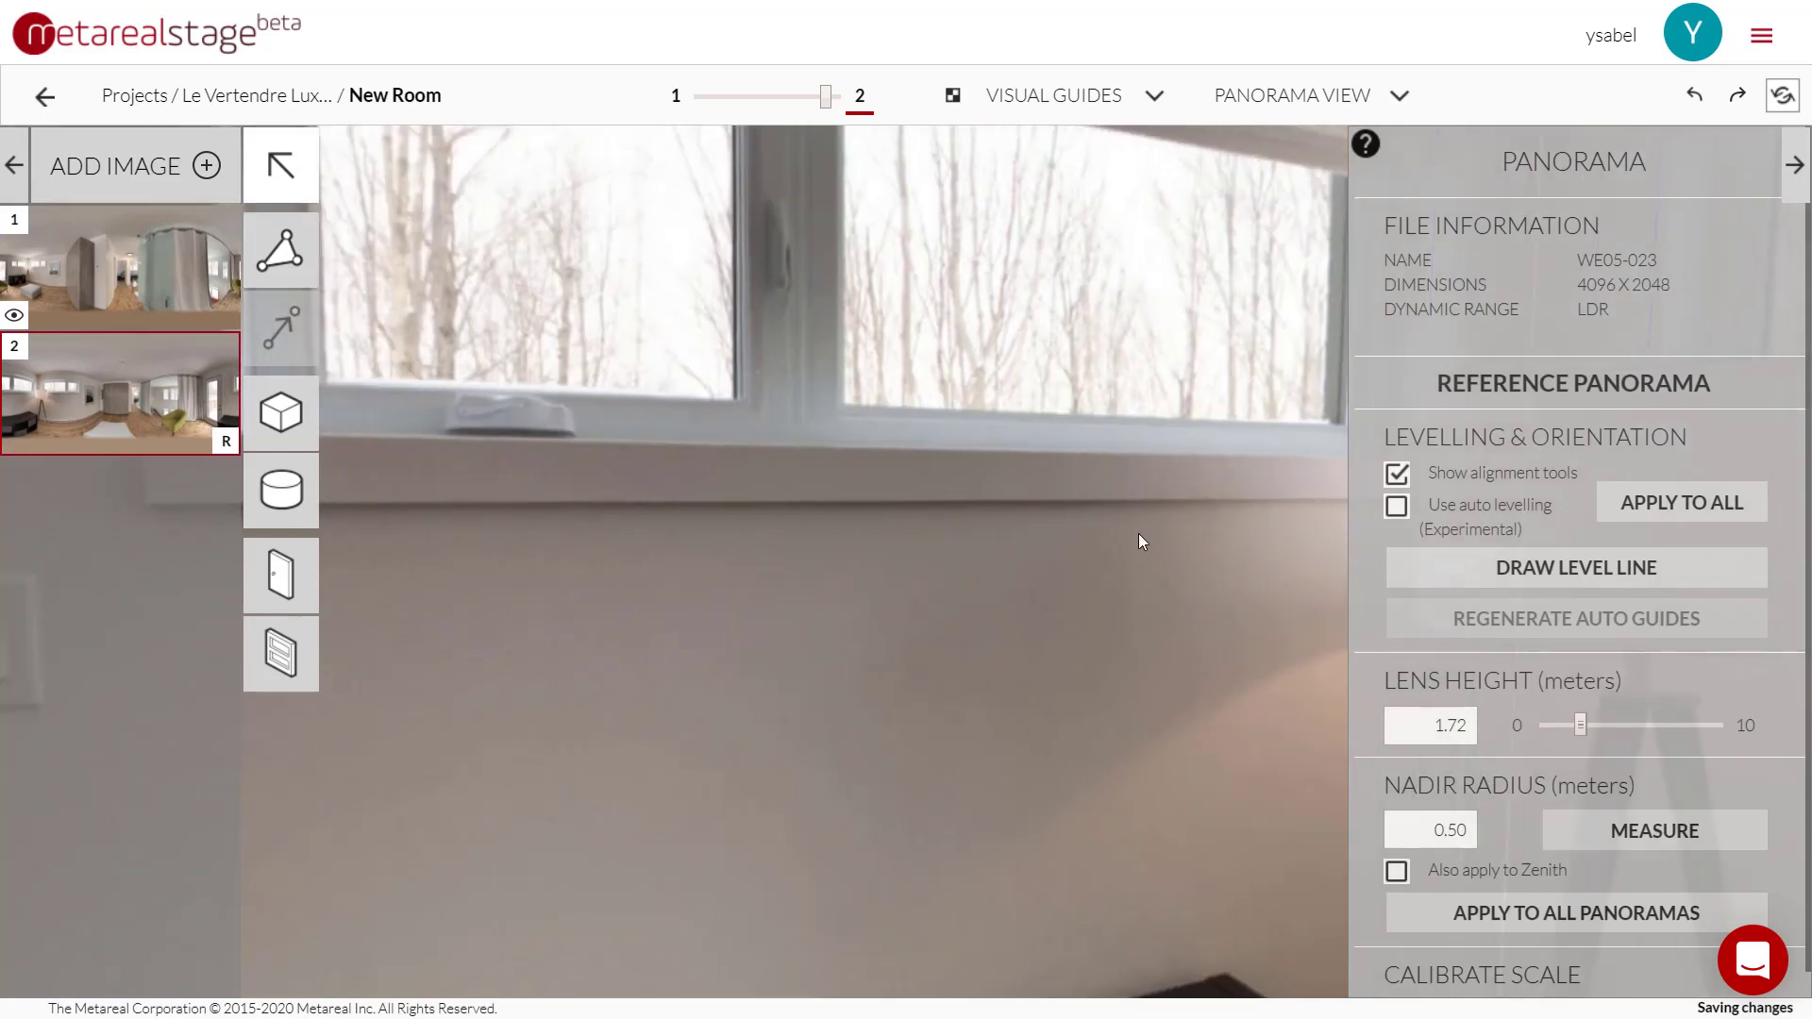
pyautogui.click(1394, 507)
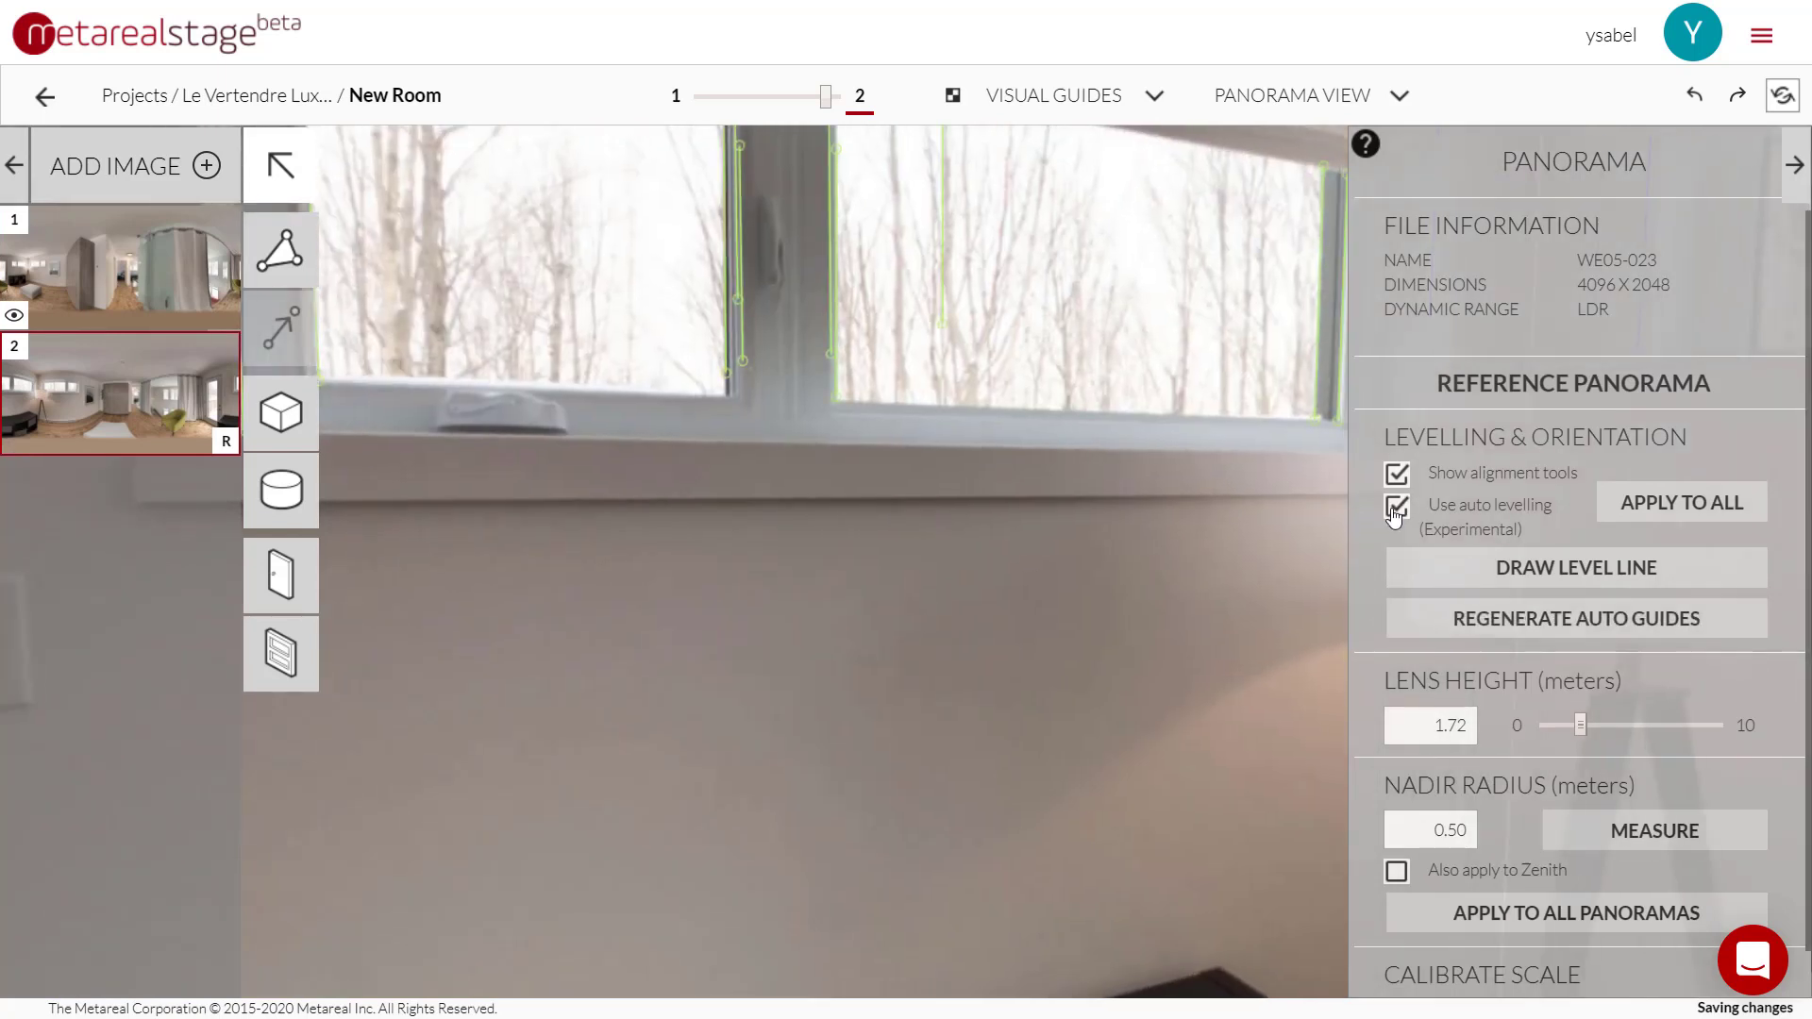
pyautogui.moveTo(689, 668); pyautogui.dragTo(543, 762)
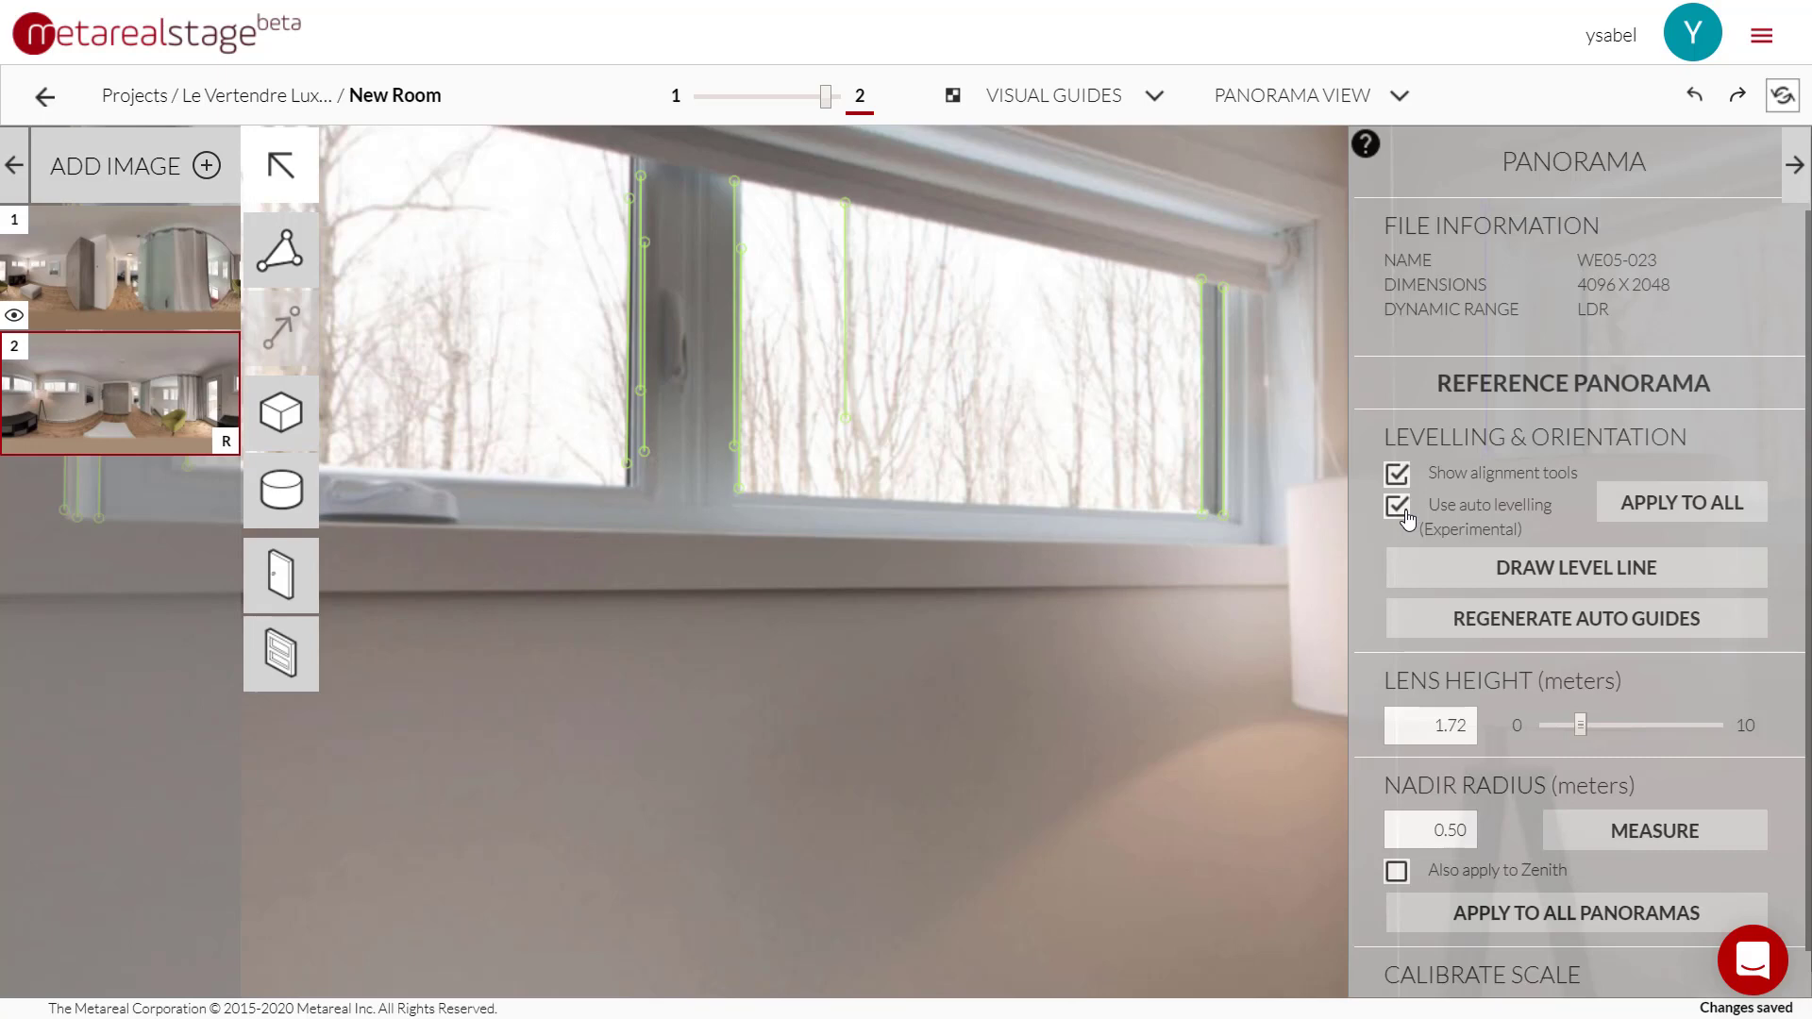
pyautogui.click(1398, 506)
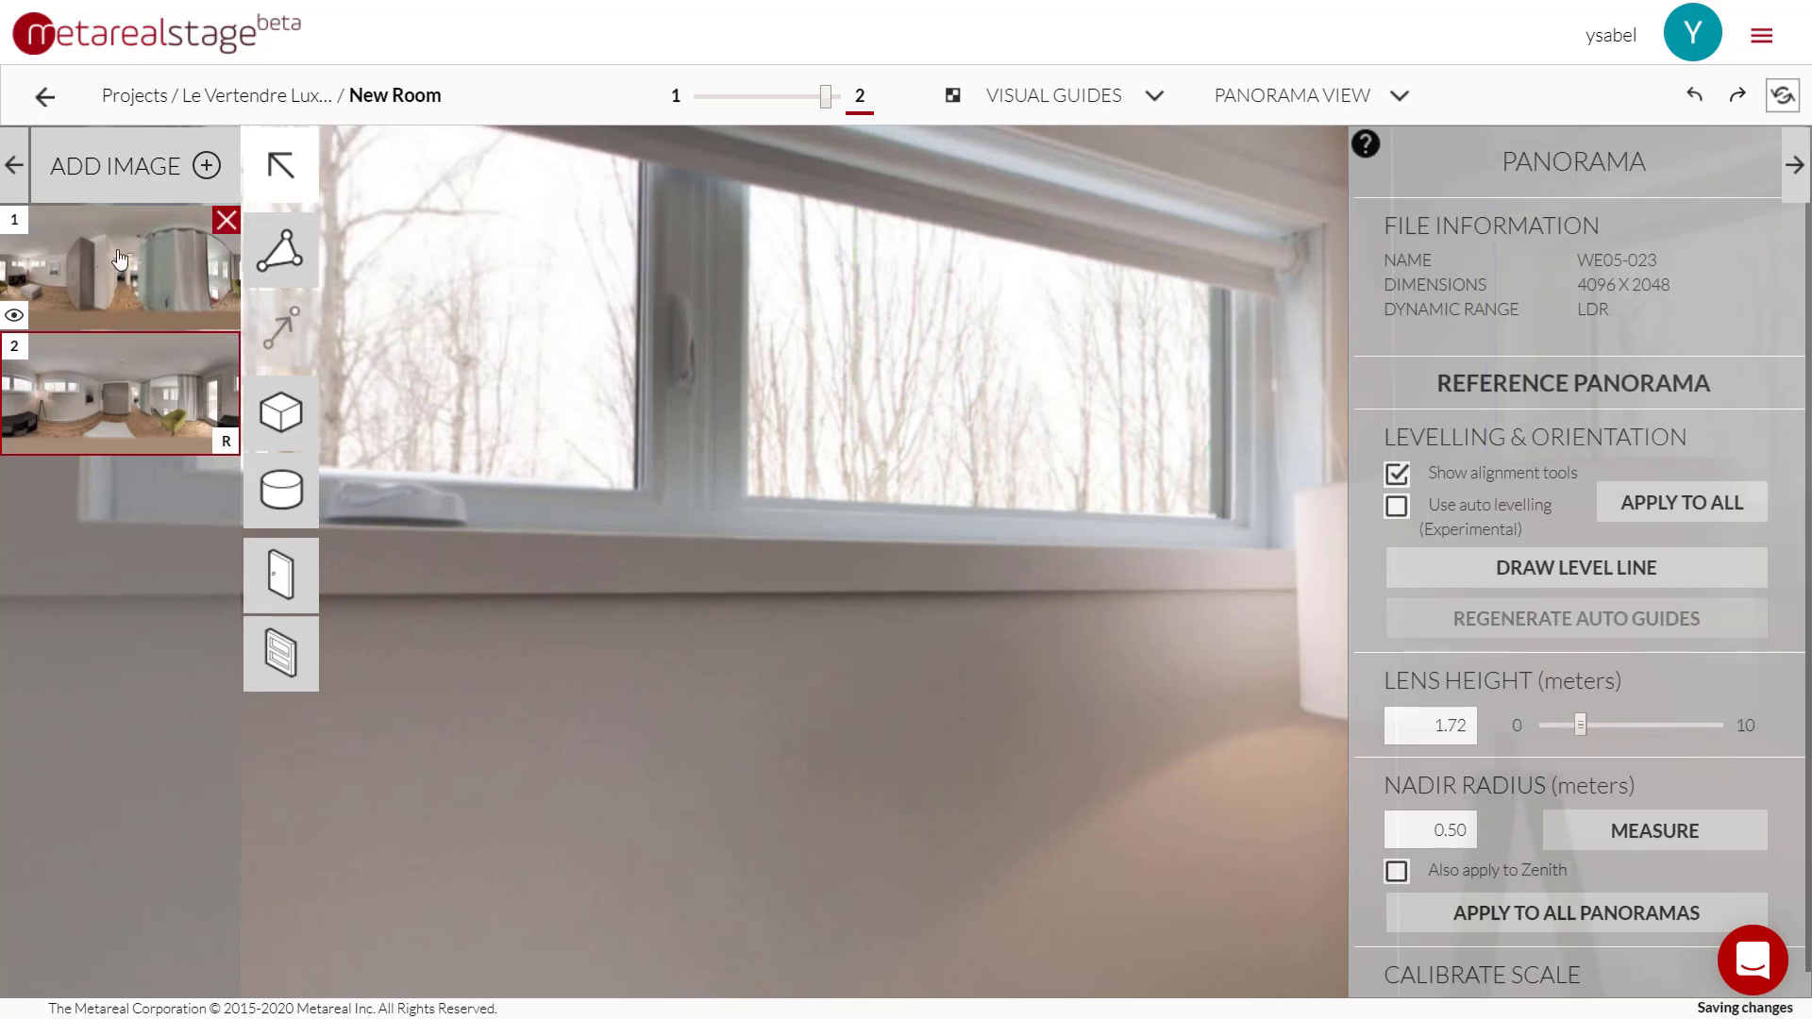
pyautogui.click(182, 289)
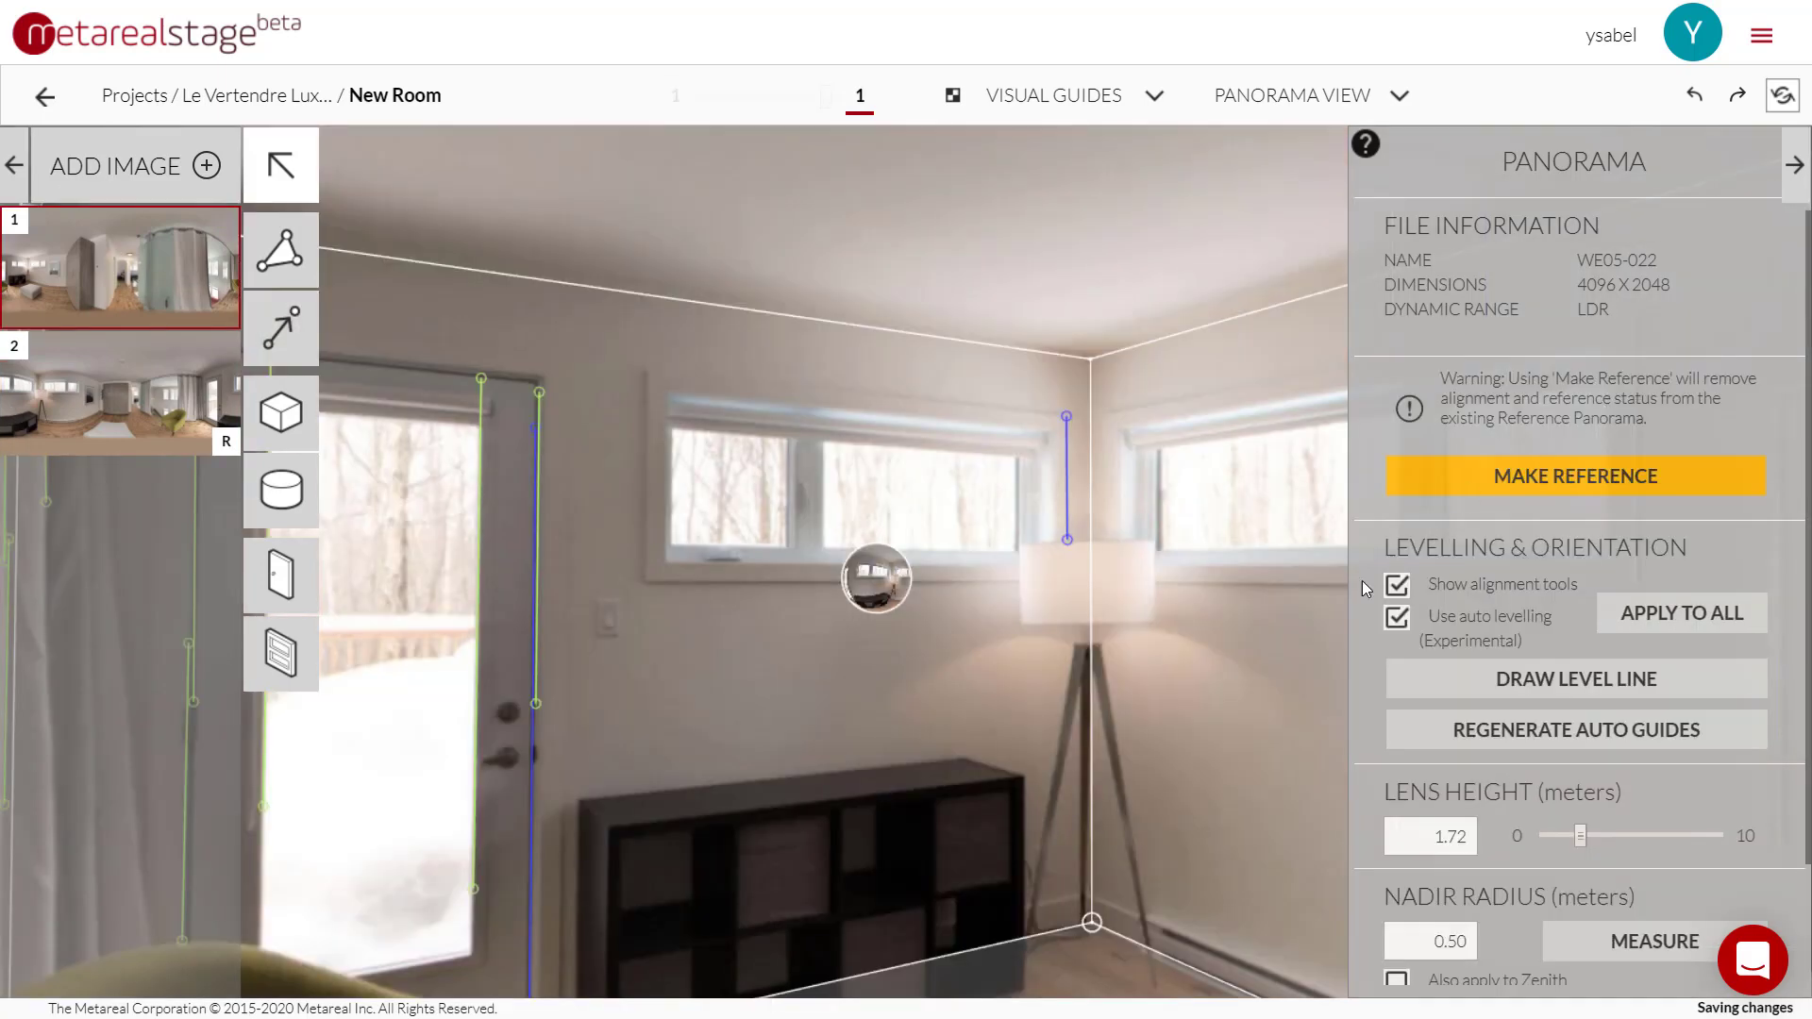
pyautogui.click(1396, 621)
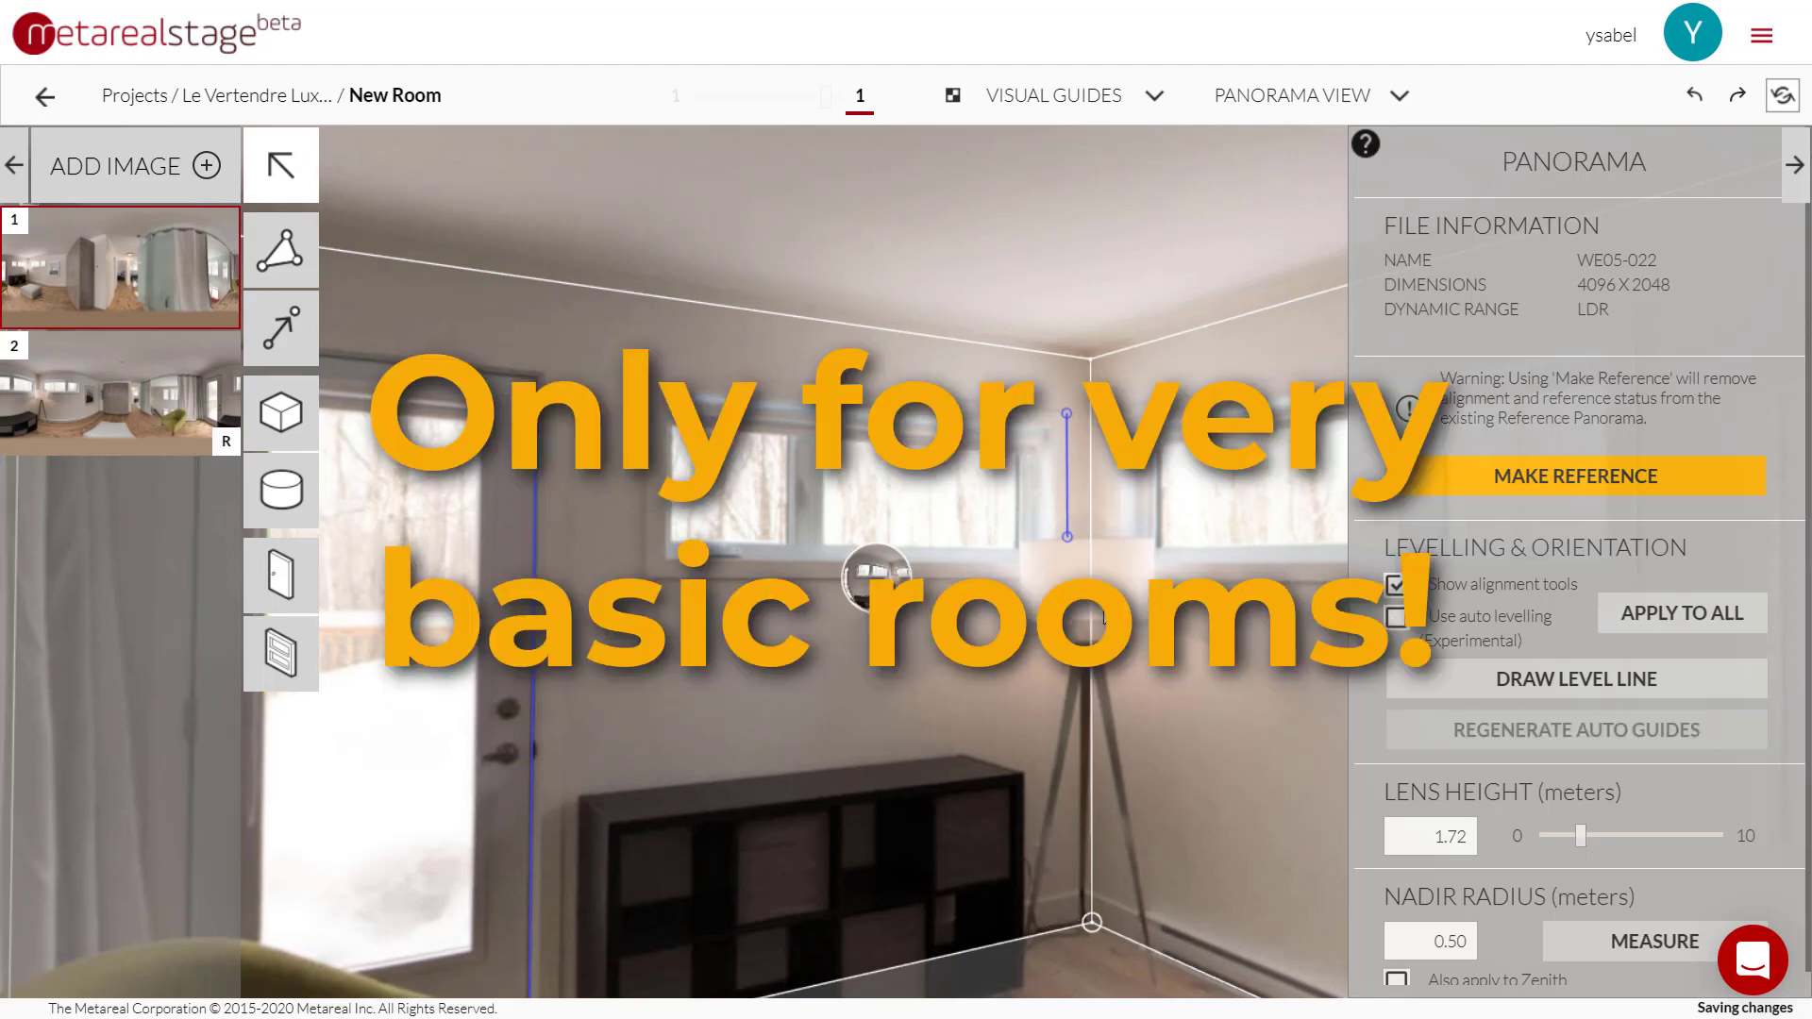
# Step: Examine panorama 1's manual level lines along the glass door, the windows past the curtain and the lamp corner
pyautogui.moveTo(1166, 766); pyautogui.dragTo(1016, 531)
pyautogui.moveTo(861, 525); pyautogui.dragTo(1330, 647)
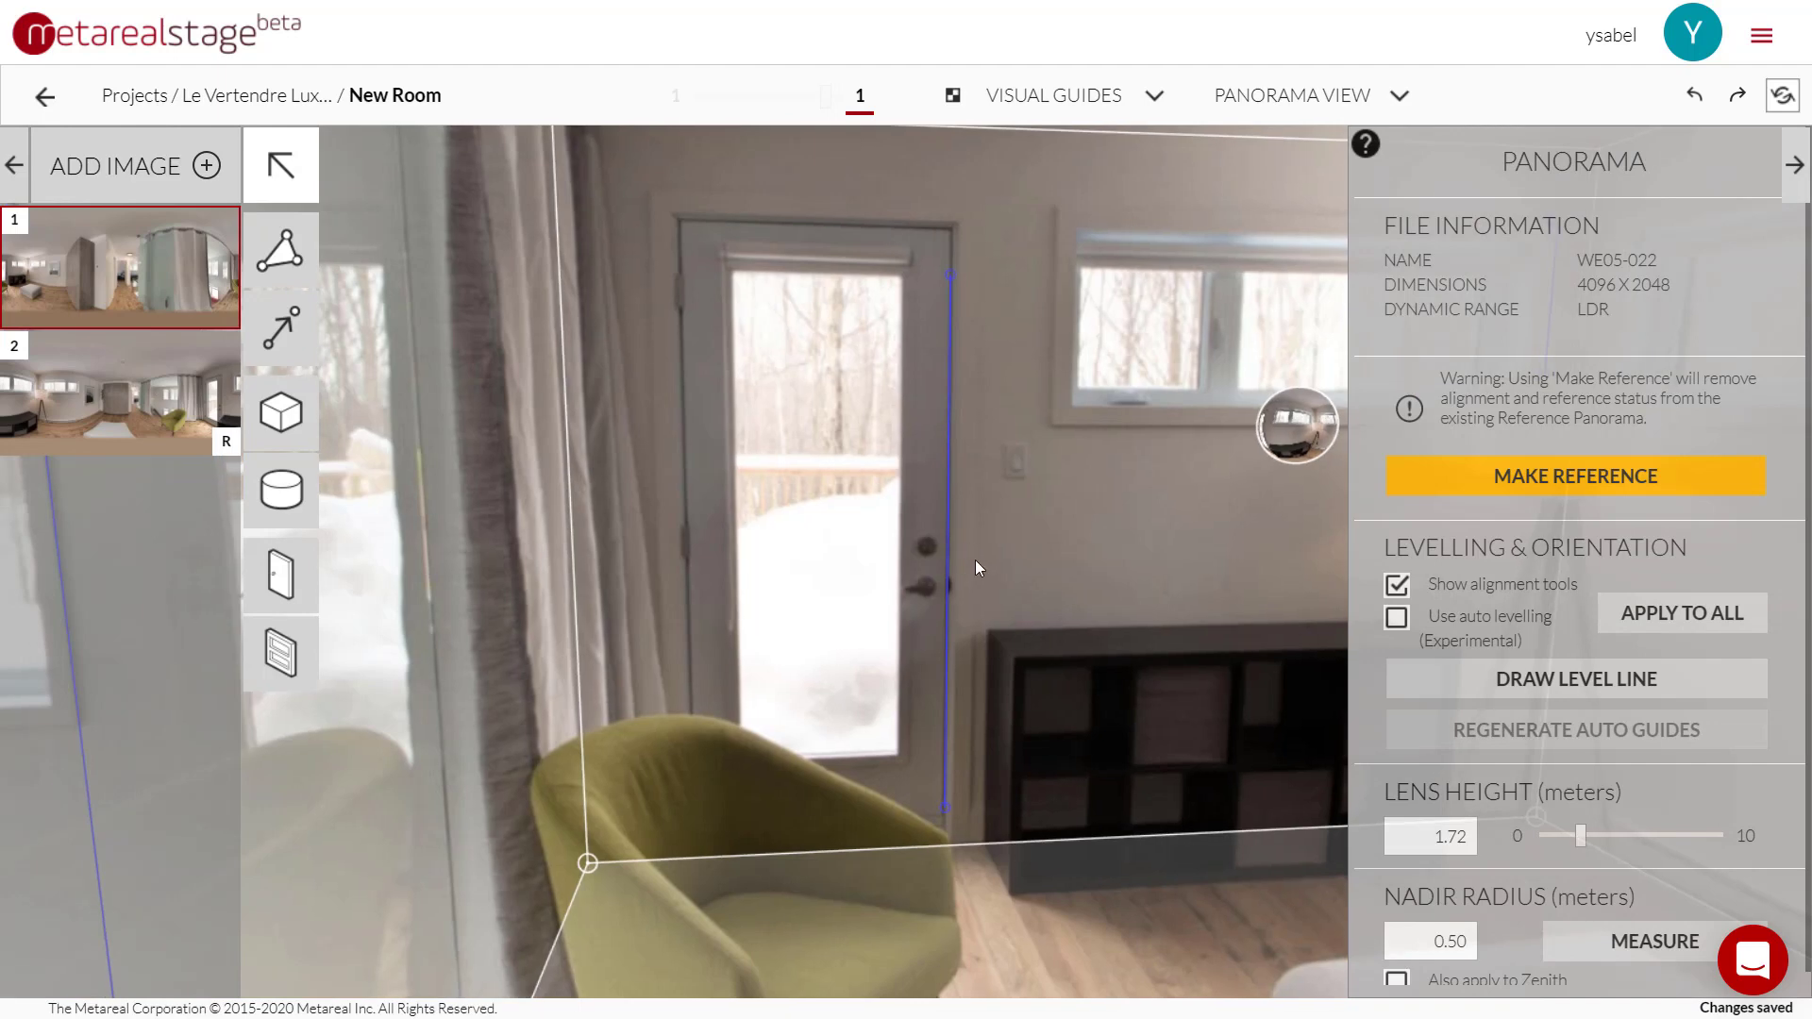
pyautogui.moveTo(1010, 608); pyautogui.dragTo(672, 510)
pyautogui.moveTo(812, 576); pyautogui.dragTo(1306, 434)
pyautogui.scroll(-2, 783, 488)
pyautogui.moveTo(892, 271); pyautogui.dragTo(776, 409)
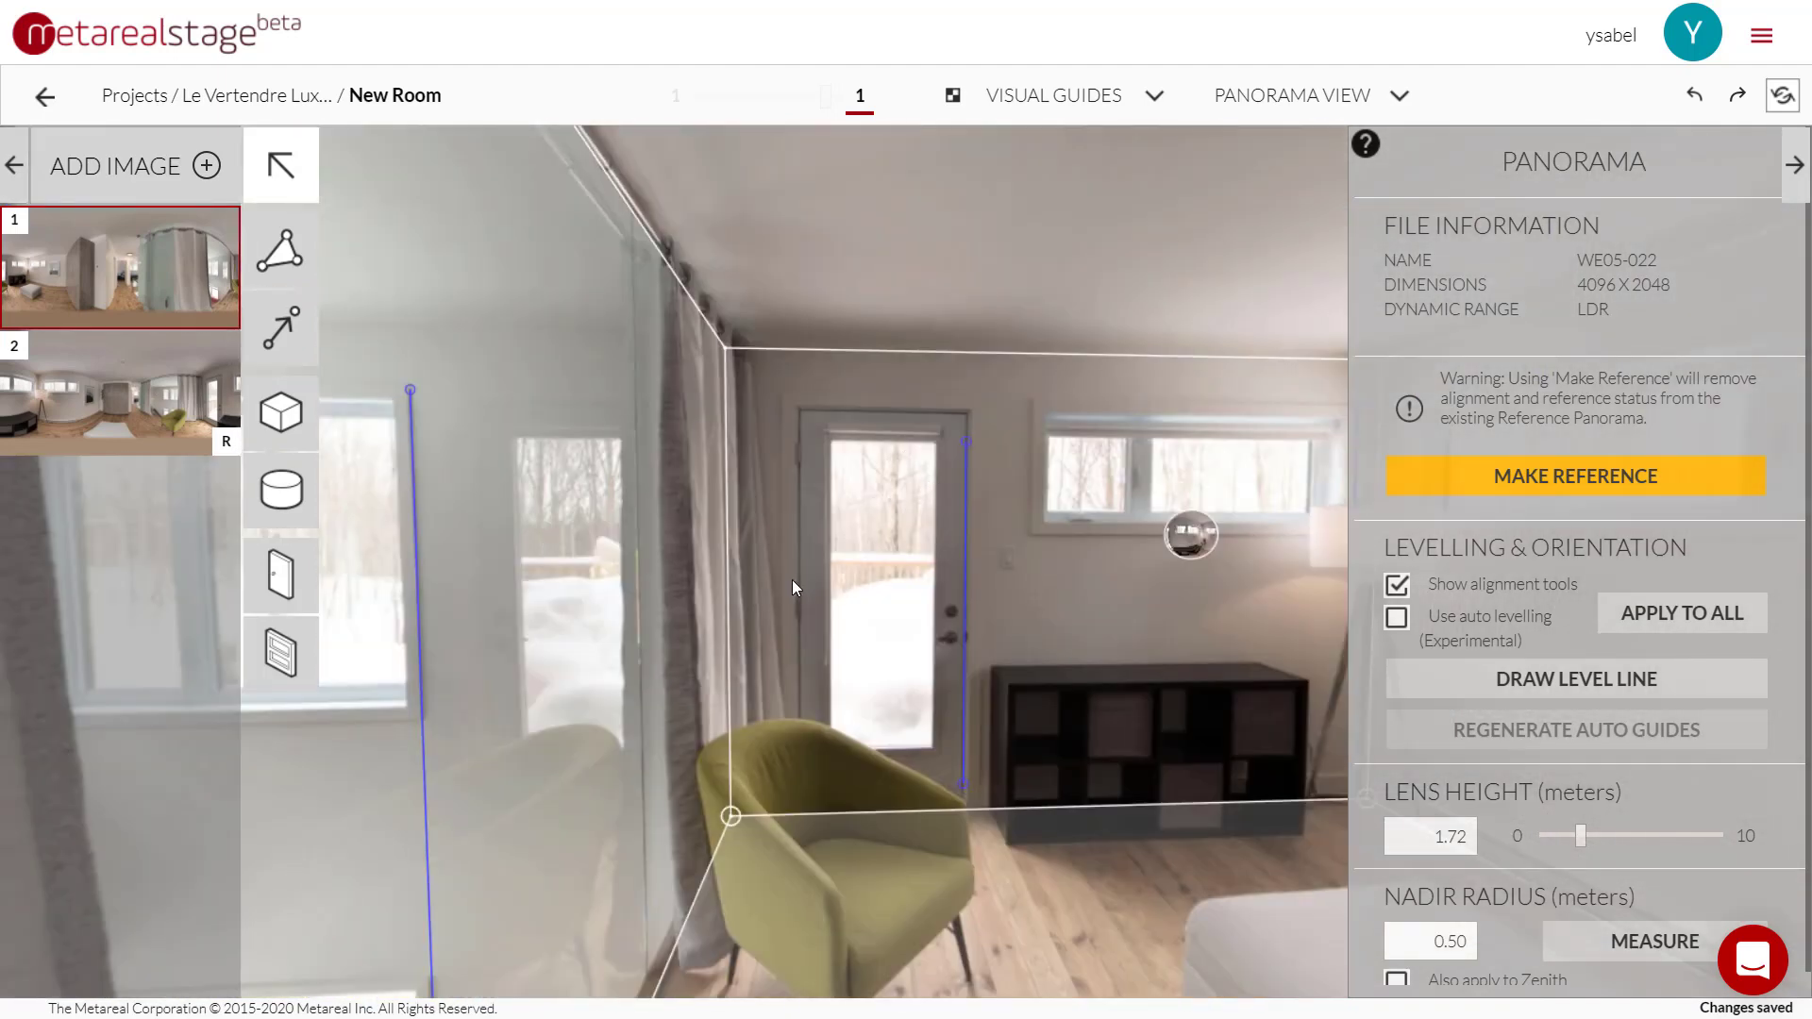
pyautogui.moveTo(1183, 655); pyautogui.dragTo(734, 638)
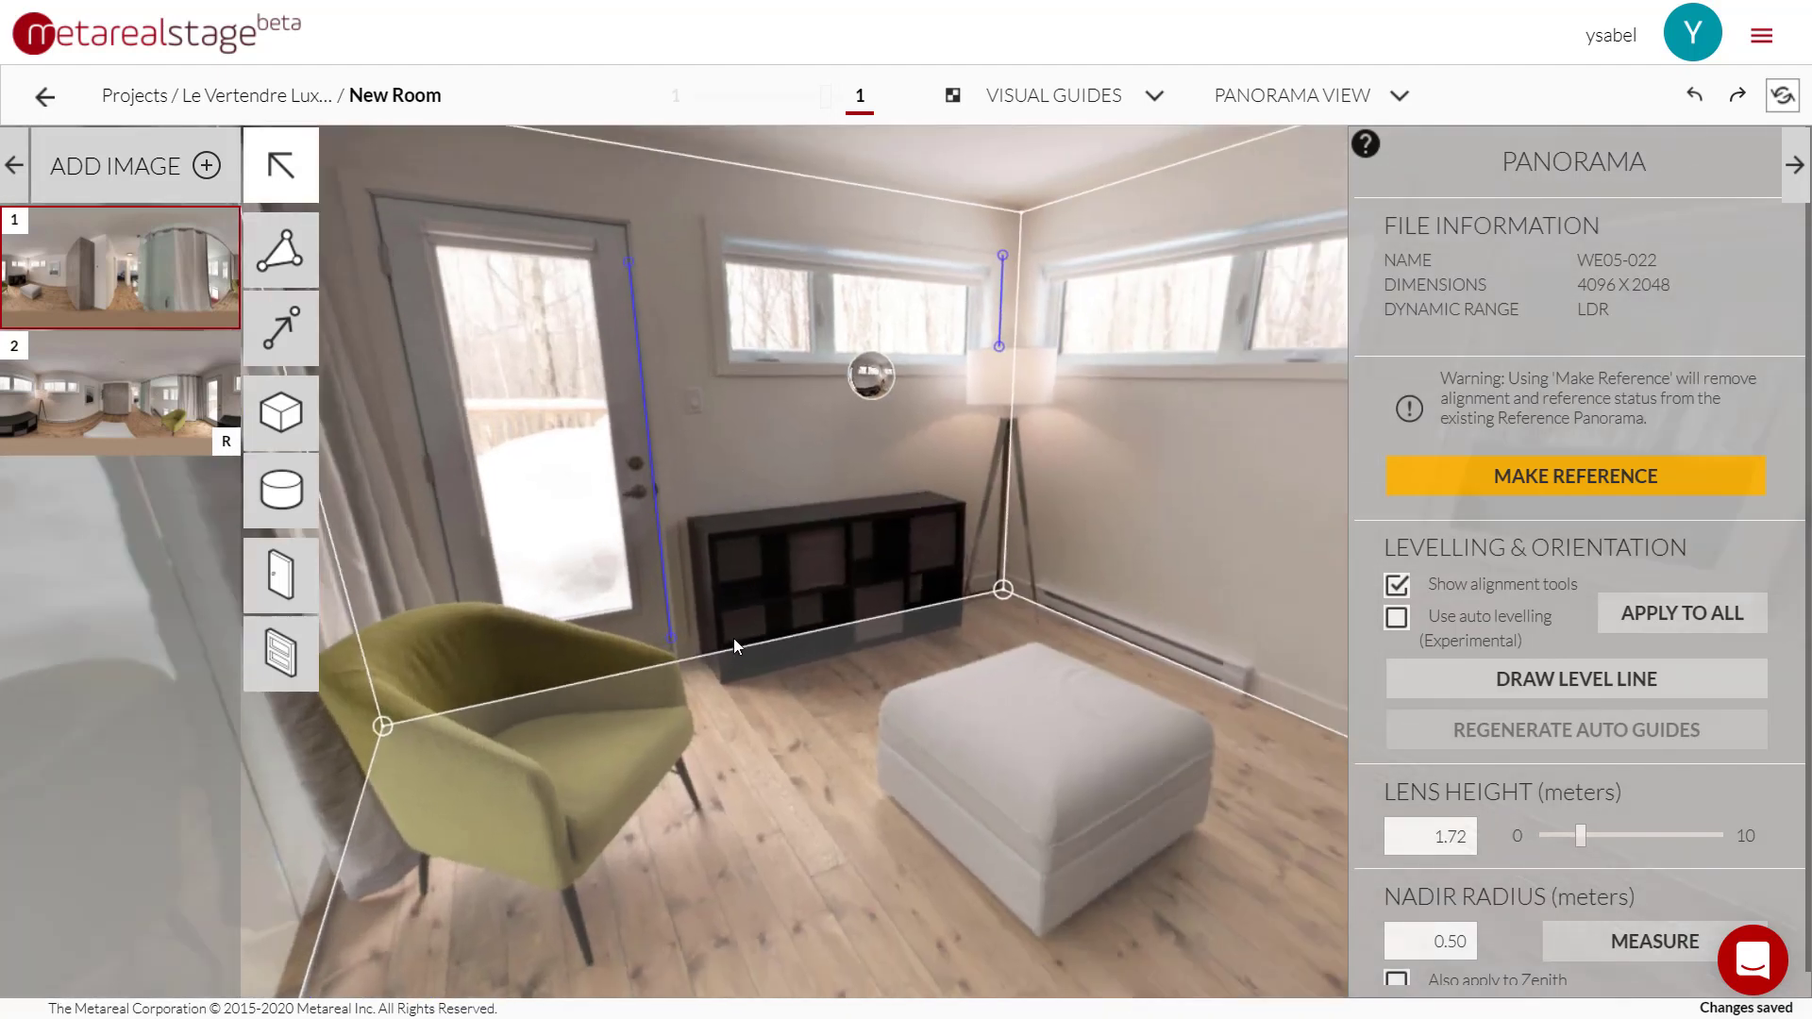
pyautogui.moveTo(1184, 688); pyautogui.dragTo(915, 610)
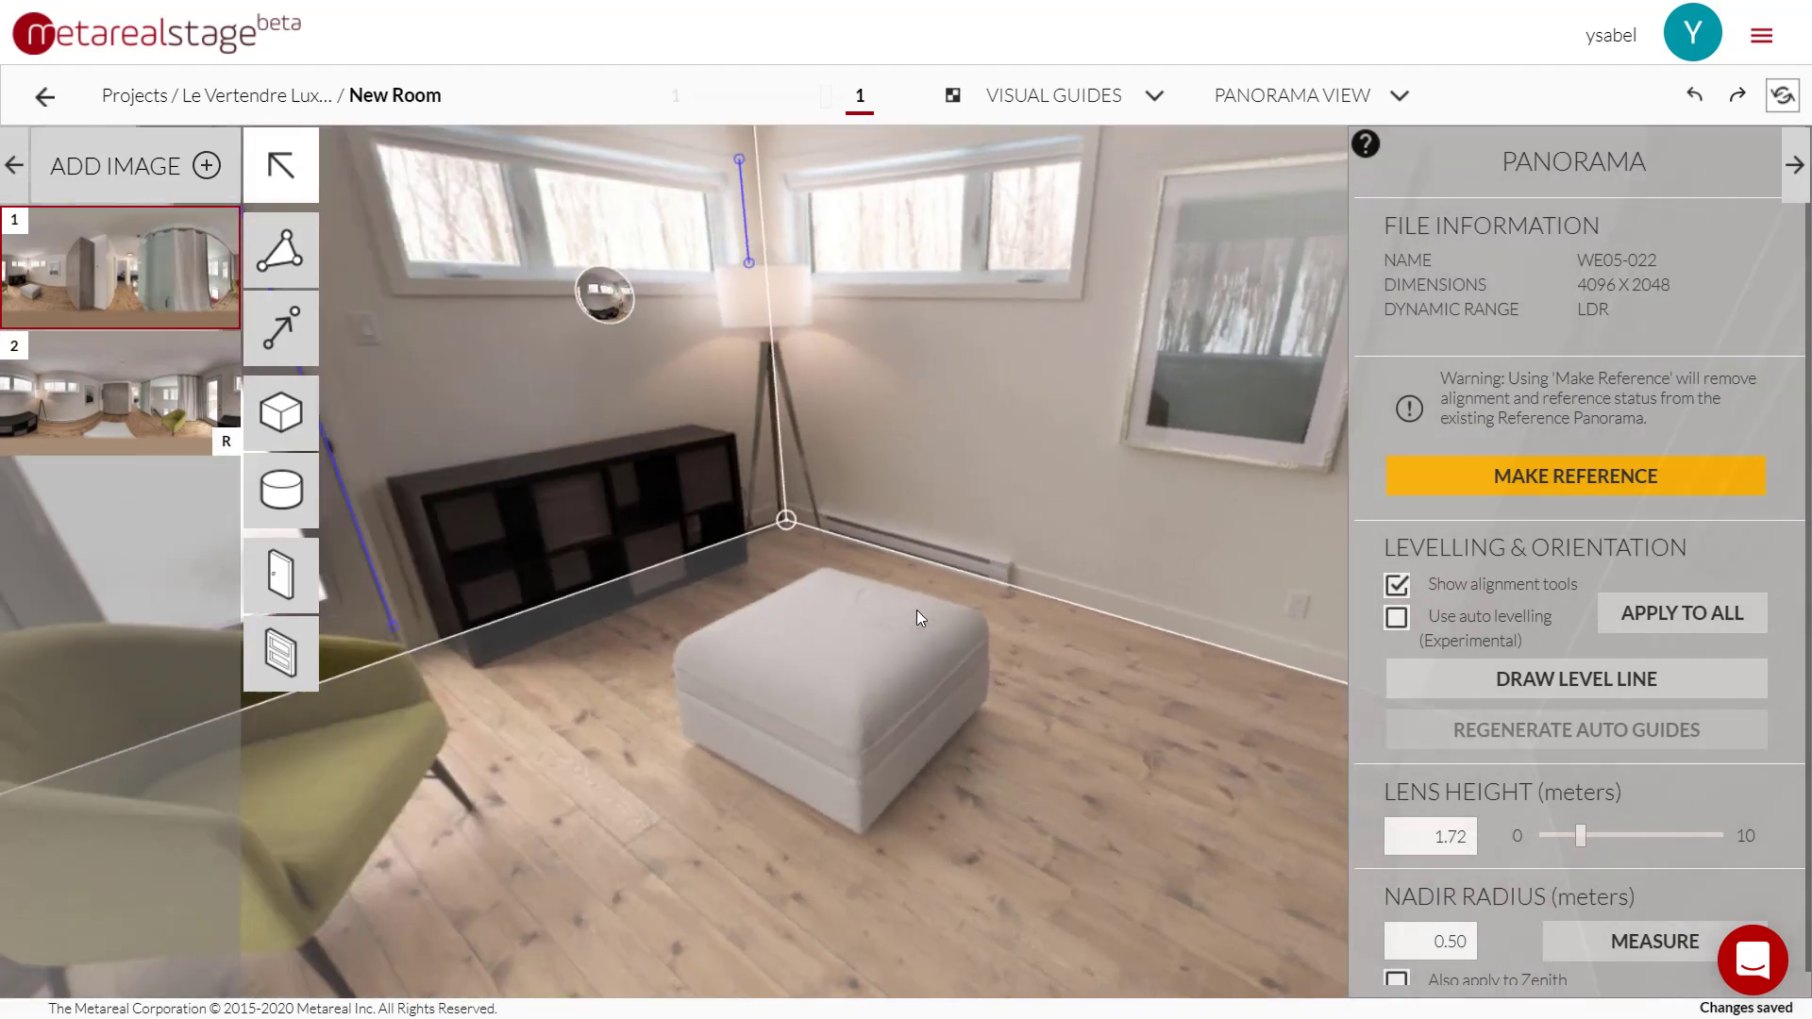